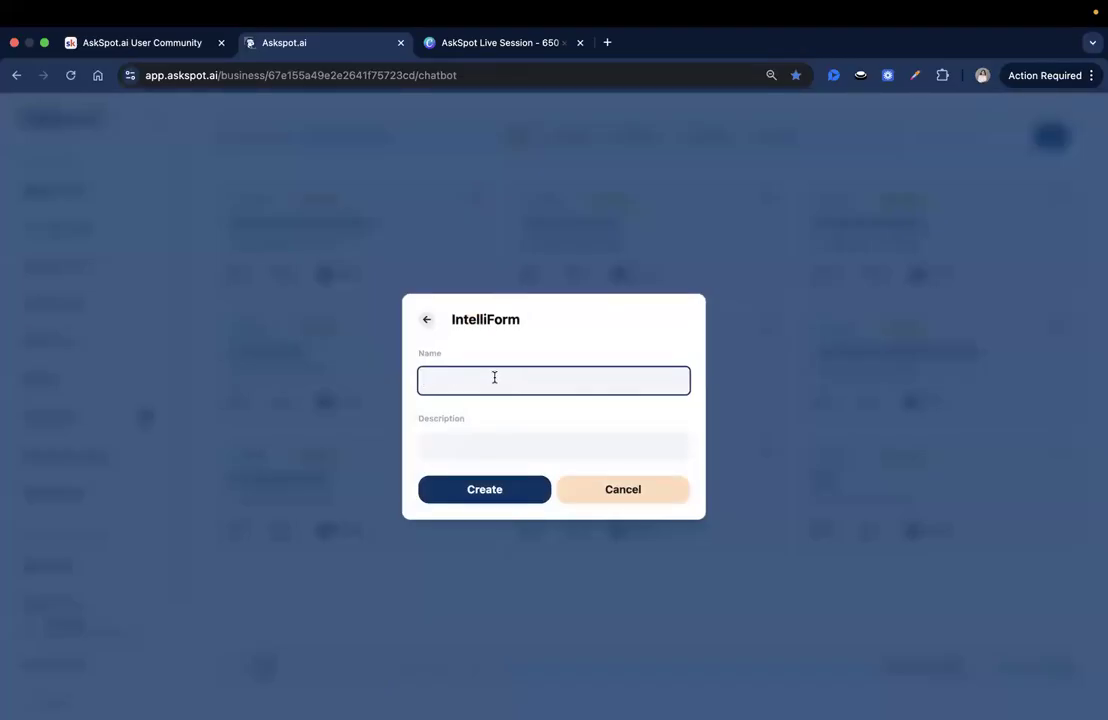
# Step: Create an IntelliForm named “Find Your Style” quiz with the description "For salons, spas, or beauty consultants"
pyautogui.press('super+Tab')
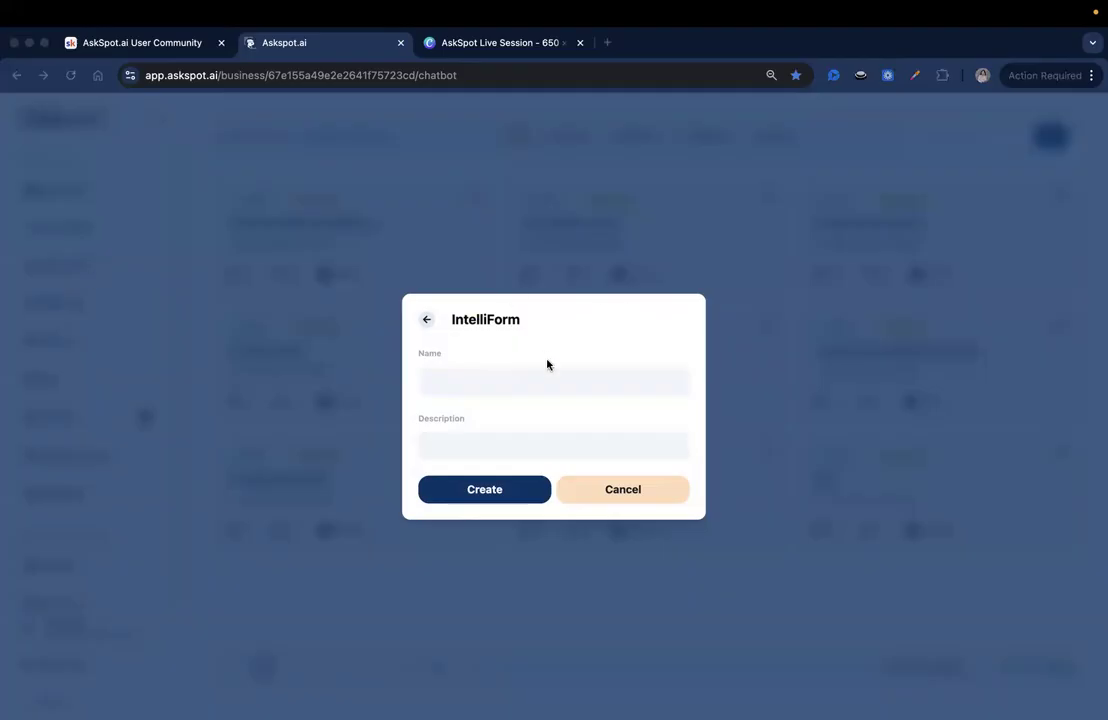
pyautogui.click(564, 379)
pyautogui.write('"Find Your Style" quiz')
pyautogui.click(533, 441)
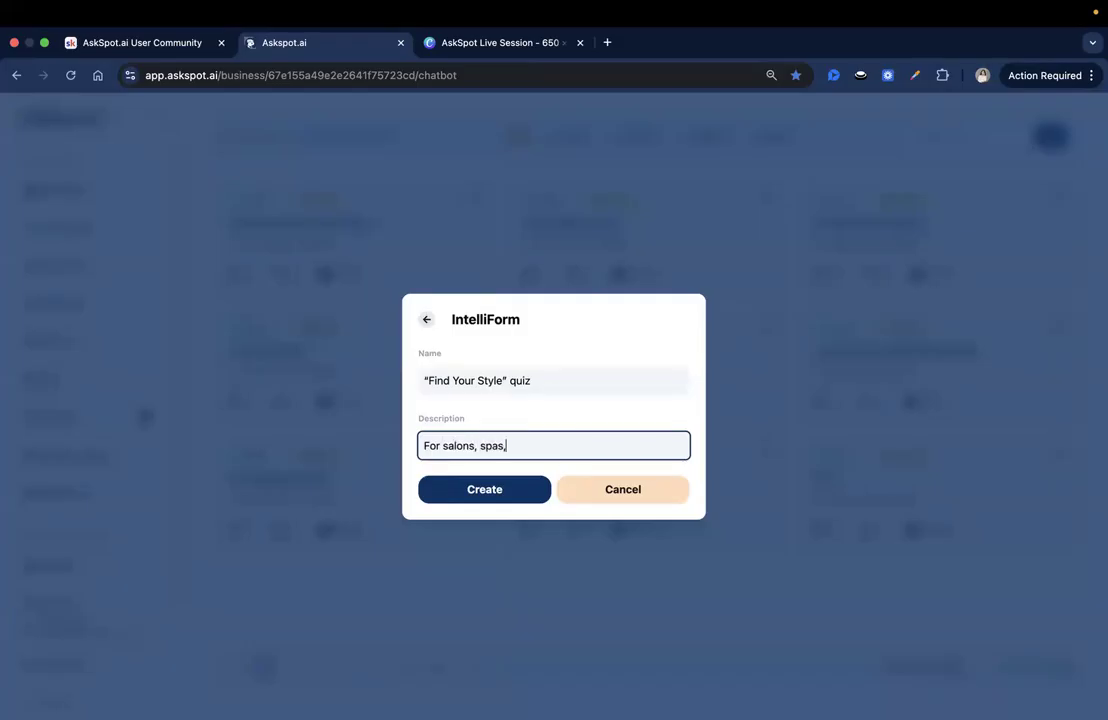
pyautogui.write('For salons, spas, or beauty co')
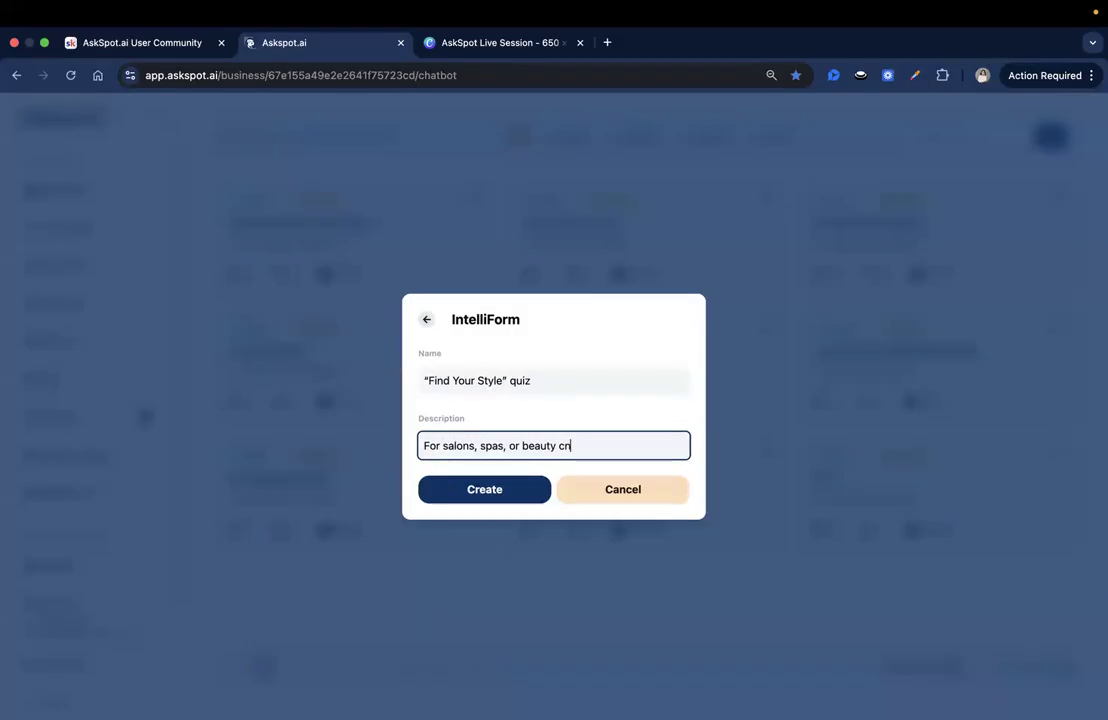
pyautogui.write('nsultants')
pyautogui.click(494, 488)
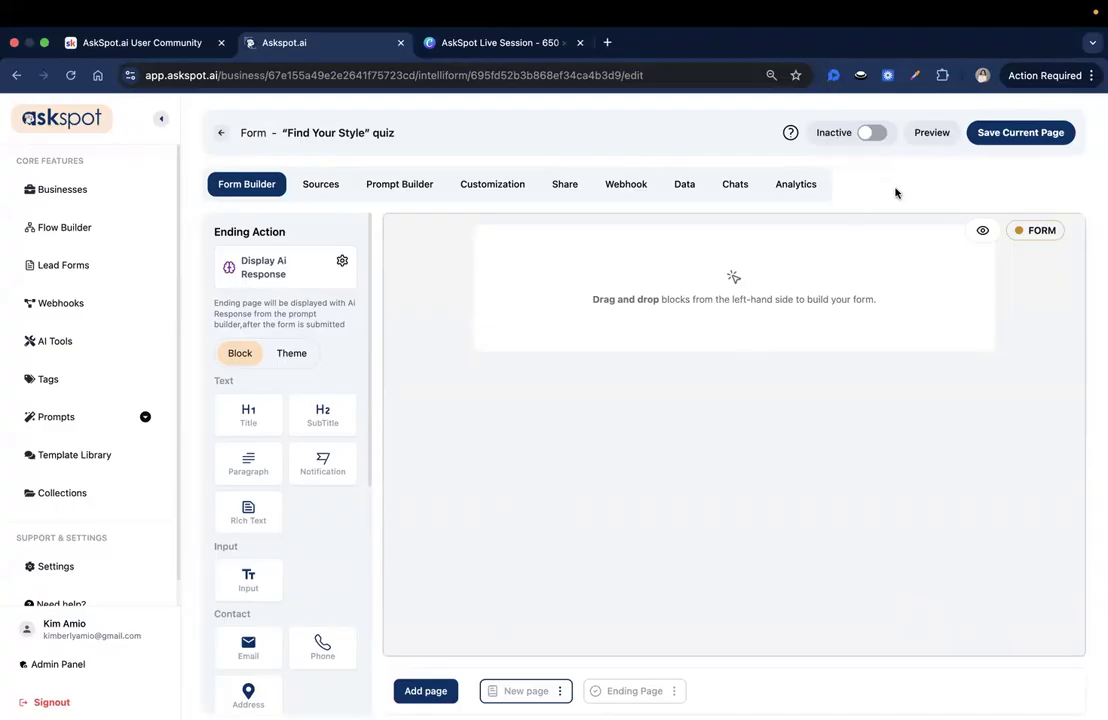
# Step: Rename the form's first page to "Hair Basics" and save the new name
pyautogui.scroll(-4, 331, 406)
pyautogui.scroll(4, 290, 340)
pyautogui.scroll(-1, 308, 363)
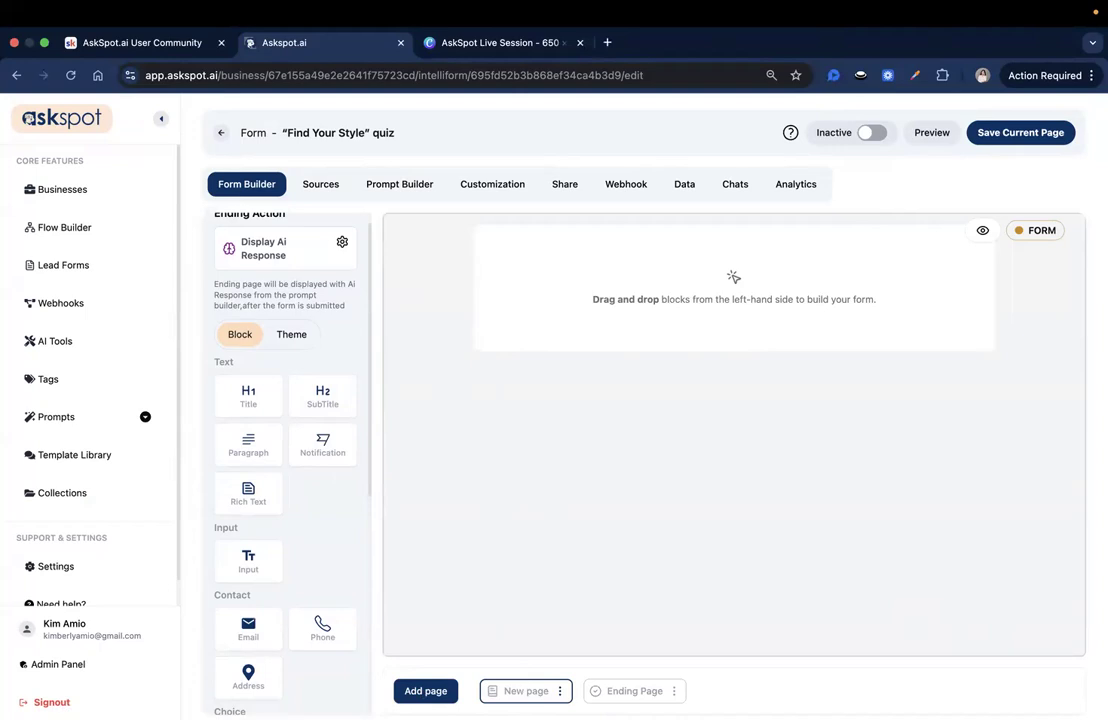
pyautogui.click(562, 693)
pyautogui.click(578, 628)
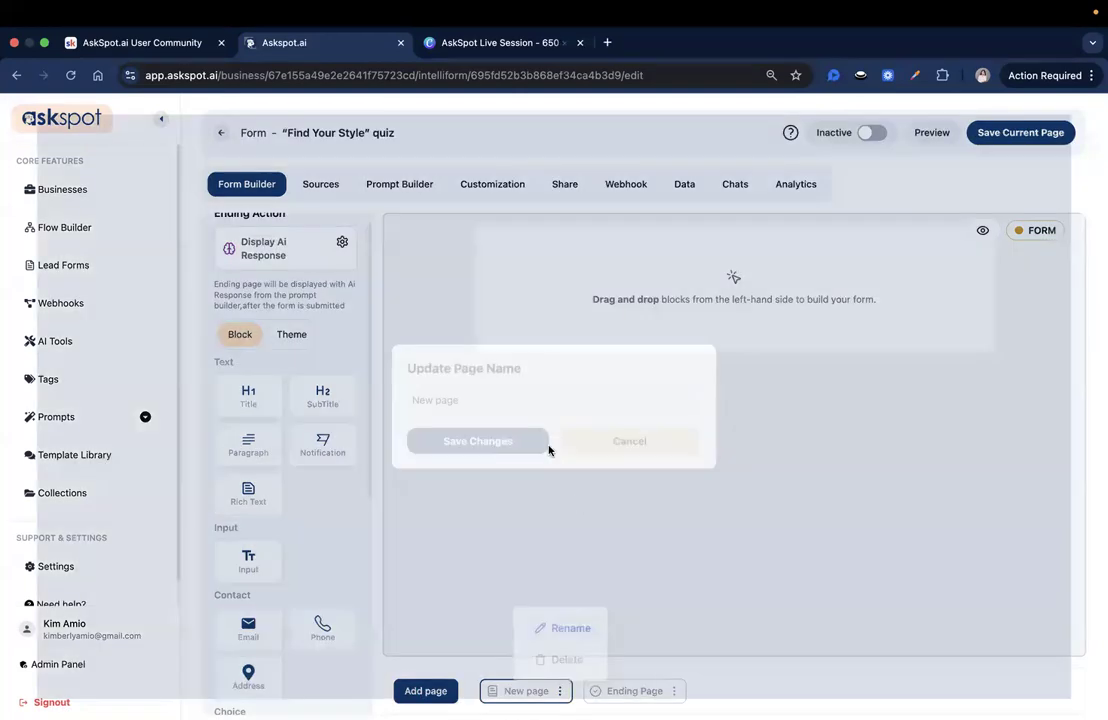
pyautogui.click(509, 410)
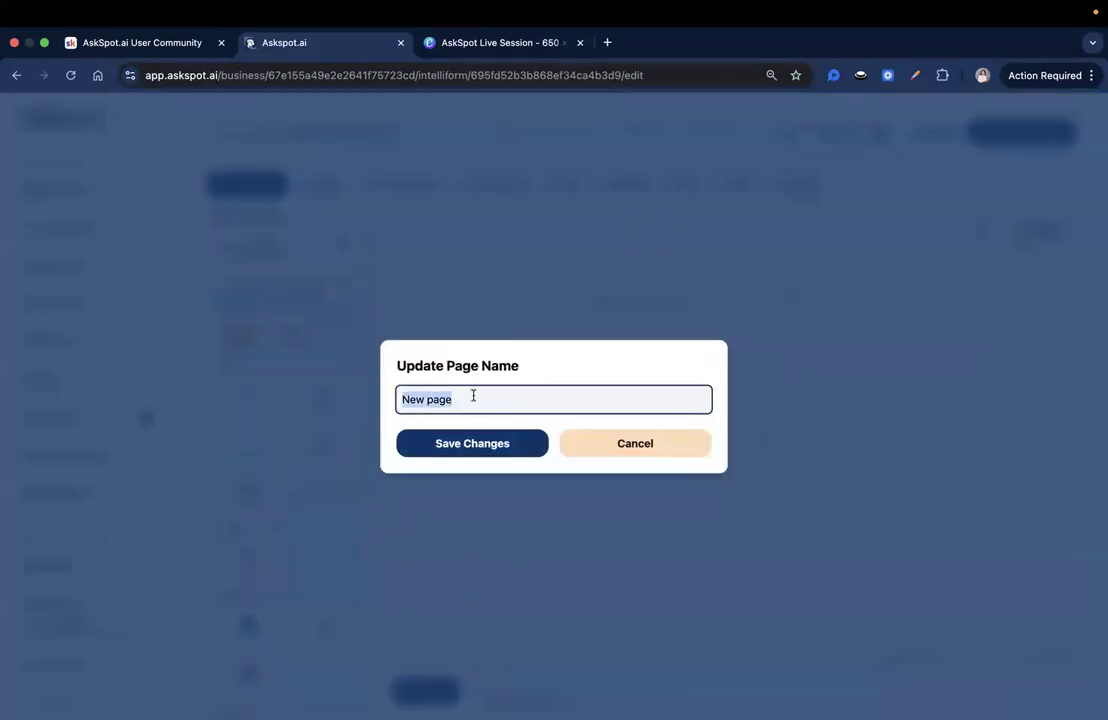
pyautogui.write('Hair Basics')
pyautogui.click(502, 449)
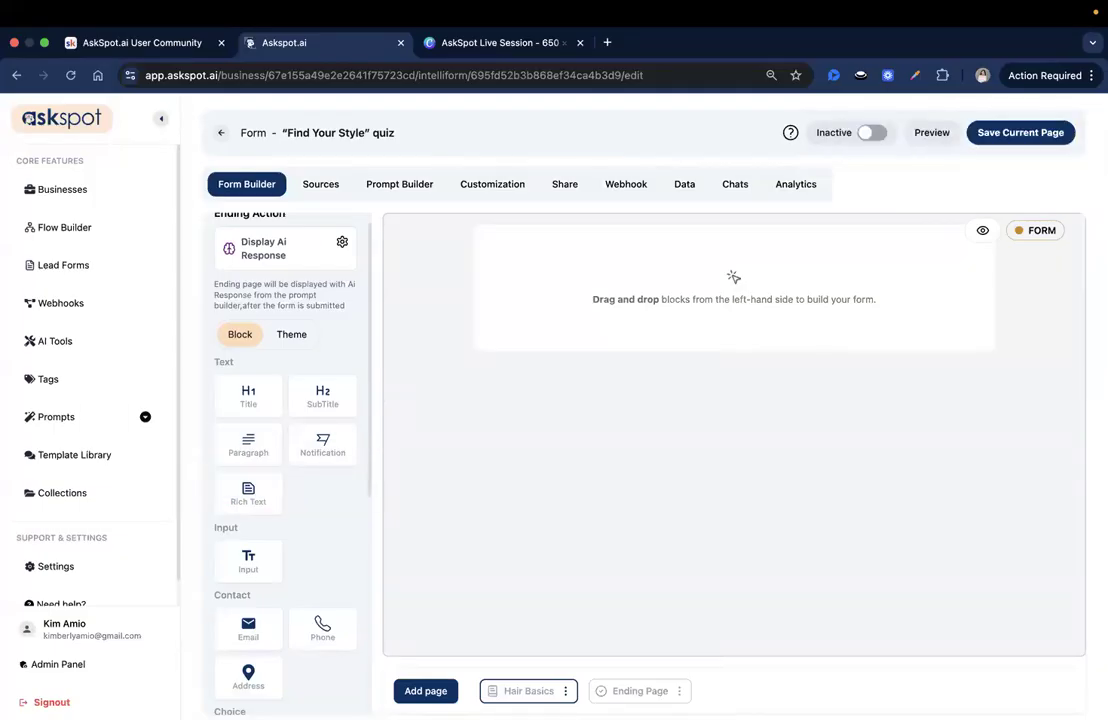
# Step: Add a Select field to the empty Hair Basics page and open its properties
pyautogui.scroll(-5, 290, 405)
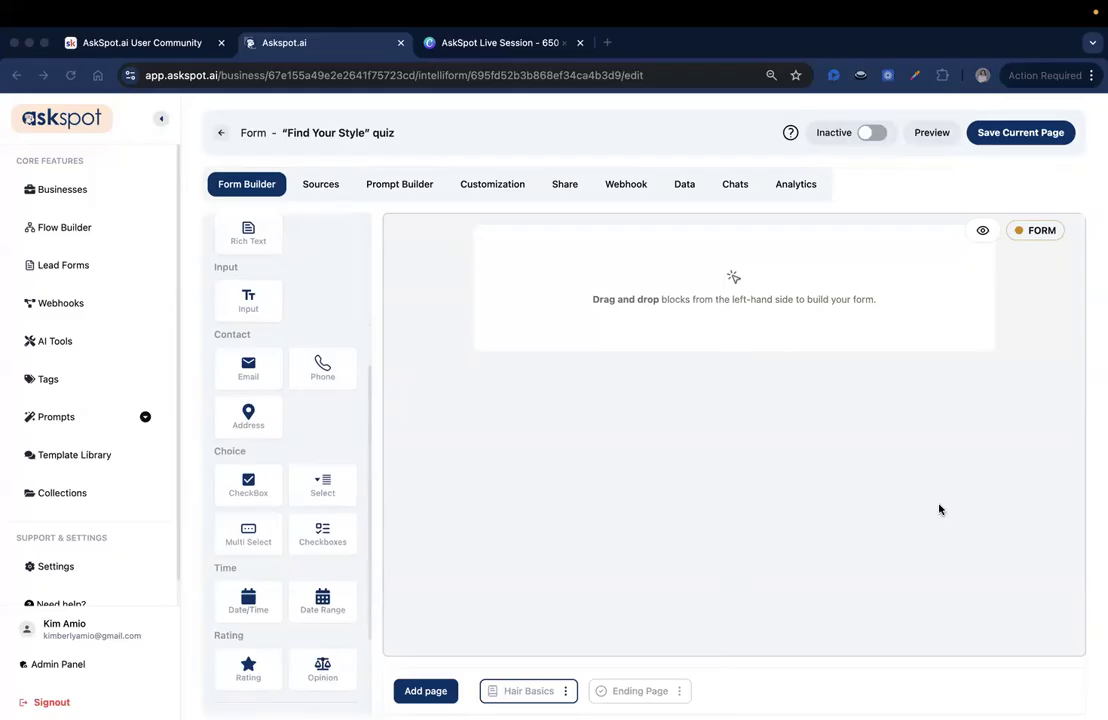
pyautogui.moveTo(327, 490); pyautogui.dragTo(581, 302)
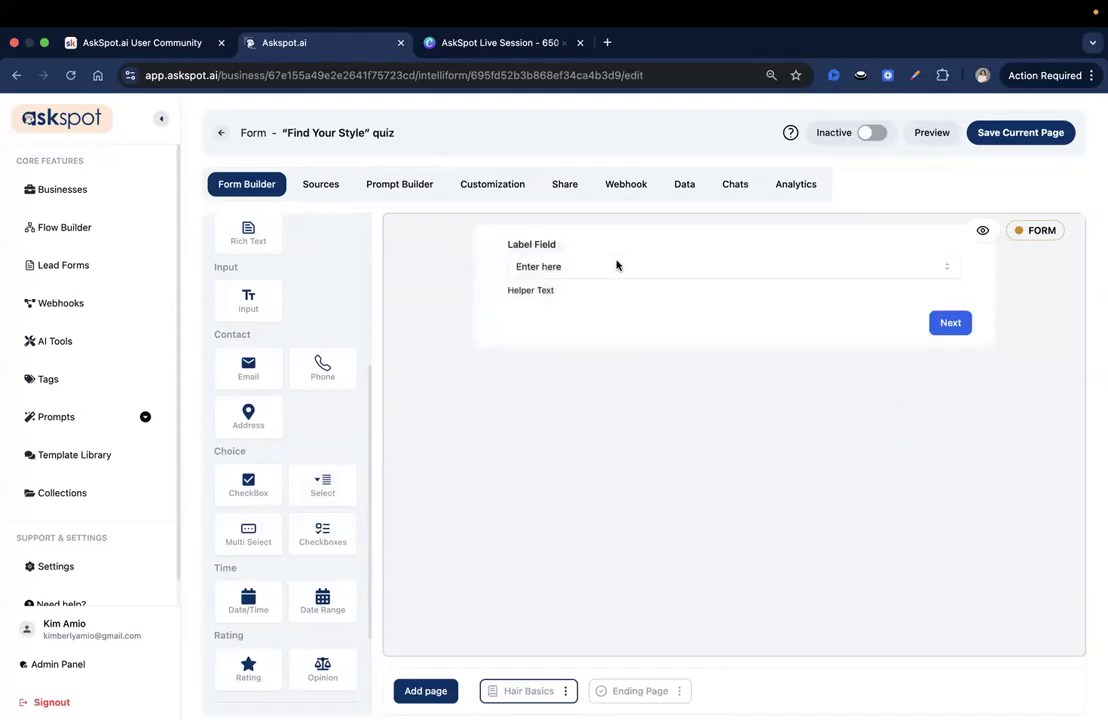
pyautogui.click(754, 284)
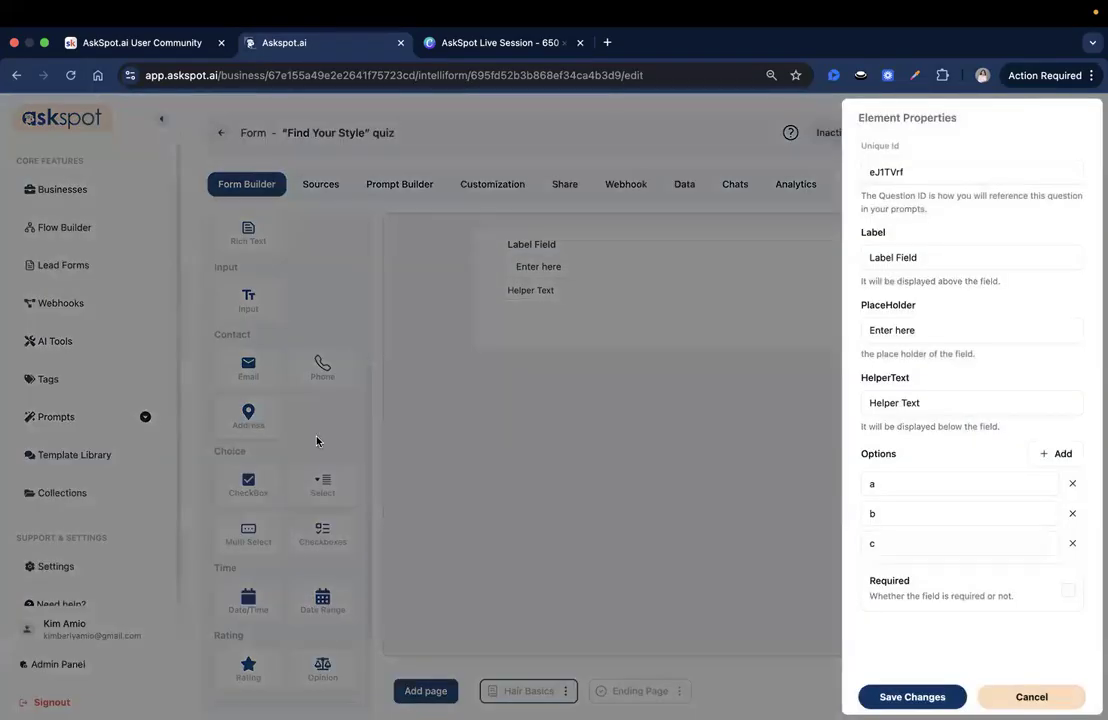
# Step: Set the Select field's unique ID to hair_type and its label to "What is your natural hair type?"
pyautogui.tripleClick(990, 173)
pyautogui.write('hair_type')
pyautogui.doubleClick(885, 178)
pyautogui.click(952, 222)
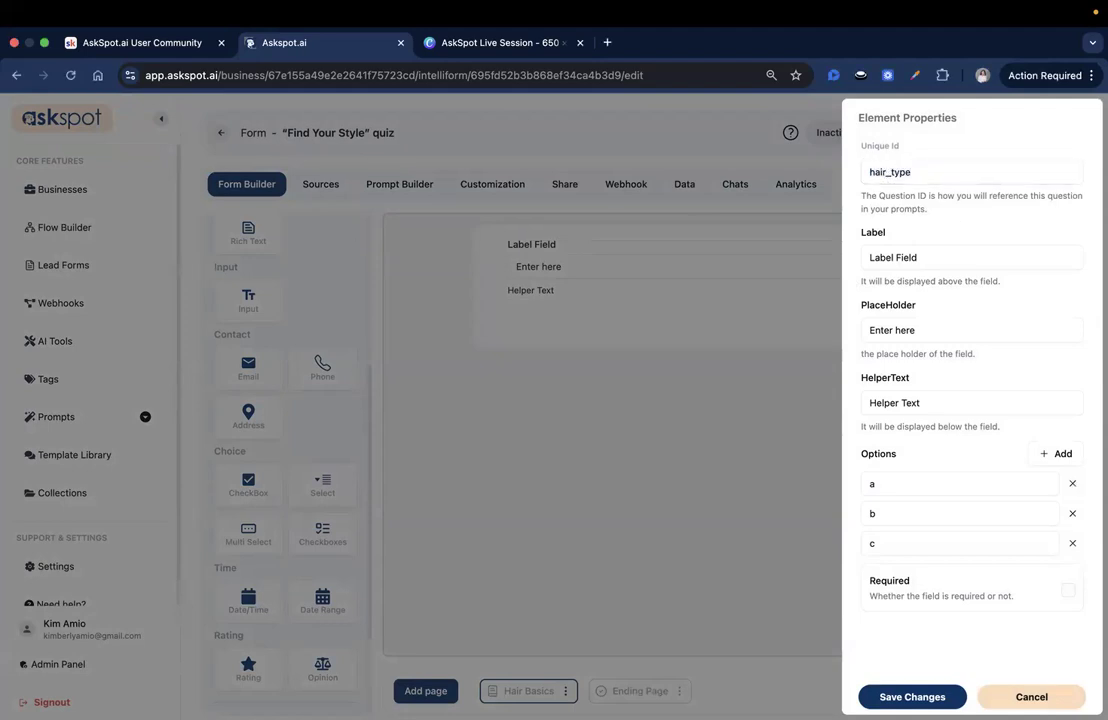
pyautogui.doubleClick(900, 256)
pyautogui.write('What is your natural hair type?')
pyautogui.press('super+a')
pyautogui.write('What is your natural hair type?')
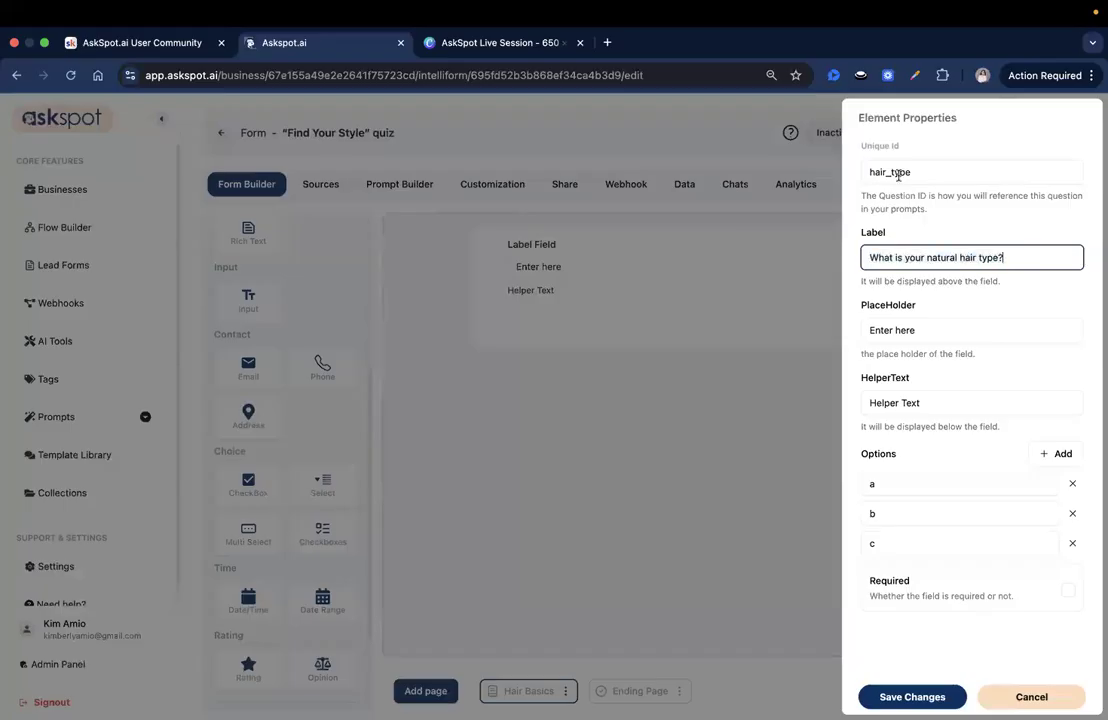
# Step: Set the placeholder to "Select your hair type" and the helper text to "Choose the option that best matches your usual hair texture."
pyautogui.press('super+Tab')
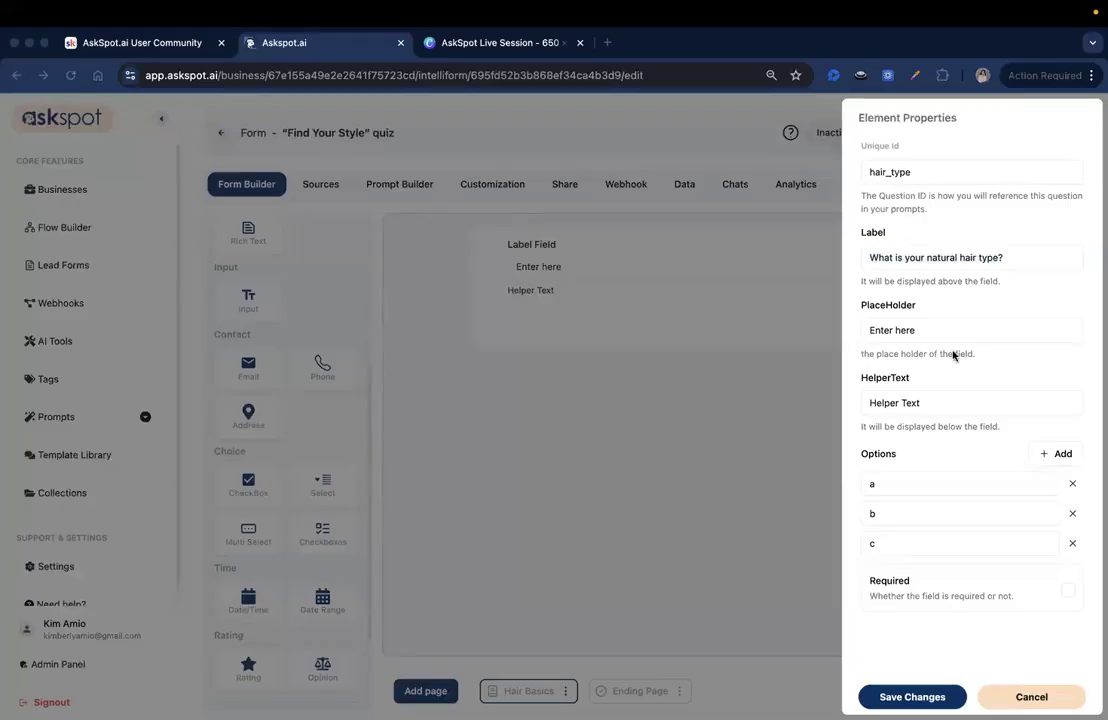
pyautogui.press('super+Tab')
pyautogui.press('Tab')
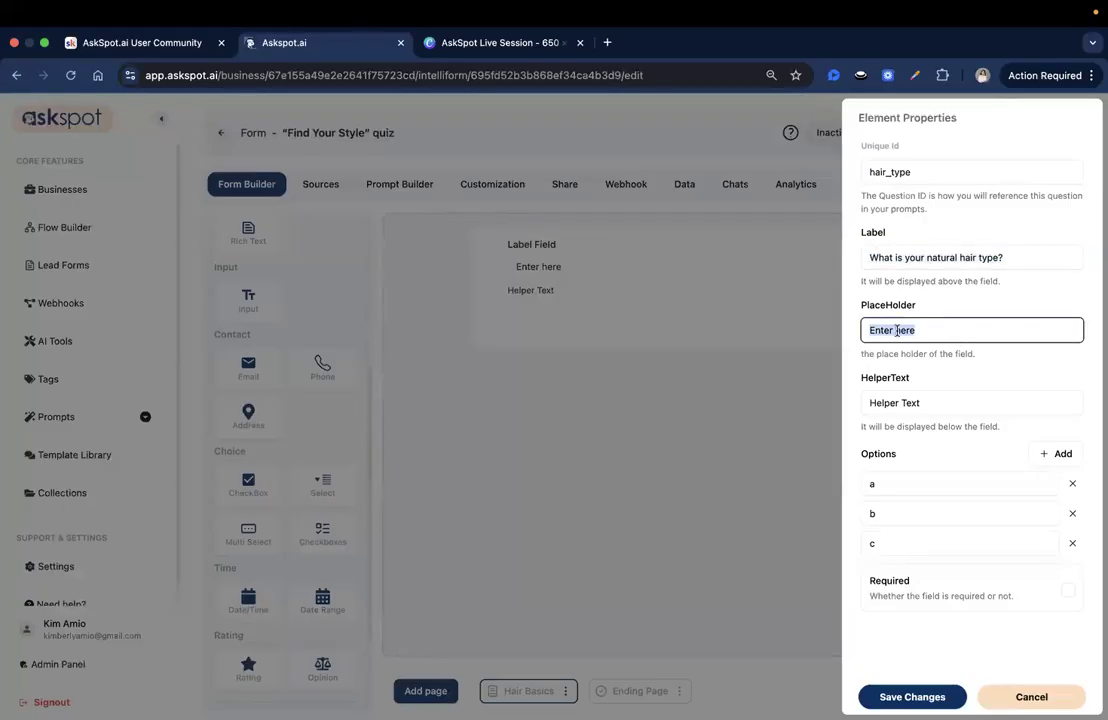
pyautogui.write('Select your hair type')
pyautogui.press('super+Tab')
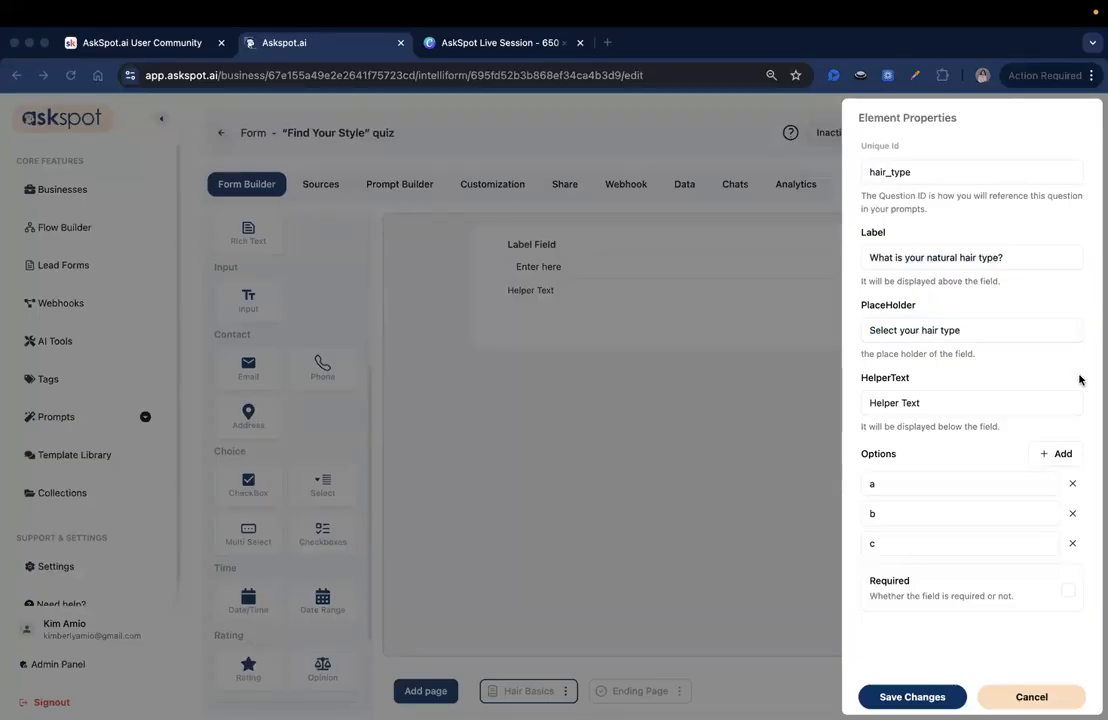
pyautogui.press('super+Tab')
pyautogui.press('Tab')
pyautogui.press('super+v')
# Step: Add three more option rows to the hair type field
pyautogui.click(965, 460)
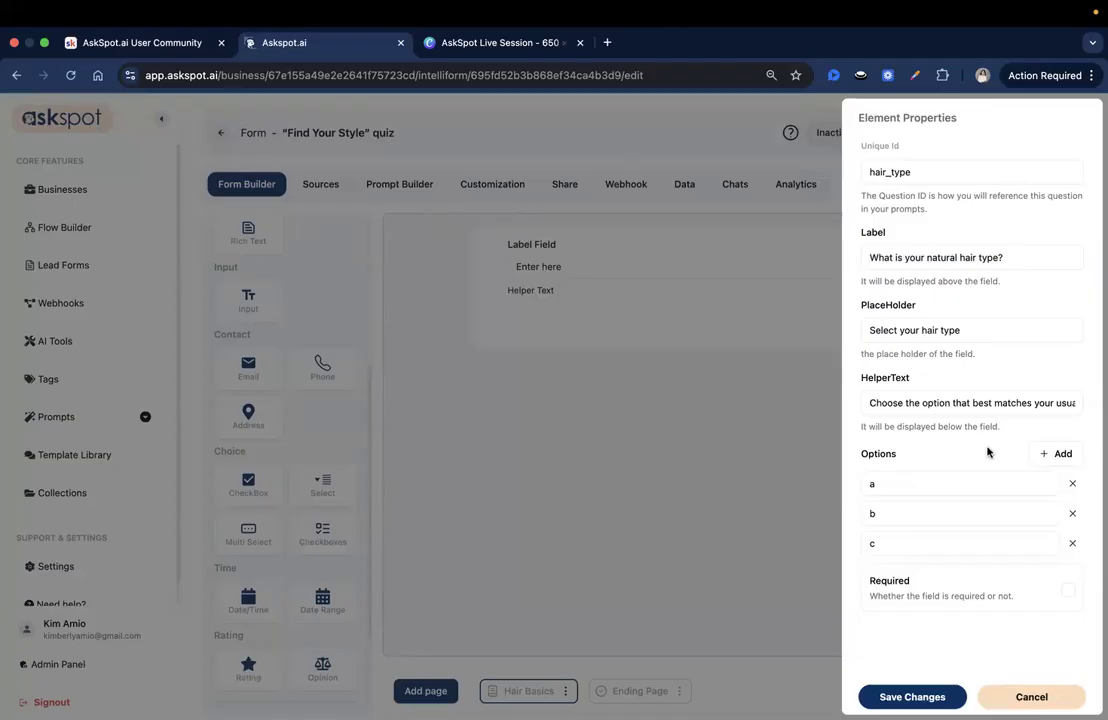
pyautogui.click(1060, 453)
pyautogui.click(1060, 453)
pyautogui.click(1060, 453)
pyautogui.scroll(-1, 1062, 457)
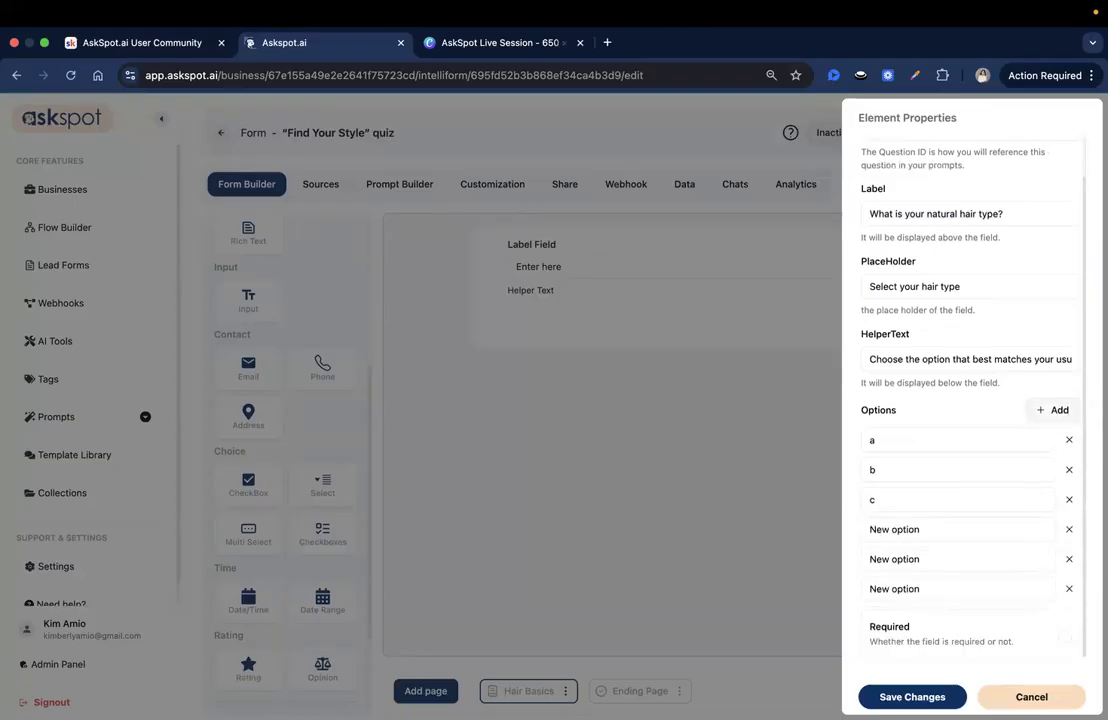
# Step: Replace the first three hair type options with Straight, Wavy and Curly
pyautogui.press('super+Tab')
pyautogui.click(948, 441)
pyautogui.write('Straight')
pyautogui.doubleClick(927, 448)
pyautogui.write('Straight')
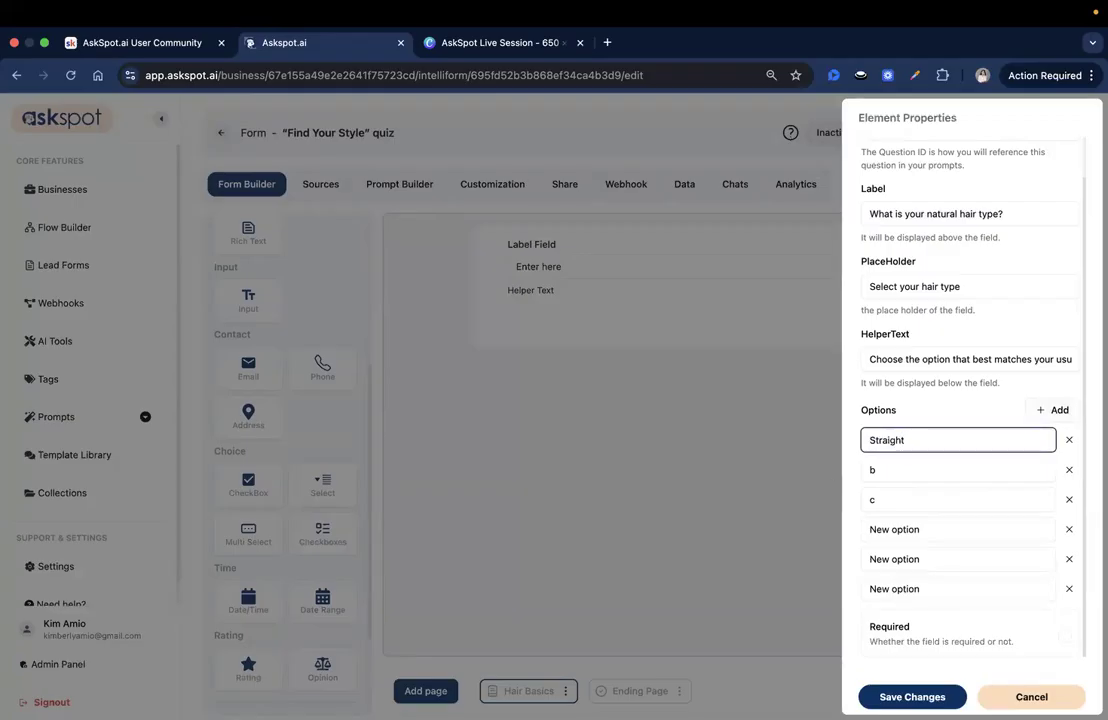
pyautogui.press('super+Tab')
pyautogui.doubleClick(907, 469)
pyautogui.write('Wavy')
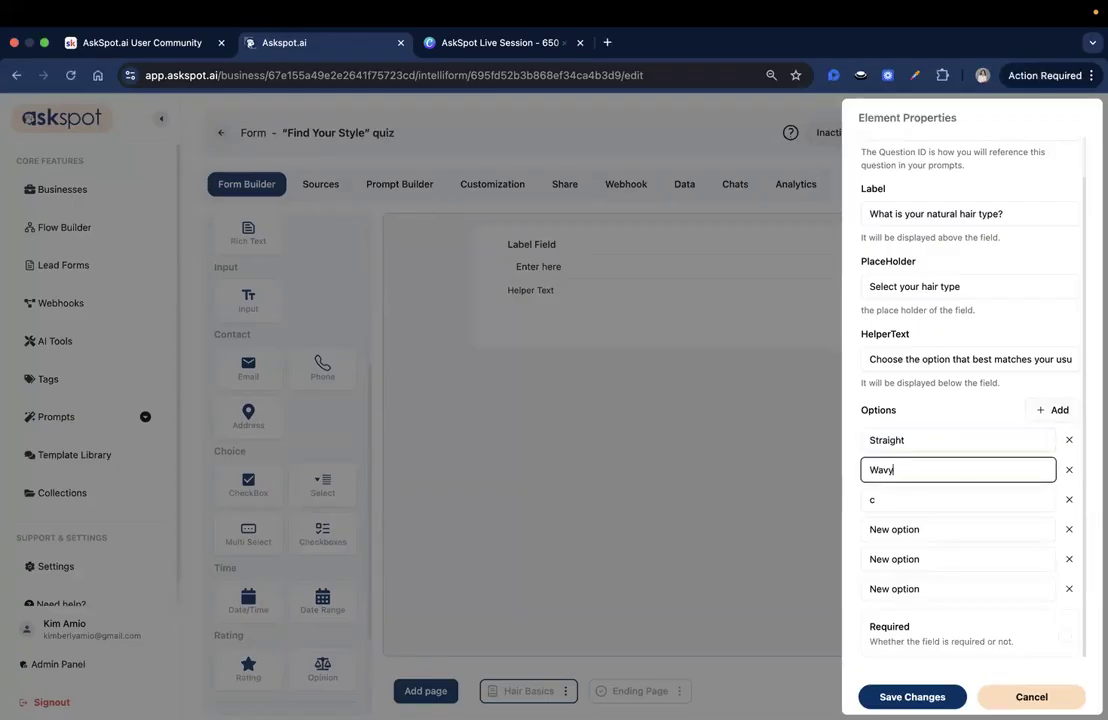
pyautogui.press('super+Tab')
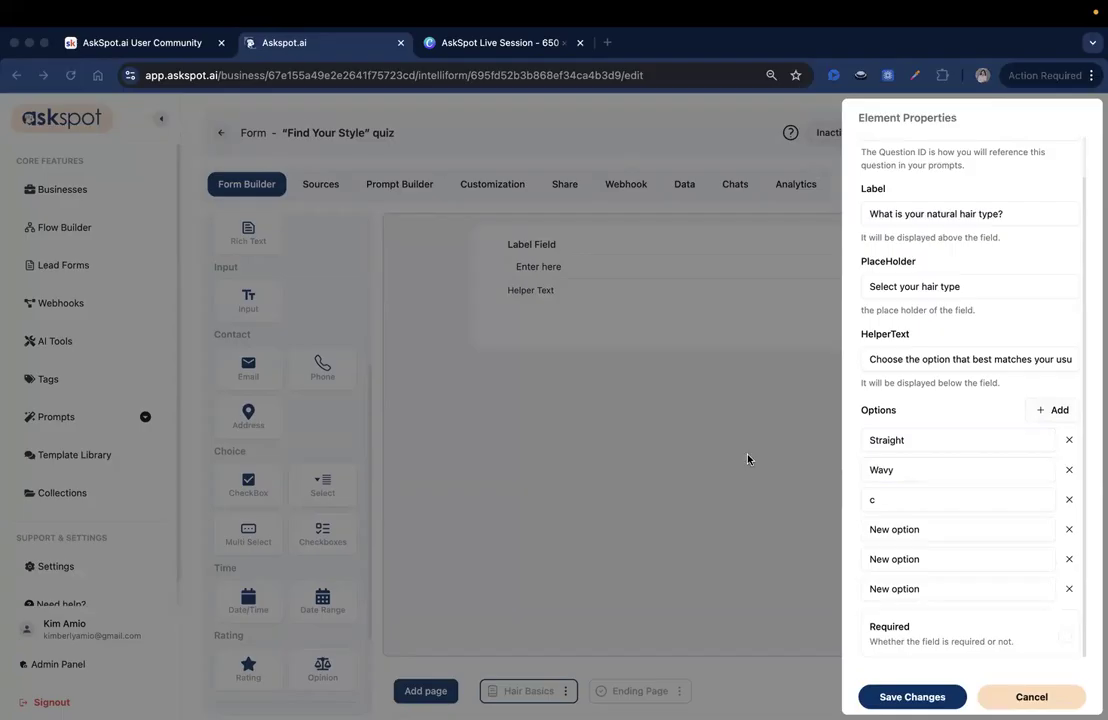
pyautogui.doubleClick(875, 499)
pyautogui.write('Curly')
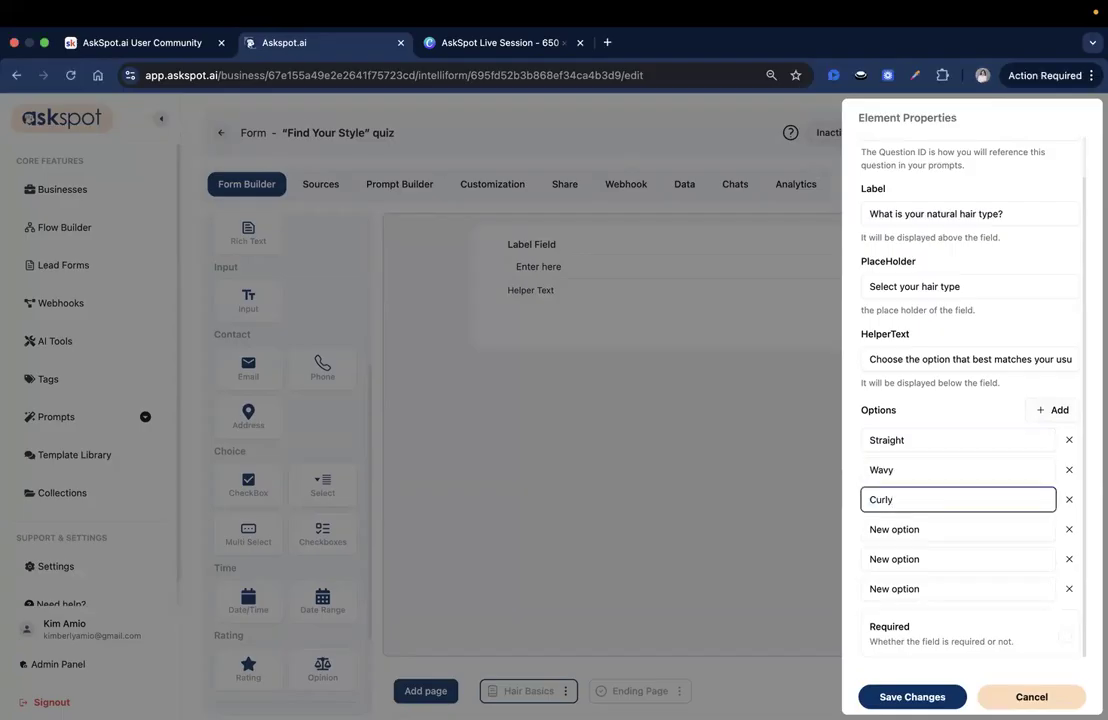
# Step: Set the fourth and fifth hair type options to Coily and Fine, and add one more option row
pyautogui.press('super+Tab')
pyautogui.press('super+Tab')
pyautogui.tripleClick(935, 529)
pyautogui.write('Coily')
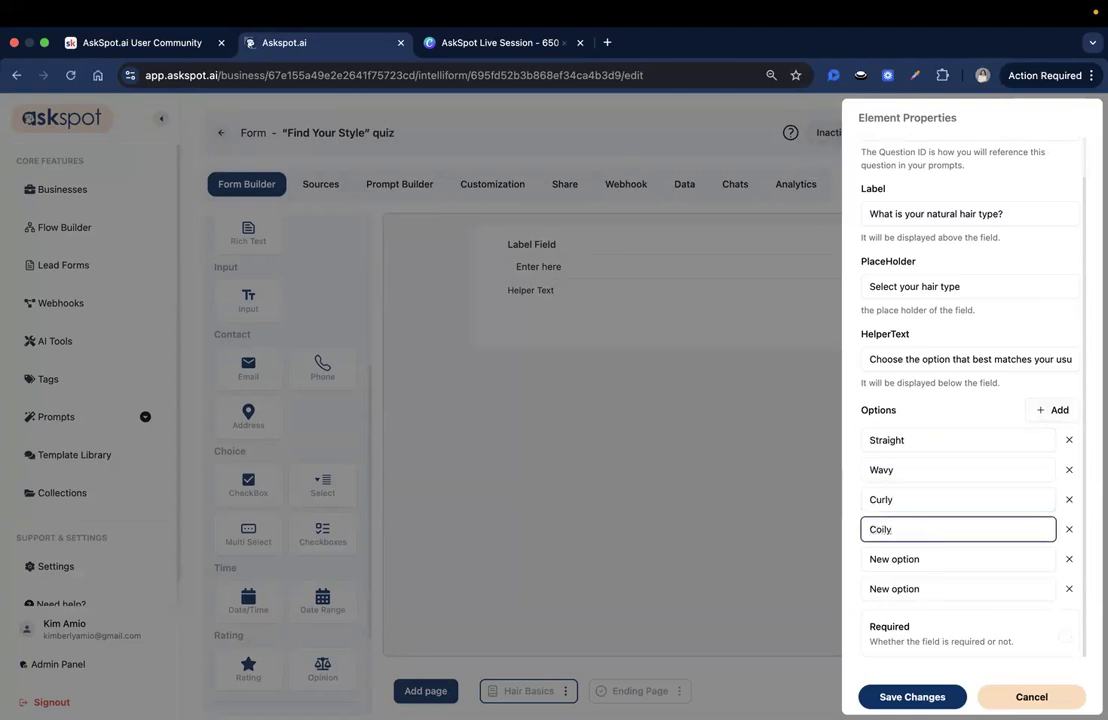
pyautogui.press('super+Tab')
pyautogui.press('super+Tab')
pyautogui.tripleClick(945, 559)
pyautogui.write('Fine')
pyautogui.scroll(-1, 984, 514)
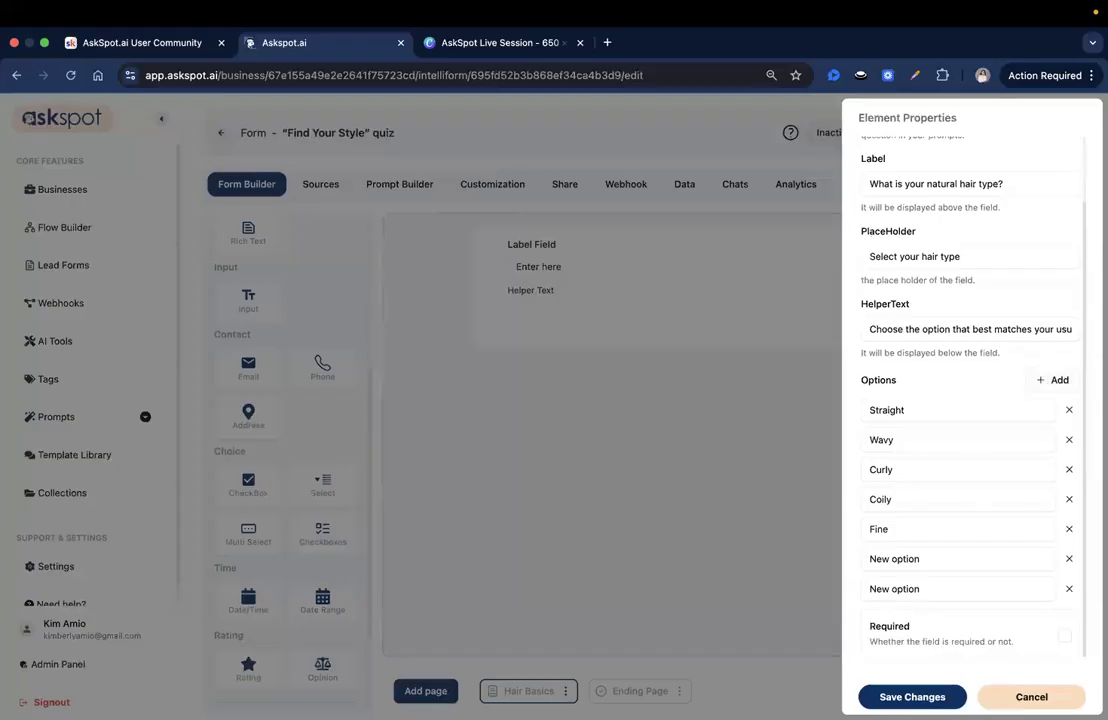
# Step: Set the last two hair type options to Thick and Not sure, and save the field's properties
pyautogui.press('super+Tab')
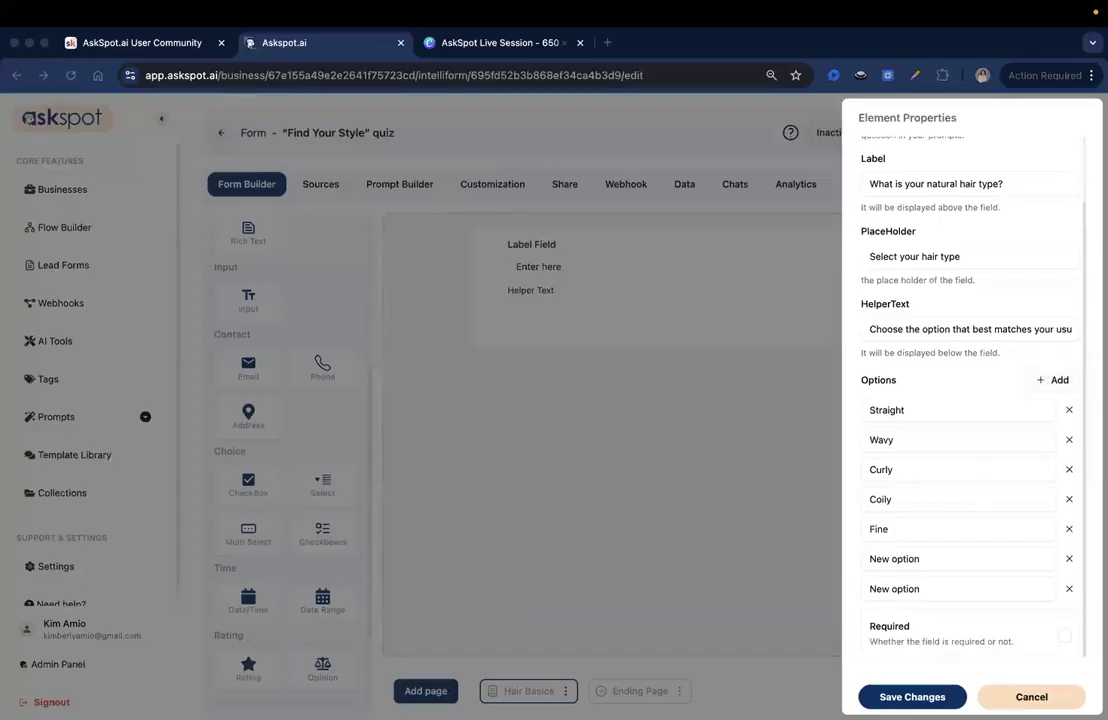
pyautogui.press('super+Tab')
pyautogui.tripleClick(920, 559)
pyautogui.write('Thick')
pyautogui.press('super+Tab')
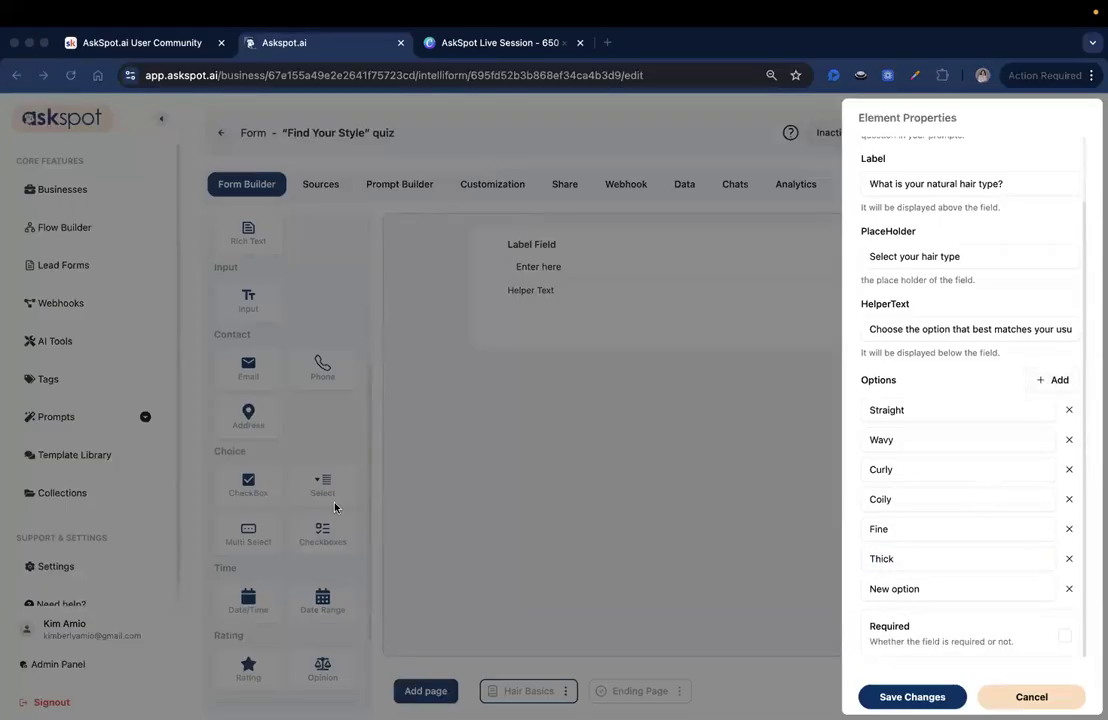
pyautogui.press('super+Tab')
pyautogui.doubleClick(948, 590)
pyautogui.tripleClick(948, 590)
pyautogui.write('Not sure')
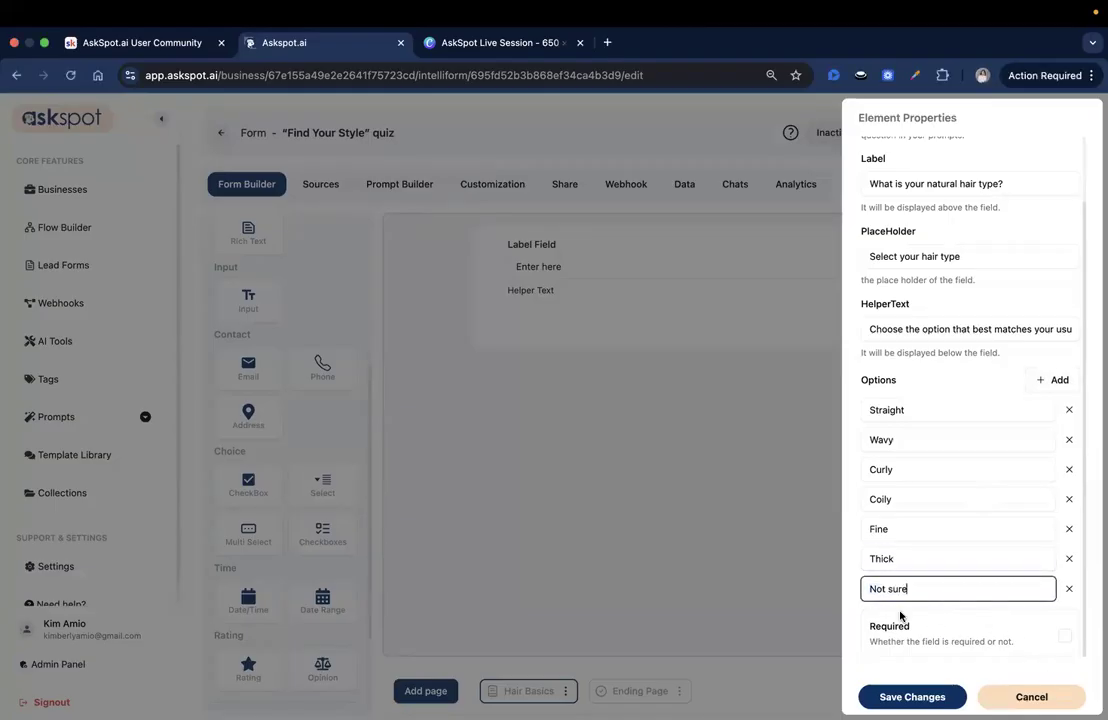
pyautogui.scroll(1, 927, 522)
pyautogui.scroll(1, 927, 522)
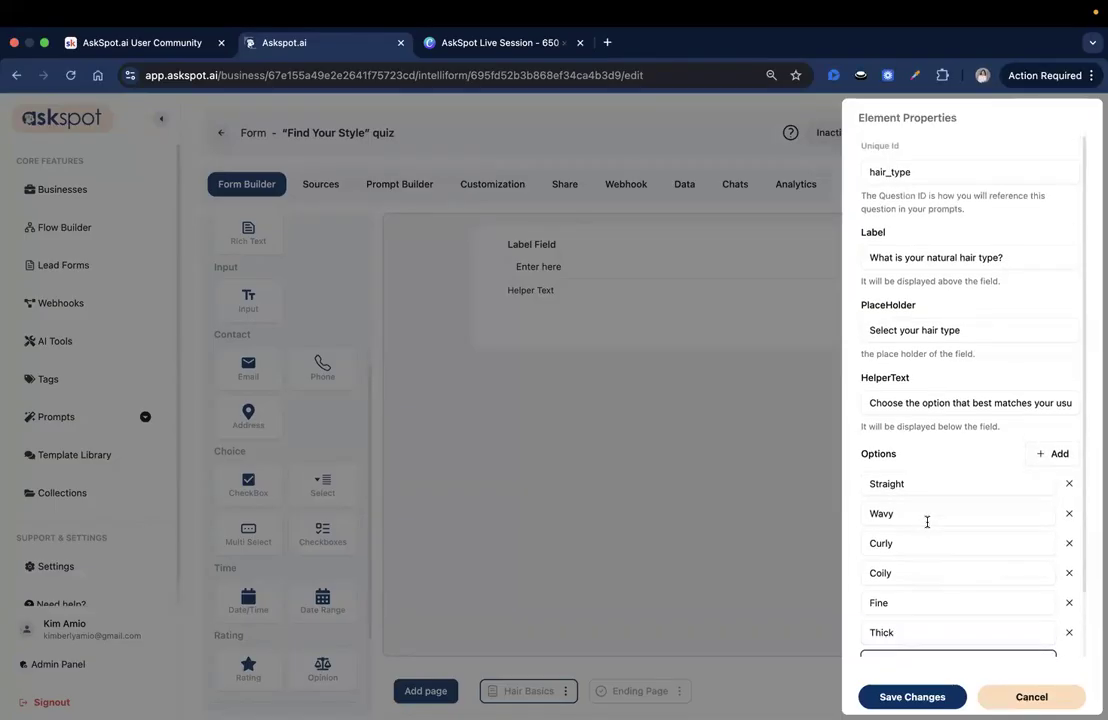
pyautogui.click(912, 697)
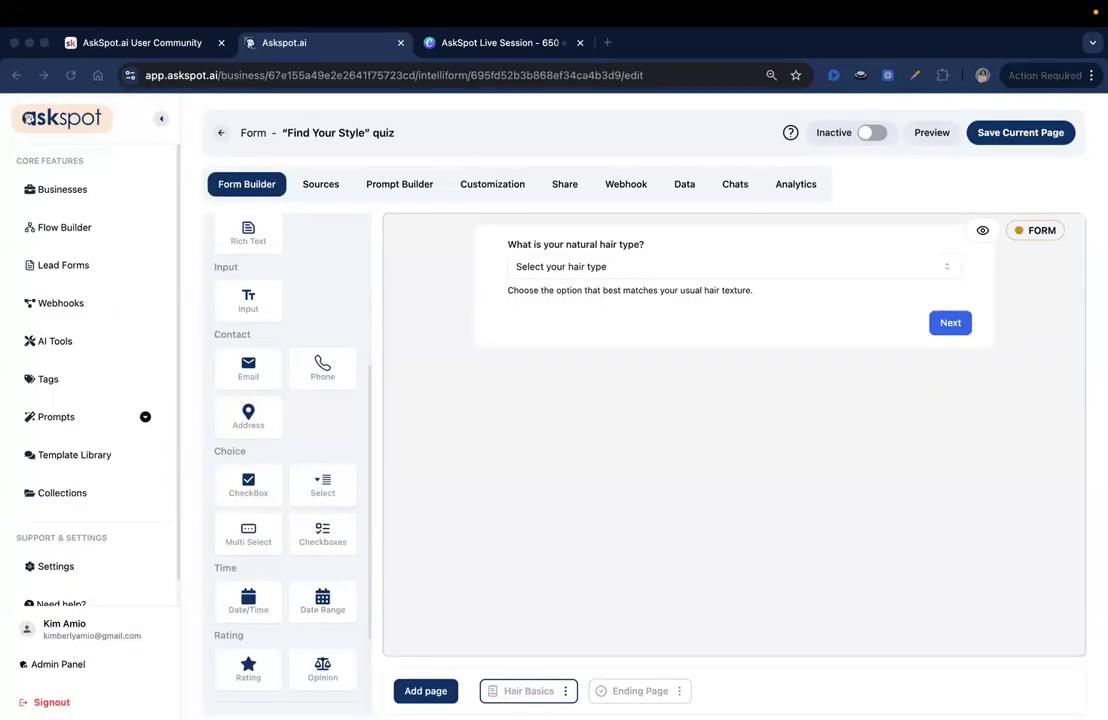
# Step: Add a second Select field below the hair type question and open its properties
pyautogui.scroll(-1, 329, 428)
pyautogui.moveTo(322, 462); pyautogui.dragTo(528, 296)
pyautogui.click(528, 297)
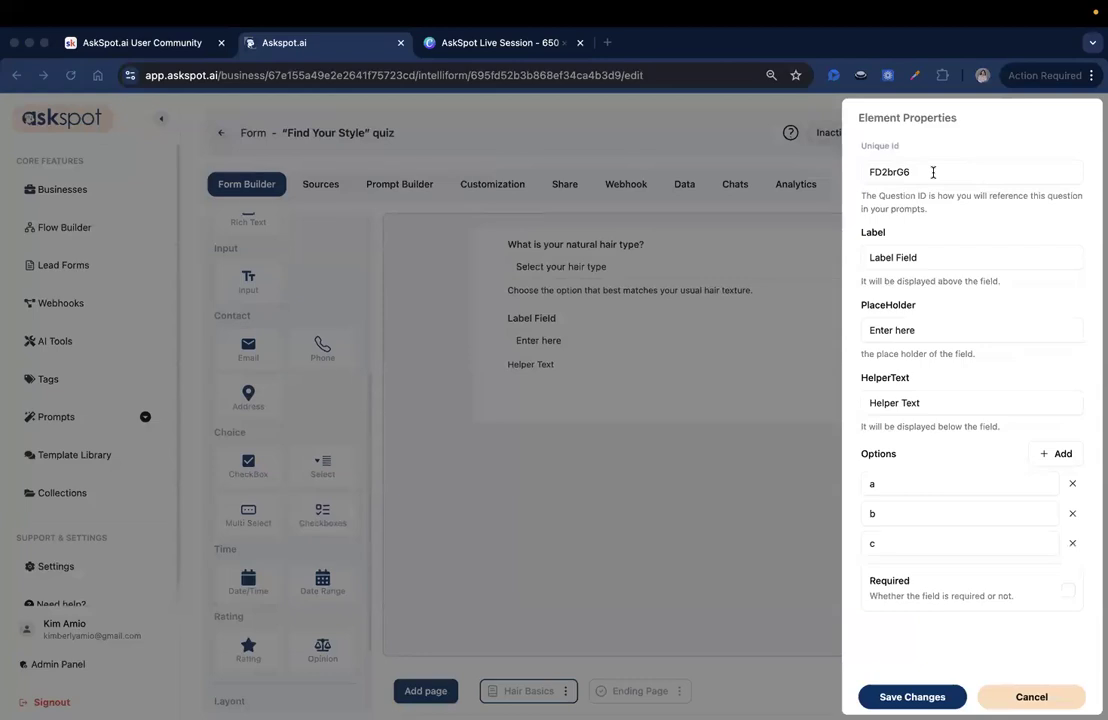
# Step: Set the second field's unique ID to hair_texture_goals and its label to "What texture or finish are you aiming for?"
pyautogui.doubleClick(932, 173)
pyautogui.write('hair_texture_goals')
pyautogui.doubleClick(878, 172)
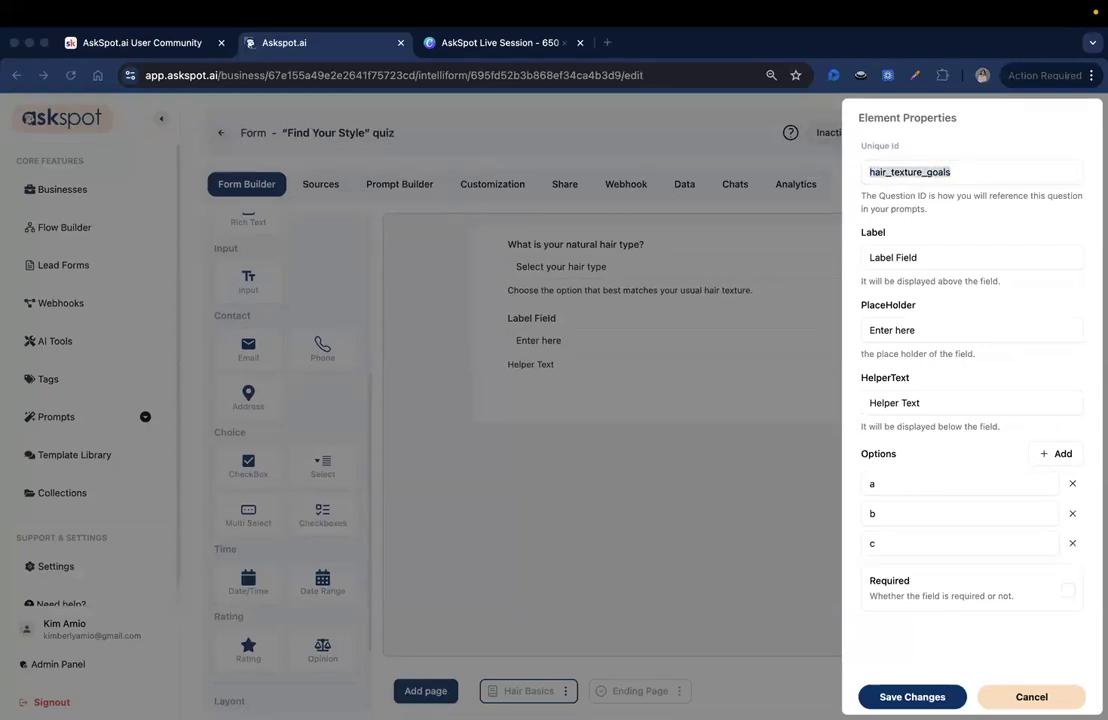
pyautogui.tripleClick(962, 258)
pyautogui.write('What texture or finish are you aiming for?')
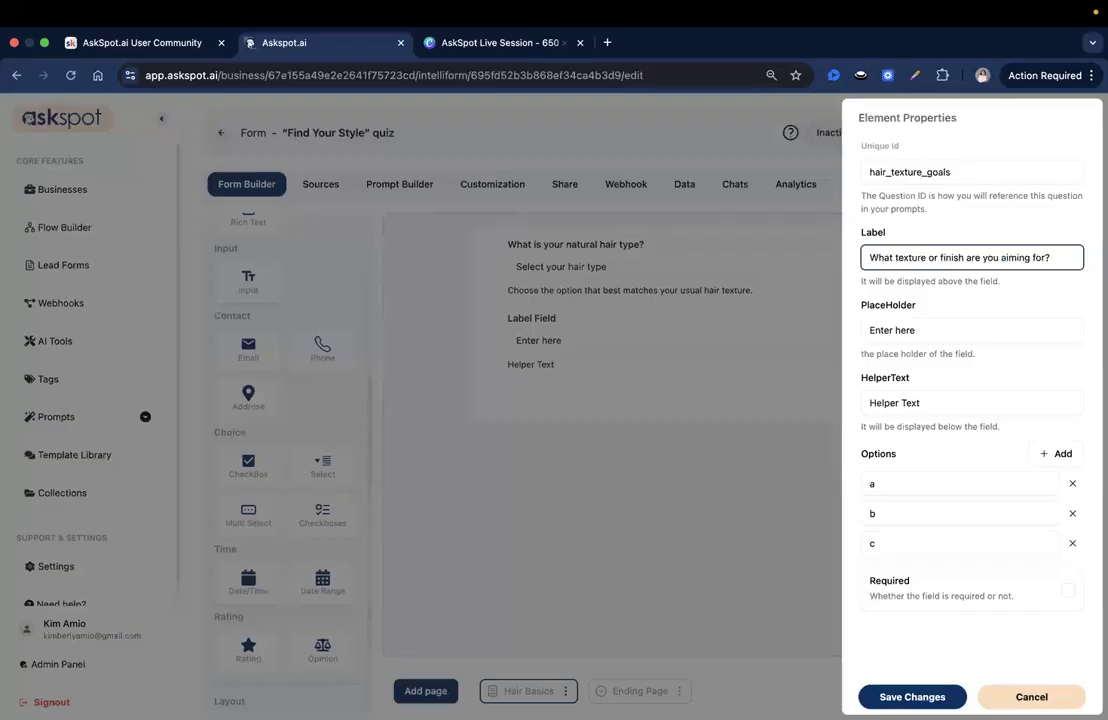
# Step: Set the placeholder to "Select one or more options" and the helper text to "This helps us understand how you'd like your hair to look and feel."
pyautogui.tripleClick(1025, 331)
pyautogui.write('Select one or more options')
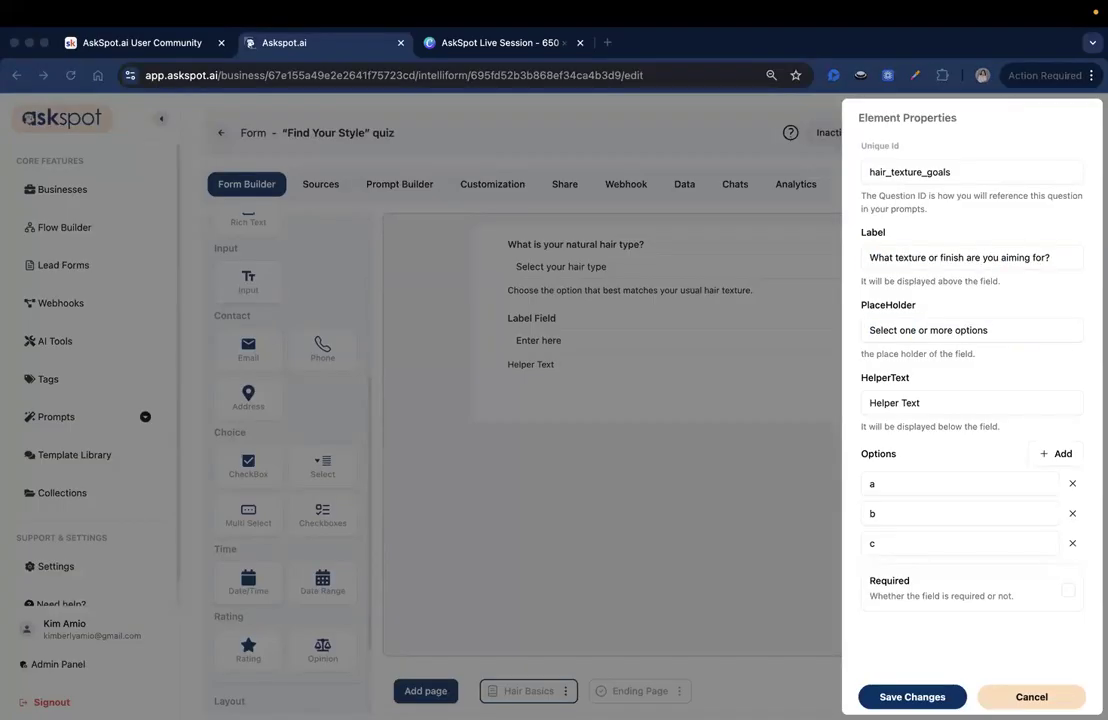
pyautogui.tripleClick(906, 401)
pyautogui.press('super+v')
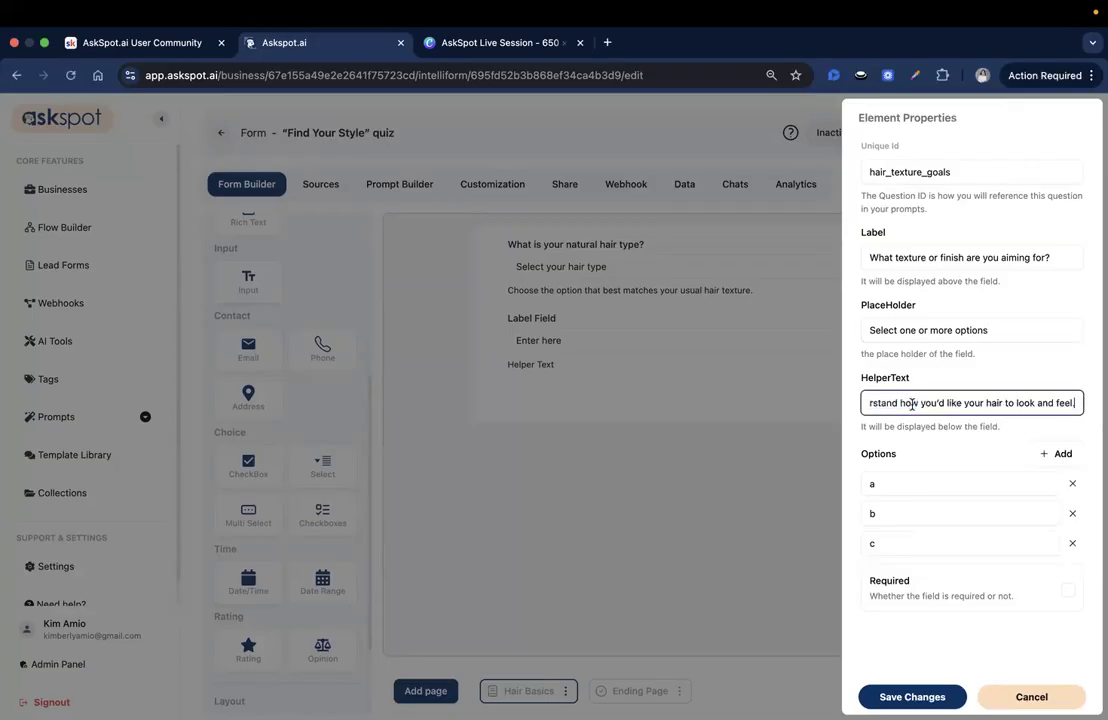
# Step: Add two more option rows to the hair texture goals field
pyautogui.click(1040, 459)
pyautogui.click(1040, 460)
pyautogui.scroll(-1, 1039, 472)
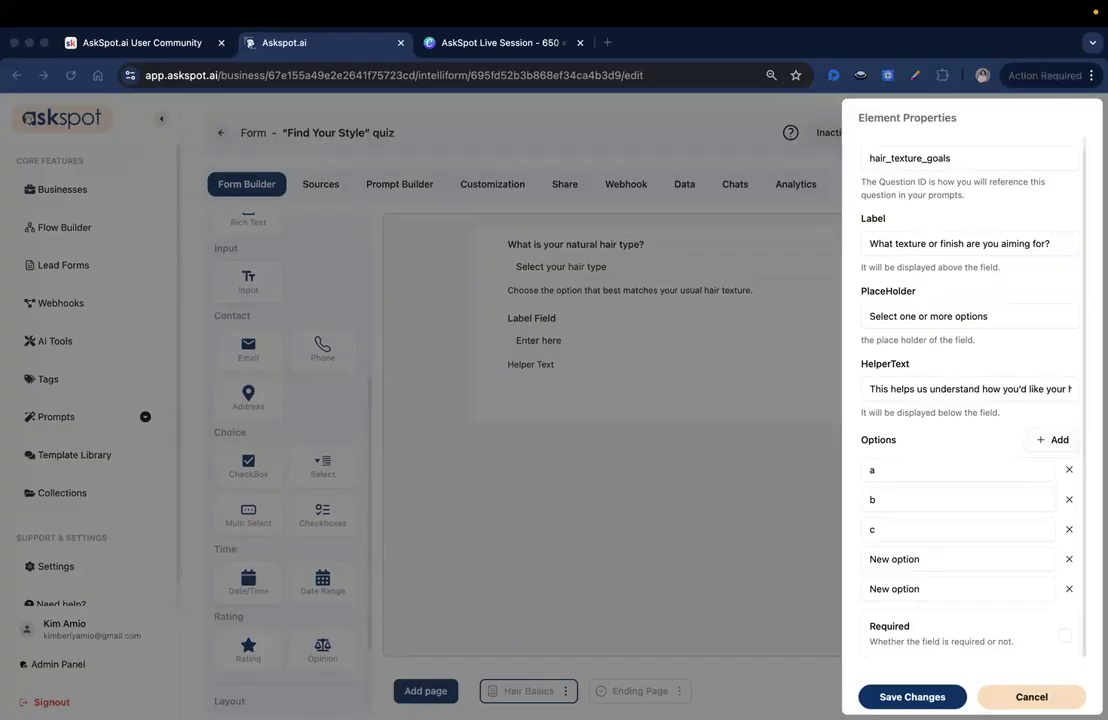
# Step: Set the first three hair texture options to "Sleek & Straight", "Soft Waves" and "Defined Curls"
pyautogui.click(898, 466)
pyautogui.doubleClick(903, 467)
pyautogui.write('Sleek & Straight')
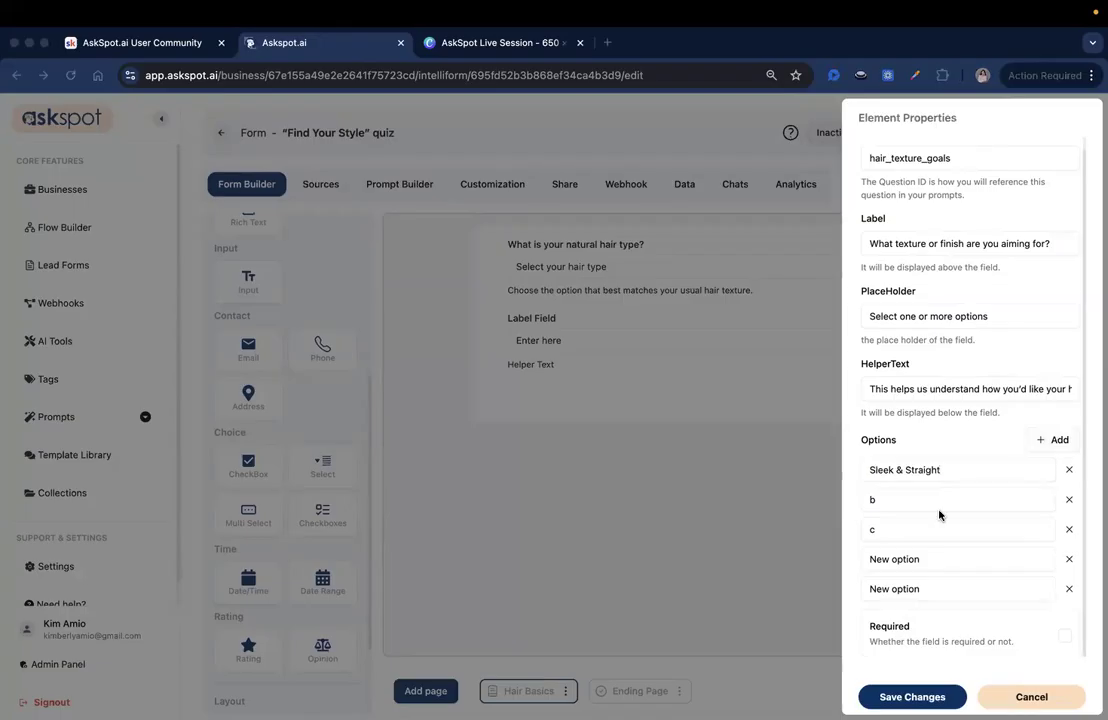
pyautogui.doubleClick(932, 500)
pyautogui.write('Soft Waves')
pyautogui.doubleClick(918, 534)
pyautogui.write('Defined Curls')
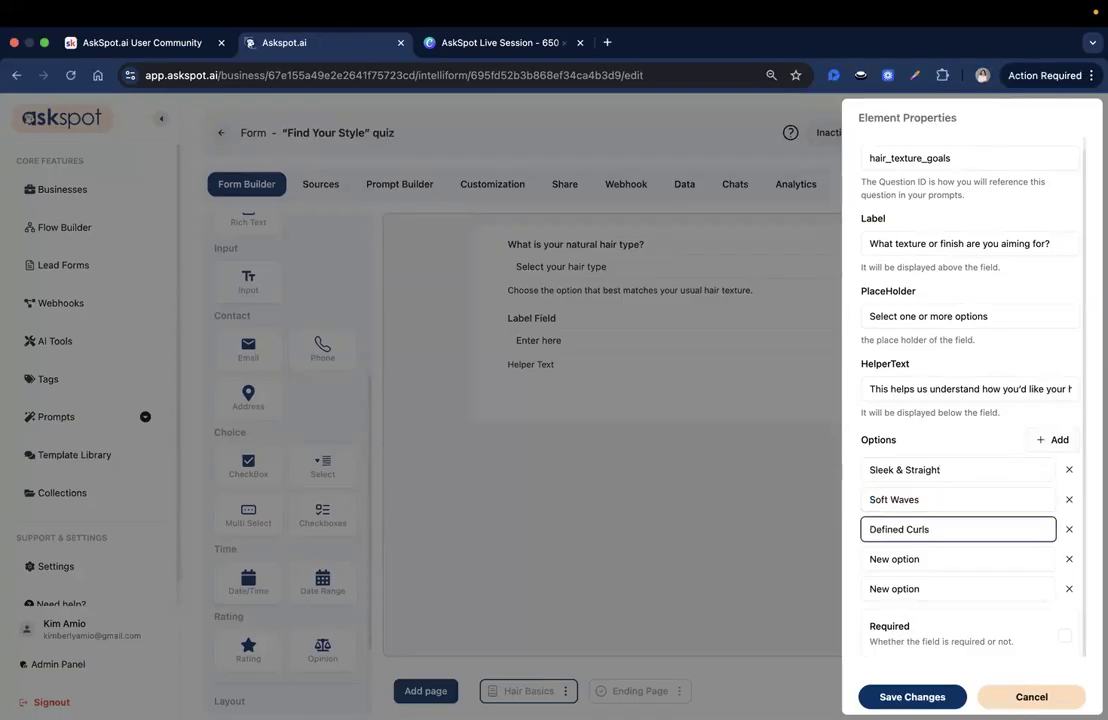
# Step: Set the fourth hair texture option to "Voluminous Blowout", fill in the fifth, and save the field's changes
pyautogui.doubleClick(922, 558)
pyautogui.write('Voluminous Blowout')
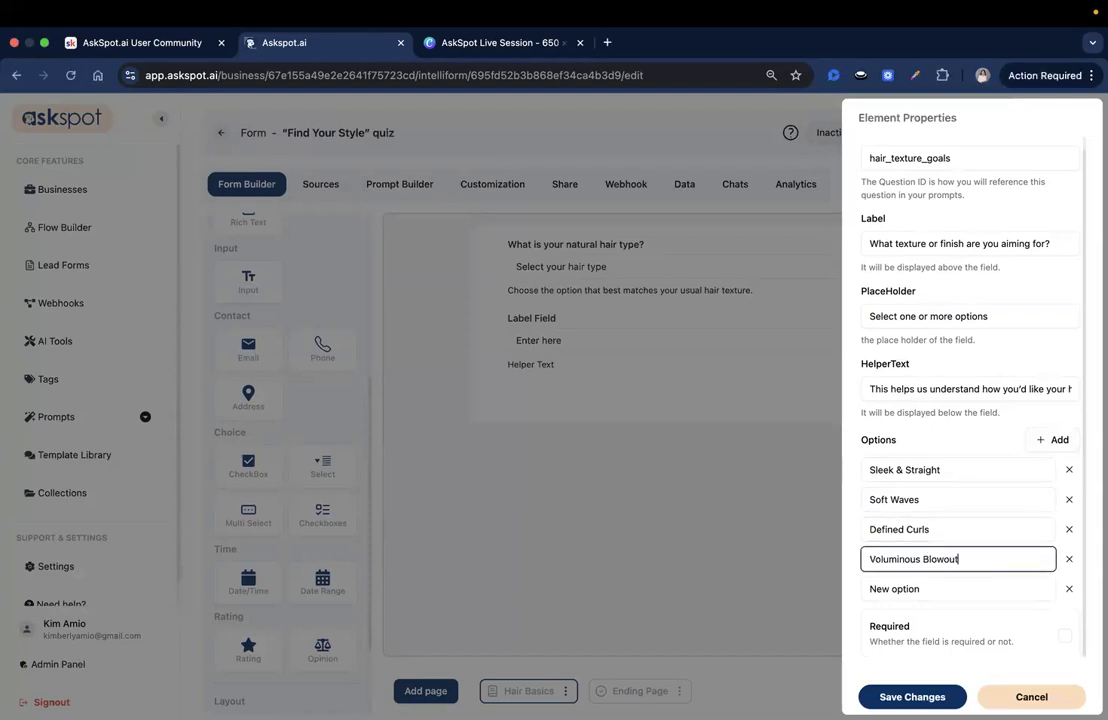
pyautogui.press('super+Tab')
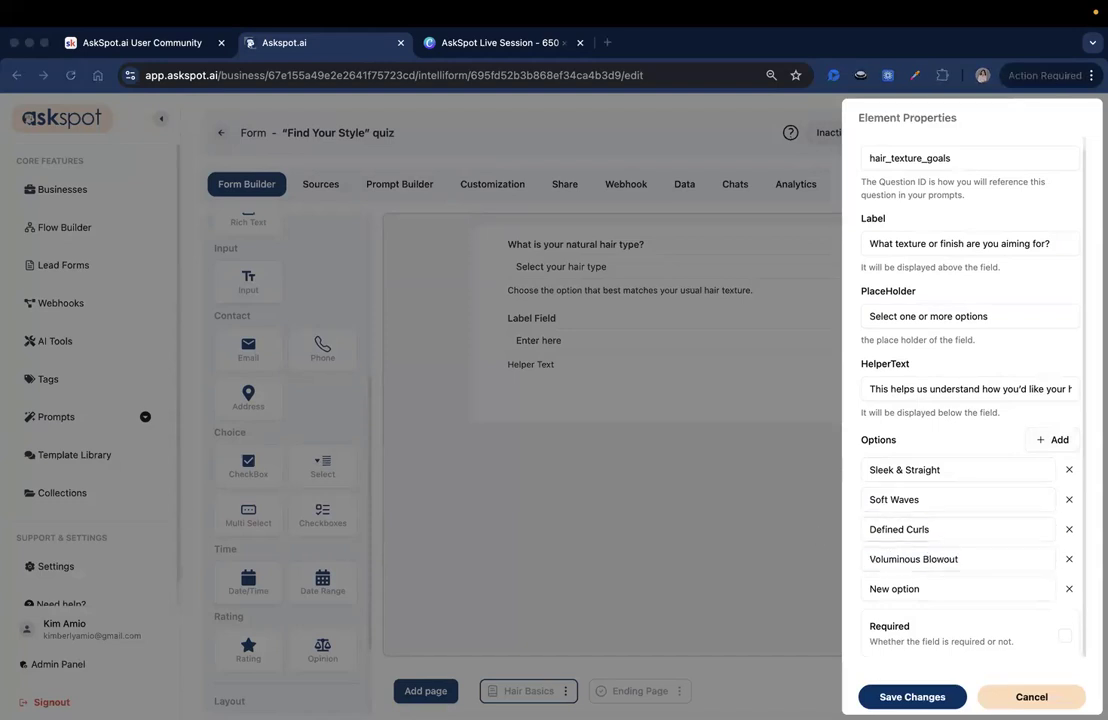
pyautogui.doubleClick(967, 590)
pyautogui.write('Natural Texture')
pyautogui.click(912, 697)
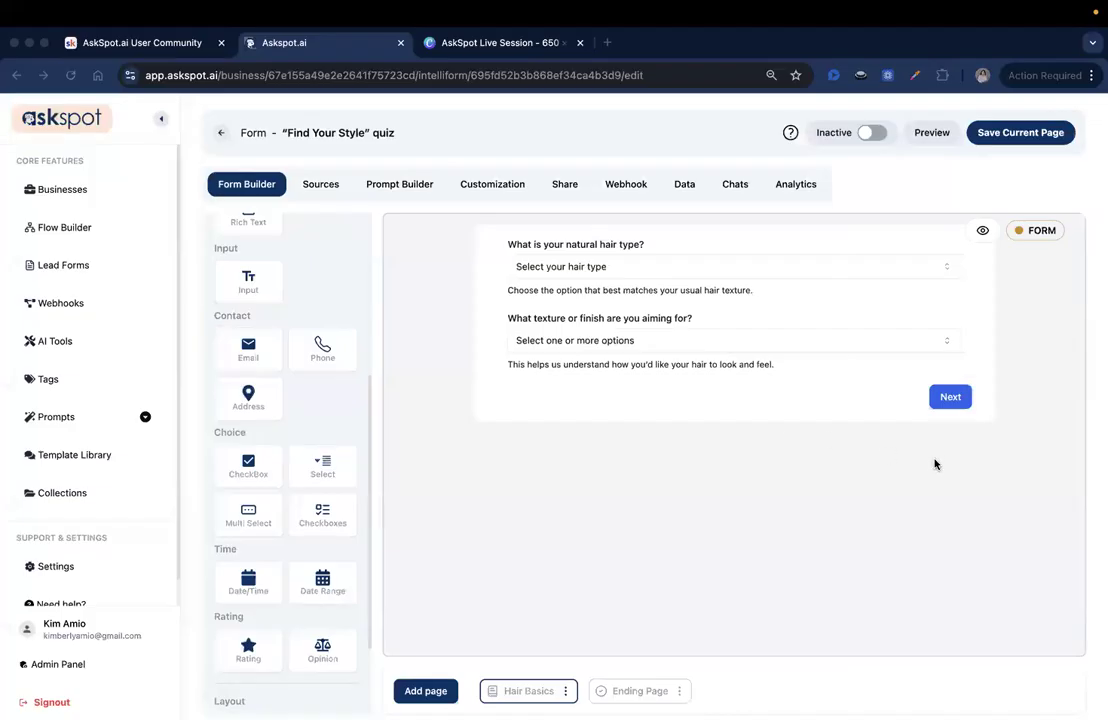
# Step: Add a third Select field below the texture question with unique ID face_shape and label "What is your face shape?"
pyautogui.moveTo(322, 465); pyautogui.dragTo(600, 404)
pyautogui.click(850, 440)
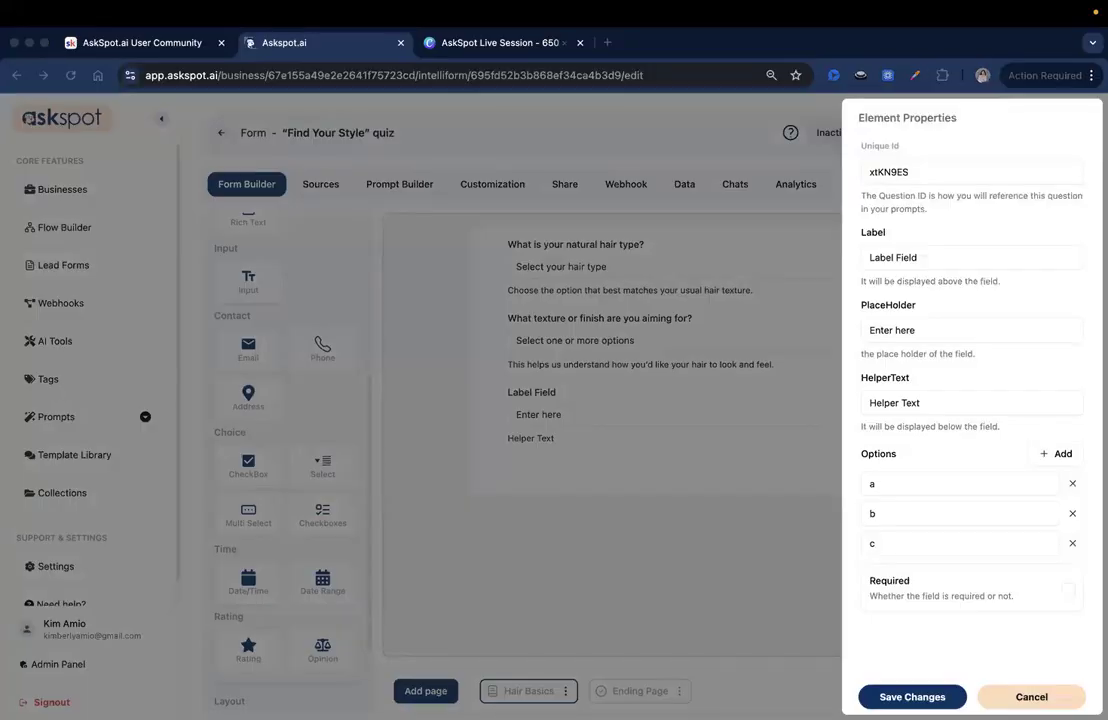
pyautogui.doubleClick(908, 171)
pyautogui.write('face_shape')
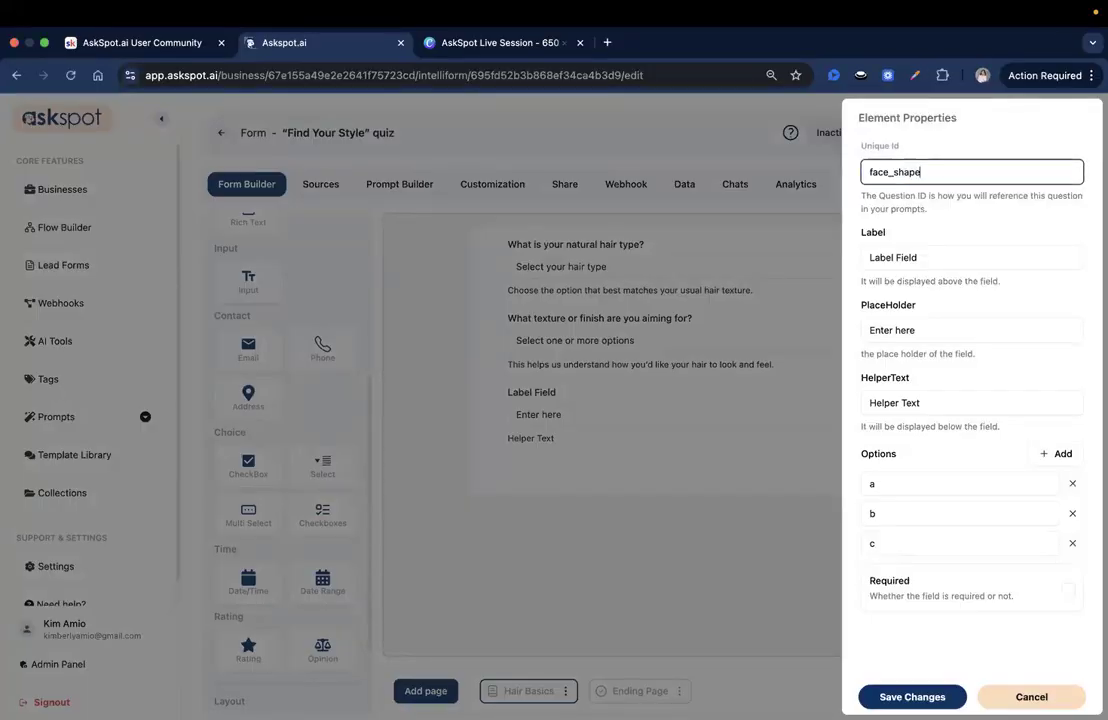
pyautogui.tripleClick(940, 257)
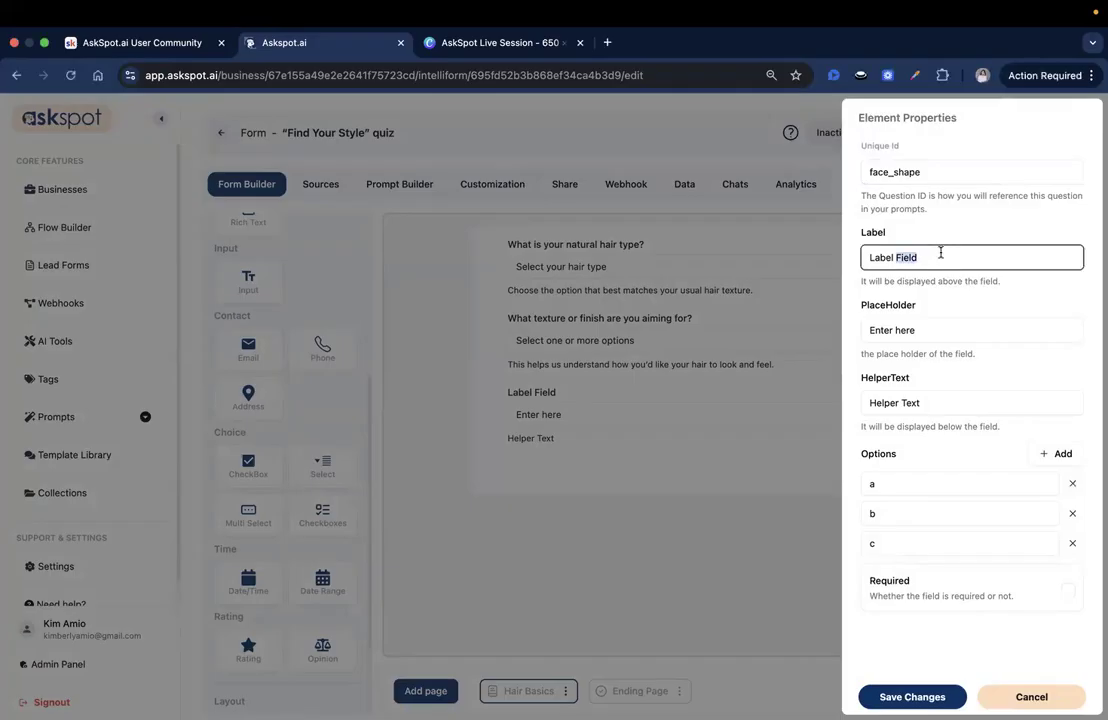
pyautogui.write('What is your face shape?')
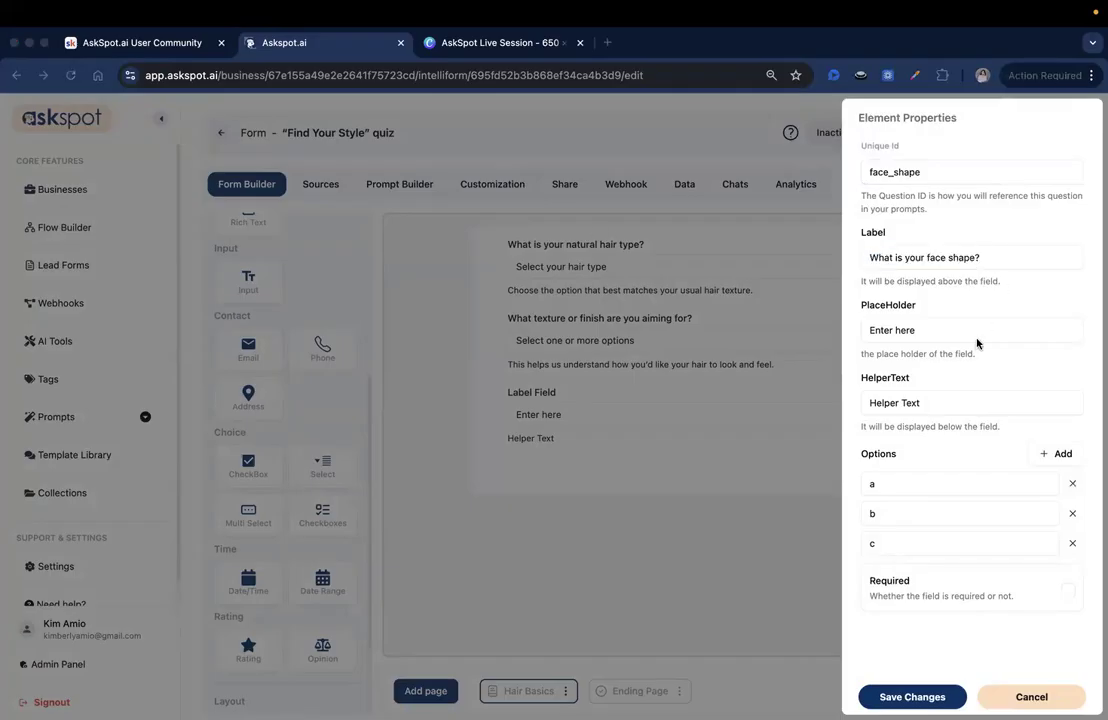
# Step: Set the placeholder to "Select your face shape" and the helper text to "Don't worry if you're unsure — pick the closest match."
pyautogui.tripleClick(970, 338)
pyautogui.write('Select your face shape')
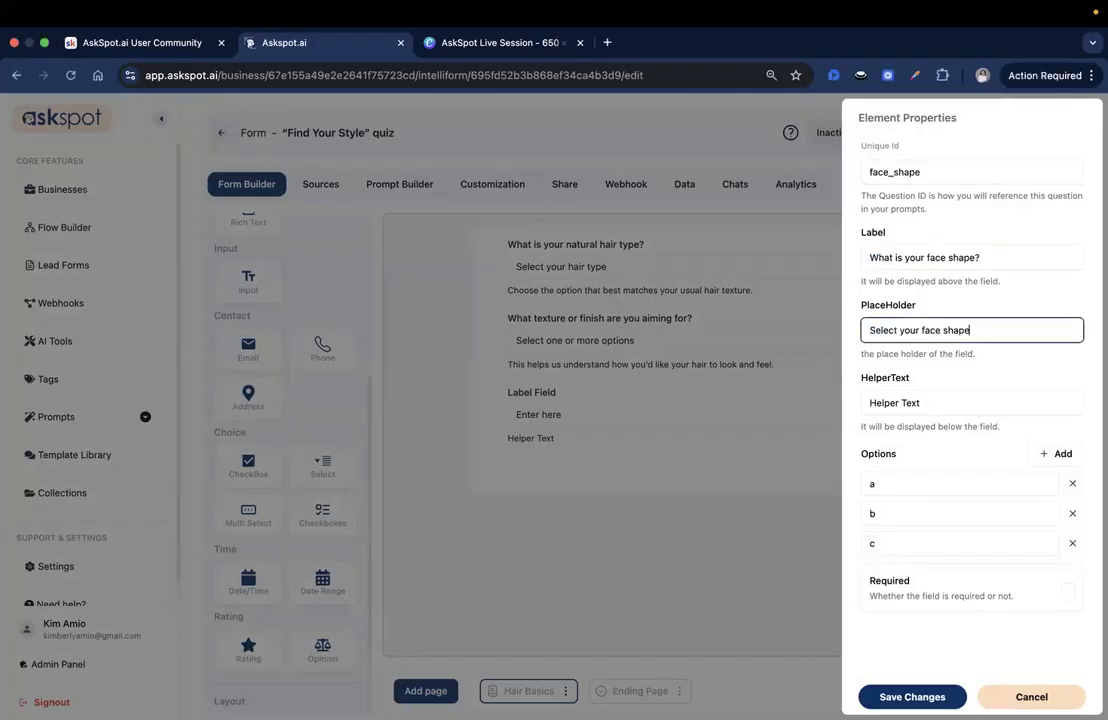
pyautogui.click(927, 400)
pyautogui.write("Don't worry if you're unsure — pick the closest match.")
pyautogui.moveTo(874, 401); pyautogui.dragTo(832, 404)
pyautogui.moveTo(920, 404); pyautogui.dragTo(1082, 403)
pyautogui.click(1051, 399)
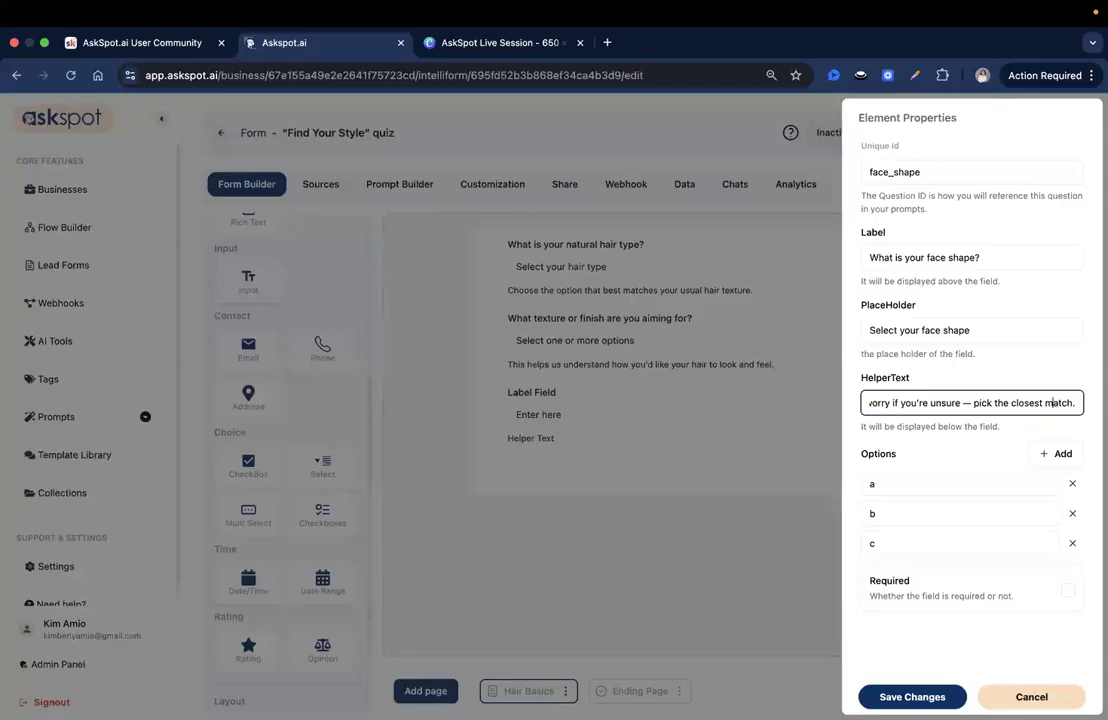
# Step: Add three more option rows to the face shape field and set the first two options to "Round" and "Oval"
pyautogui.click(1058, 455)
pyautogui.click(1058, 455)
pyautogui.click(1058, 455)
pyautogui.scroll(-1, 954, 487)
pyautogui.click(916, 441)
pyautogui.press('BackSpace')
pyautogui.write('Round')
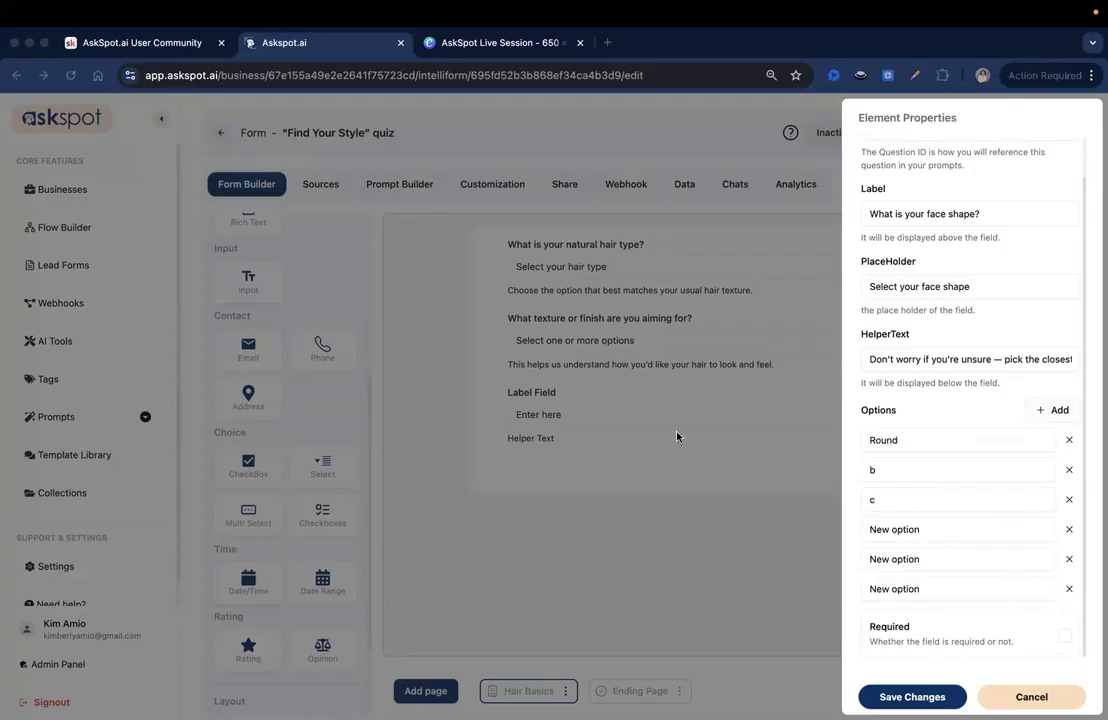
pyautogui.click(915, 469)
pyautogui.press('BackSpace')
pyautogui.write('Oval')
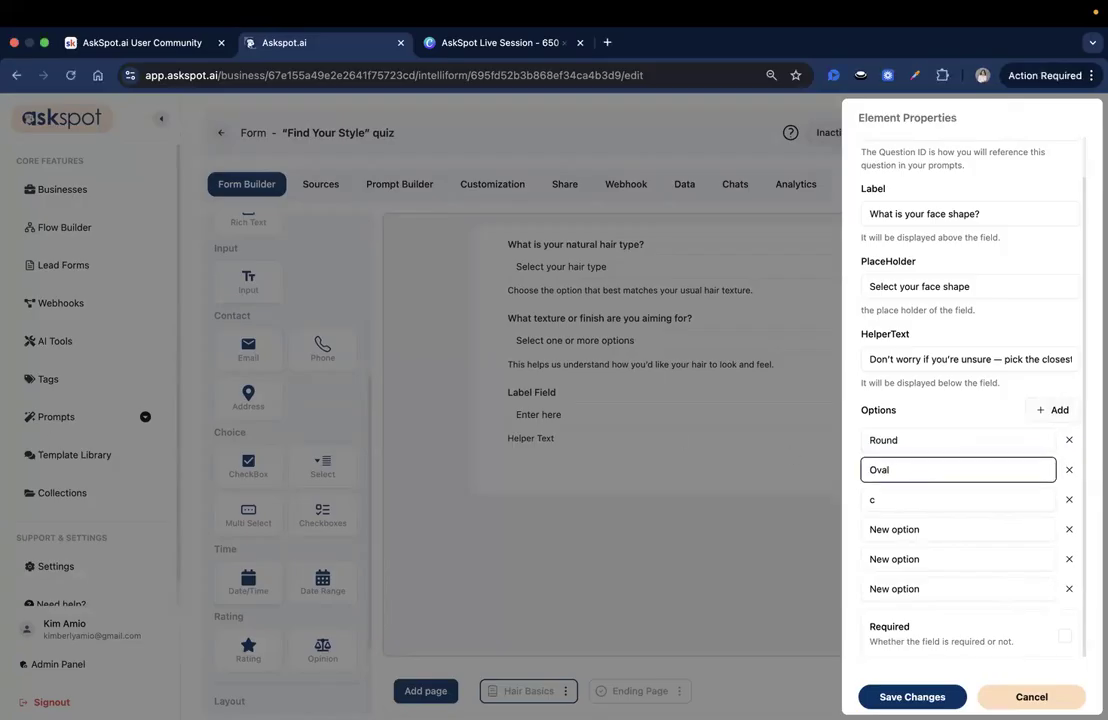
# Step: Set the third face shape option to "Square"
pyautogui.press('super+Tab')
pyautogui.click(908, 508)
pyautogui.press('BackSpace')
pyautogui.write('Square')
pyautogui.press('super+Tab')
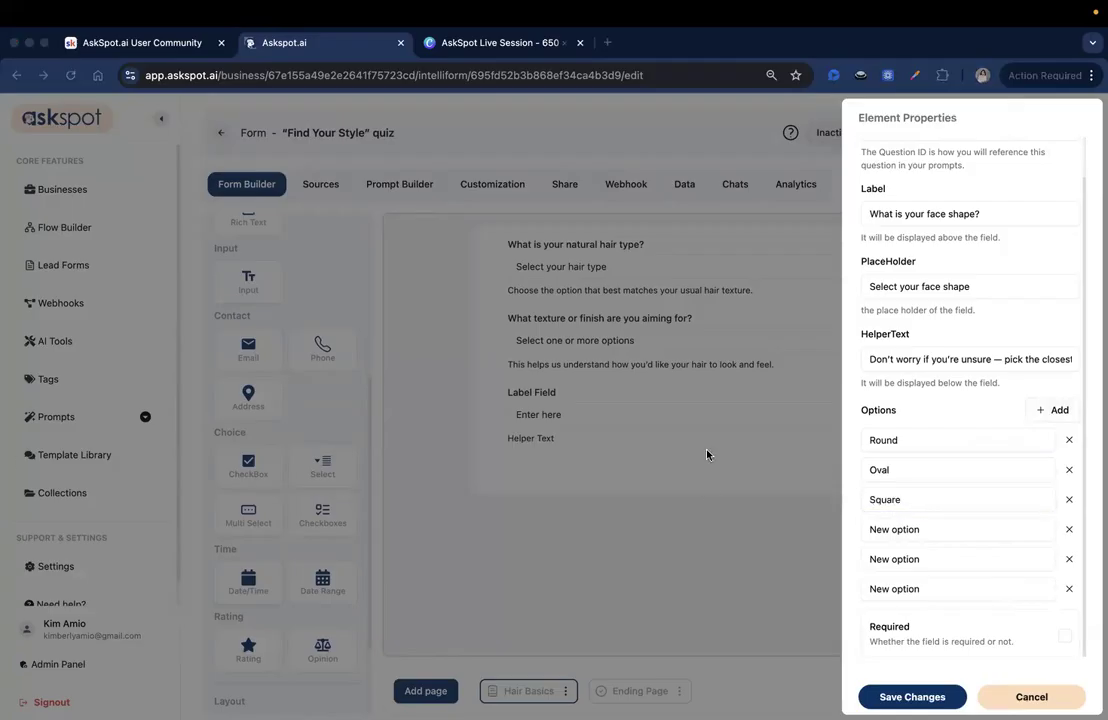
# Step: Set the third face shape option to "Heart" and the fourth to "Long"
pyautogui.click(942, 500)
pyautogui.press('super+a')
pyautogui.write('Heart')
pyautogui.press('super+Tab')
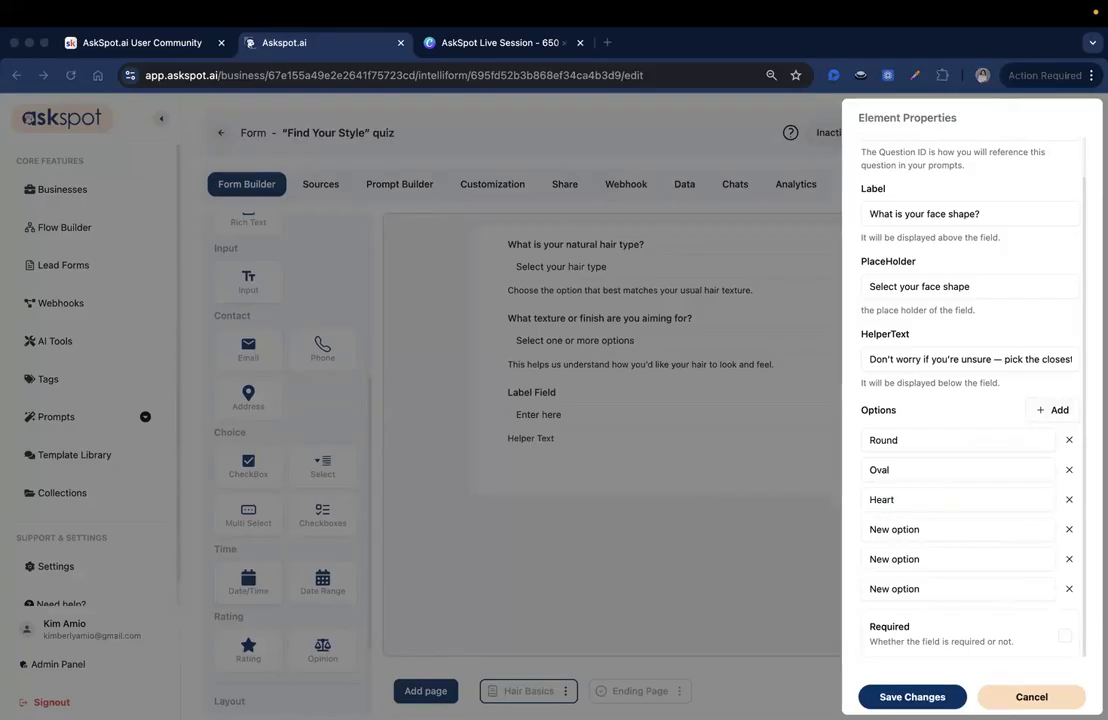
pyautogui.click(914, 531)
pyautogui.press('super+a')
pyautogui.write('Long')
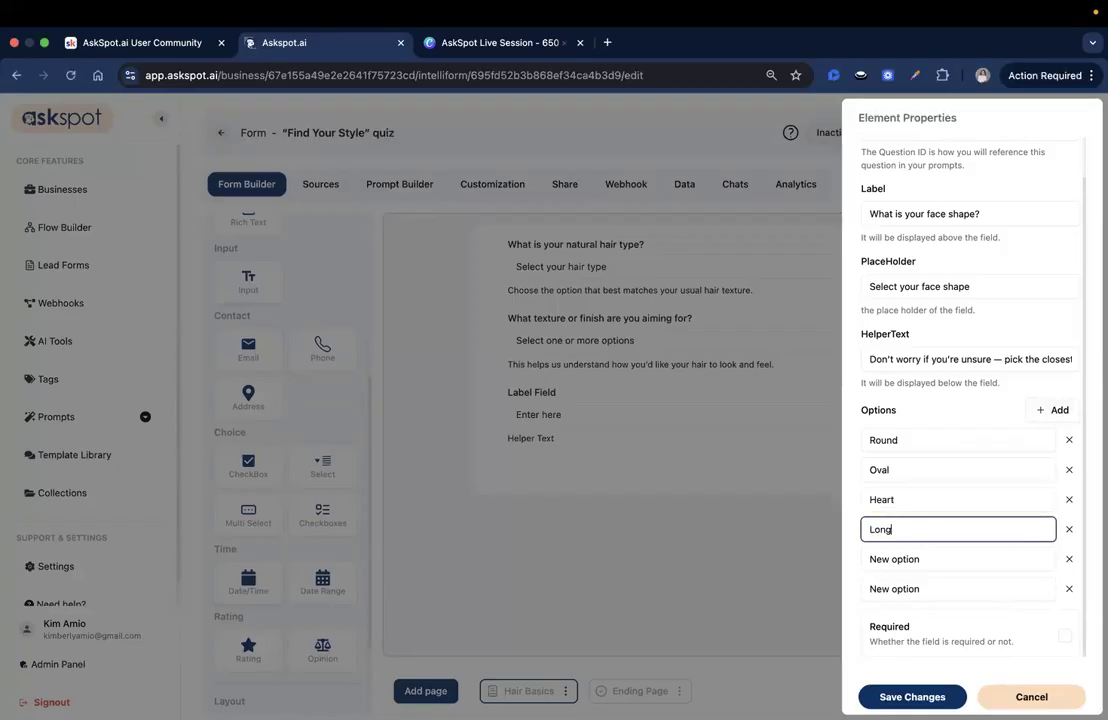
# Step: Set the last two face shape options to "Diamond" and "Not sure"
pyautogui.press('super+Tab')
pyautogui.click(905, 560)
pyautogui.press('super+a')
pyautogui.write('Diamond')
pyautogui.press('super+Tab')
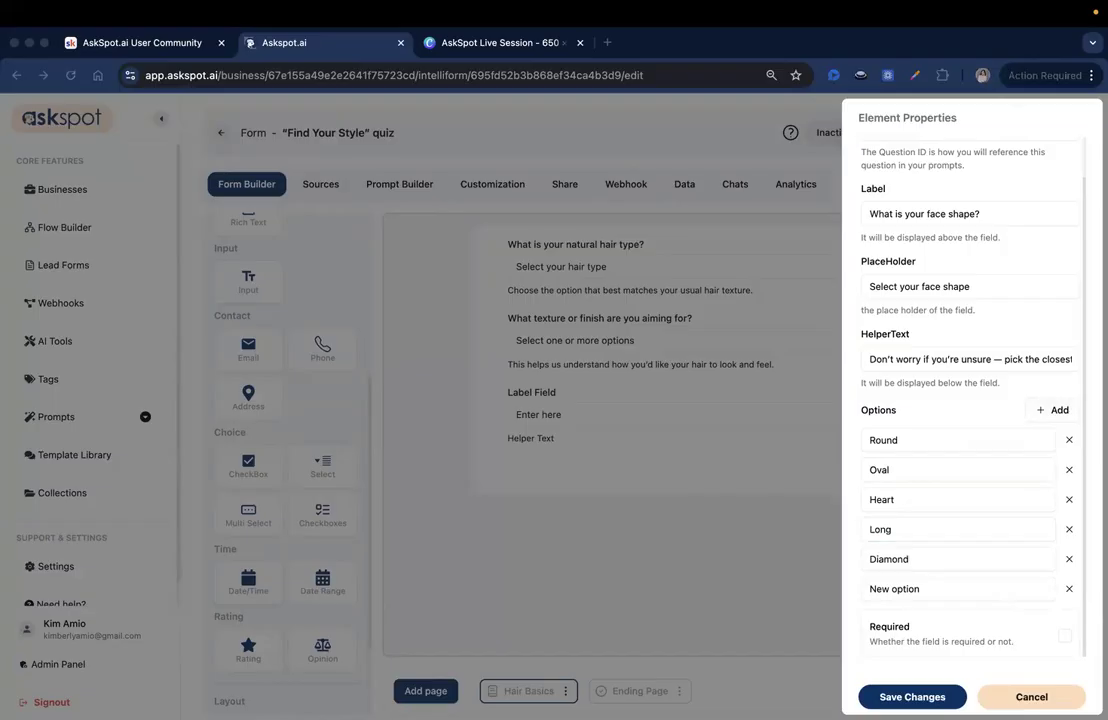
pyautogui.click(905, 592)
pyautogui.press('super+a')
pyautogui.write('Not sure')
# Step: Save the face shape field's changes and the current Hair Basics page
pyautogui.scroll(1, 1050, 610)
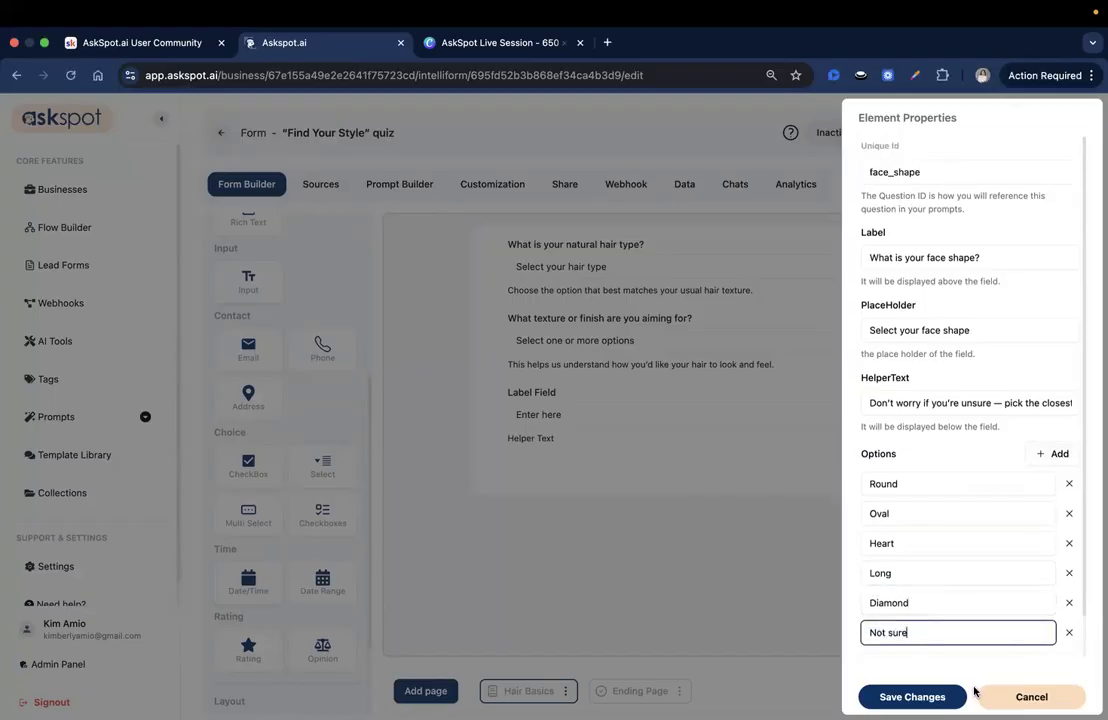
pyautogui.click(911, 696)
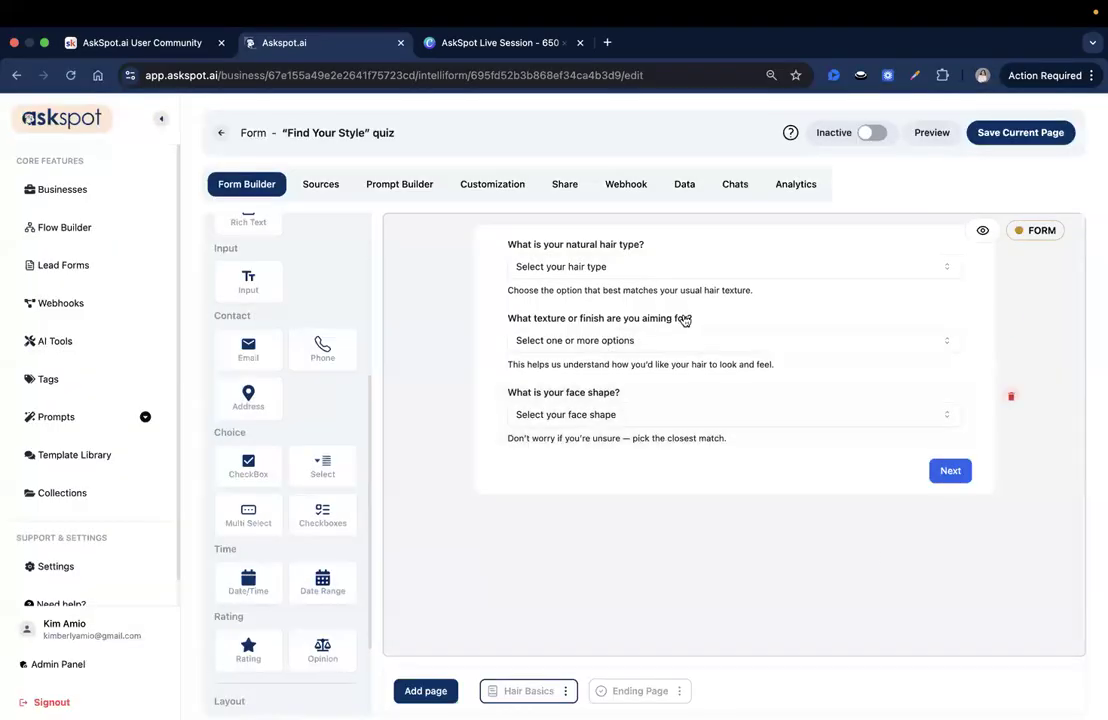
pyautogui.click(1020, 132)
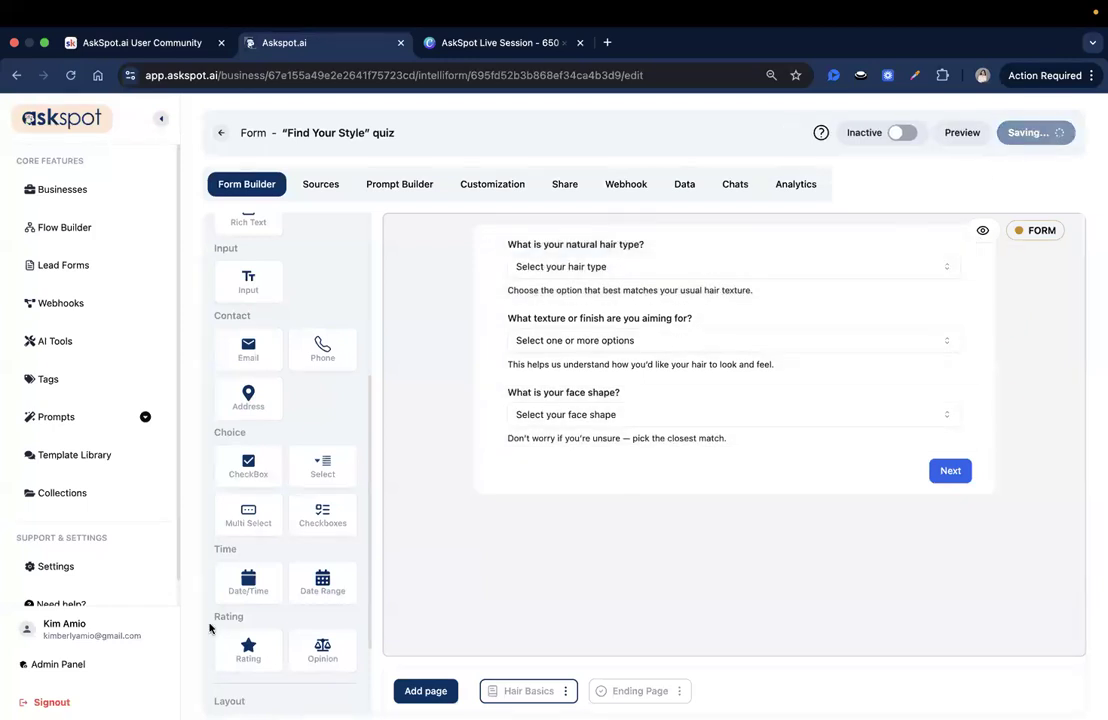
# Step: Add a new Form page after Hair Basics and delete its default "Welcome to Form Page!" heading
pyautogui.press('super+Tab')
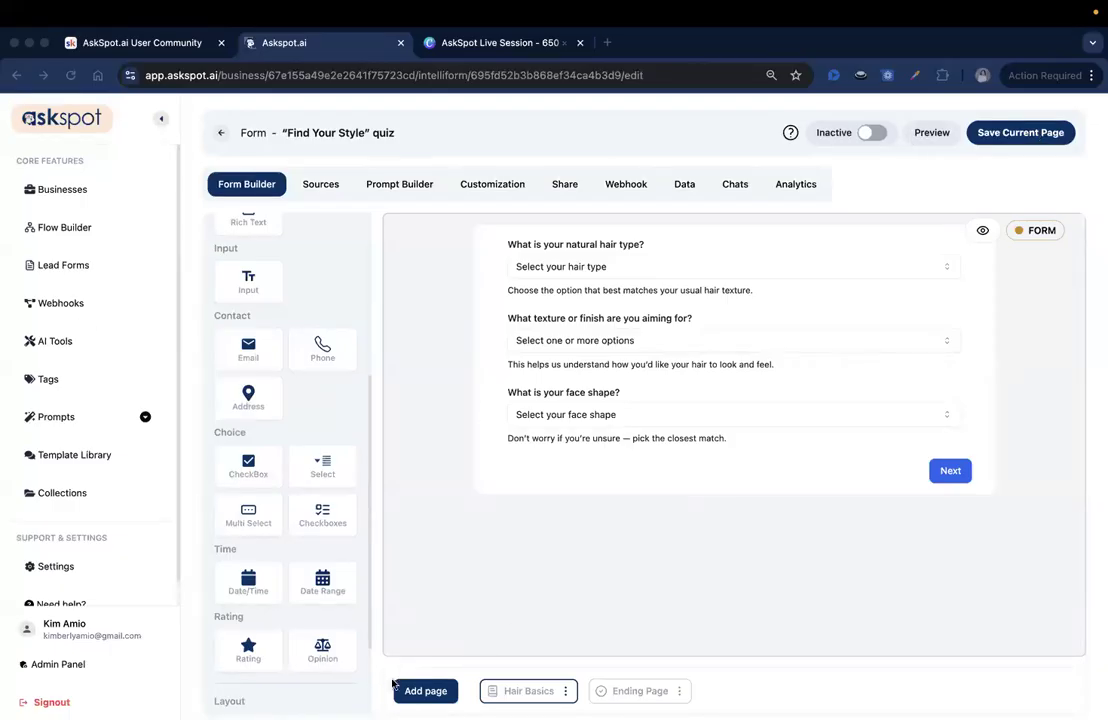
pyautogui.click(425, 691)
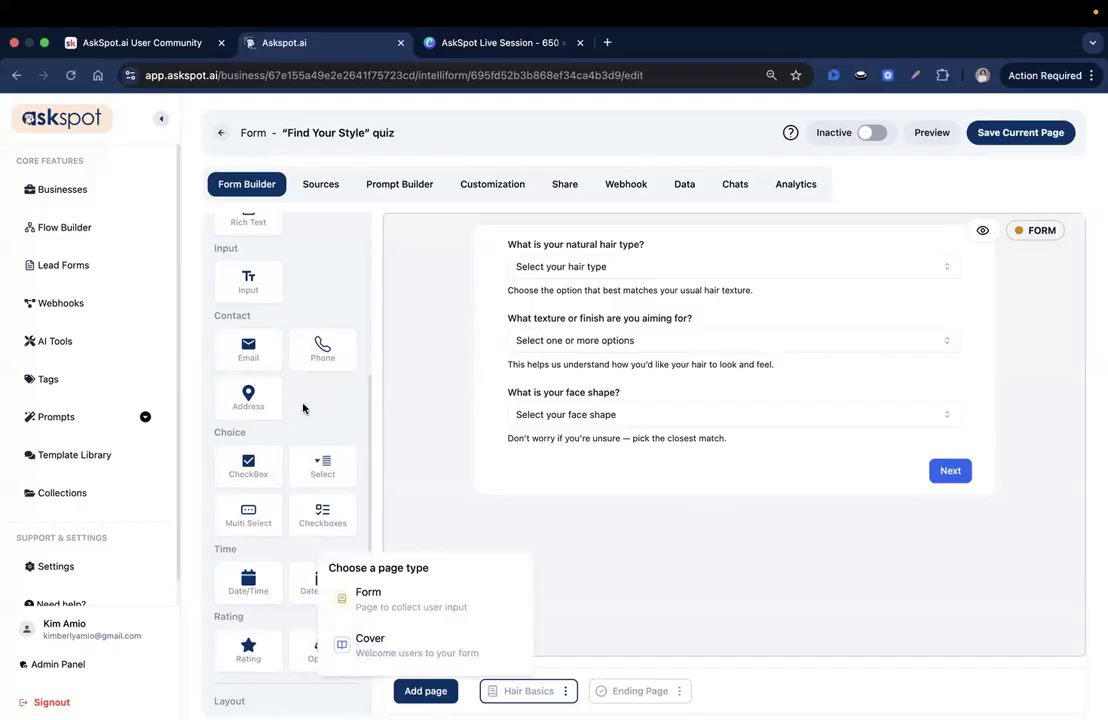
pyautogui.click(341, 614)
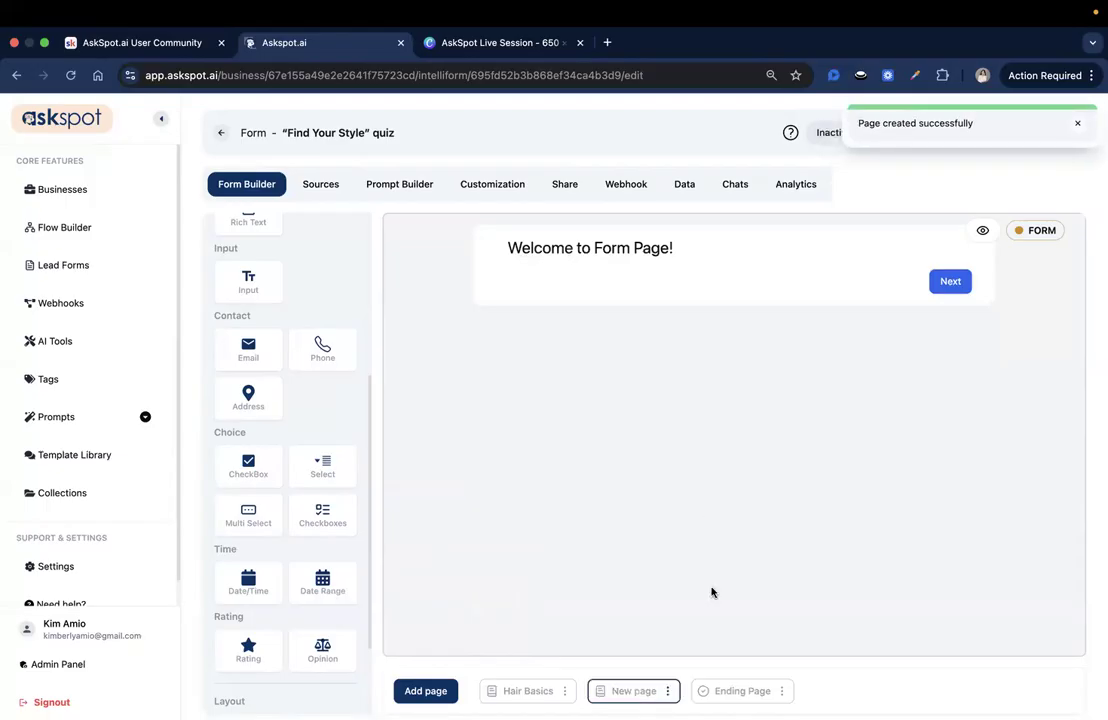
pyautogui.click(1006, 250)
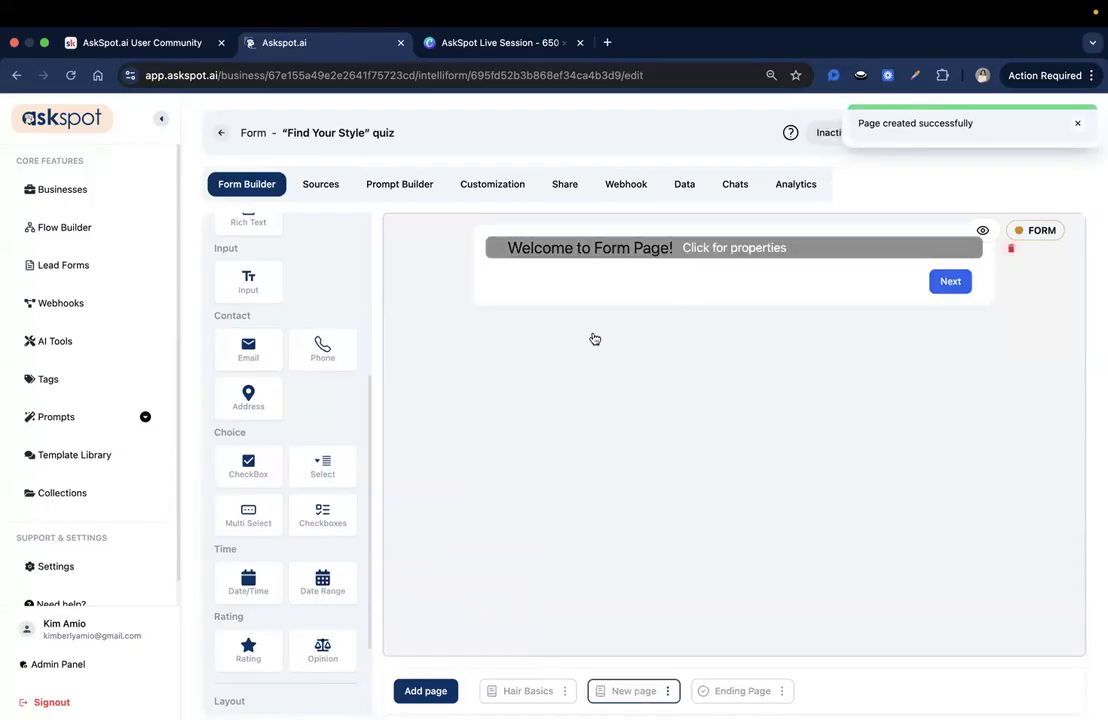
pyautogui.click(518, 431)
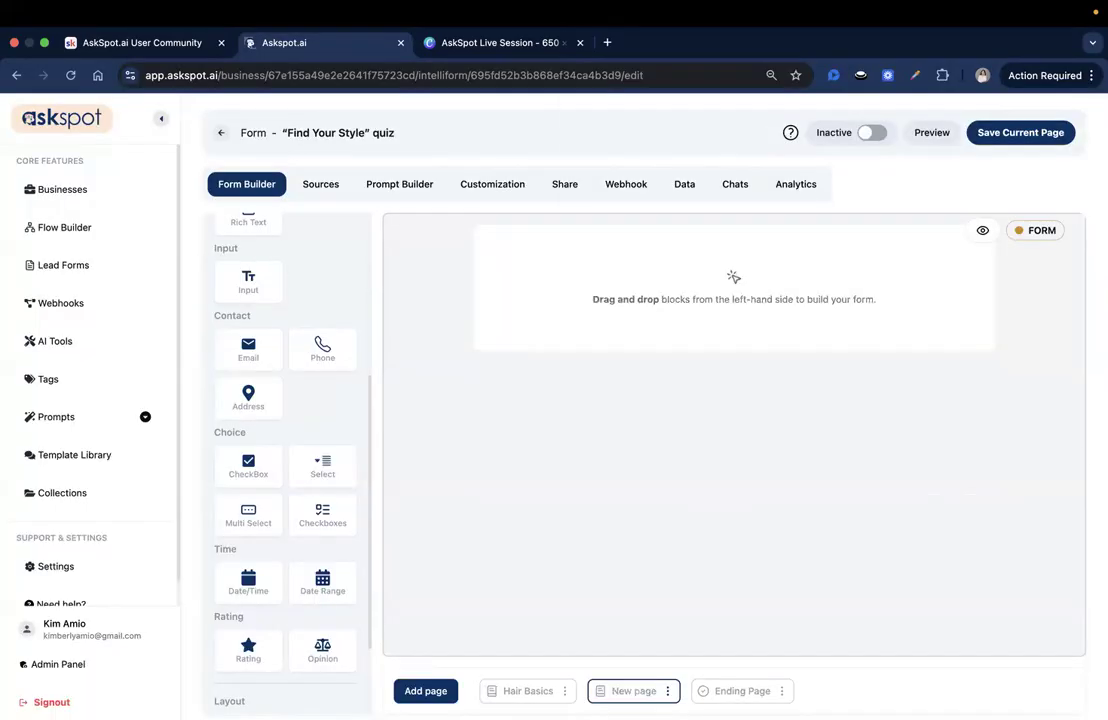
# Step: Add a Select field to the new page and set its unique ID to styling_time
pyautogui.moveTo(309, 482); pyautogui.dragTo(565, 276)
pyautogui.click(590, 276)
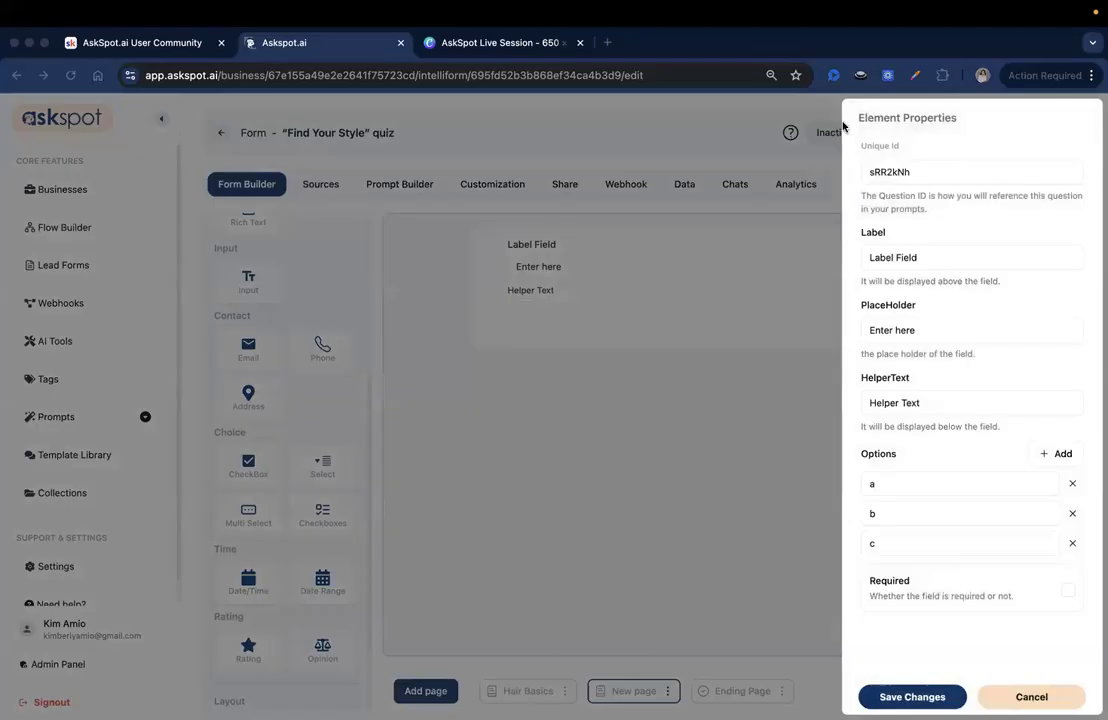
pyautogui.doubleClick(955, 170)
pyautogui.write('styling_time')
pyautogui.click(1033, 443)
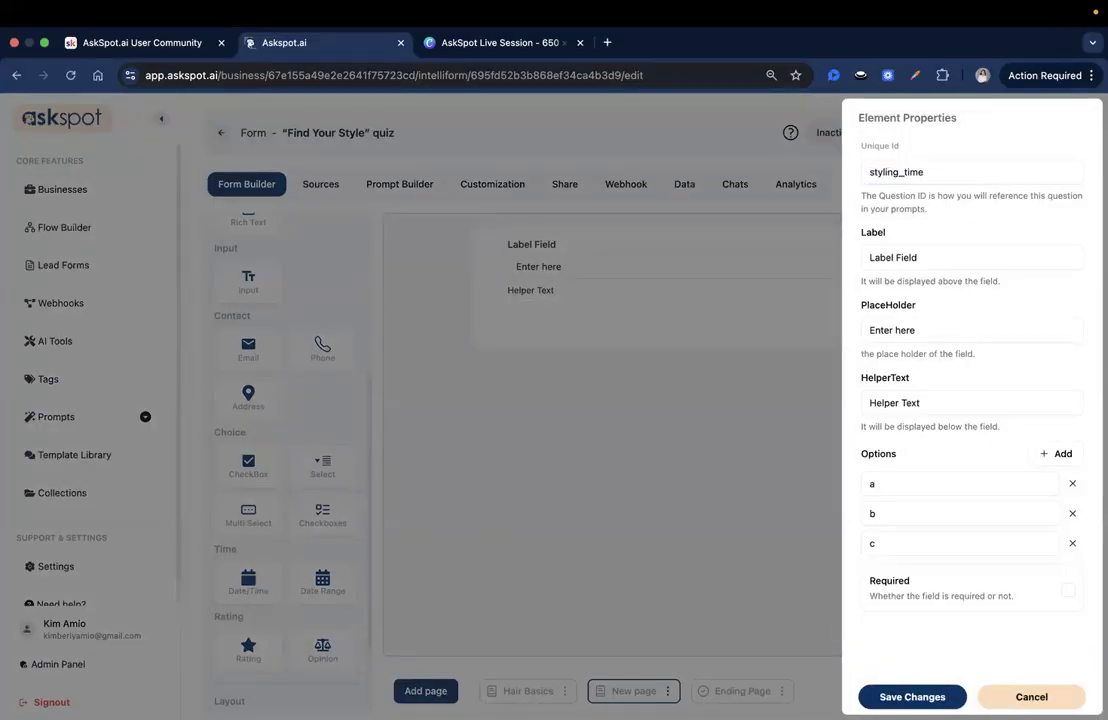
# Step: Replace the field's label with the question beginning "How much time do you typically spend styling"
pyautogui.tripleClick(937, 255)
pyautogui.press('BackSpace')
pyautogui.write('How much time do you typically spend styling your hair each day?')
pyautogui.moveTo(937, 257); pyautogui.dragTo(803, 256)
pyautogui.moveTo(878, 260); pyautogui.dragTo(1036, 264)
pyautogui.click(1054, 256)
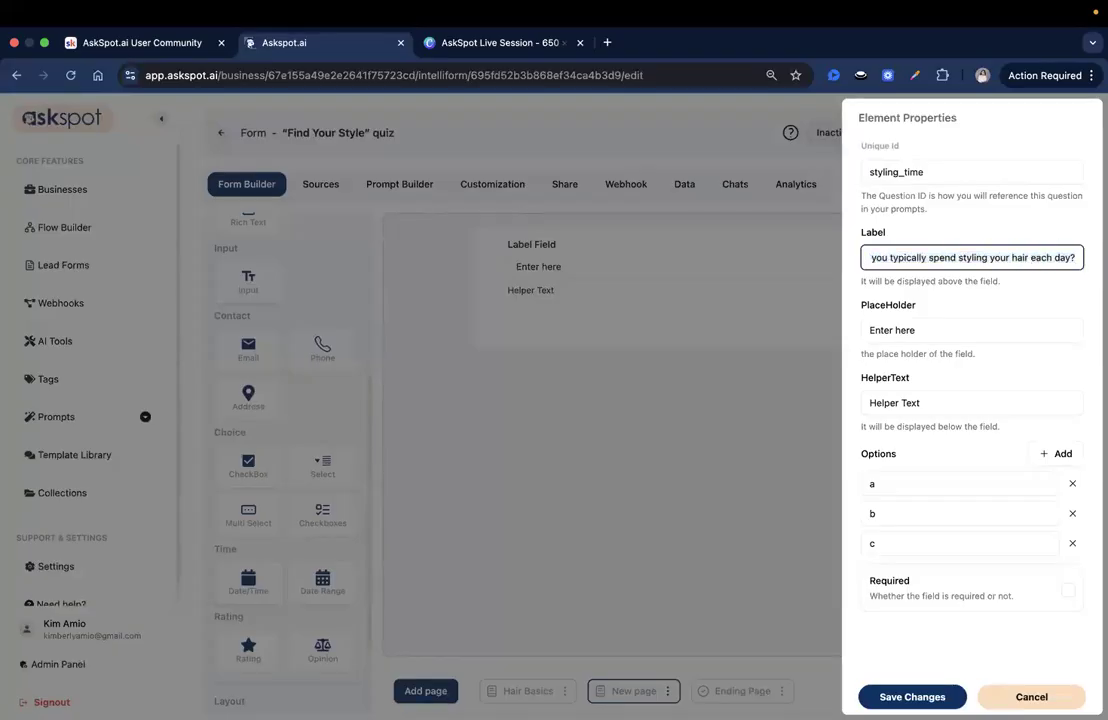
# Step: Set the placeholder to "Select your preferred styling time" and the helper text to "Your answer helps us match you with styles you can maintain easily."
pyautogui.click(997, 322)
pyautogui.write('Select your preferred styling time')
pyautogui.press('super+Tab')
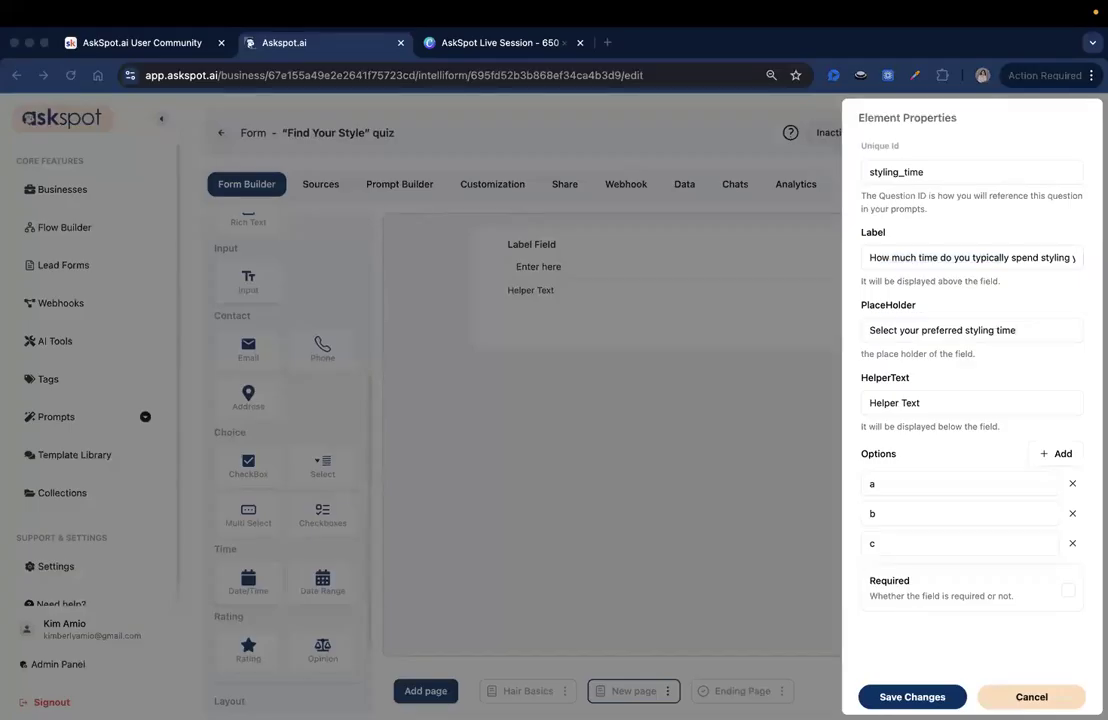
pyautogui.tripleClick(951, 400)
pyautogui.press('super+v')
pyautogui.moveTo(948, 402); pyautogui.dragTo(806, 407)
pyautogui.moveTo(885, 403); pyautogui.dragTo(1061, 405)
pyautogui.press('Right')
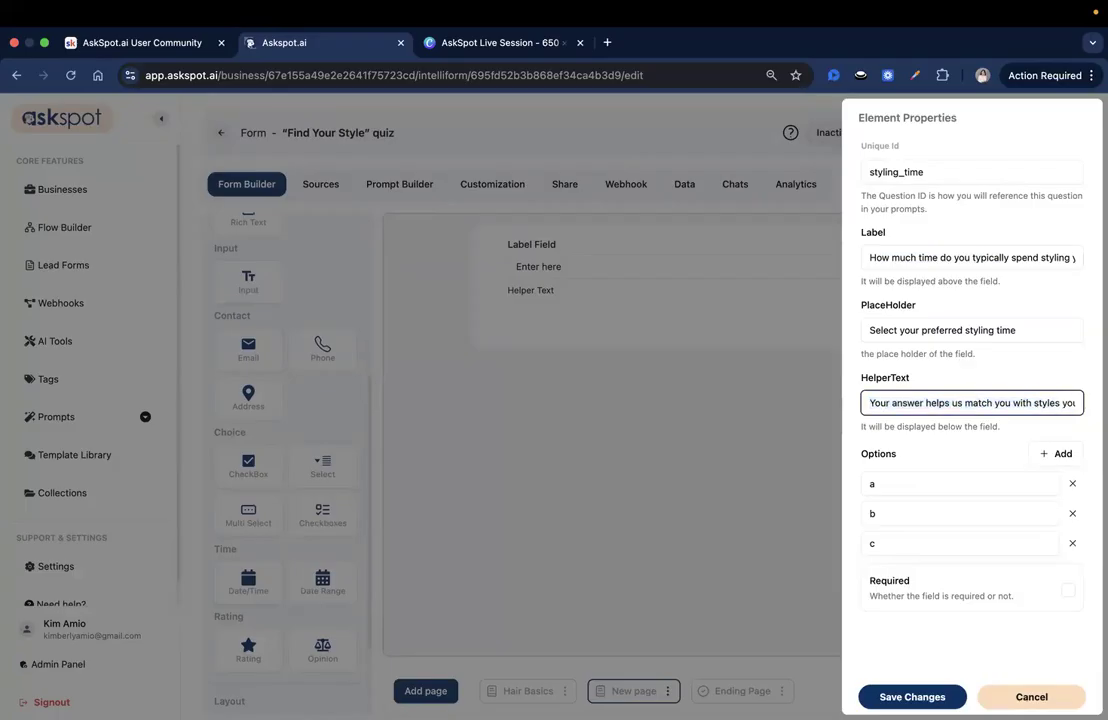
pyautogui.press('shift+super+Right')
pyautogui.click(993, 392)
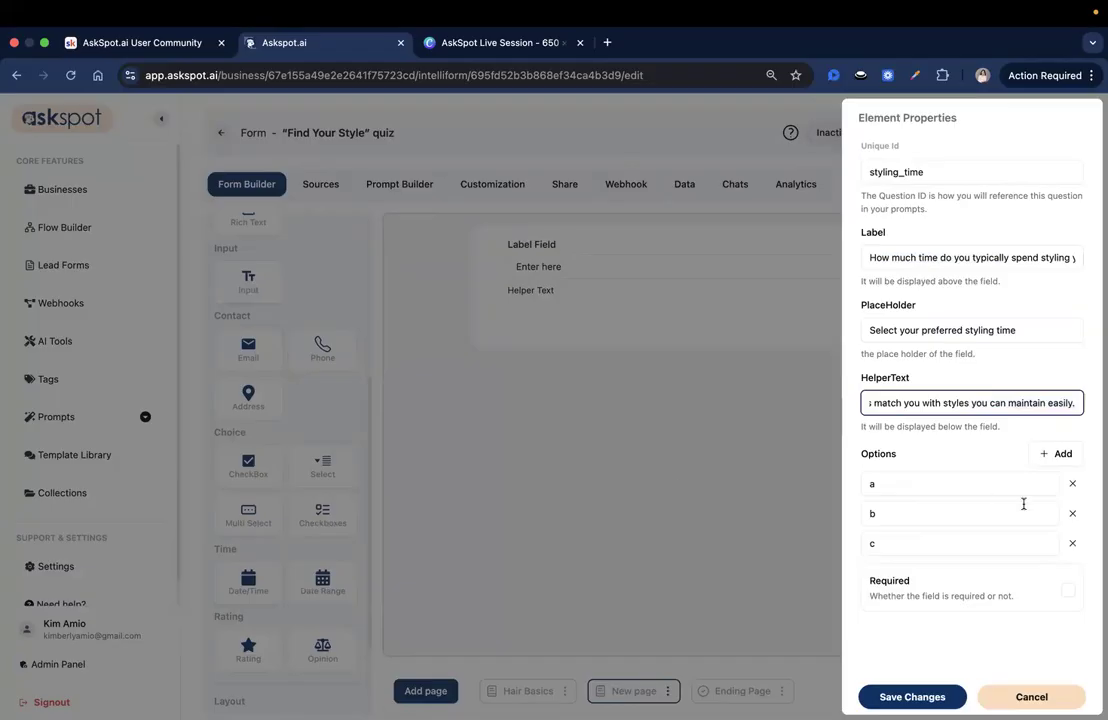
# Step: Add a fourth option row to the styling time field and set the first two options to "Under 5 minutes" and "5–15 minutes"
pyautogui.click(1052, 457)
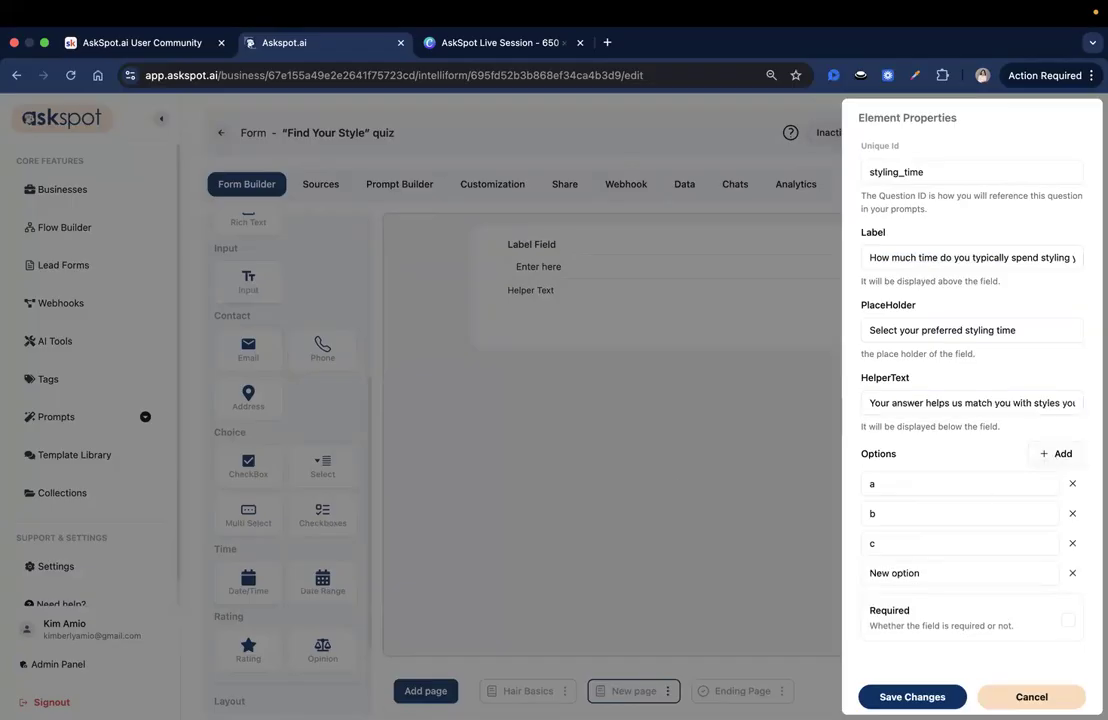
pyautogui.press('super+Tab')
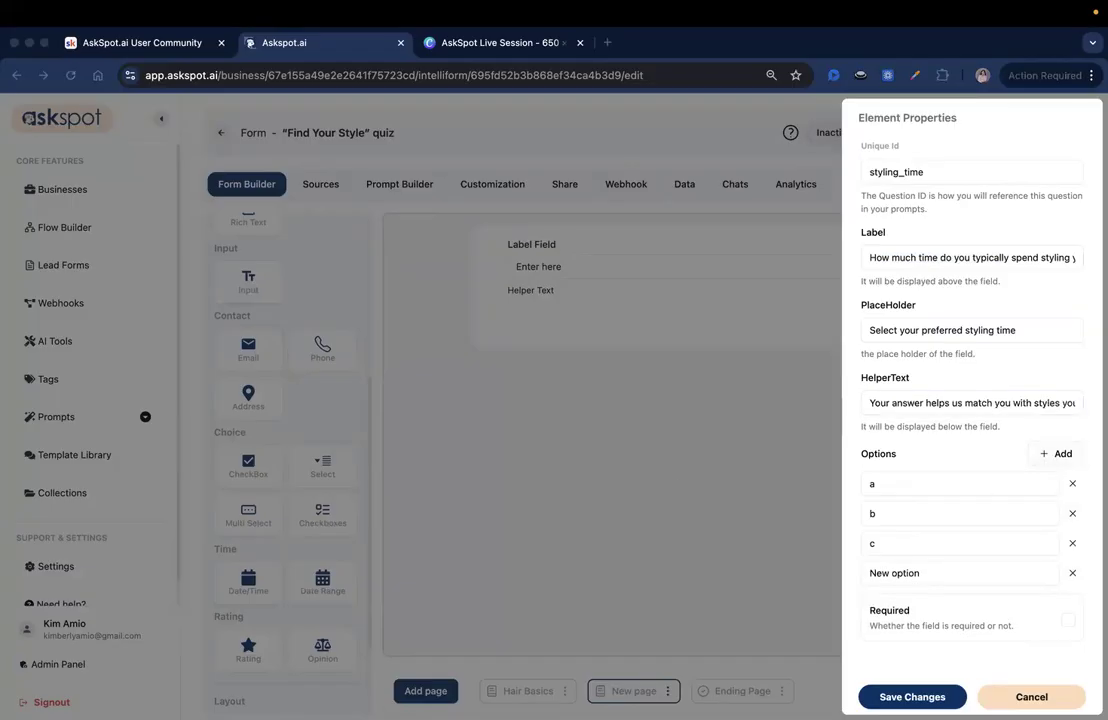
pyautogui.click(990, 481)
pyautogui.press('super+a')
pyautogui.write('Under 5 minutes')
pyautogui.click(907, 517)
pyautogui.press('super+a')
pyautogui.write('5–15 minutes')
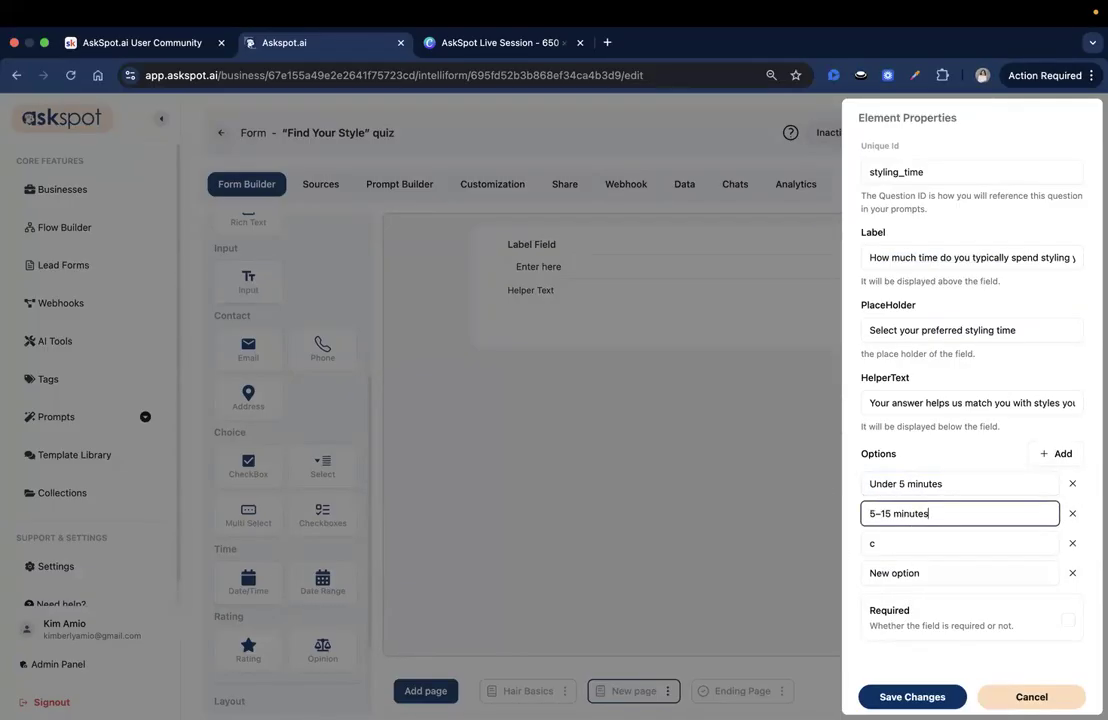
pyautogui.press('super+Tab')
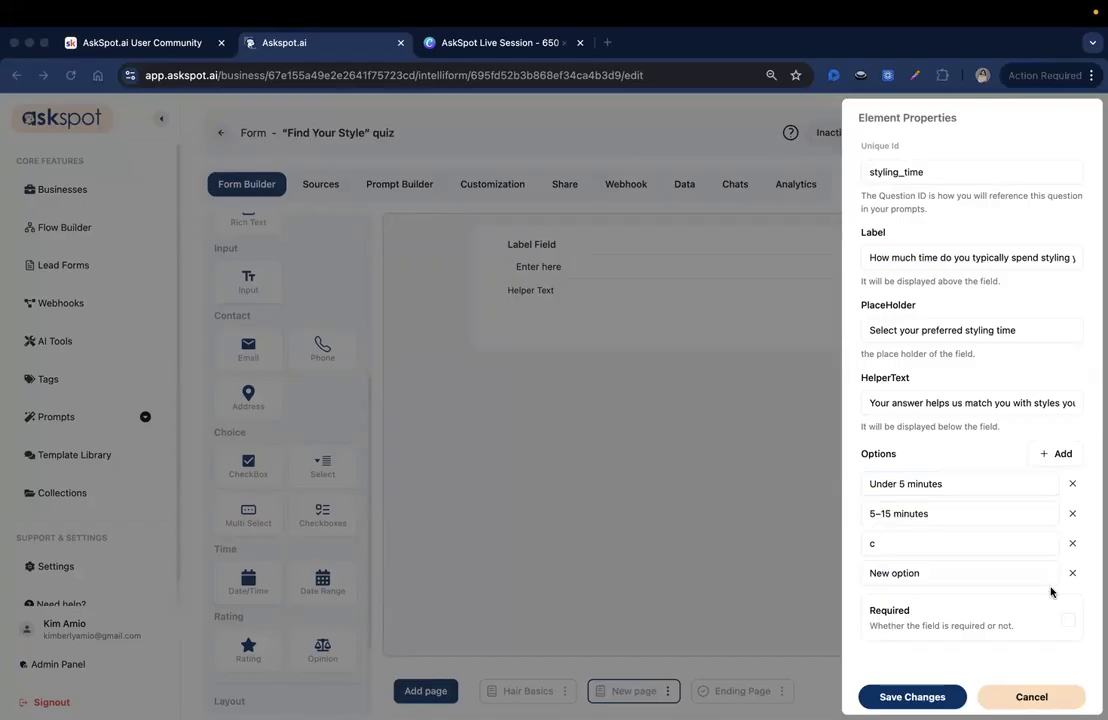
# Step: Set the third option of the styling time field to "15–30 minutes"
pyautogui.click(947, 545)
pyautogui.press('super+a')
pyautogui.write('15–30 minutes')
pyautogui.press('super+Tab')
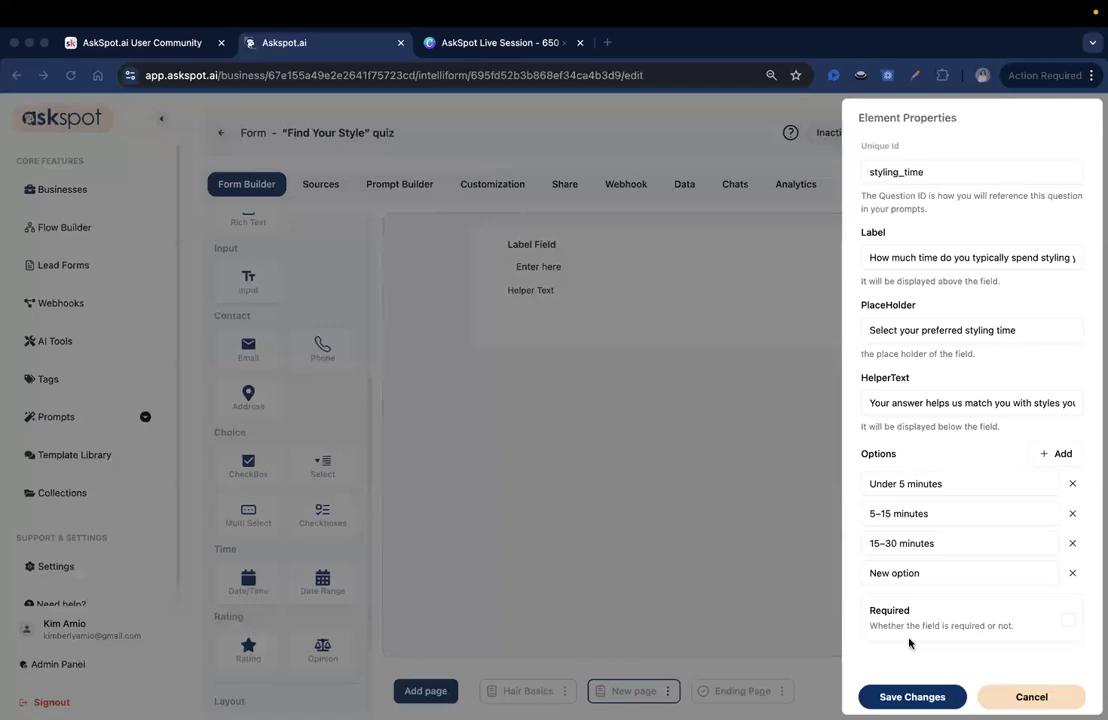
# Step: Set the styling time field's fourth option to "30+ minutes" and save both the field and the current page
pyautogui.click(931, 577)
pyautogui.press('super+a')
pyautogui.write('15–30 minutes')
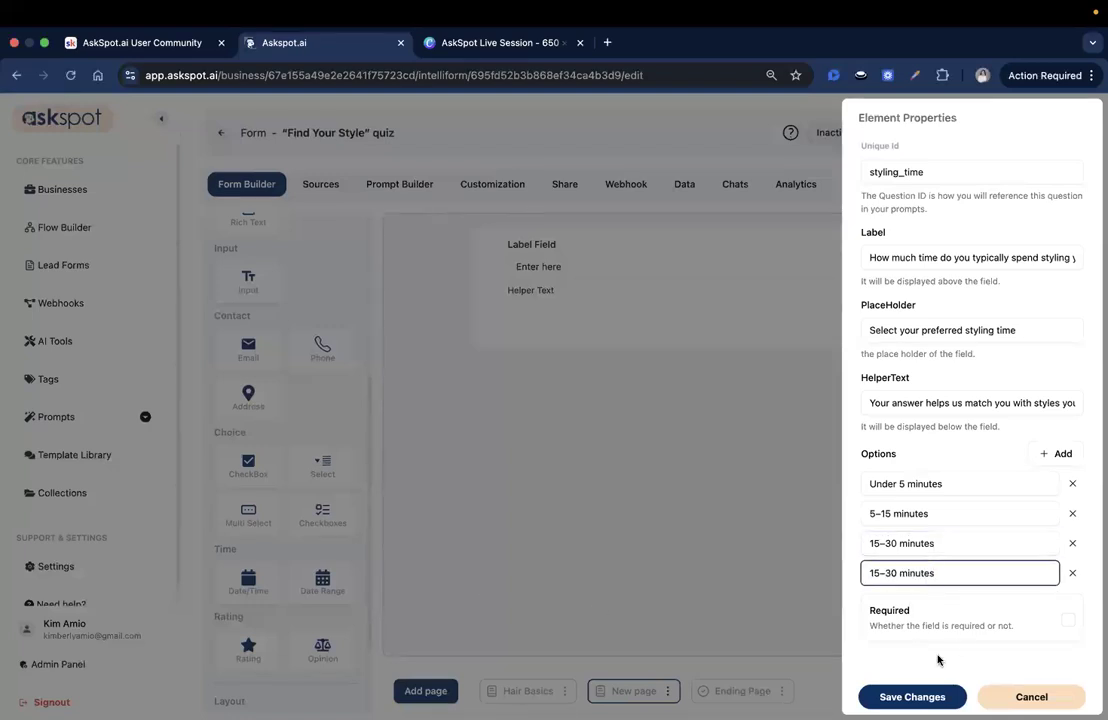
pyautogui.press('super+Tab')
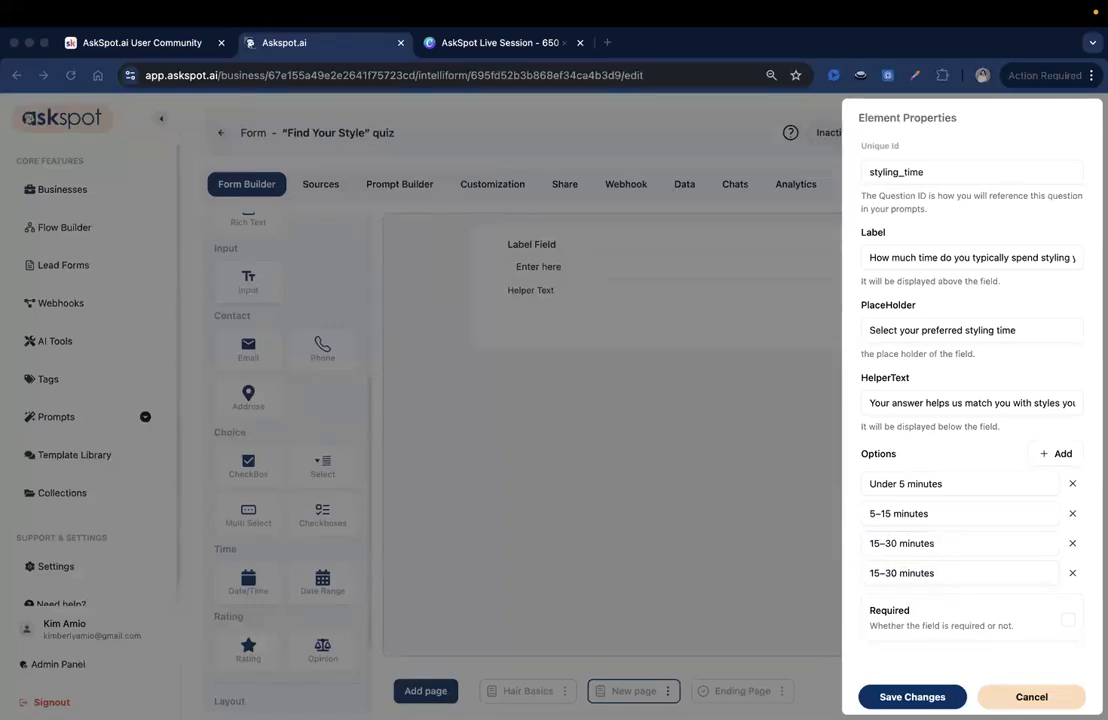
pyautogui.click(927, 572)
pyautogui.press('super+a')
pyautogui.write('30+ minutes')
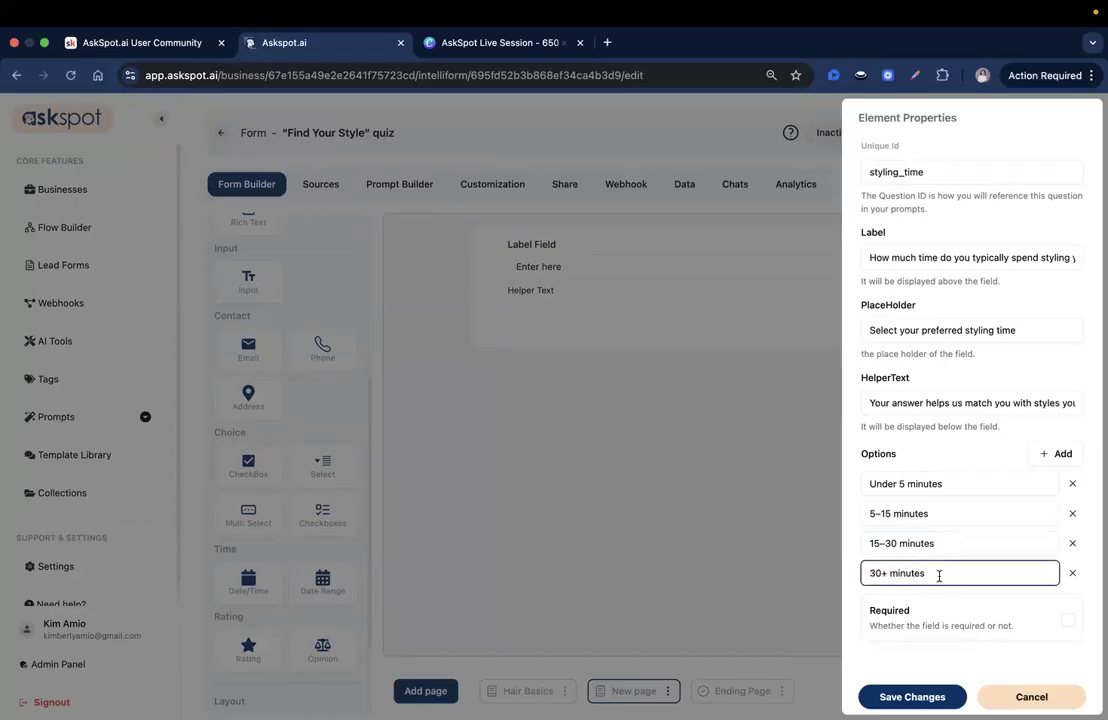
pyautogui.click(912, 697)
pyautogui.click(1055, 133)
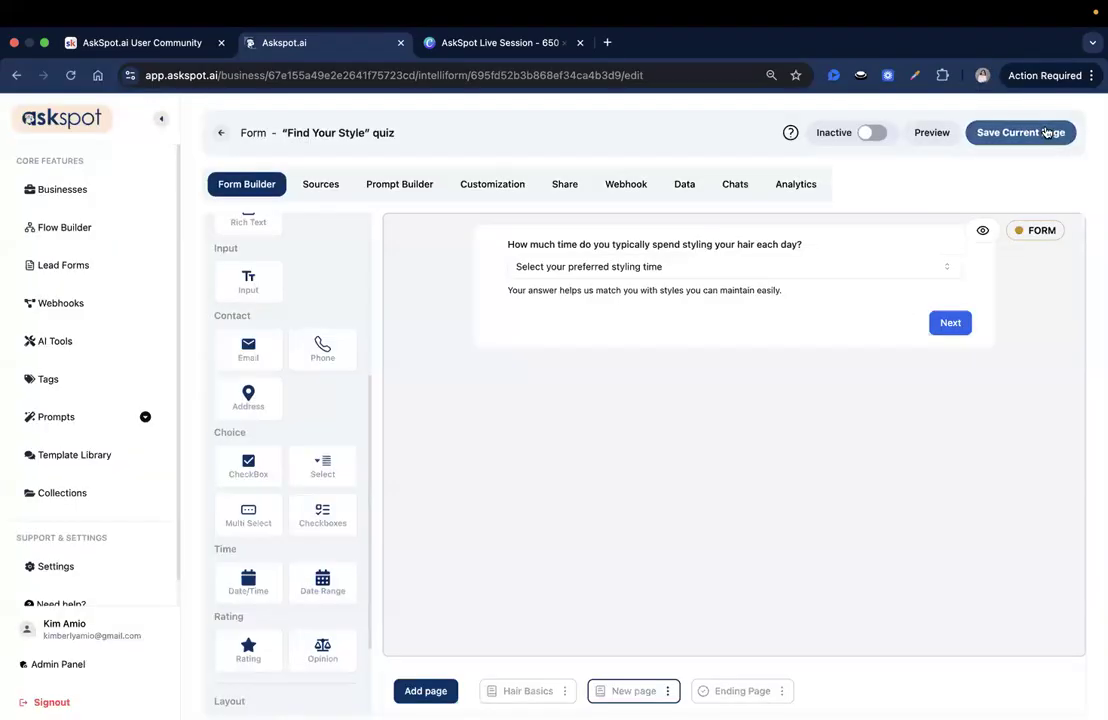
# Step: Add a Multi Select field below the styling time question and set its unique ID to lifestyle_factors
pyautogui.press('super+Tab')
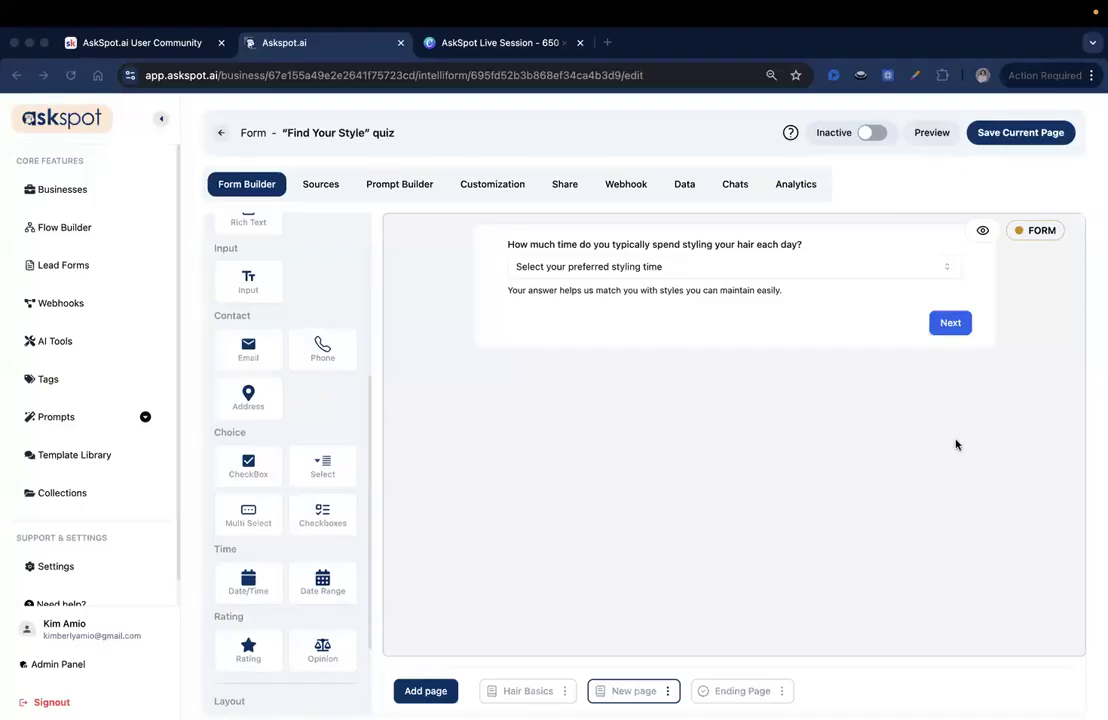
pyautogui.scroll(-1, 288, 484)
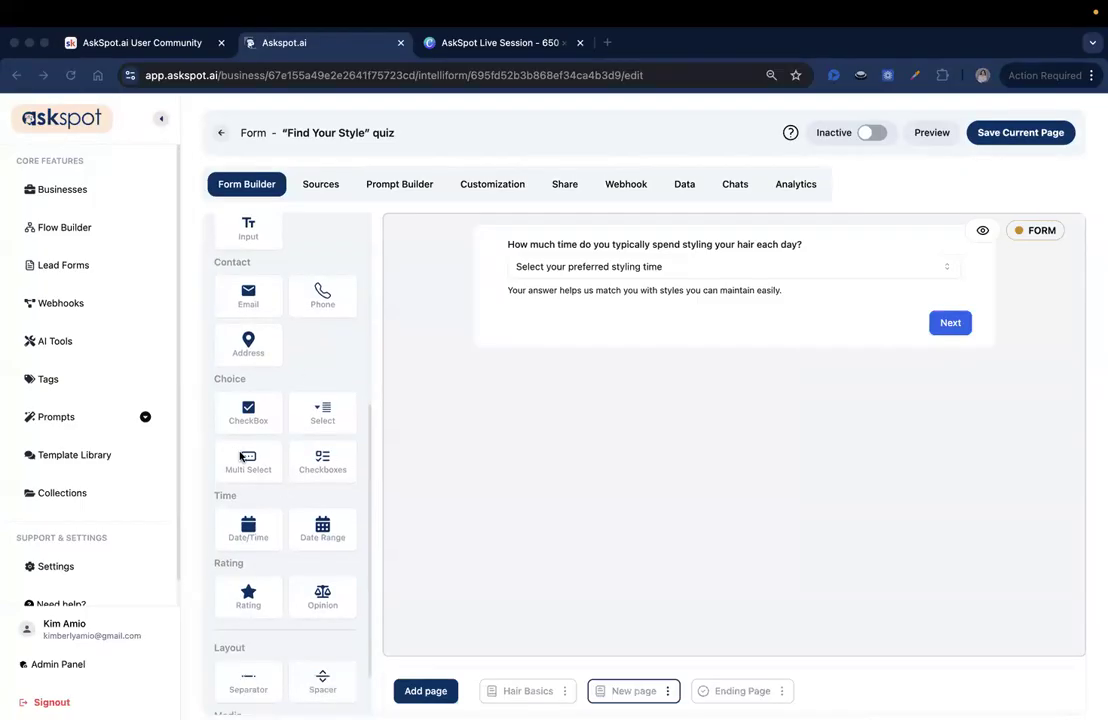
pyautogui.click(255, 474)
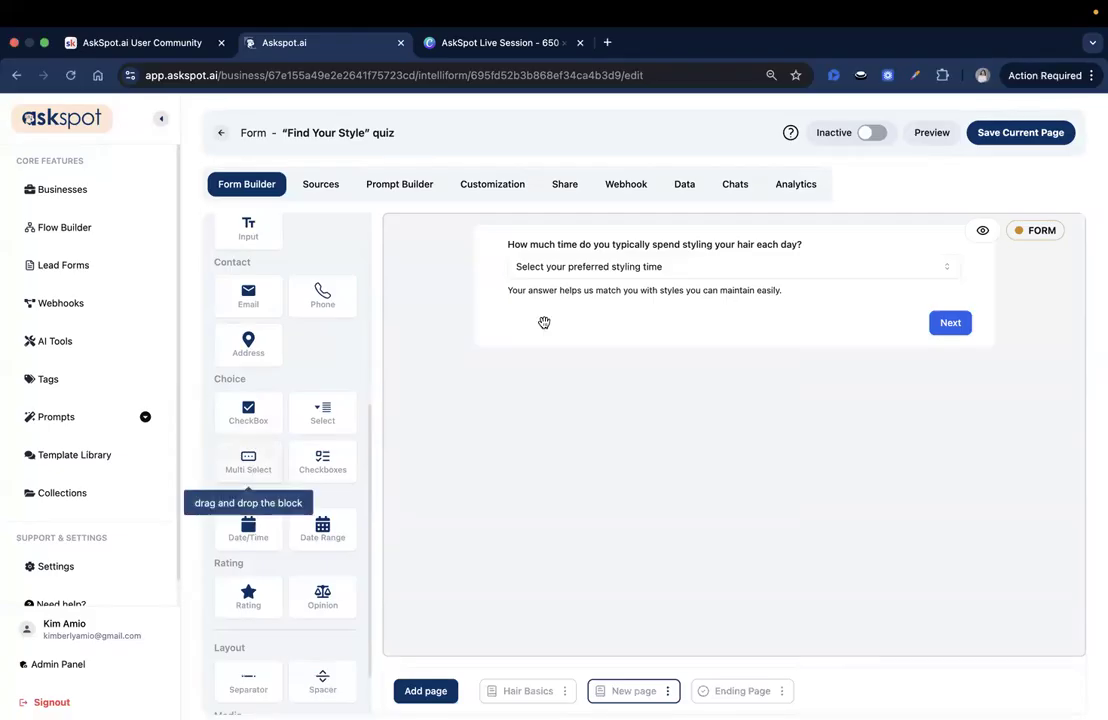
pyautogui.moveTo(255, 474); pyautogui.dragTo(549, 339)
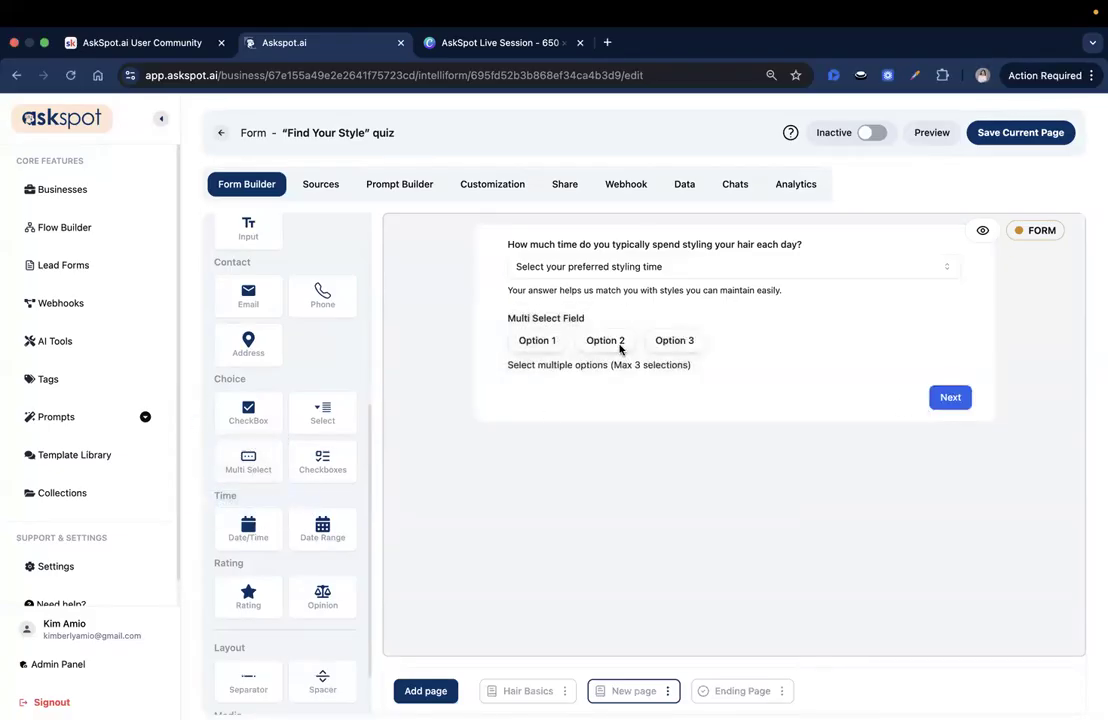
pyautogui.click(728, 360)
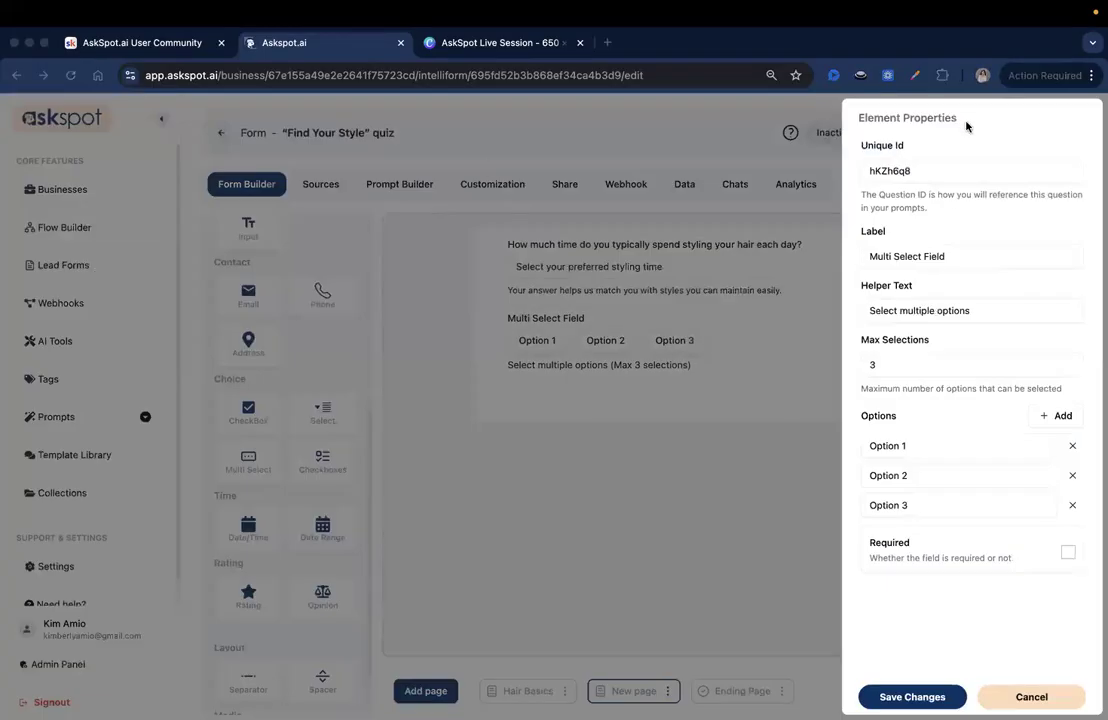
pyautogui.doubleClick(964, 168)
pyautogui.write('lifestyle_factors')
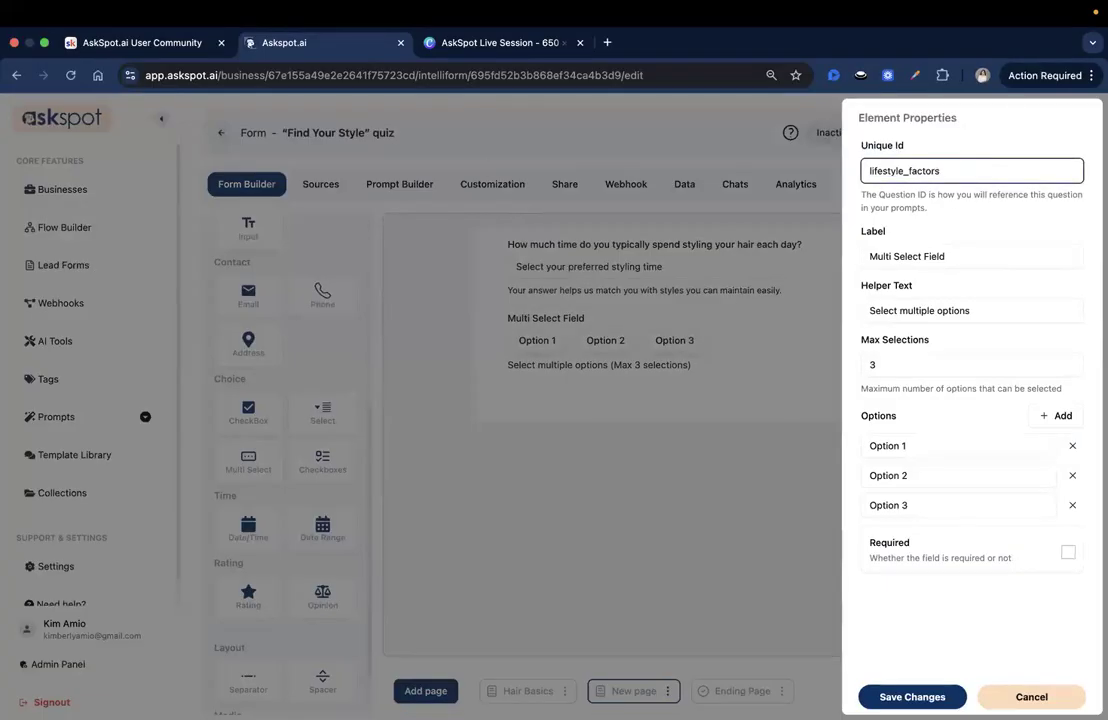
# Step: Set the field's label to "What lifestyle factors should we consider?" and its helper text to "Select all that apply"
pyautogui.tripleClick(970, 256)
pyautogui.write('What lifestyle factors should we consider?')
pyautogui.moveTo(895, 256); pyautogui.dragTo(986, 257)
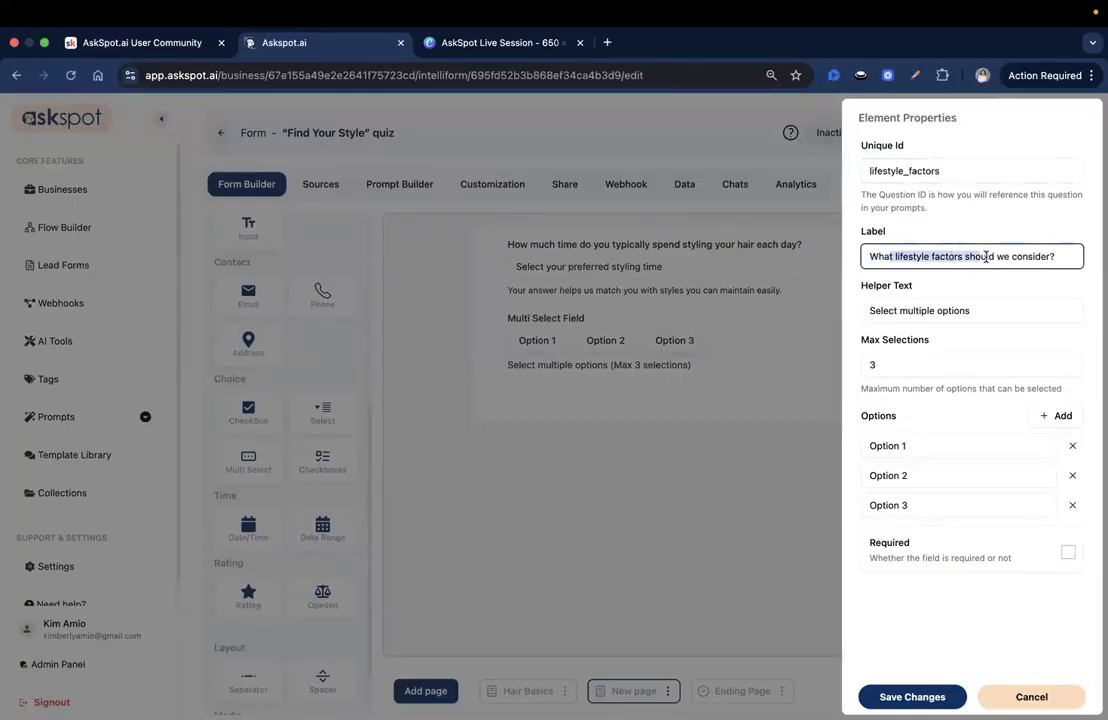
pyautogui.click(987, 256)
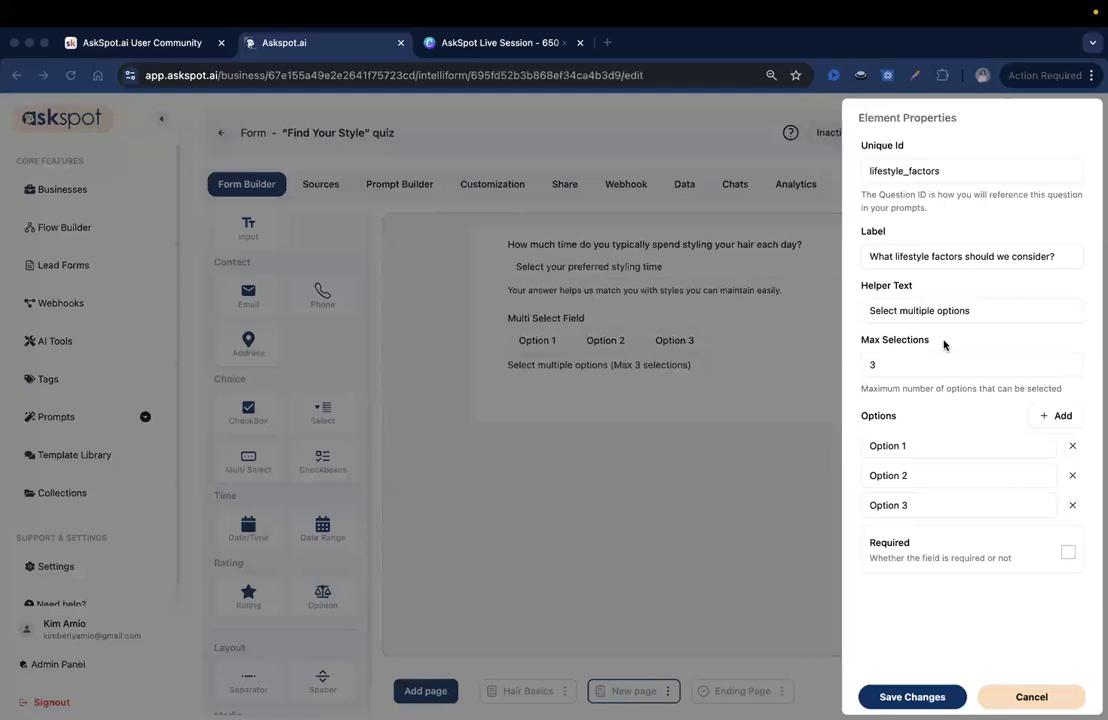
pyautogui.doubleClick(922, 313)
pyautogui.tripleClick(922, 313)
pyautogui.write('Select all that apply')
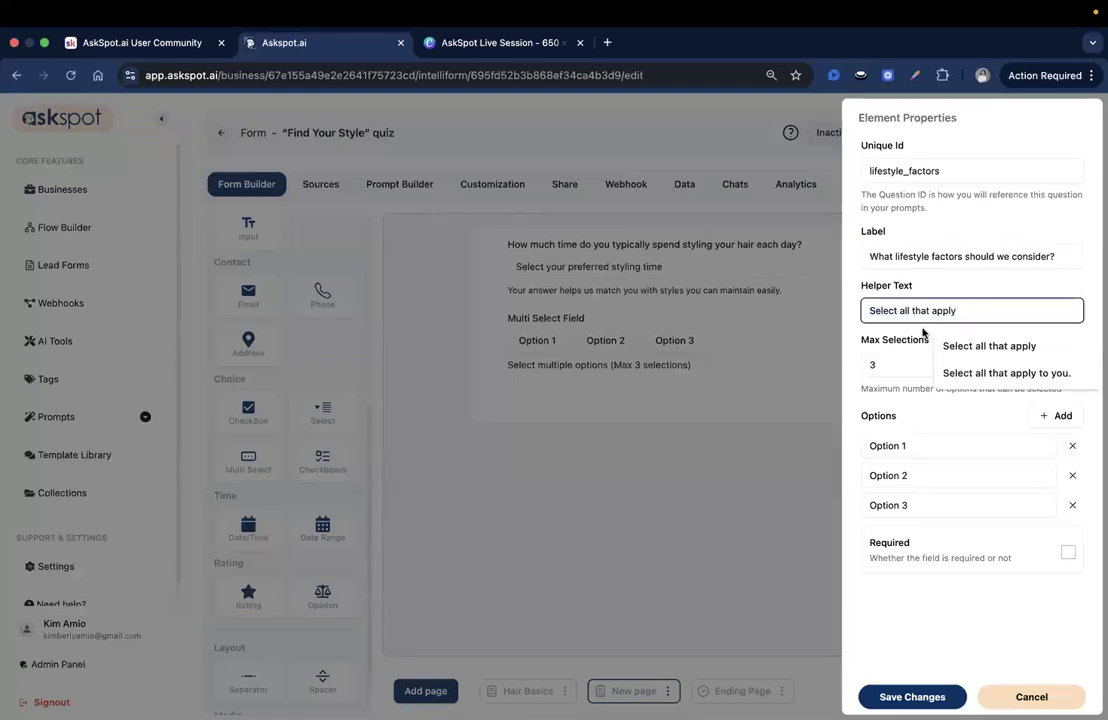
pyautogui.click(923, 333)
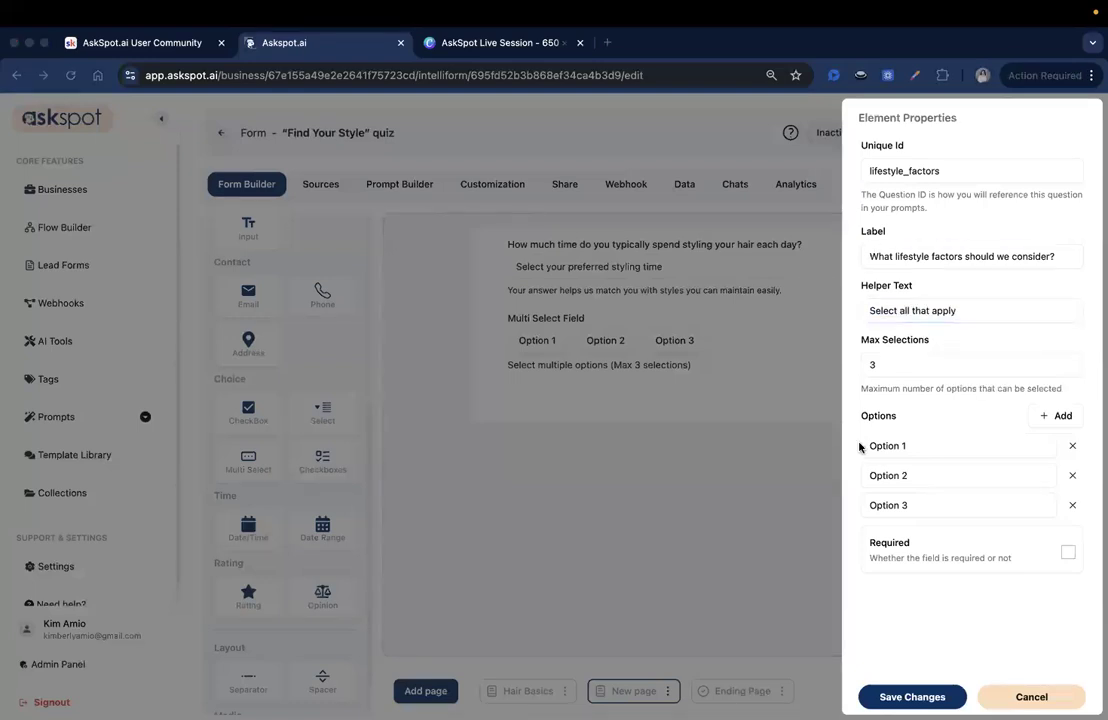
# Step: Set the first three lifestyle options to "Active/Gym-goer", "Frequent traveler" and "Minimalist routine"
pyautogui.tripleClick(930, 448)
pyautogui.write('Active/Gym-goer')
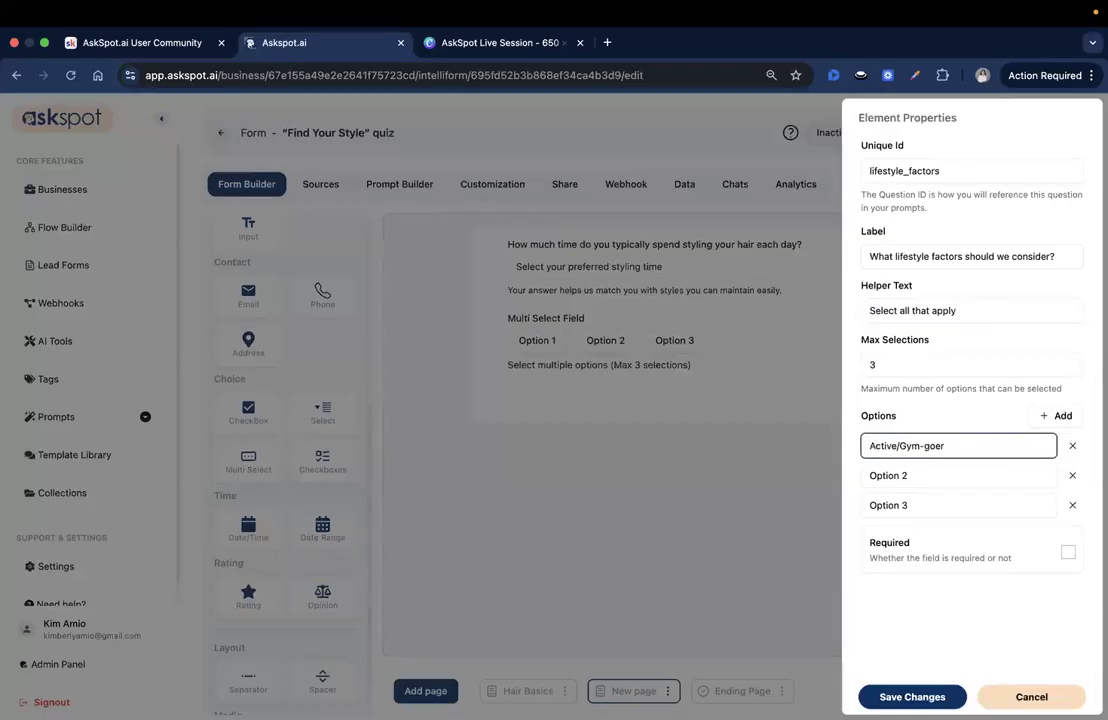
pyautogui.press('super+Tab')
pyautogui.tripleClick(877, 477)
pyautogui.write('Frequent traveler')
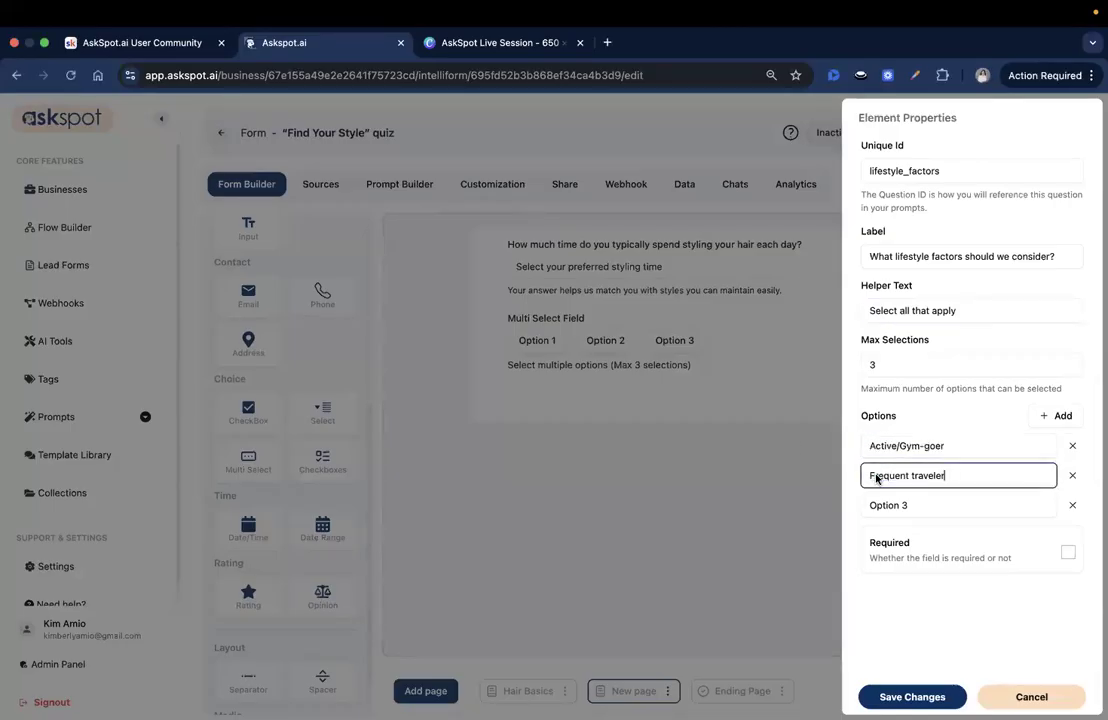
pyautogui.tripleClick(925, 505)
pyautogui.write('Minimalist routine')
# Step: Add the options "Daily professional styling" and "Humid or dry climate" to the lifestyle factors field and save the field
pyautogui.press('super+Tab')
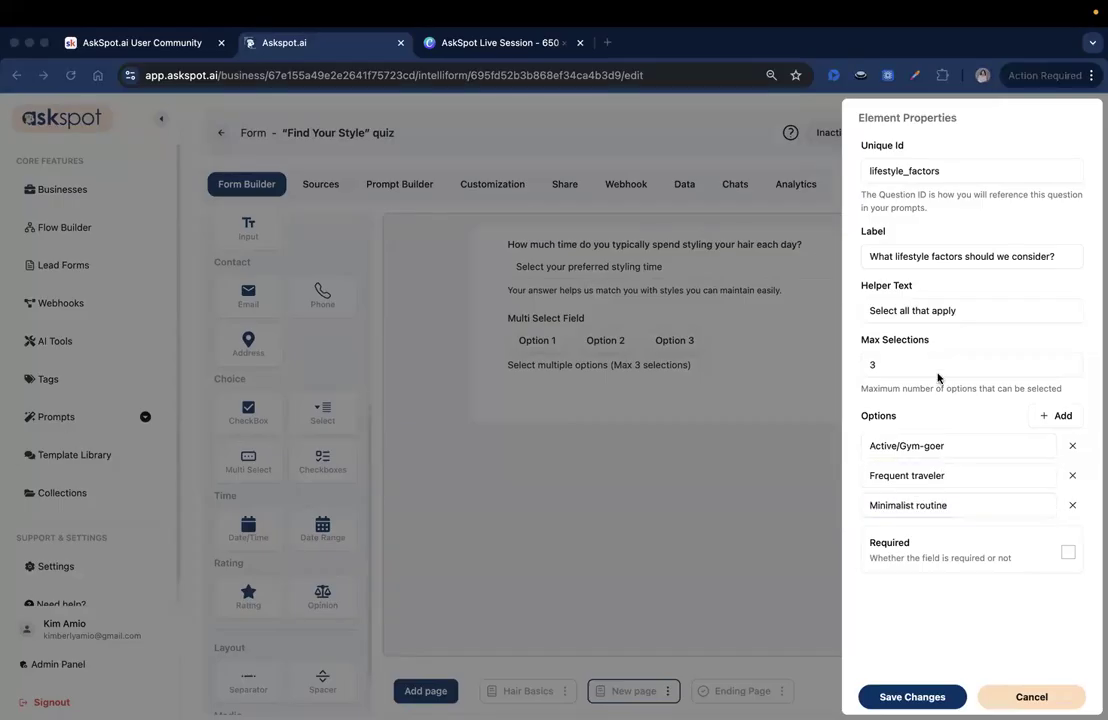
pyautogui.click(1066, 417)
pyautogui.click(1066, 417)
pyautogui.click(1066, 417)
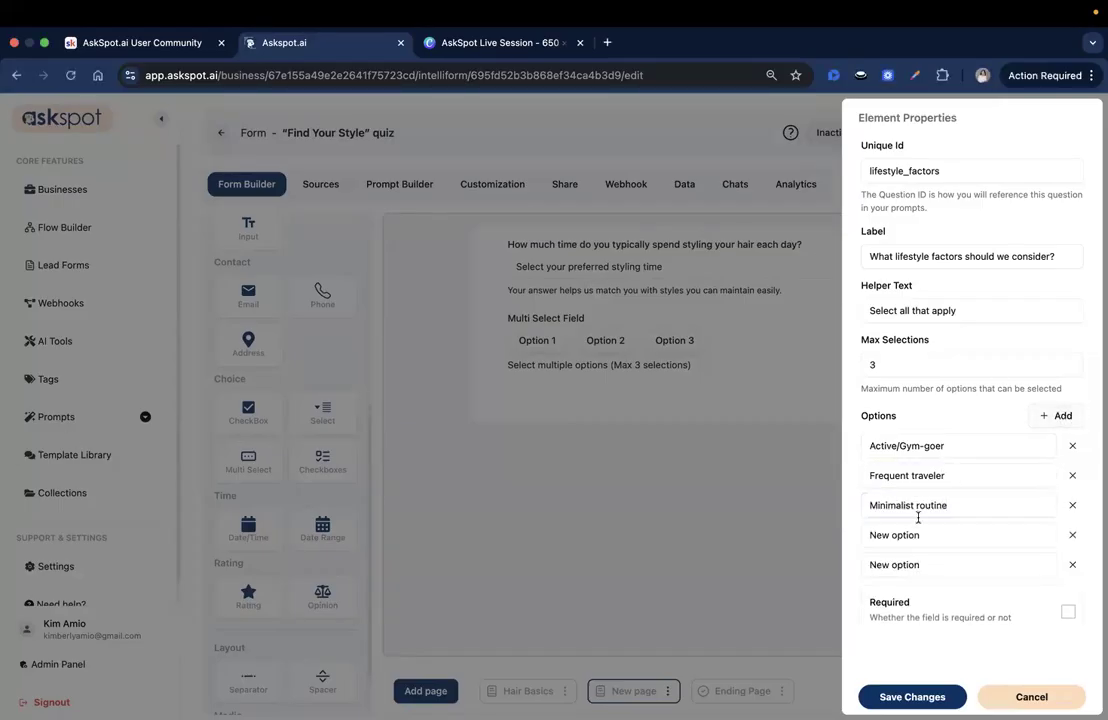
pyautogui.tripleClick(901, 541)
pyautogui.write('Daily professional styling')
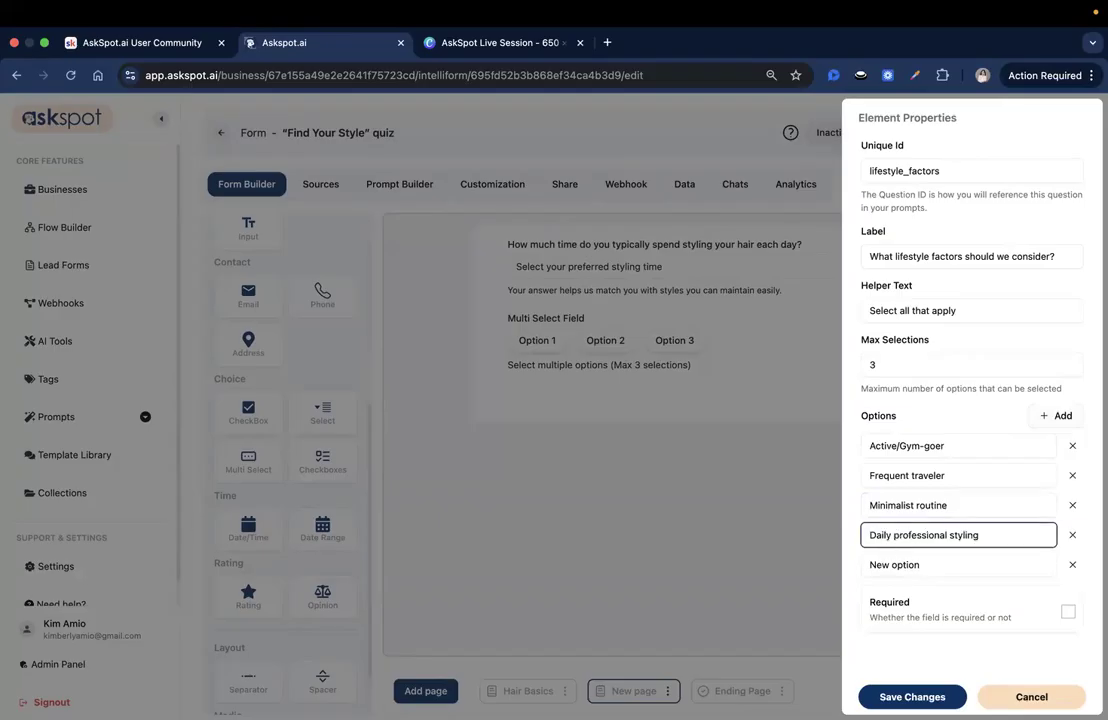
pyautogui.press('super+Tab')
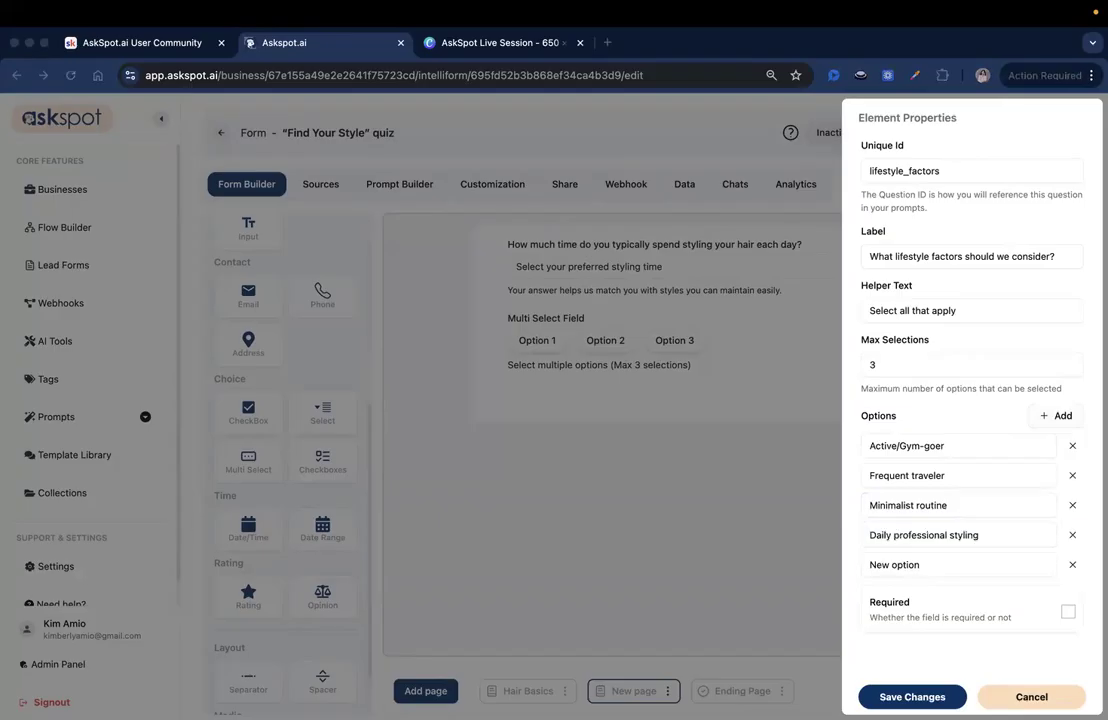
pyautogui.tripleClick(930, 564)
pyautogui.write('Humid or dry climate')
pyautogui.click(912, 697)
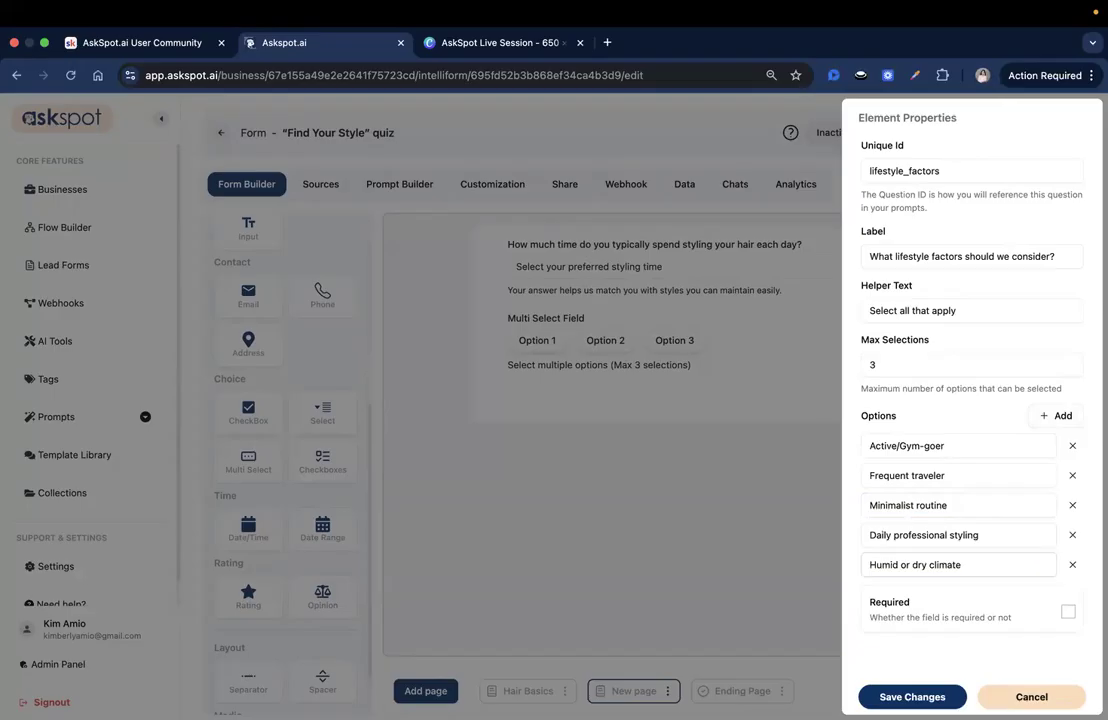
# Step: Rename the current page "Lifestyle & Maintenance" and save it
pyautogui.press('super+Tab')
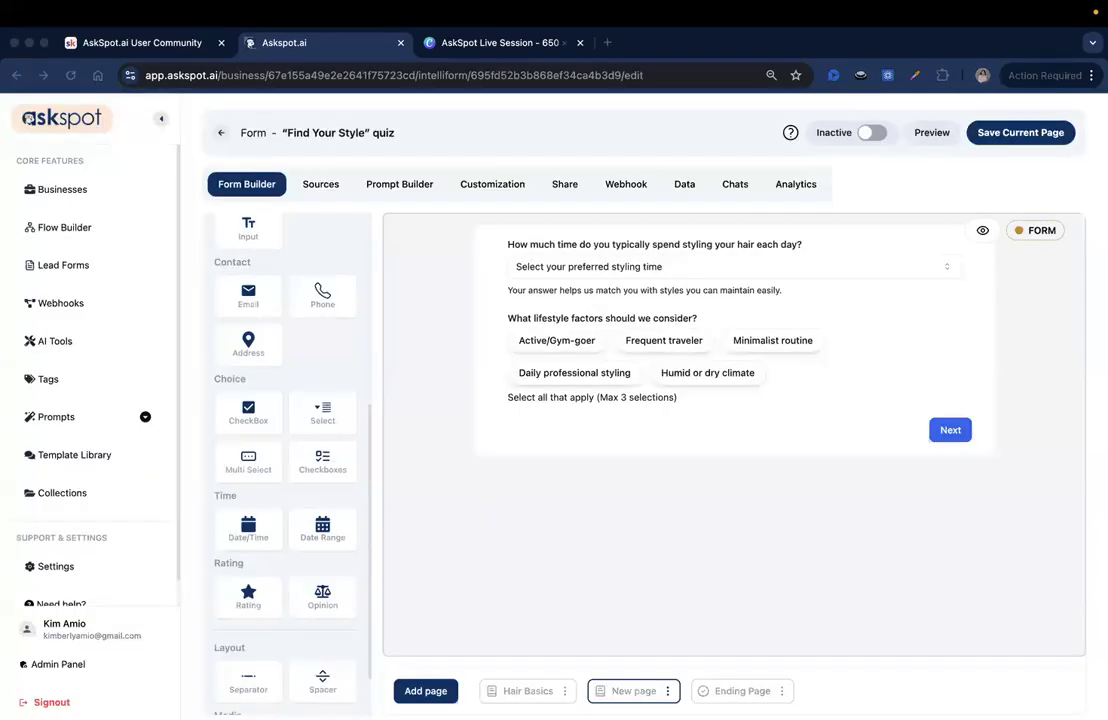
pyautogui.click(668, 690)
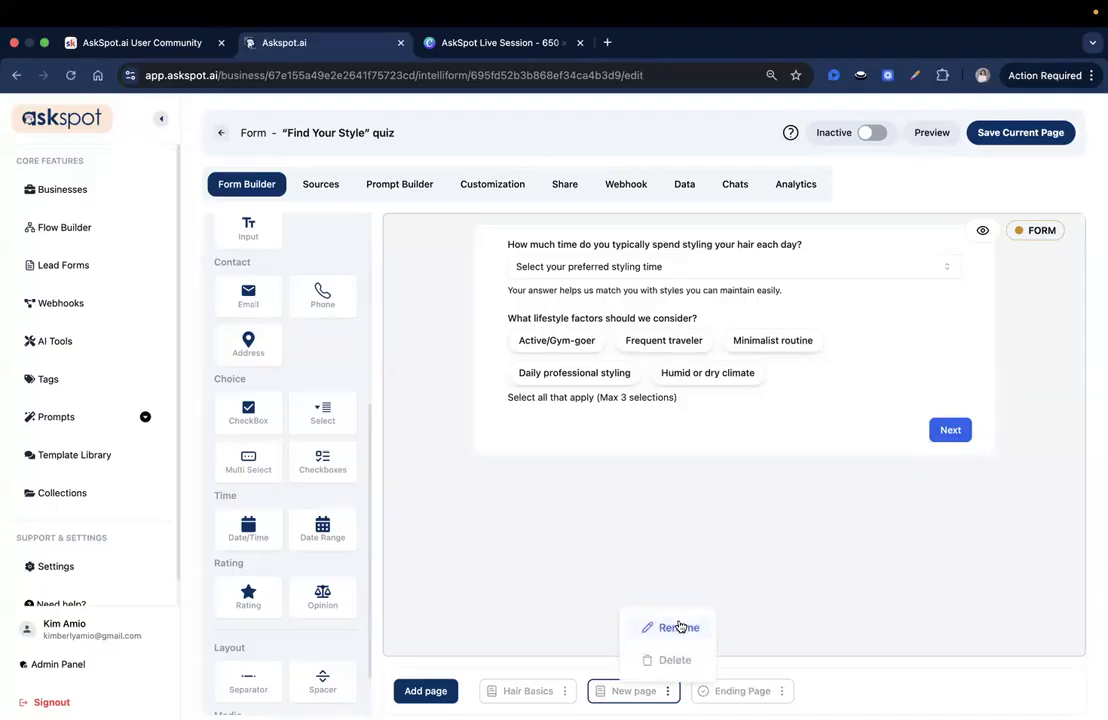
pyautogui.click(680, 626)
pyautogui.tripleClick(522, 398)
pyautogui.write('Lifestyle & Maintenanc')
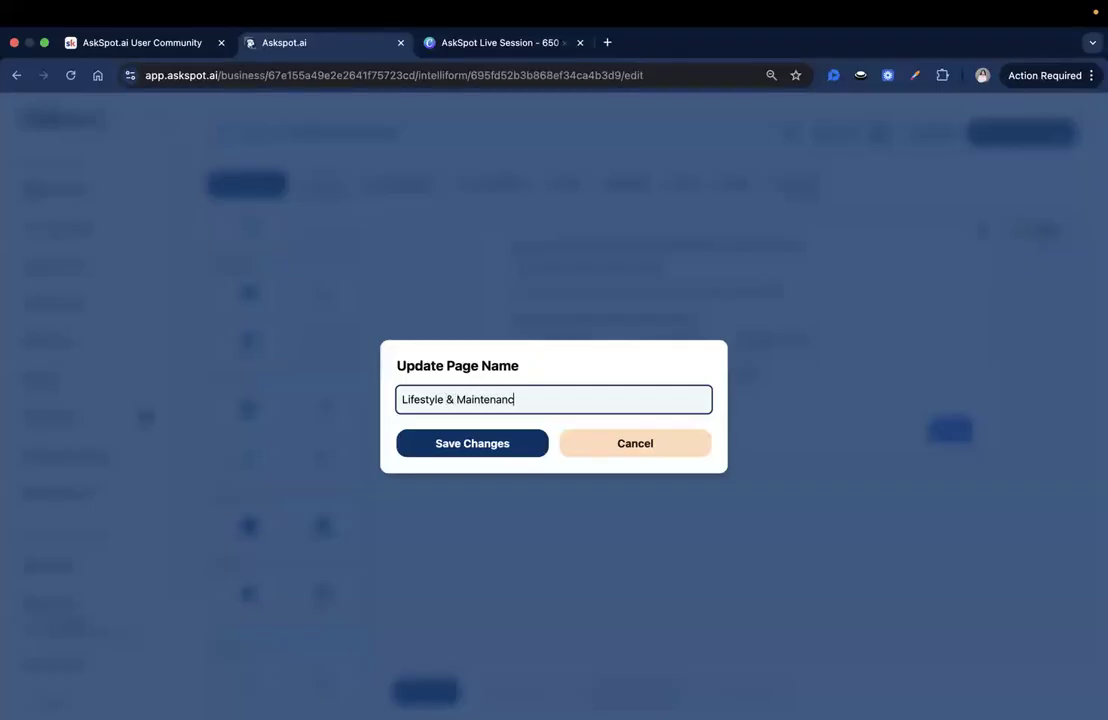
pyautogui.write('e')
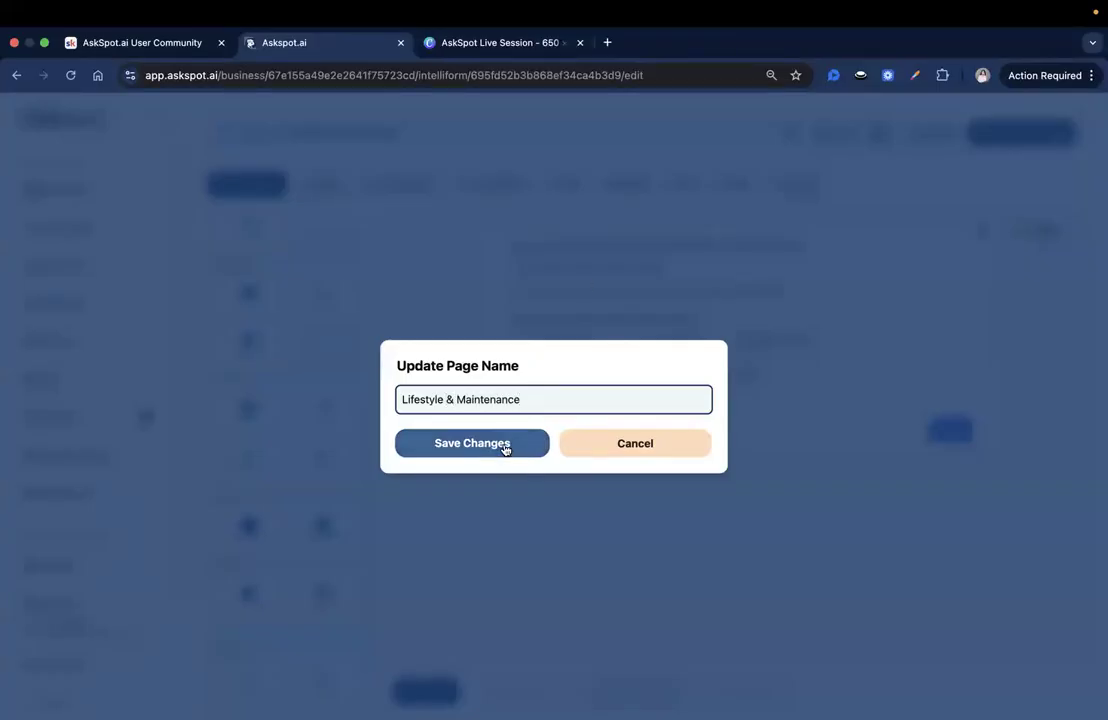
pyautogui.click(505, 446)
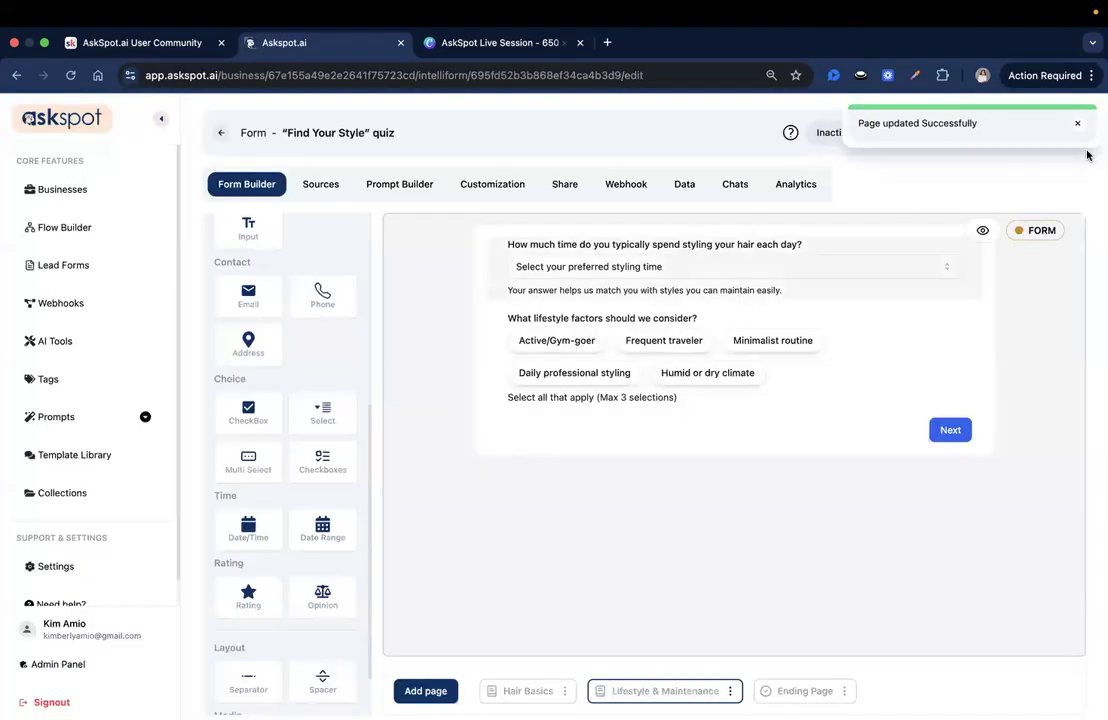
pyautogui.click(1077, 124)
pyautogui.click(1054, 130)
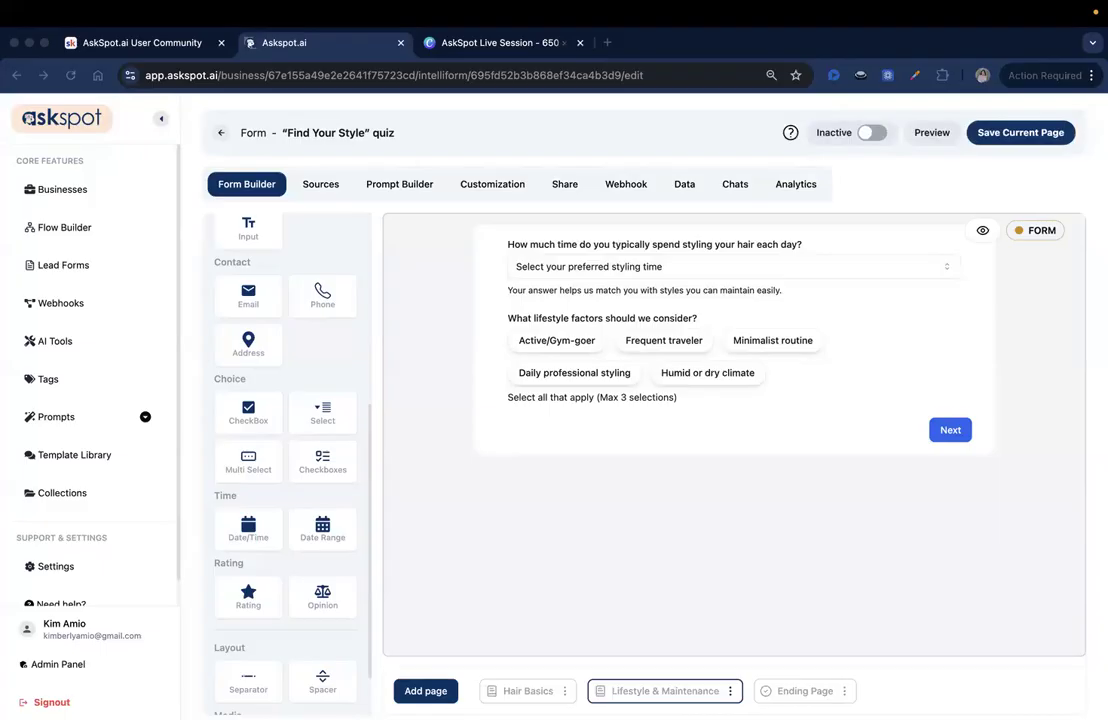
# Step: Add another page of type Form and name it "Style Preferences"
pyautogui.click(442, 689)
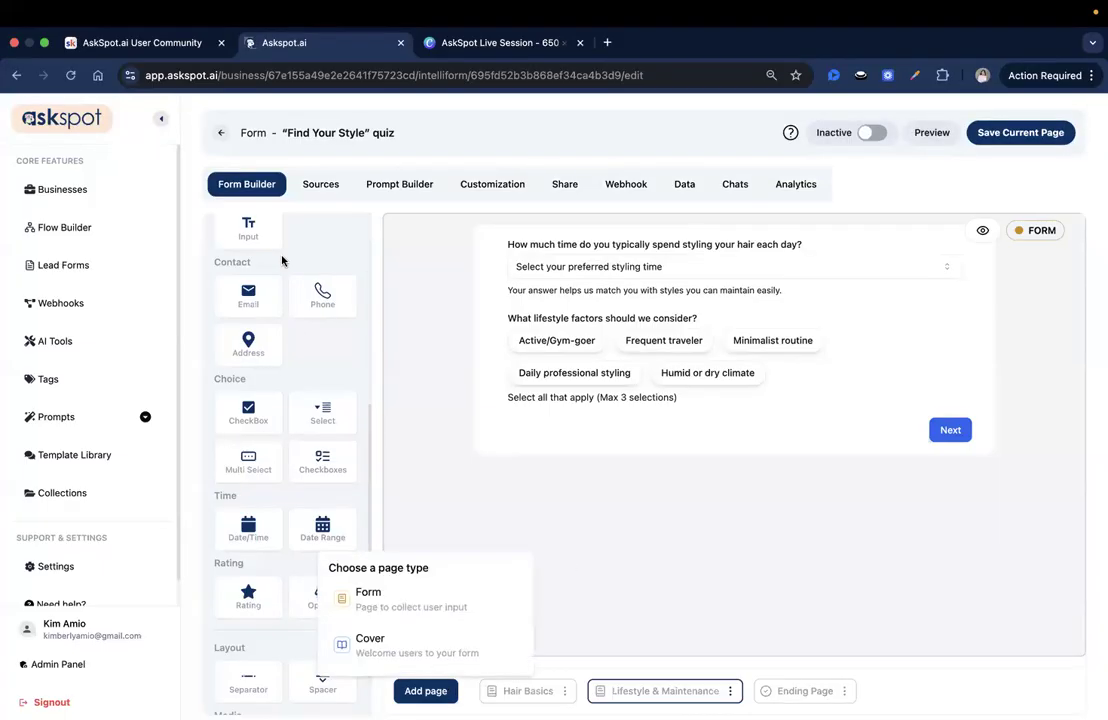
pyautogui.click(390, 597)
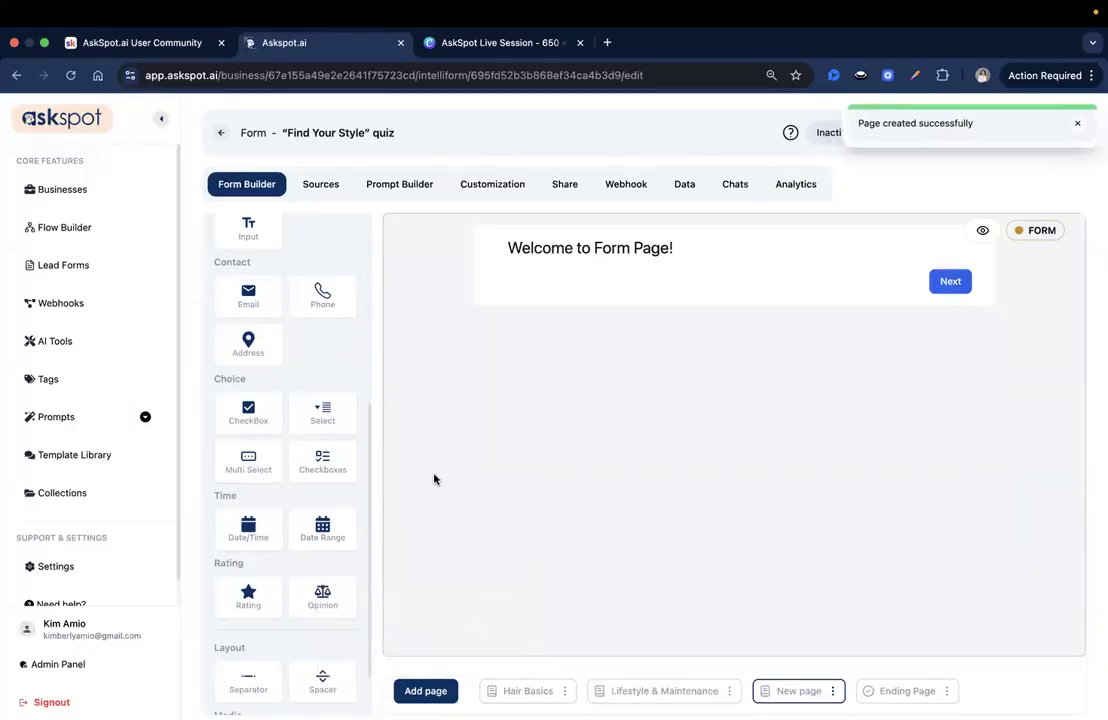
pyautogui.click(832, 690)
pyautogui.click(830, 630)
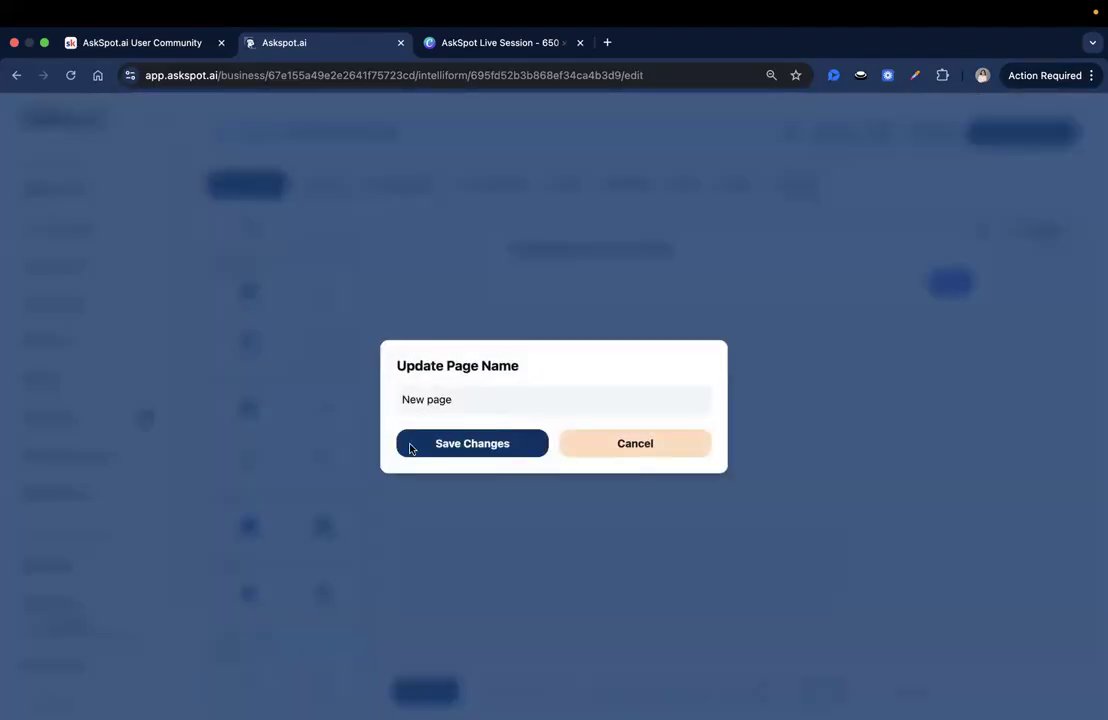
pyautogui.tripleClick(462, 403)
pyautogui.write('Style')
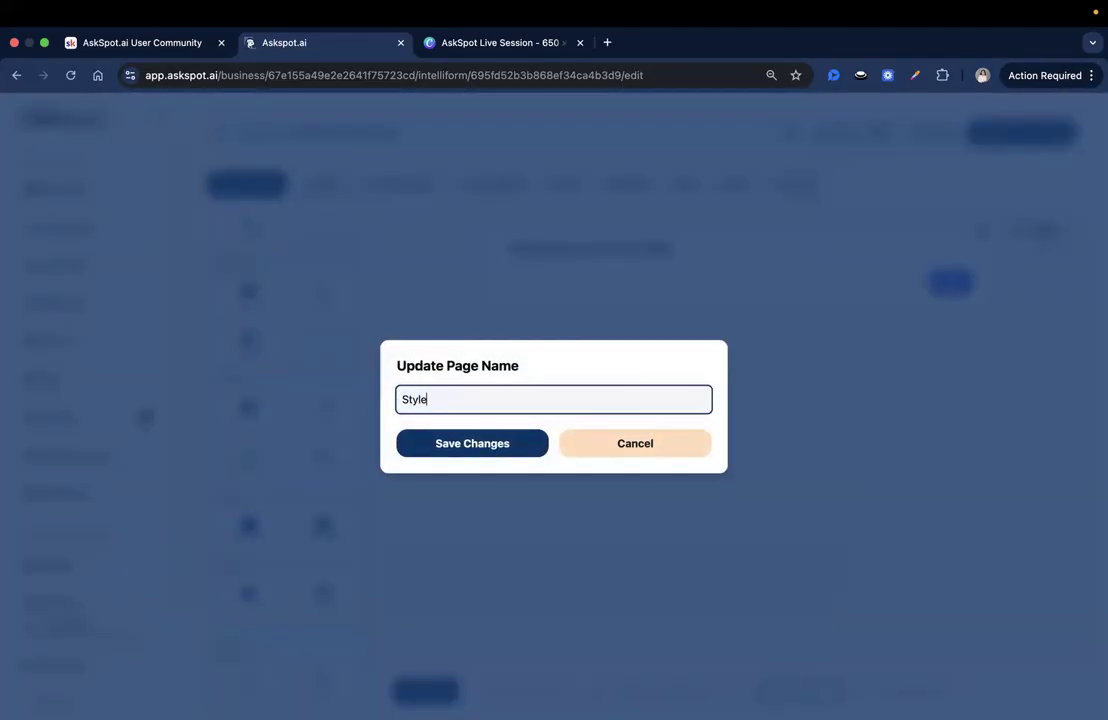
pyautogui.write(' Preferences')
pyautogui.click(497, 443)
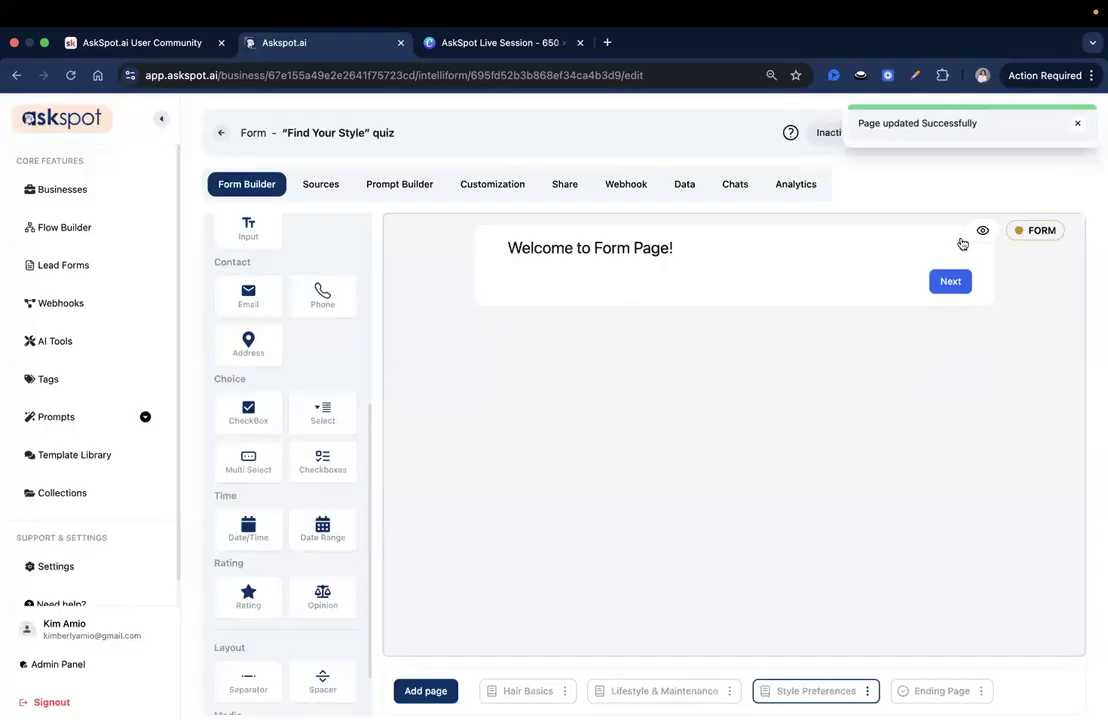
# Step: Replace the new page's default welcome text with a Multi Select field and set its unique ID to style_inspiration
pyautogui.click(1009, 250)
pyautogui.click(502, 431)
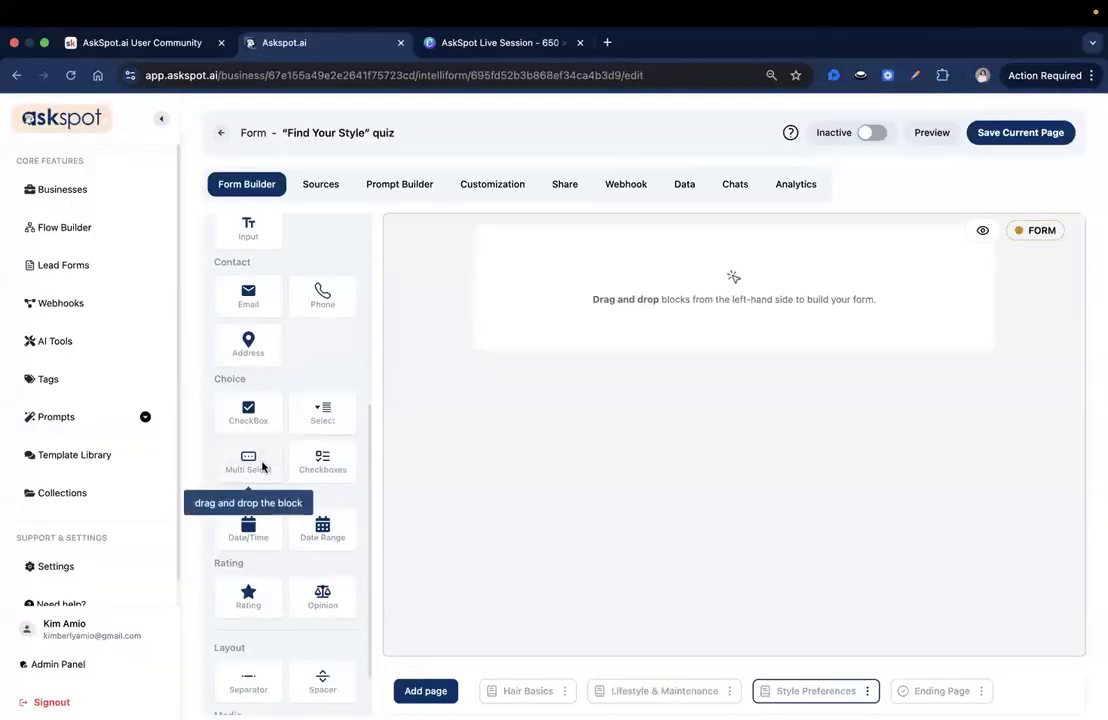
pyautogui.moveTo(259, 461); pyautogui.dragTo(561, 284)
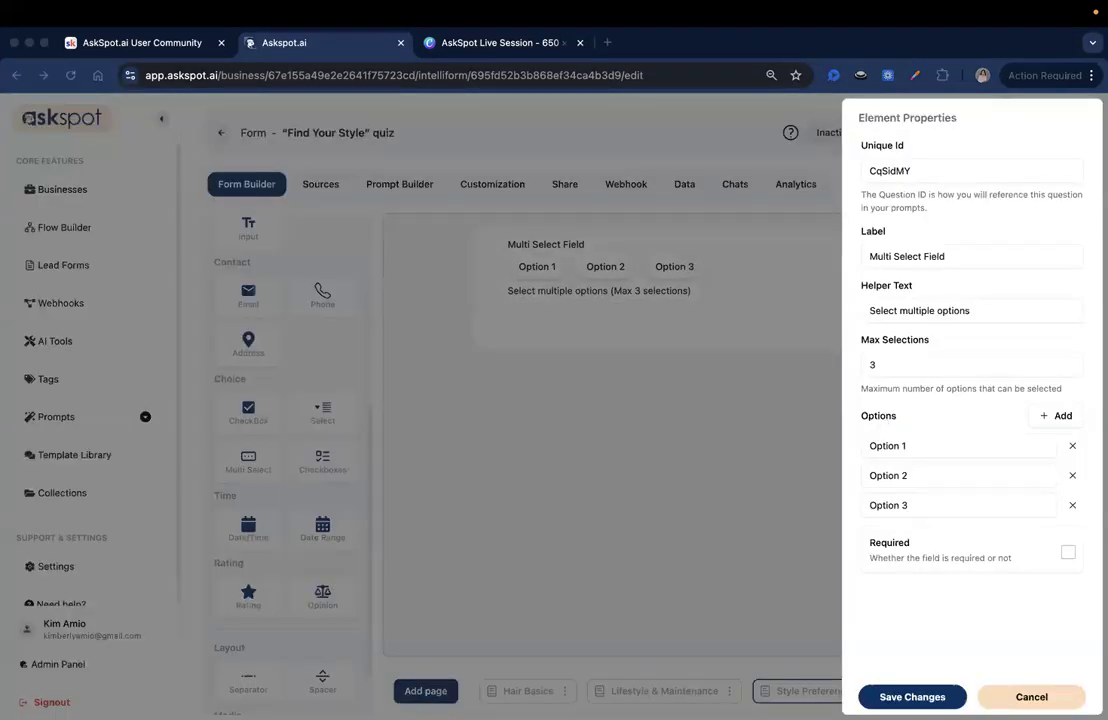
pyautogui.doubleClick(914, 168)
pyautogui.write('style_inspiration')
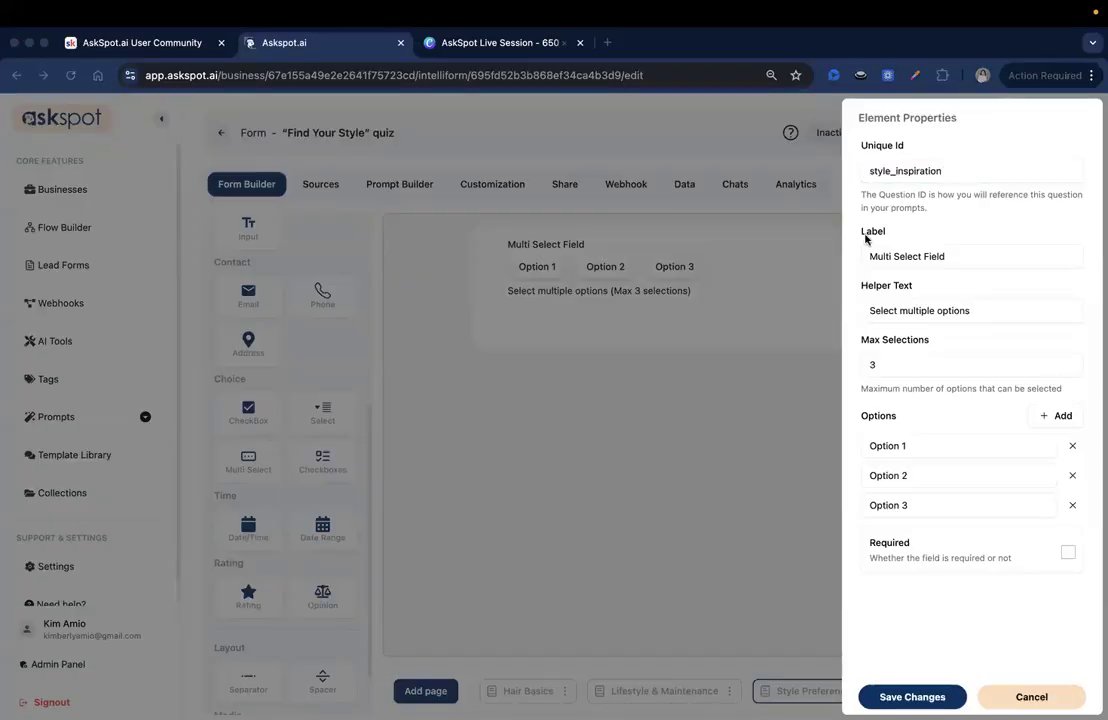
# Step: Label the style_inspiration field "What kind of vibe are you going for?" with helper text "These keywords will help us match you with inspiration that fits."
pyautogui.doubleClick(995, 262)
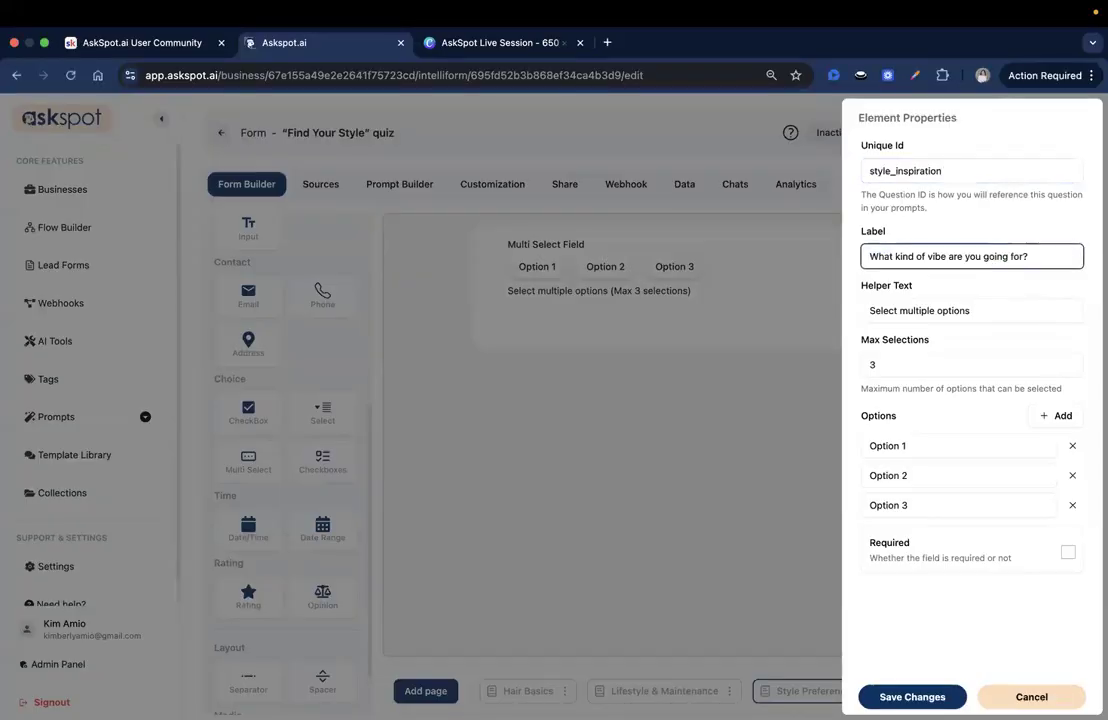
pyautogui.press('super+Tab')
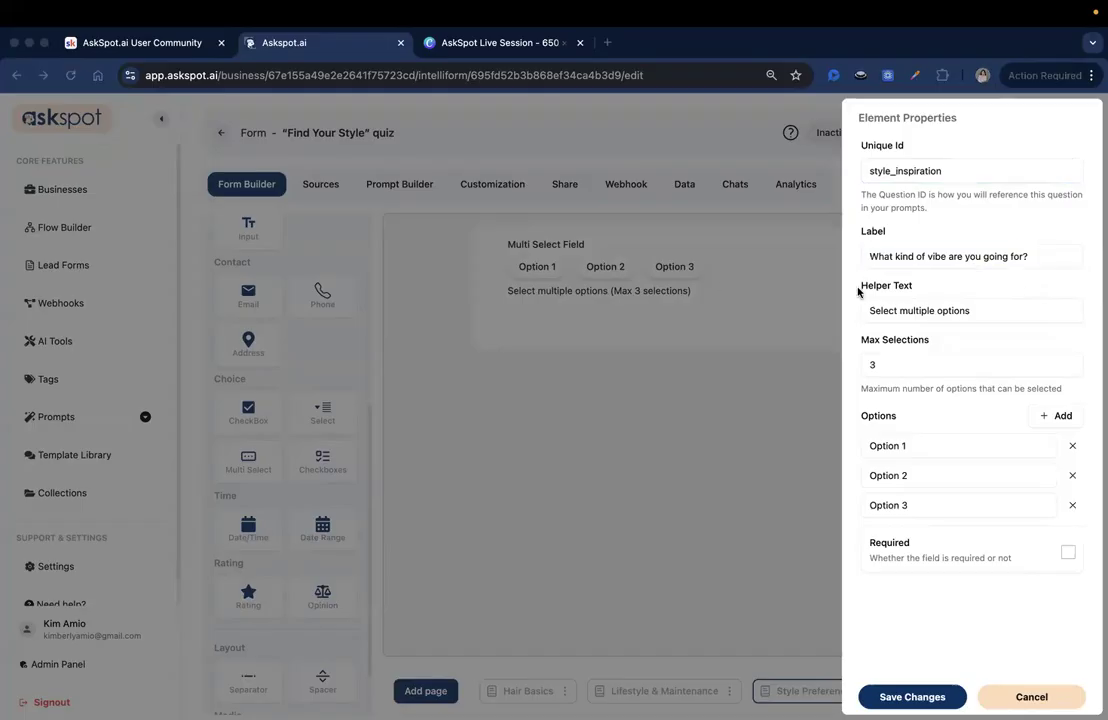
pyautogui.press('super+Tab')
pyautogui.tripleClick(957, 312)
pyautogui.press('super+v')
pyautogui.moveTo(898, 311); pyautogui.dragTo(1092, 312)
pyautogui.click(1022, 311)
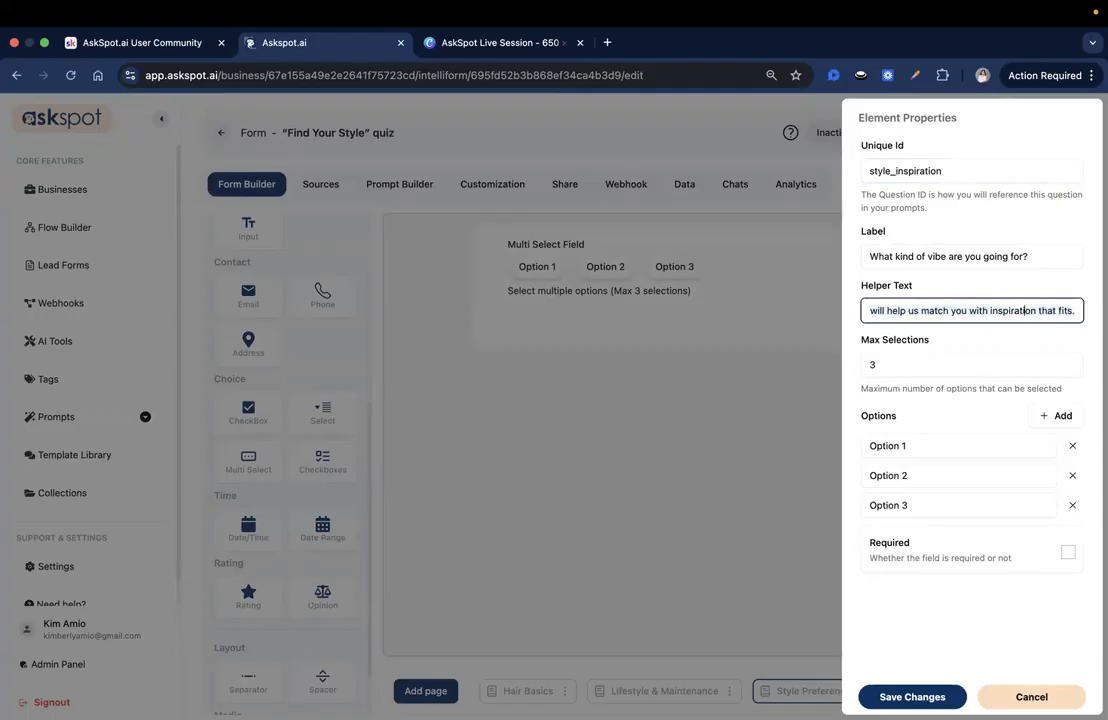
# Step: Replace the three default options with "Bold & Edgy", "Classic & Timeless" and "Soft & Romantic"
pyautogui.press('super+Tab')
pyautogui.tripleClick(903, 445)
pyautogui.write('Bold & Edgy')
pyautogui.press('super+Tab')
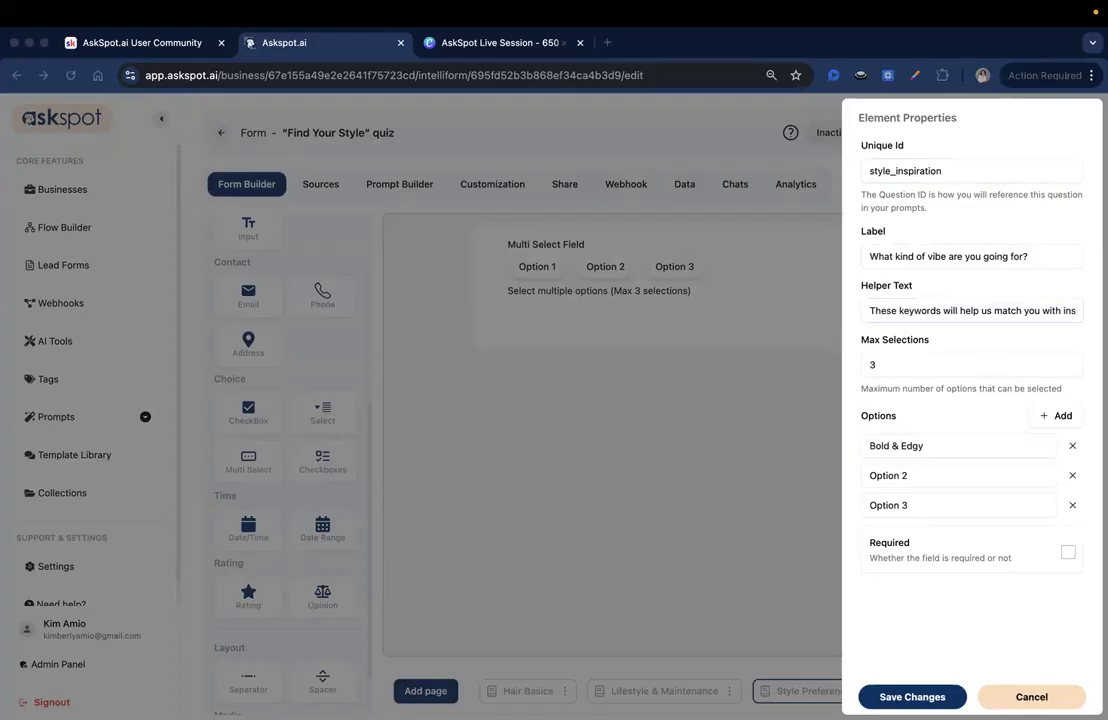
pyautogui.tripleClick(908, 475)
pyautogui.write('Classic & Timeless')
pyautogui.press('super+Tab')
pyautogui.press('super+Tab')
pyautogui.tripleClick(932, 506)
pyautogui.write('Soft & Romantic')
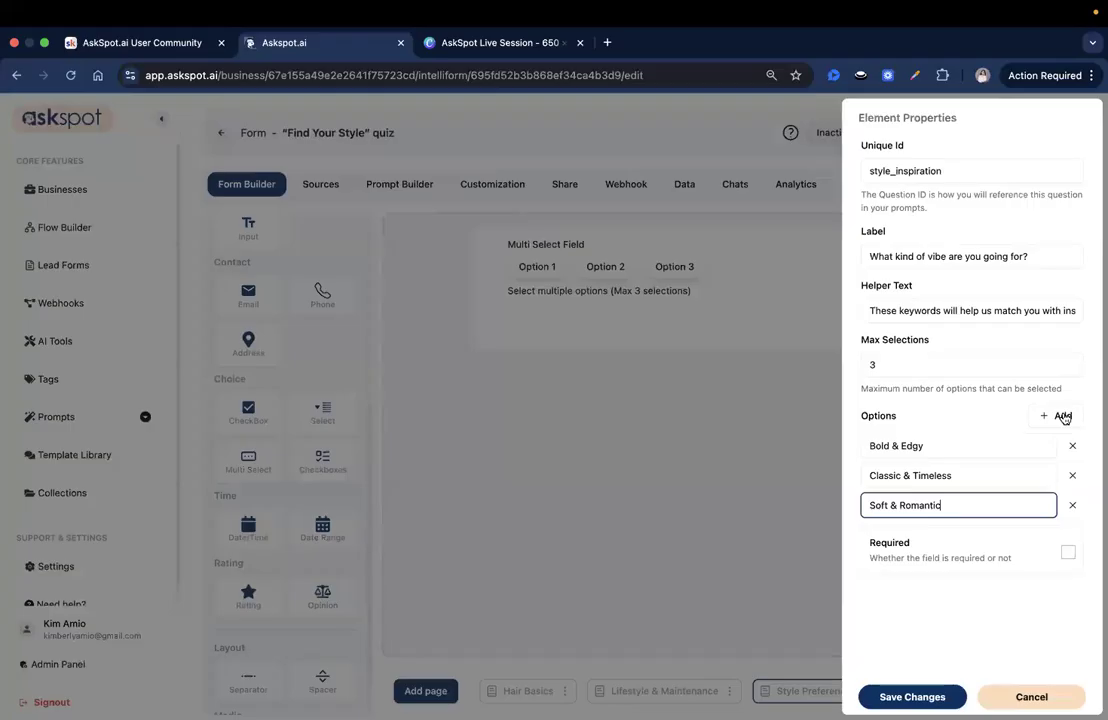
# Step: Add the options "Trendy & Modern", "Low-Key Natural" and "Glamorous" to the style inspiration field, and save the field and page
pyautogui.click(1060, 416)
pyautogui.click(1060, 416)
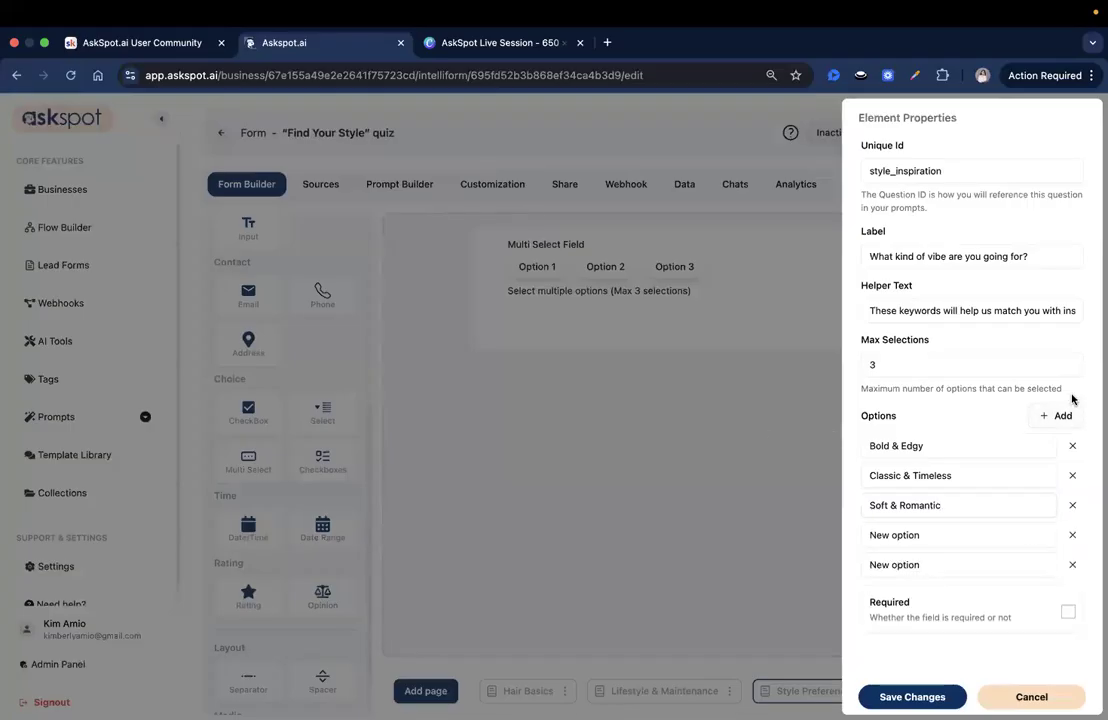
pyautogui.click(1062, 415)
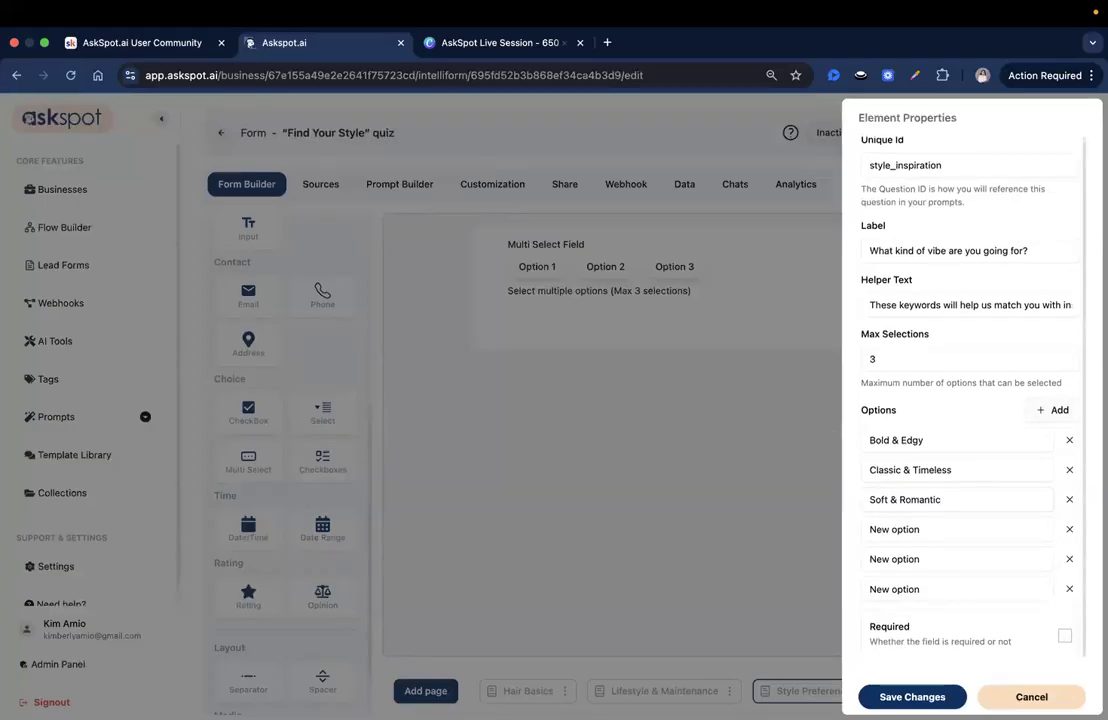
pyautogui.doubleClick(1001, 527)
pyautogui.tripleClick(1001, 527)
pyautogui.write('Trendy & Modern')
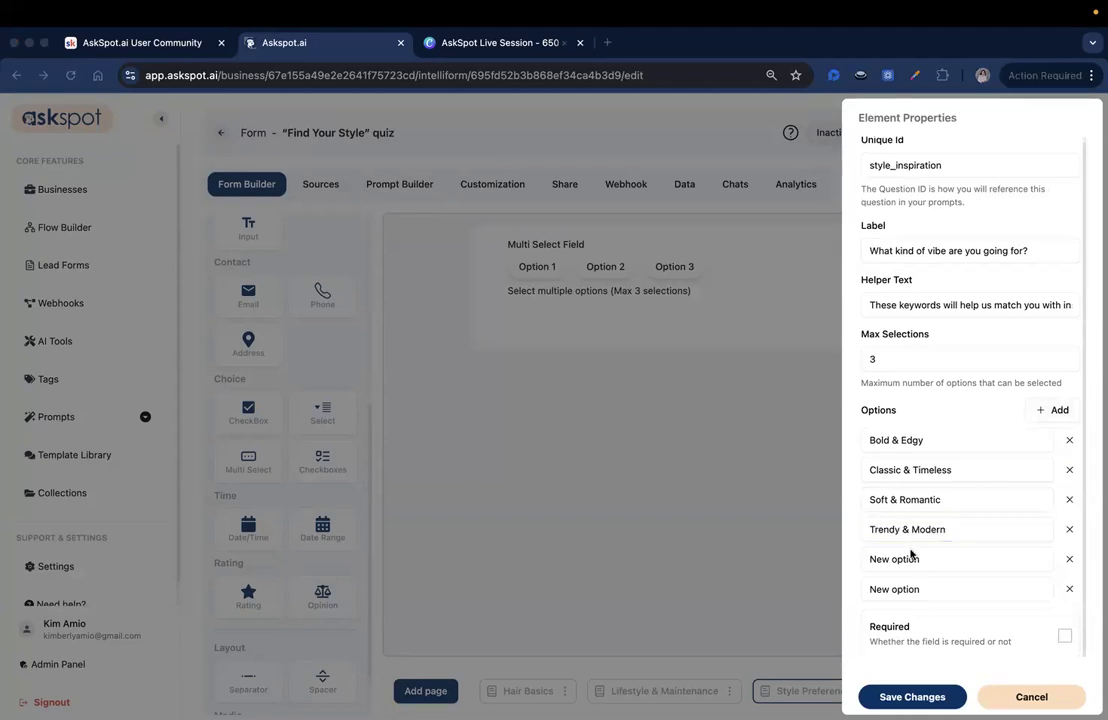
pyautogui.tripleClick(914, 558)
pyautogui.write('Low-Key Natural')
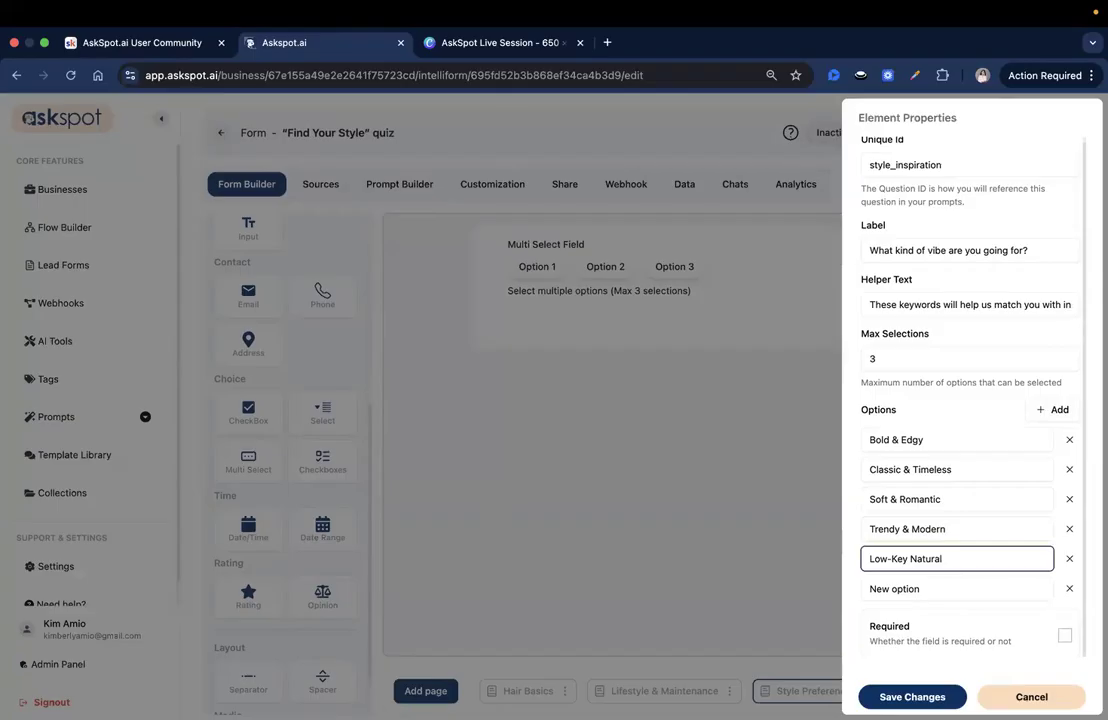
pyautogui.click(970, 578)
pyautogui.tripleClick(971, 584)
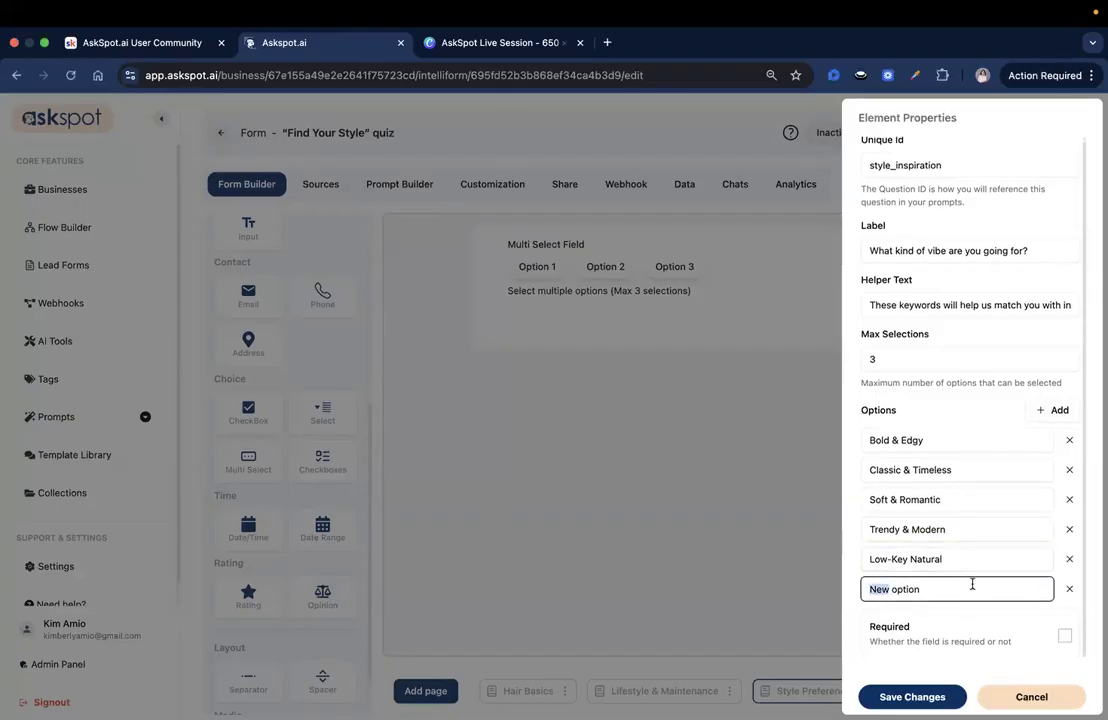
pyautogui.write('Glamorous')
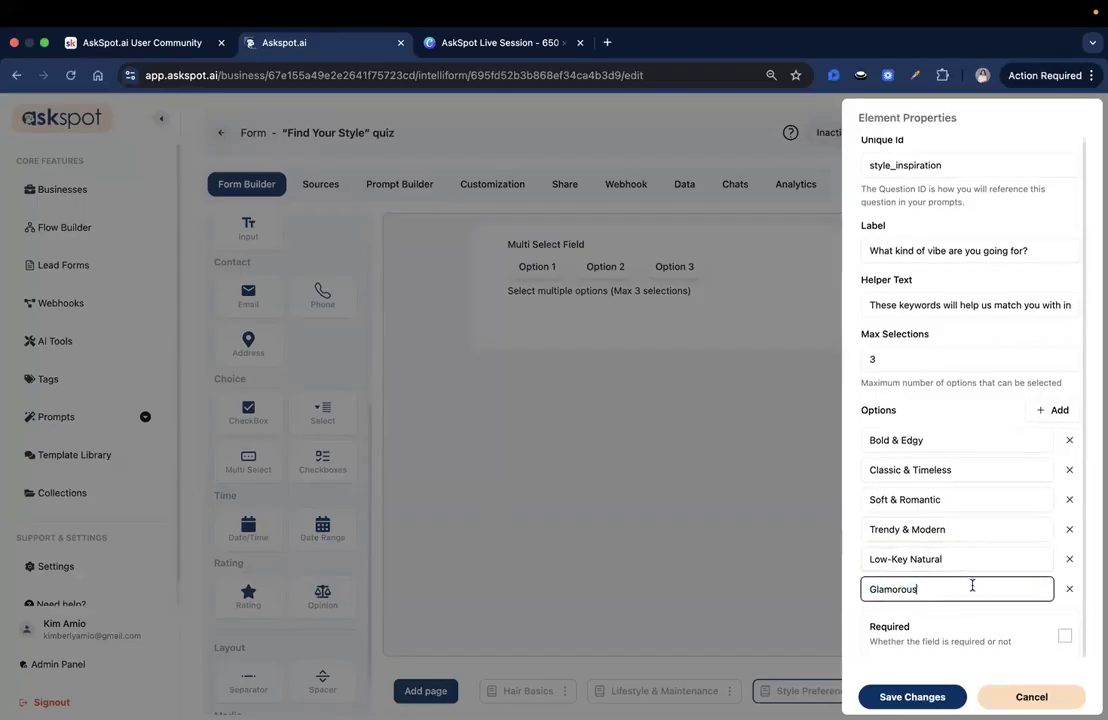
pyautogui.click(910, 696)
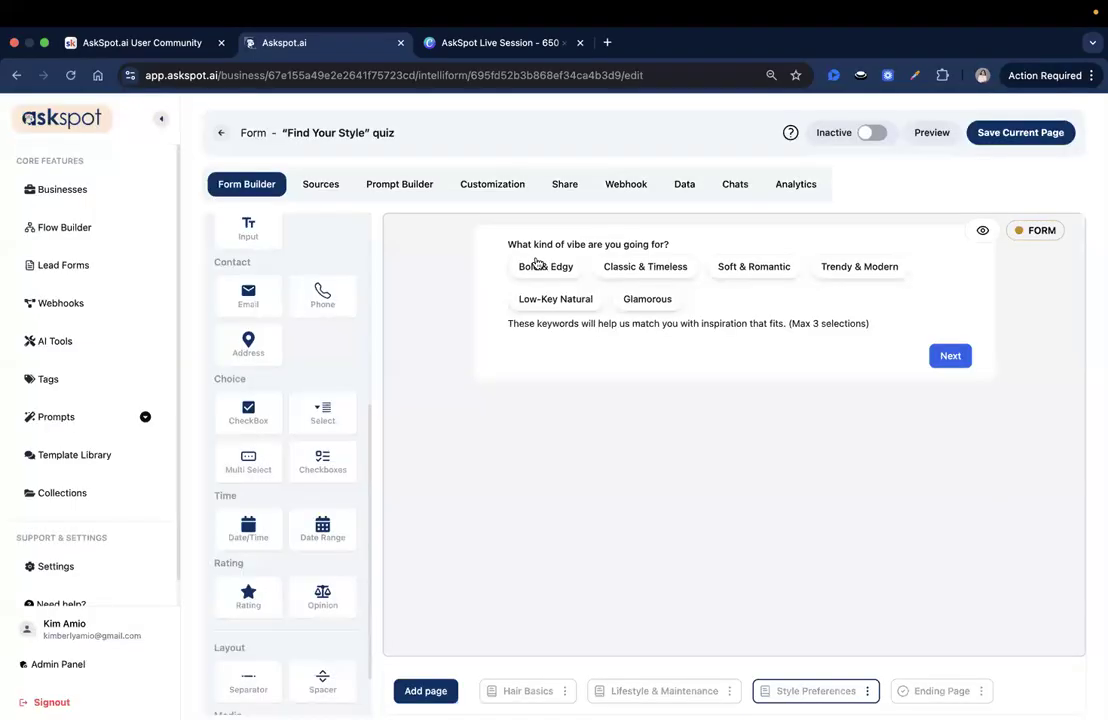
pyautogui.click(1007, 140)
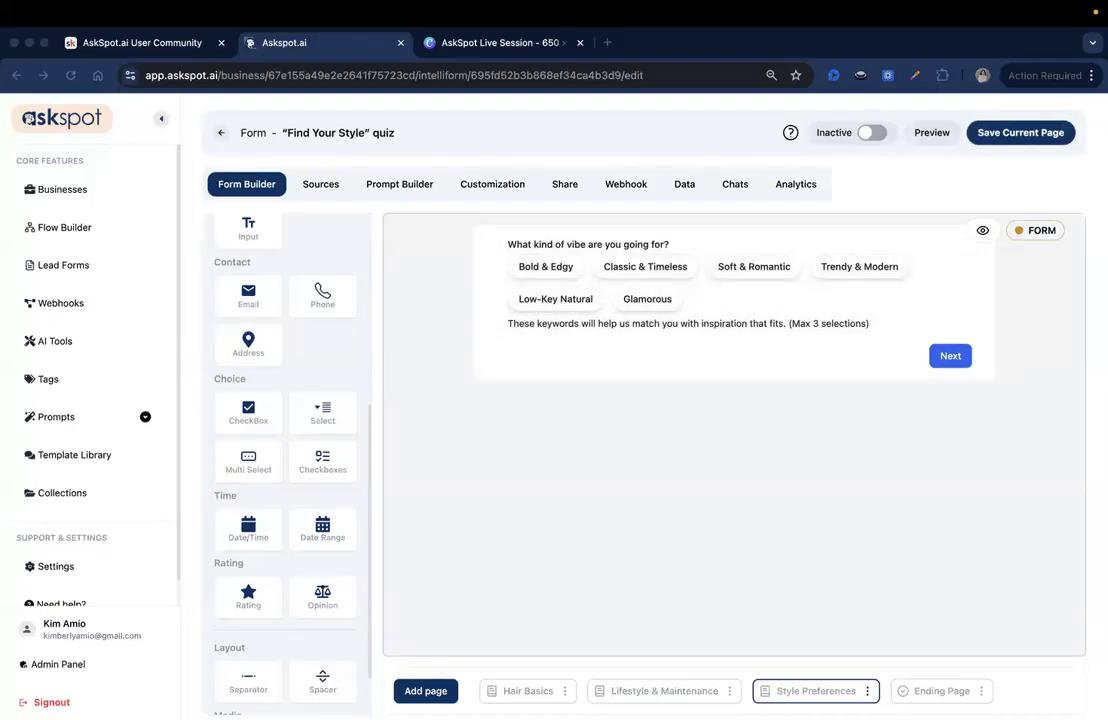
# Step: Add a text Input field below the vibe question and set its unique ID to inspiration_celebrities
pyautogui.scroll(-1, 305, 433)
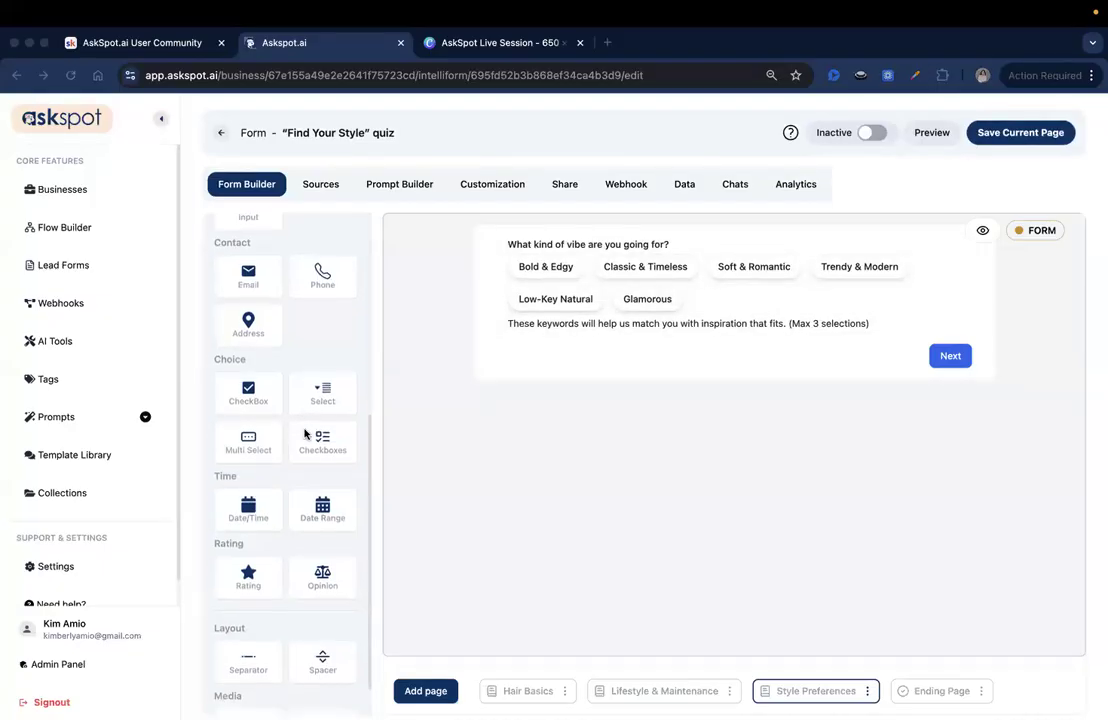
pyautogui.scroll(5, 304, 406)
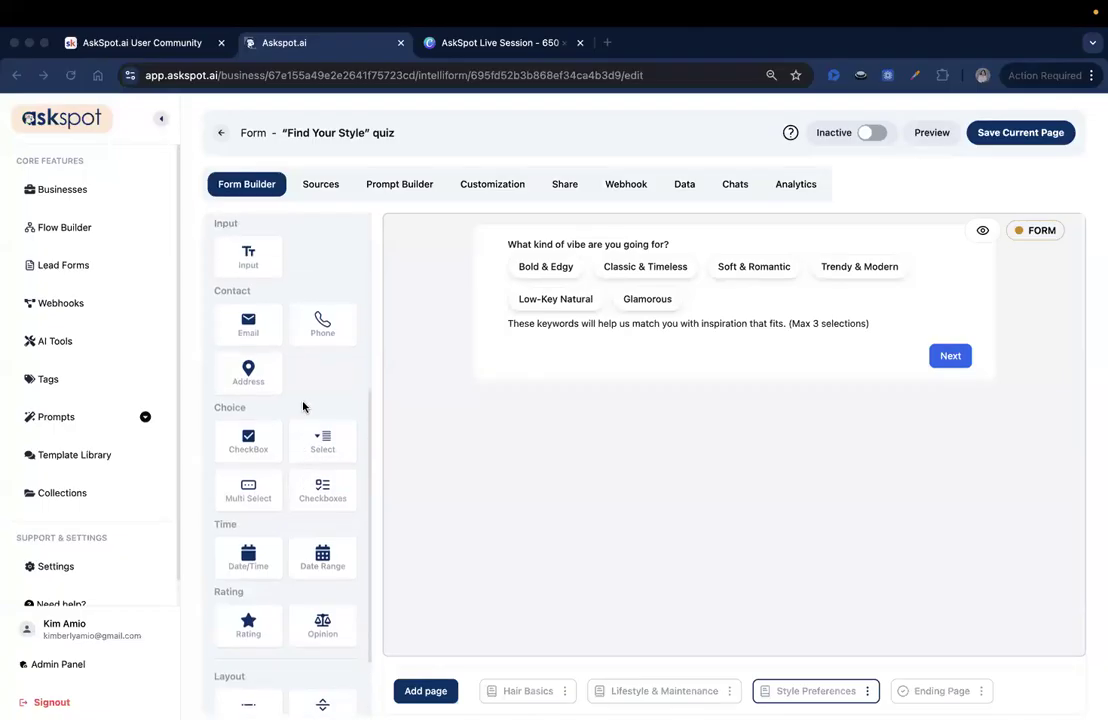
pyautogui.moveTo(238, 331); pyautogui.dragTo(559, 366)
pyautogui.click(938, 404)
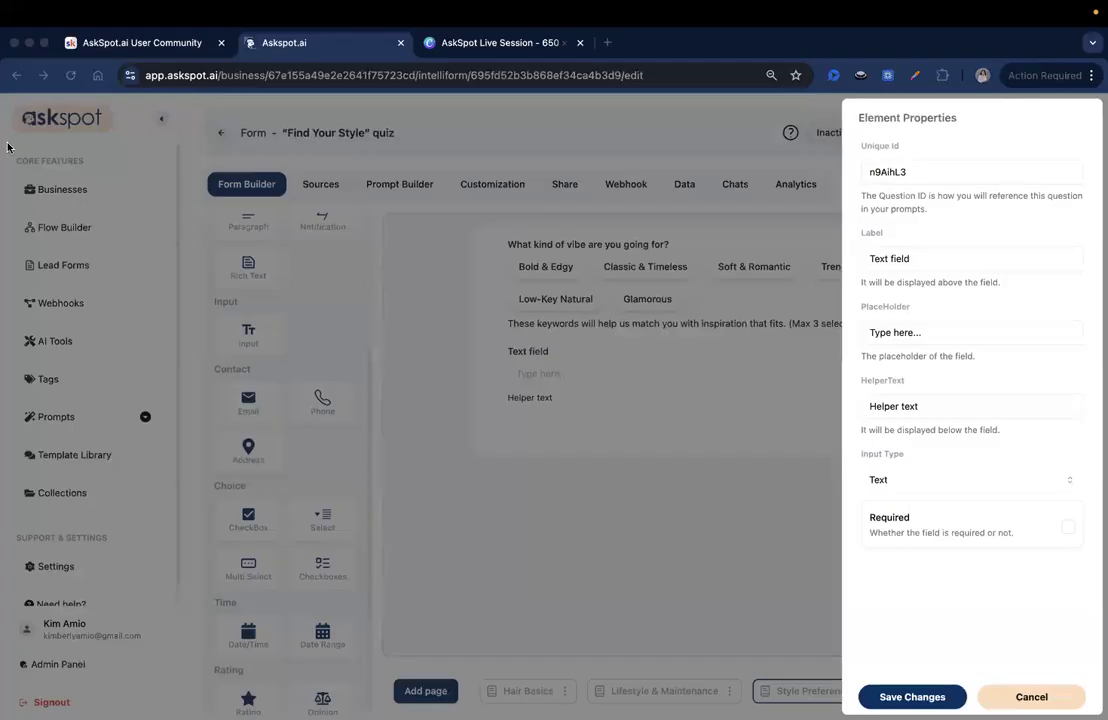
pyautogui.click(977, 168)
pyautogui.hotkey('ctrl', 'a')
pyautogui.write('inspiration_celebrities')
pyautogui.moveTo(877, 172); pyautogui.dragTo(919, 170)
pyautogui.click(919, 170)
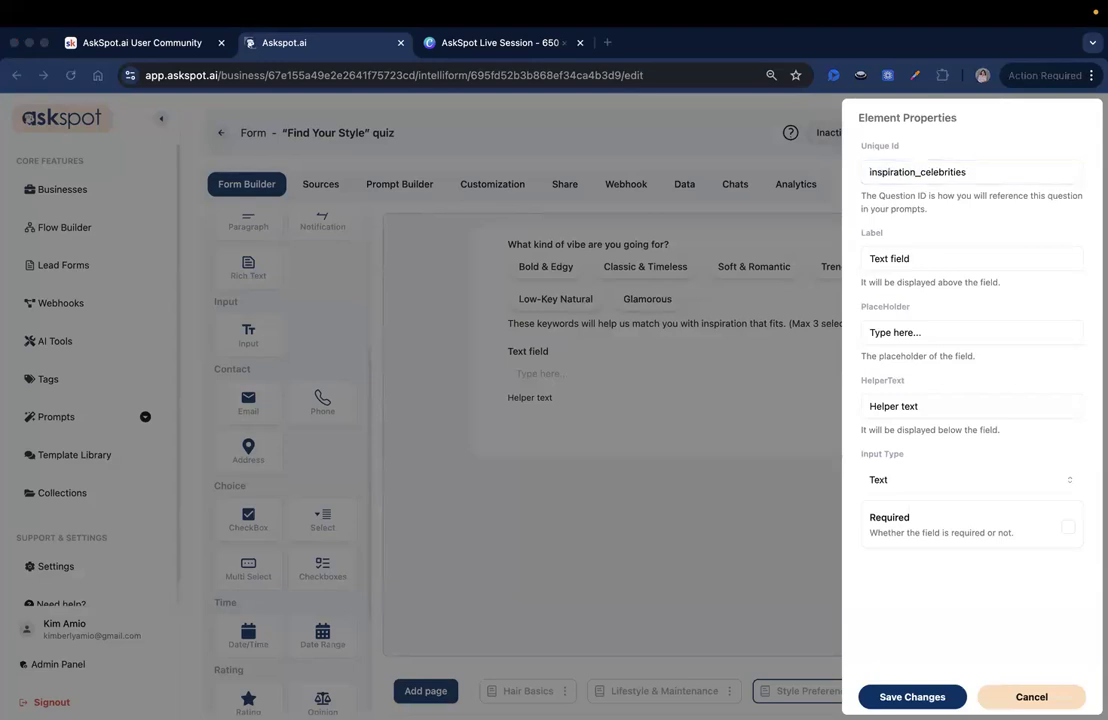
# Step: Set the text field's label to "Are there any celebrities or icons whose hairstyle you love?"
pyautogui.click(875, 258)
pyautogui.hotkey('ctrl', 'a')
pyautogui.write('Are there any celebrities or icons whose hairstyle you love?')
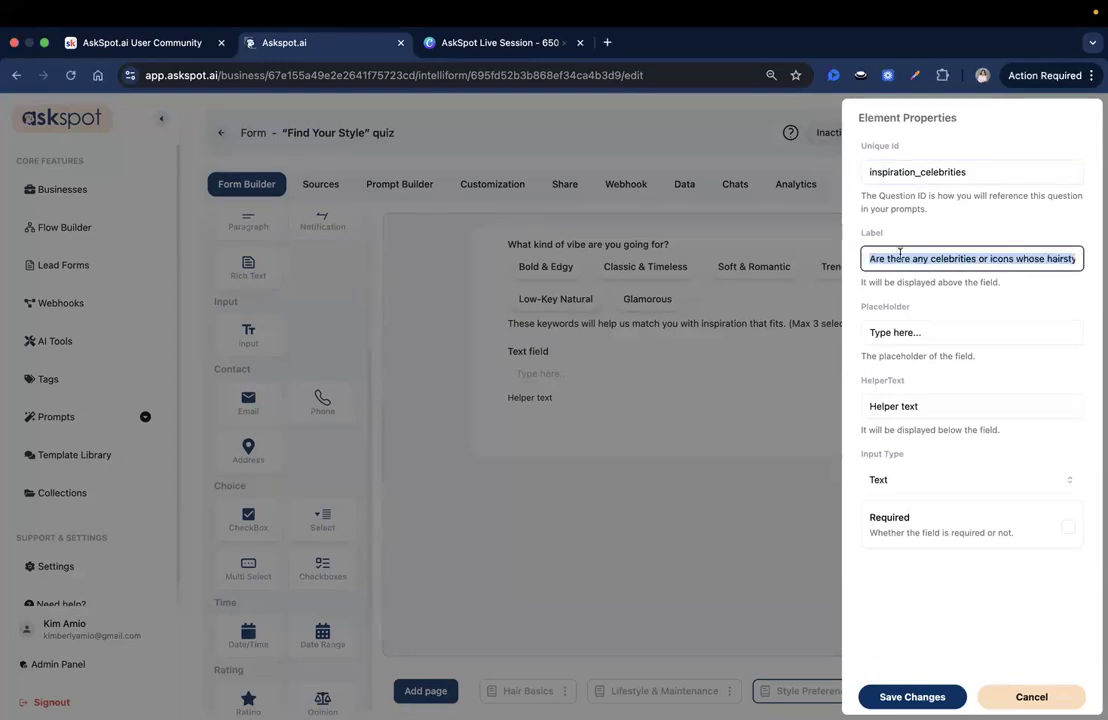
pyautogui.moveTo(902, 259); pyautogui.dragTo(1085, 262)
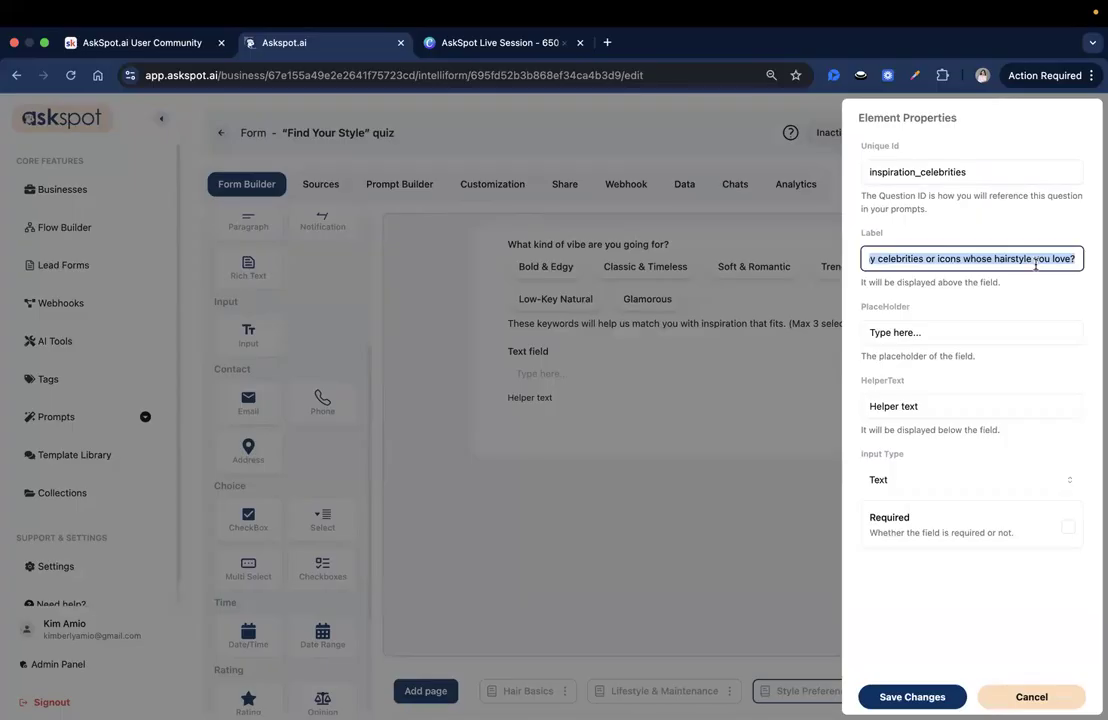
pyautogui.click(1036, 262)
# Step: Set the celebrity field's helper text to "Optional — enter any celebrity, influencer, or fictional character for inspo." and save the field and page
pyautogui.press('super+Tab')
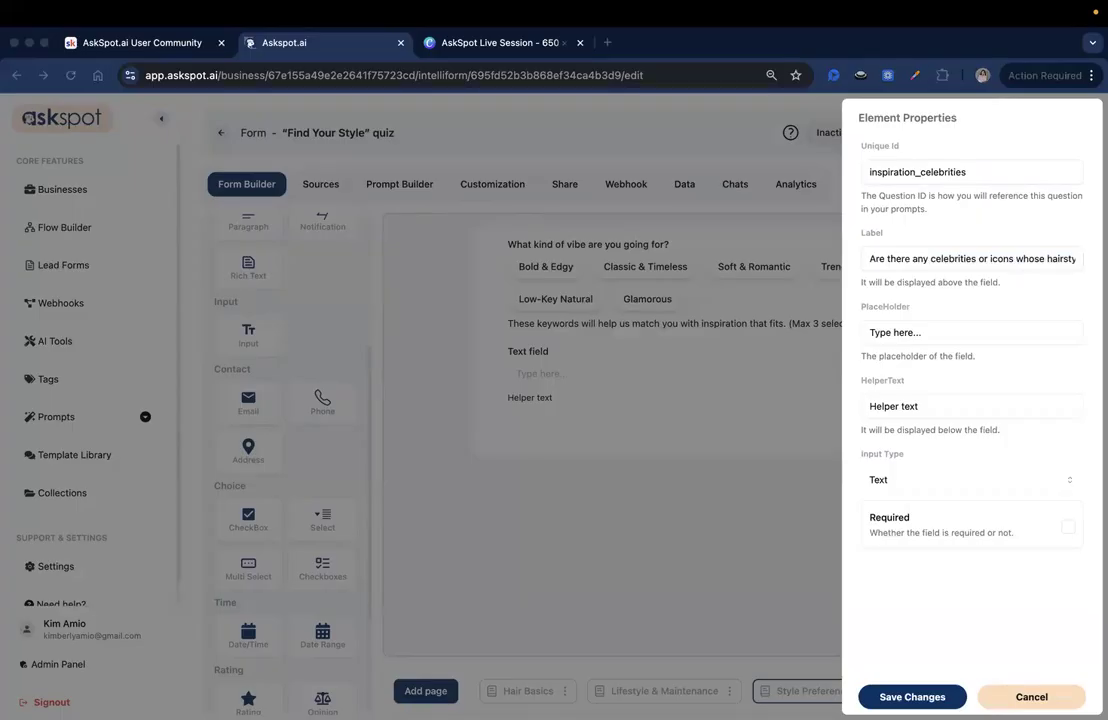
pyautogui.tripleClick(885, 411)
pyautogui.press('super+v')
pyautogui.moveTo(1051, 409); pyautogui.dragTo(880, 416)
pyautogui.hscroll(-2, 880, 414)
pyautogui.click(985, 405)
pyautogui.moveTo(972, 403); pyautogui.dragTo(1085, 404)
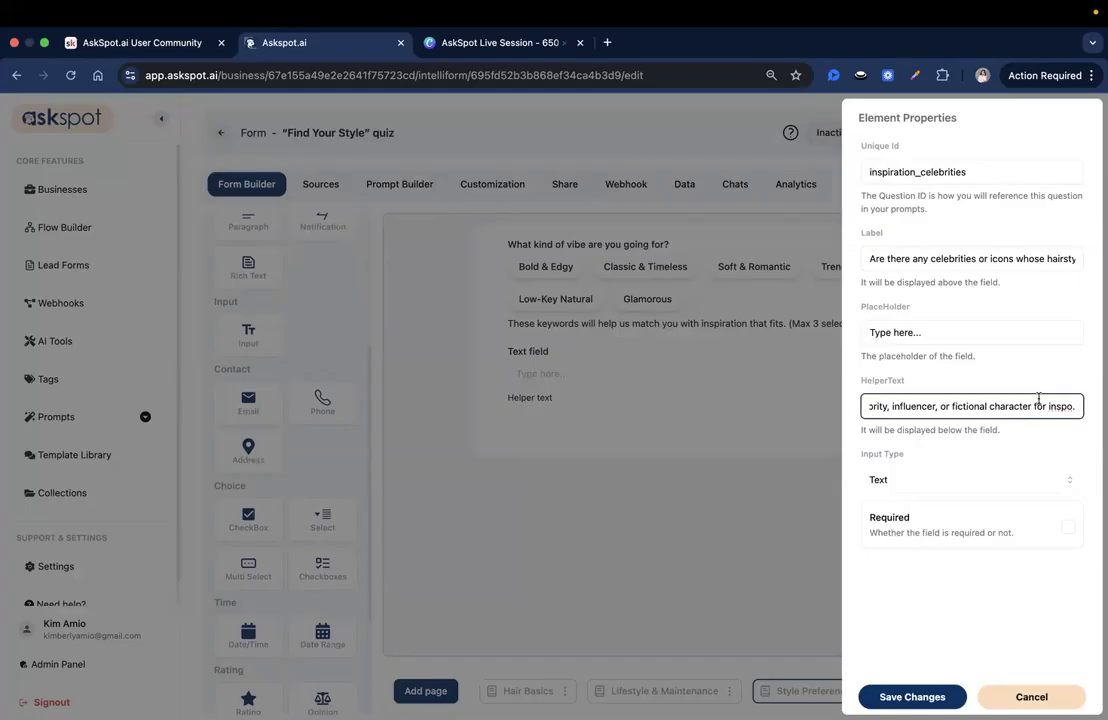
pyautogui.click(985, 481)
pyautogui.click(986, 481)
pyautogui.click(912, 695)
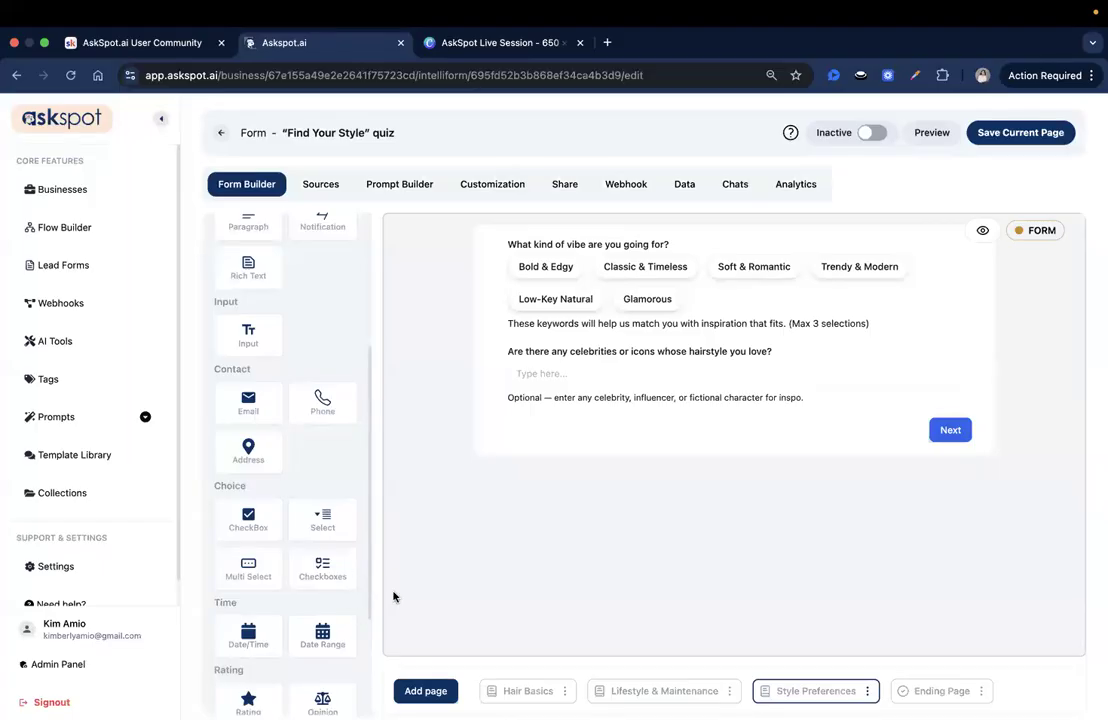
pyautogui.click(1020, 132)
# Step: Set the form to active and look through its Hair Basics, Lifestyle & Maintenance and Style Preferences pages
pyautogui.click(871, 132)
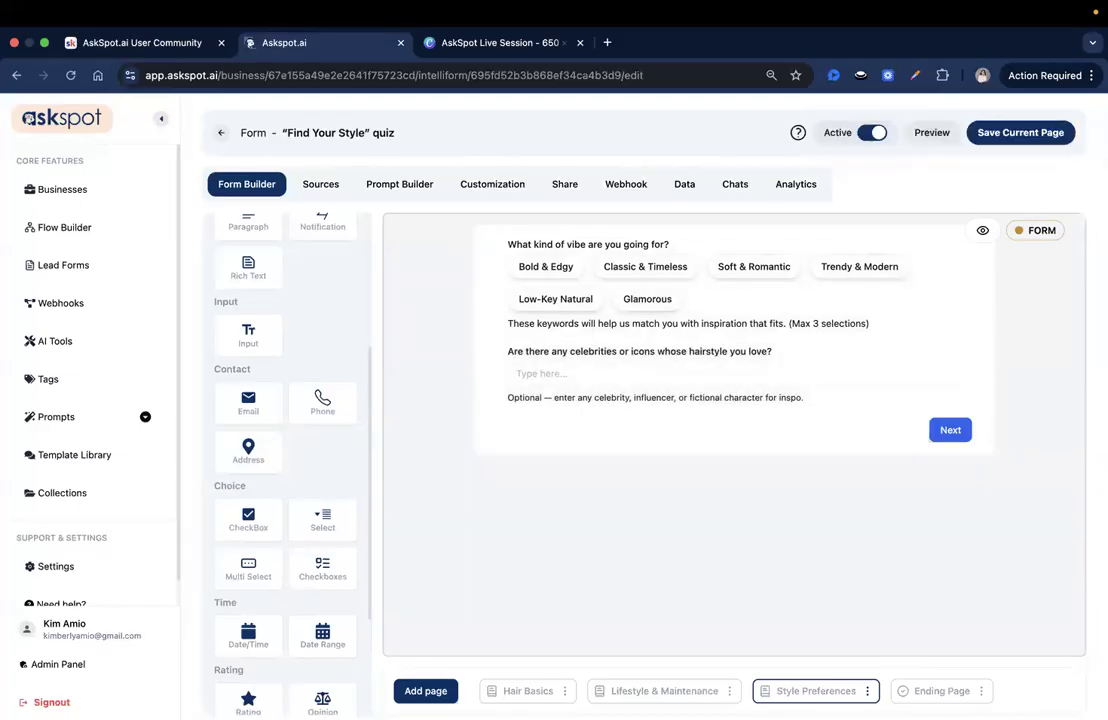
pyautogui.click(530, 691)
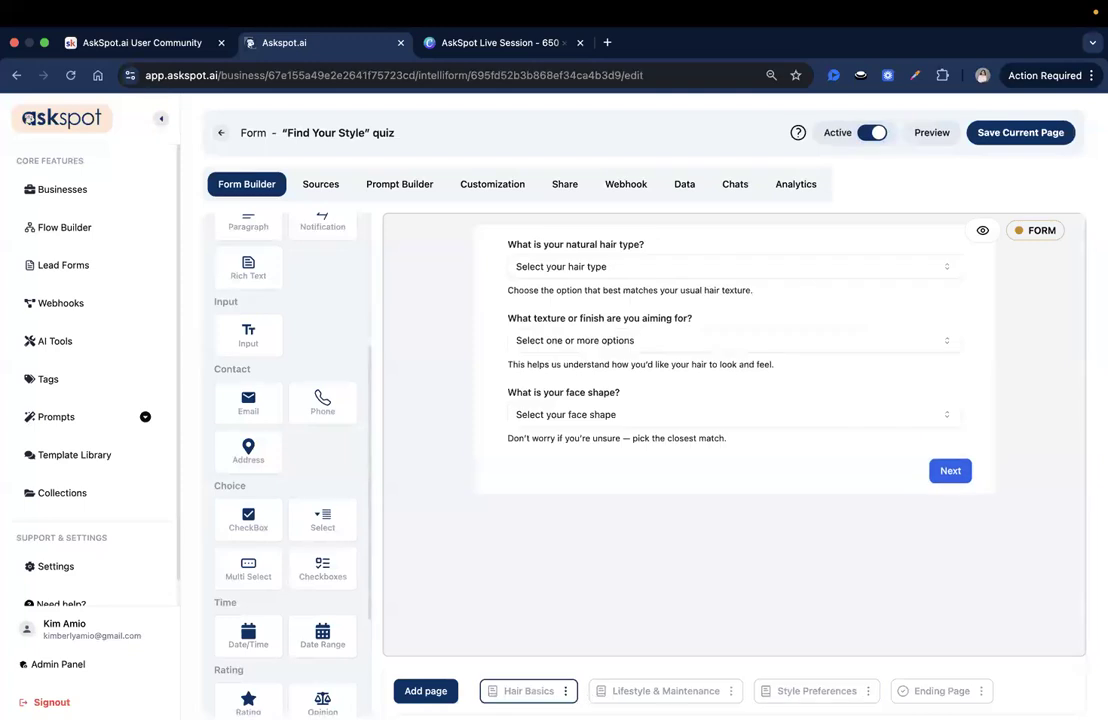
pyautogui.click(738, 692)
pyautogui.click(817, 691)
# Step: Add a Cover page and change its title to "Not sure what hairstyle suits you best? We've got you!"
pyautogui.click(425, 691)
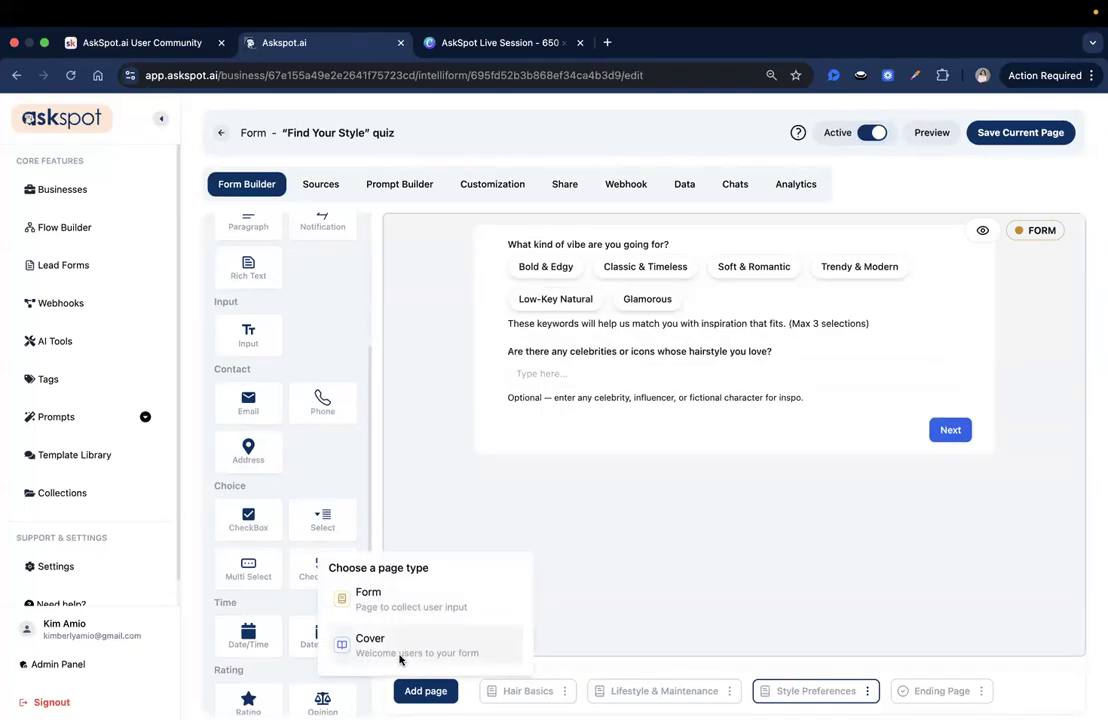
pyautogui.click(399, 652)
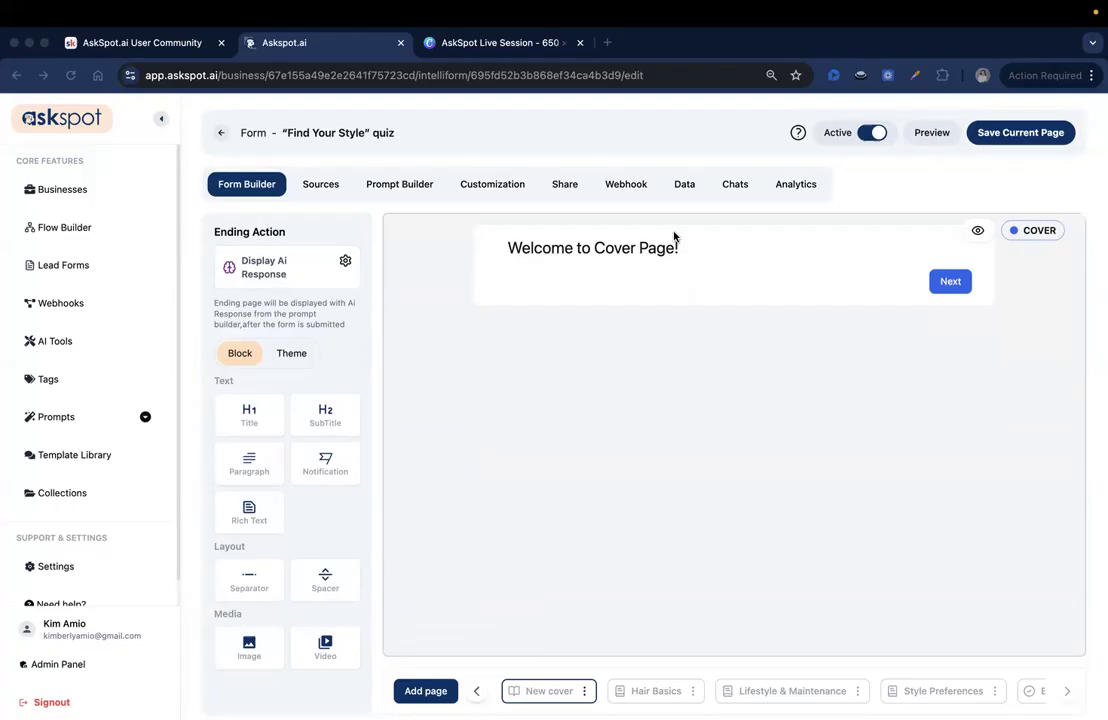
pyautogui.click(646, 244)
pyautogui.tripleClick(920, 167)
pyautogui.press('super+v')
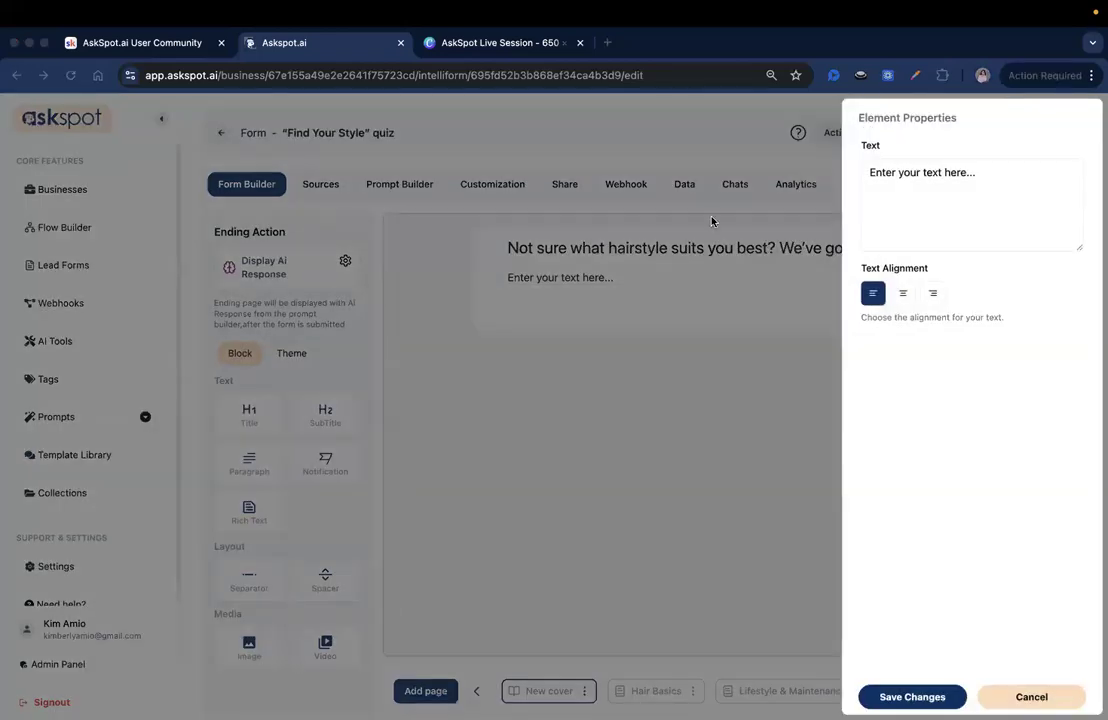
# Step: Fill the cover paragraph with the quick, image-enhanced quiz description covering cut, texture, vibe, hair type, face shape, lifestyle and inspiration, and save it
pyautogui.tripleClick(987, 182)
pyautogui.write('This quick, image-enhanced quiz will help you discover the cut, texture, and vibe that works perfectly for your hair type, face shape, lifestyle, and inspiration.')
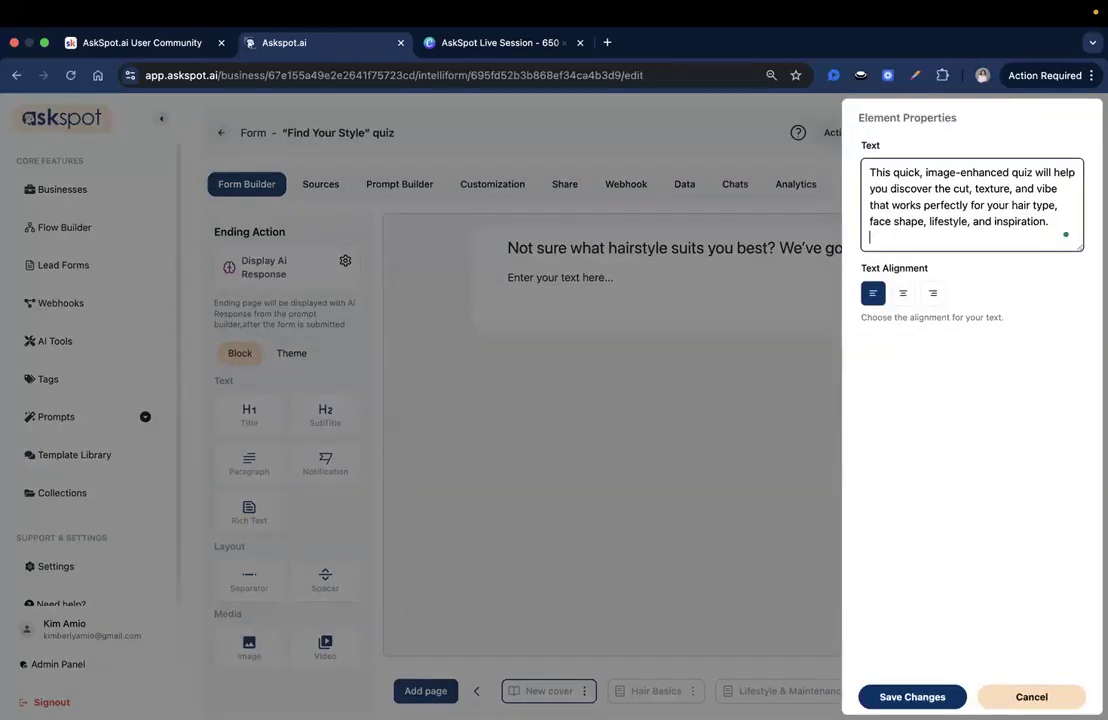
pyautogui.moveTo(917, 172); pyautogui.dragTo(968, 165)
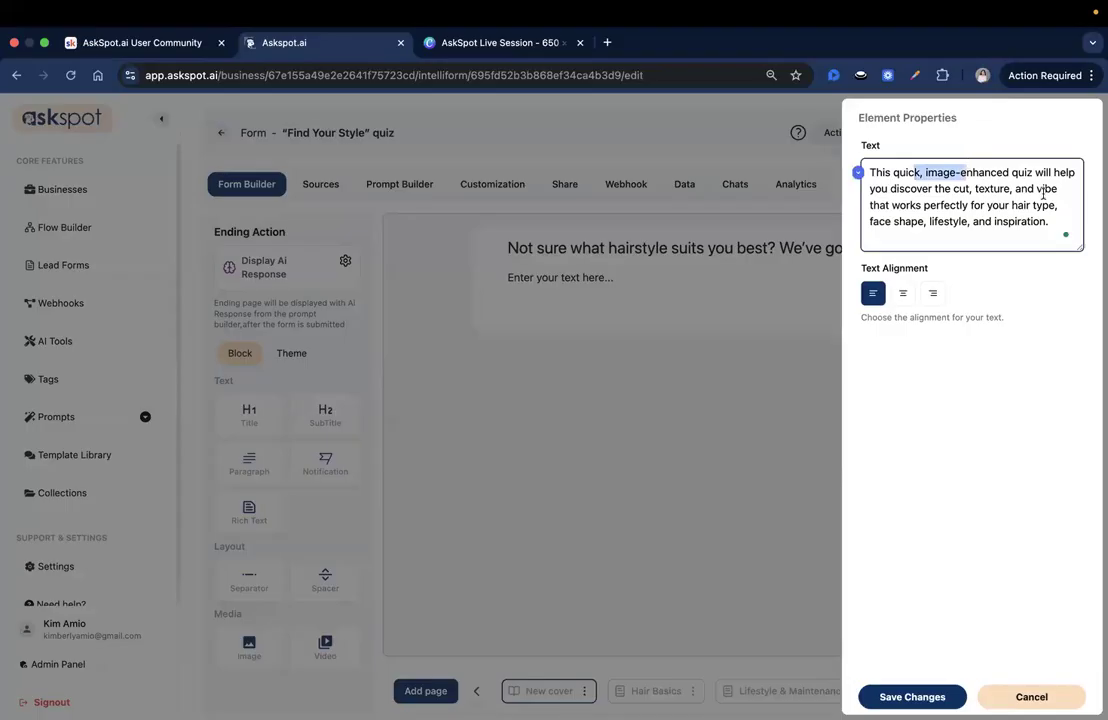
pyautogui.click(912, 697)
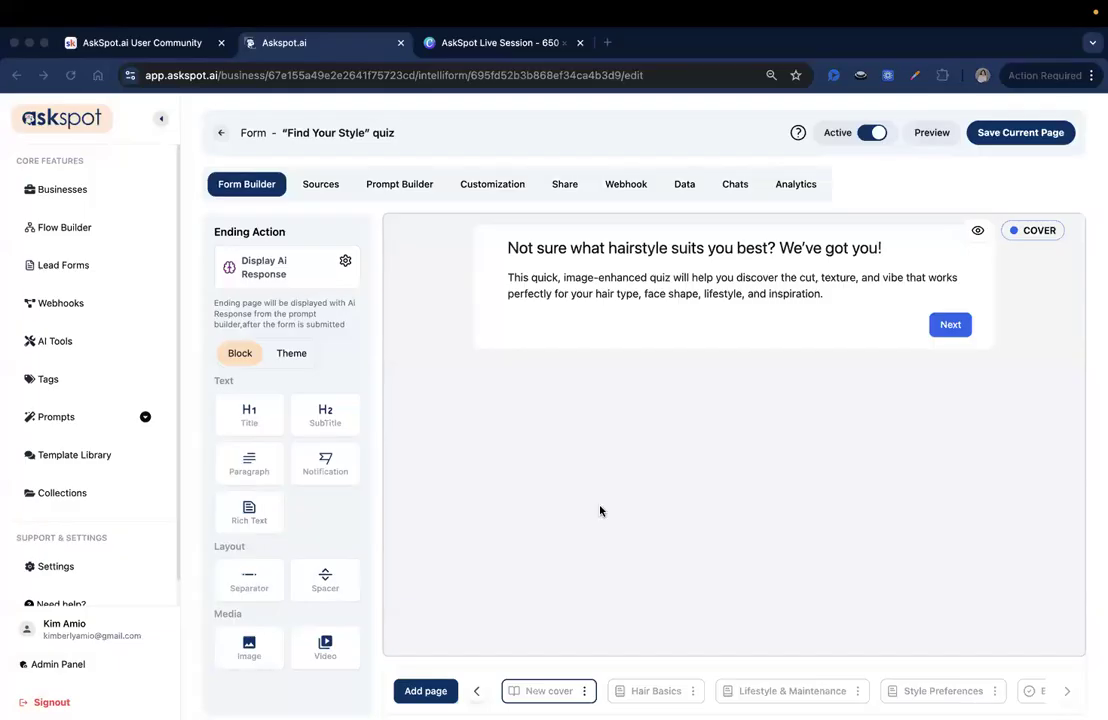
# Step: Add a "What to Expect:" rich text list: "Takes just 2–3 minutes", "Personalized results powered by AI", "Option to email or save your match", "No pressure, just inspiration!"
pyautogui.moveTo(255, 515); pyautogui.dragTo(400, 345)
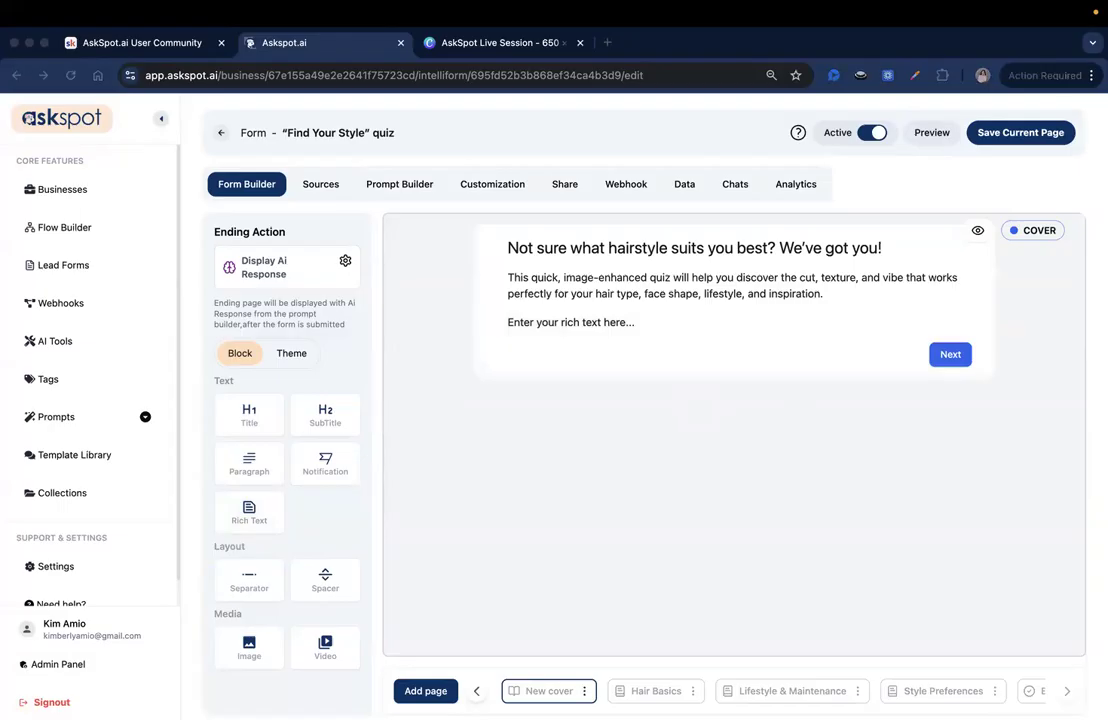
pyautogui.click(909, 297)
pyautogui.click(905, 250)
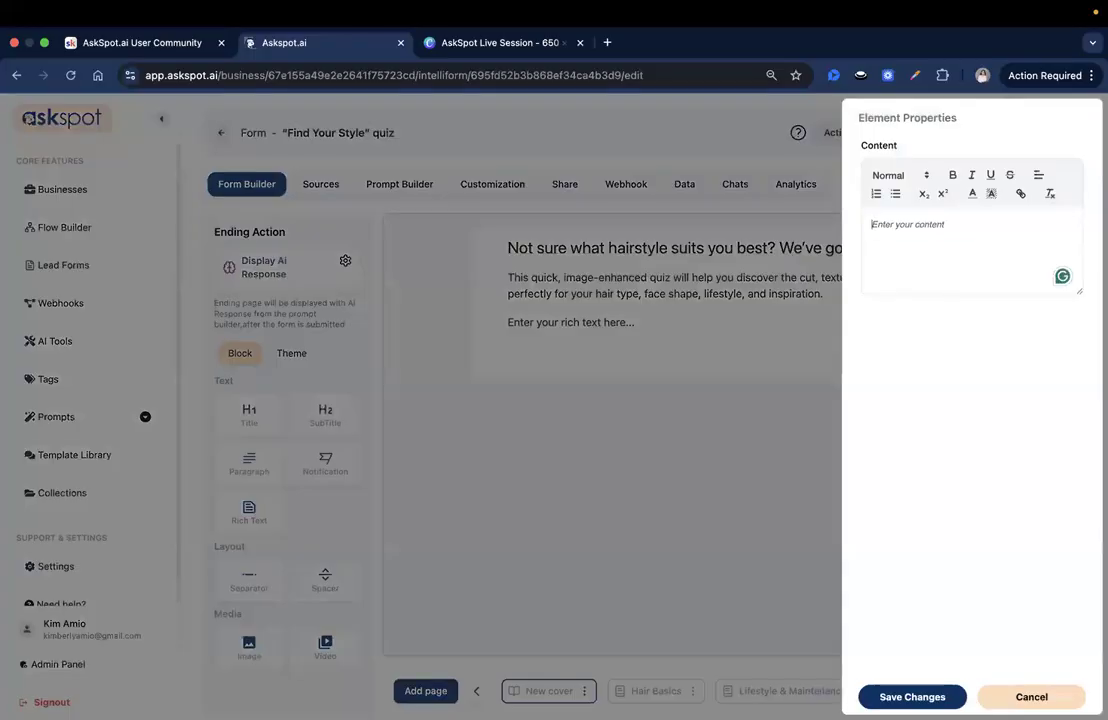
pyautogui.write('✅ What to Expect:  • Takes just 2–3 minutes • Personalized results powered by AI • Option to email or save your match • No pressure, just inspiration!')
pyautogui.click(932, 235)
pyautogui.press('BackSpace')
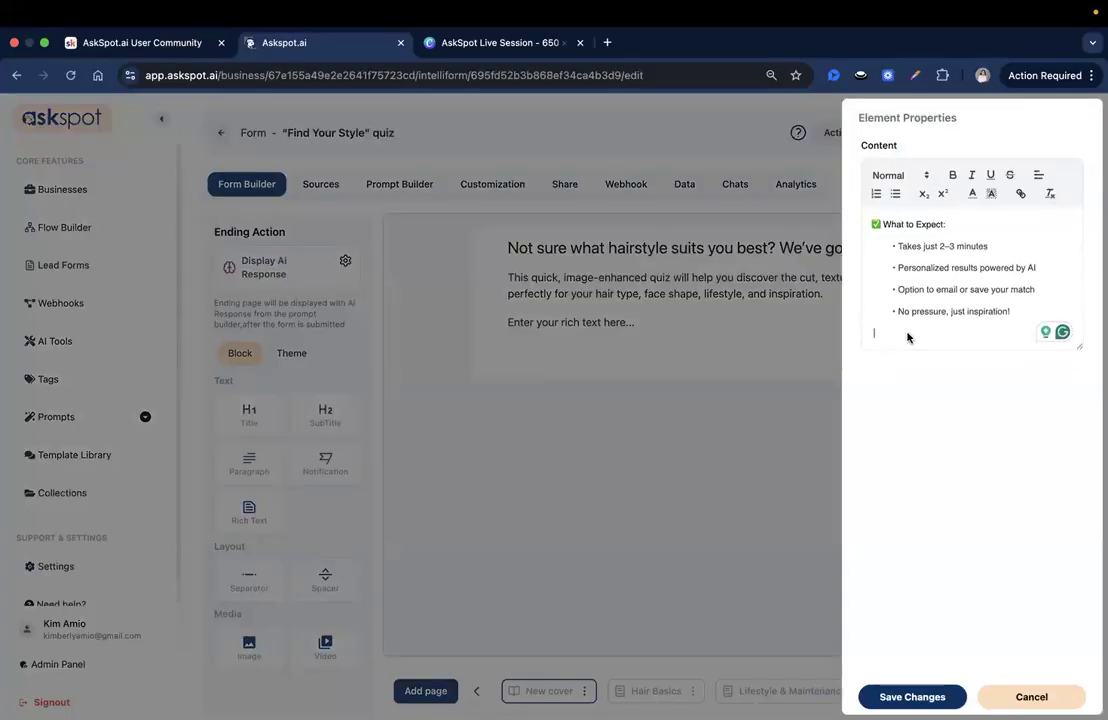
pyautogui.click(638, 412)
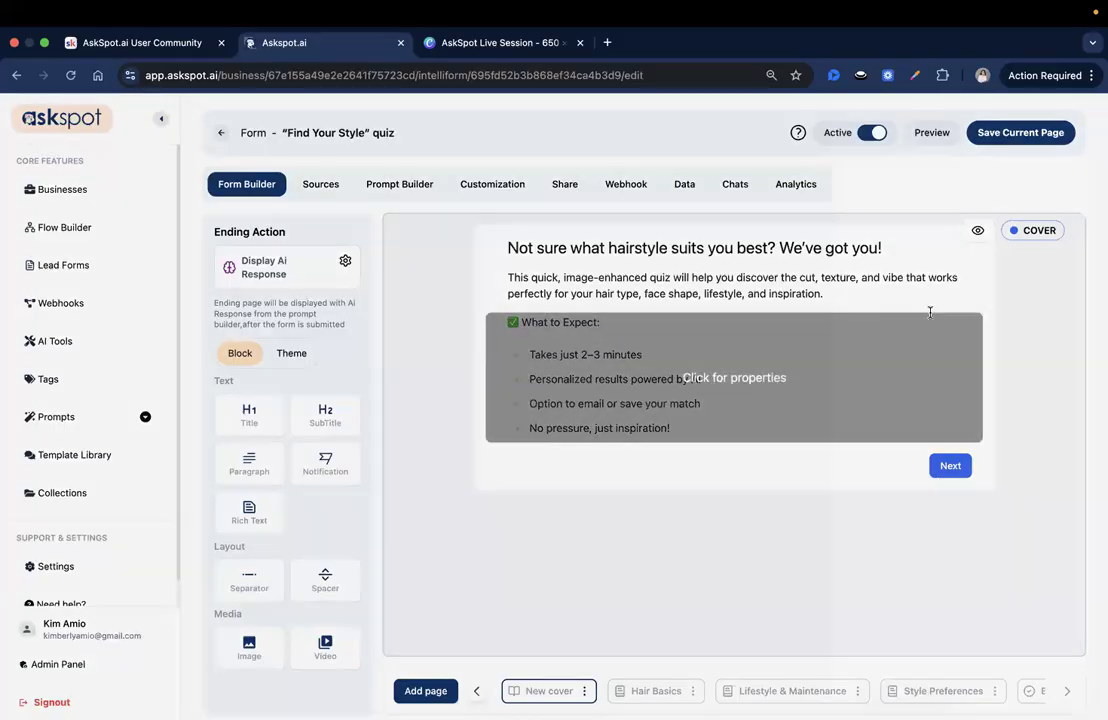
# Step: Shorten the third "What to Expect:" bullet on the cover to "Option to email" and save the element
pyautogui.click(880, 320)
pyautogui.moveTo(1036, 306); pyautogui.dragTo(960, 302)
pyautogui.press('BackSpace')
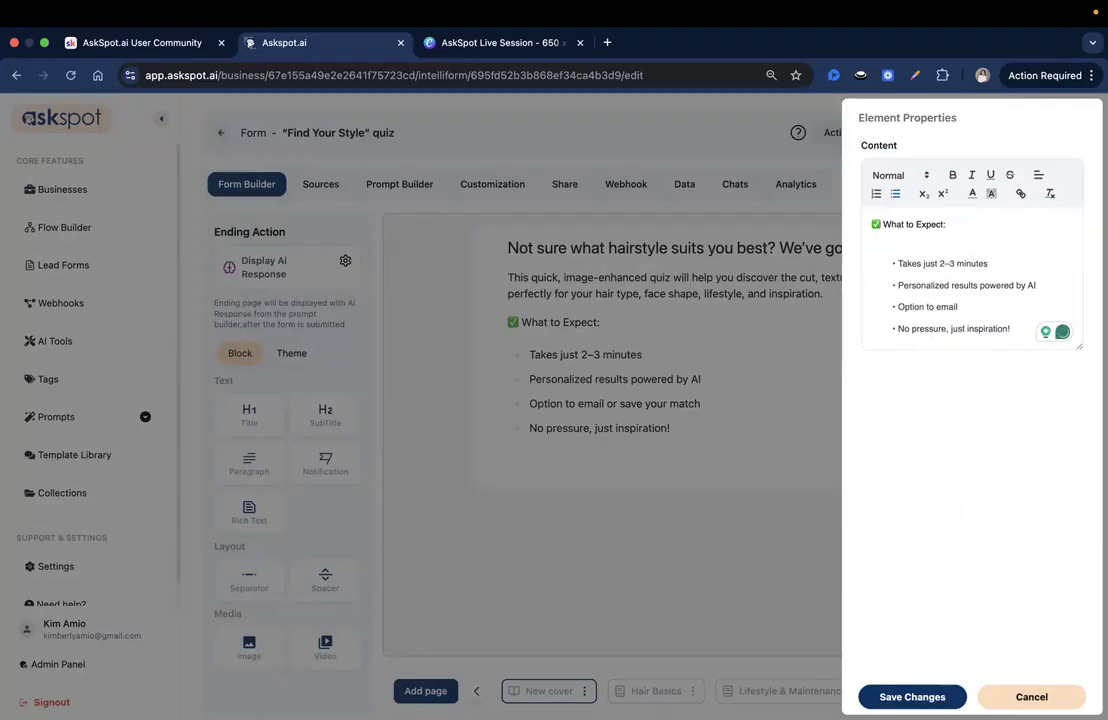
pyautogui.click(912, 697)
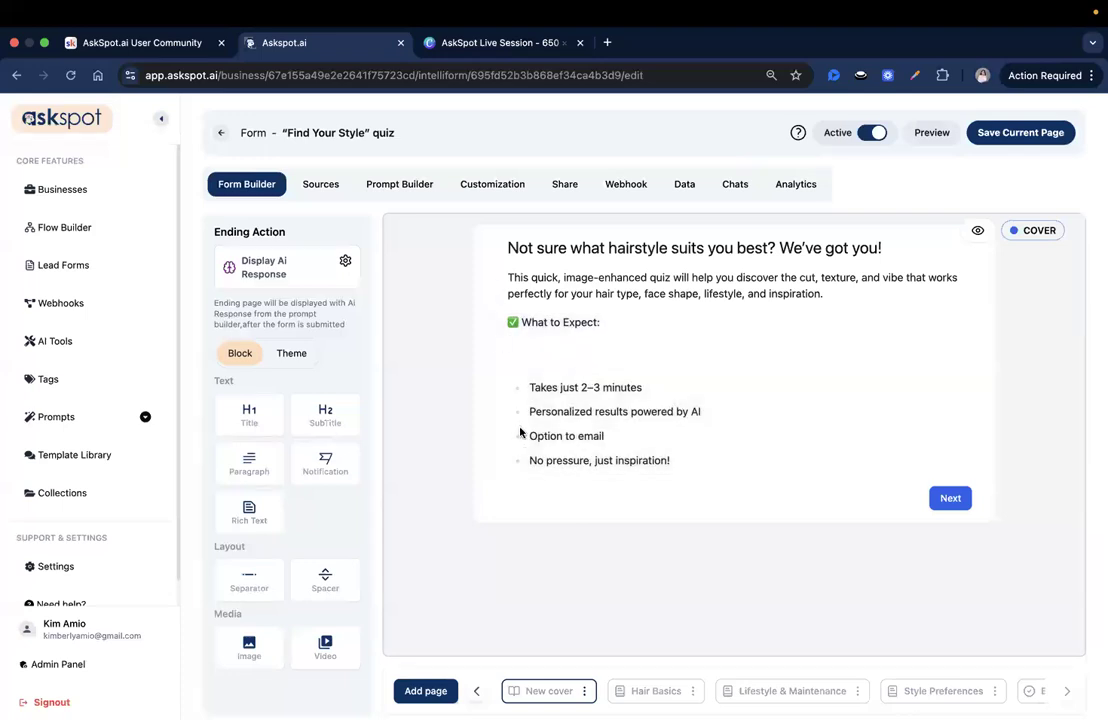
# Step: Change the cover button's text to "Start the Quiz", make it full width and save its properties
pyautogui.click(950, 498)
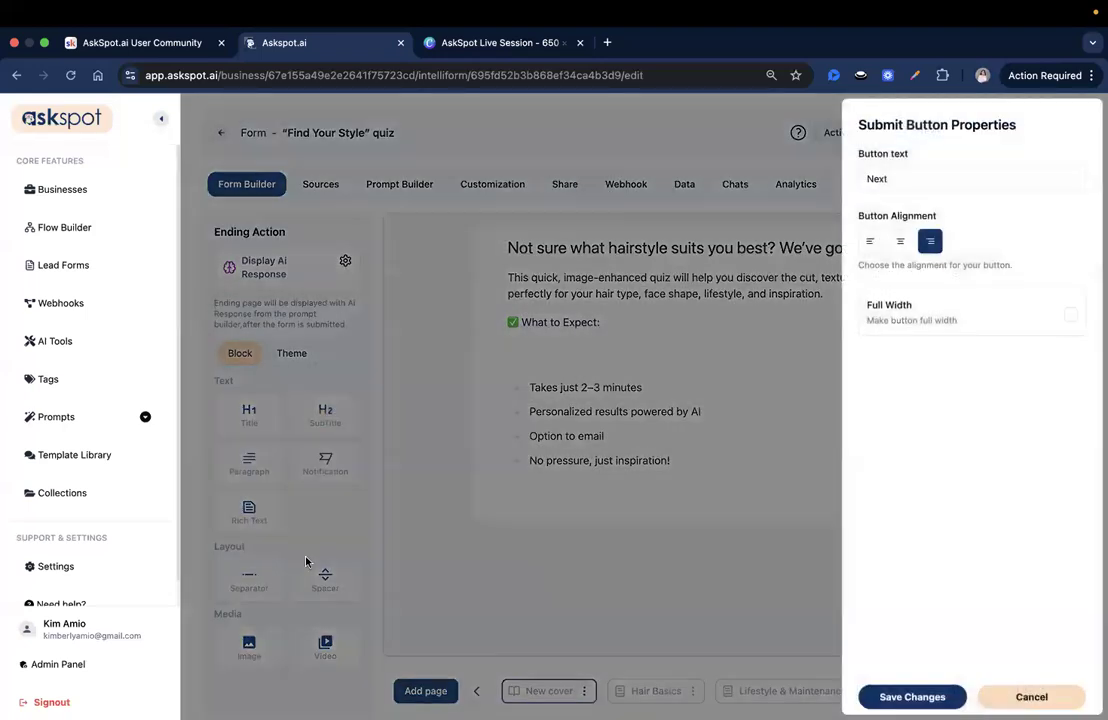
pyautogui.doubleClick(893, 179)
pyautogui.write('Start')
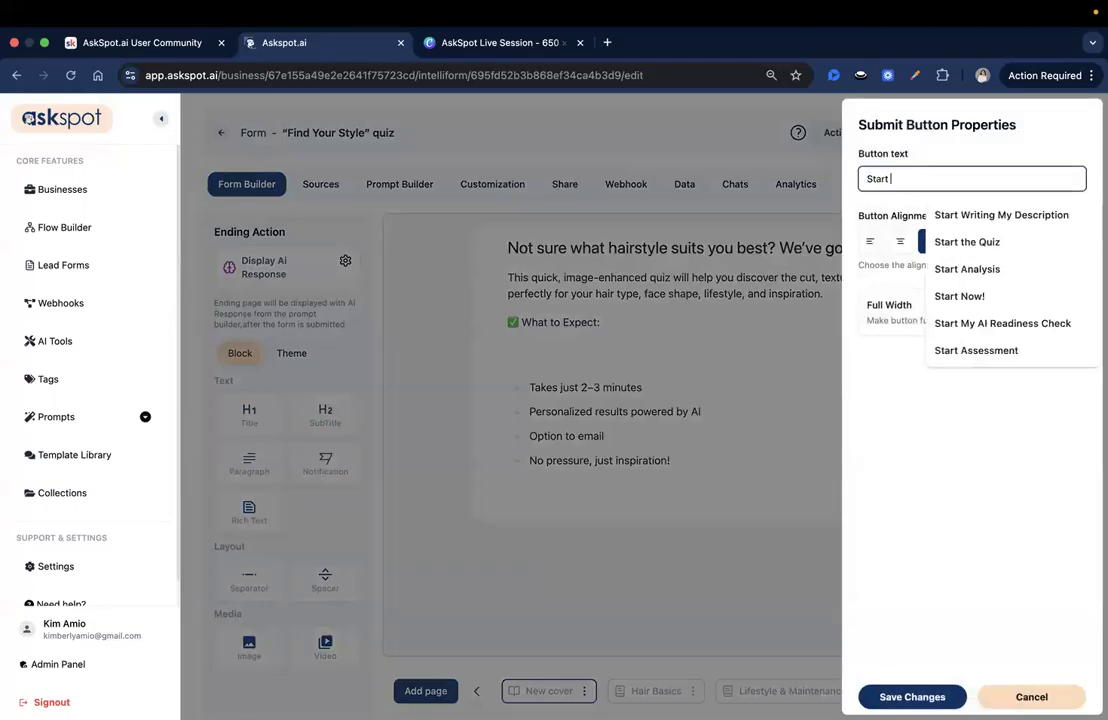
pyautogui.click(980, 243)
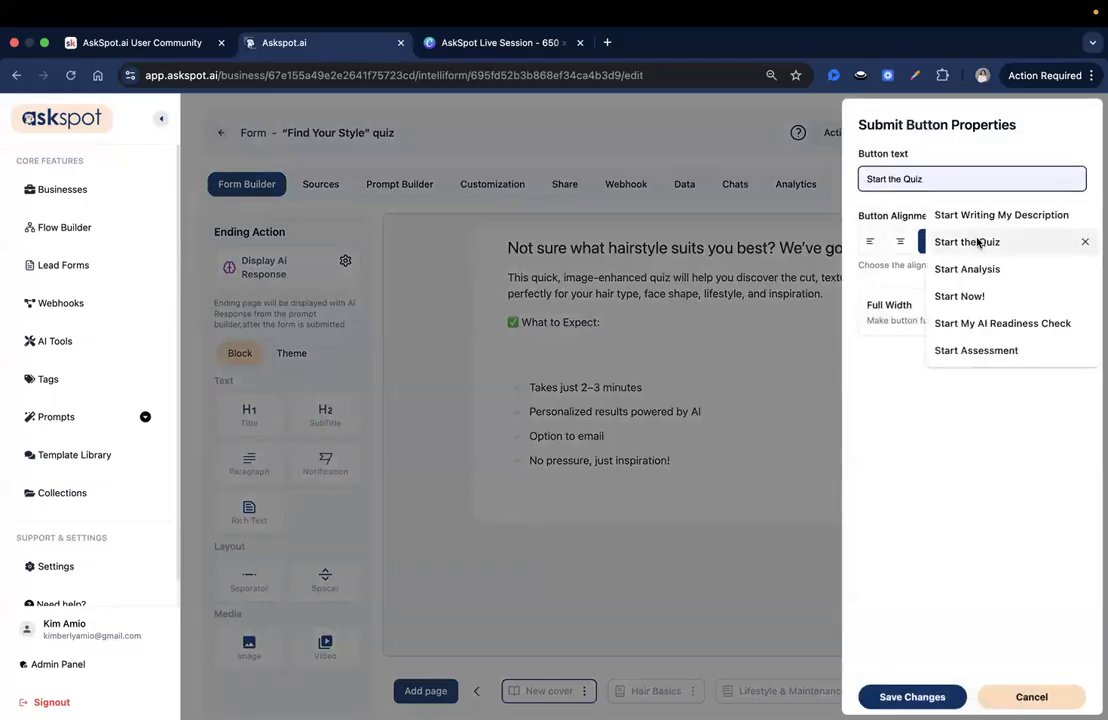
pyautogui.click(1071, 317)
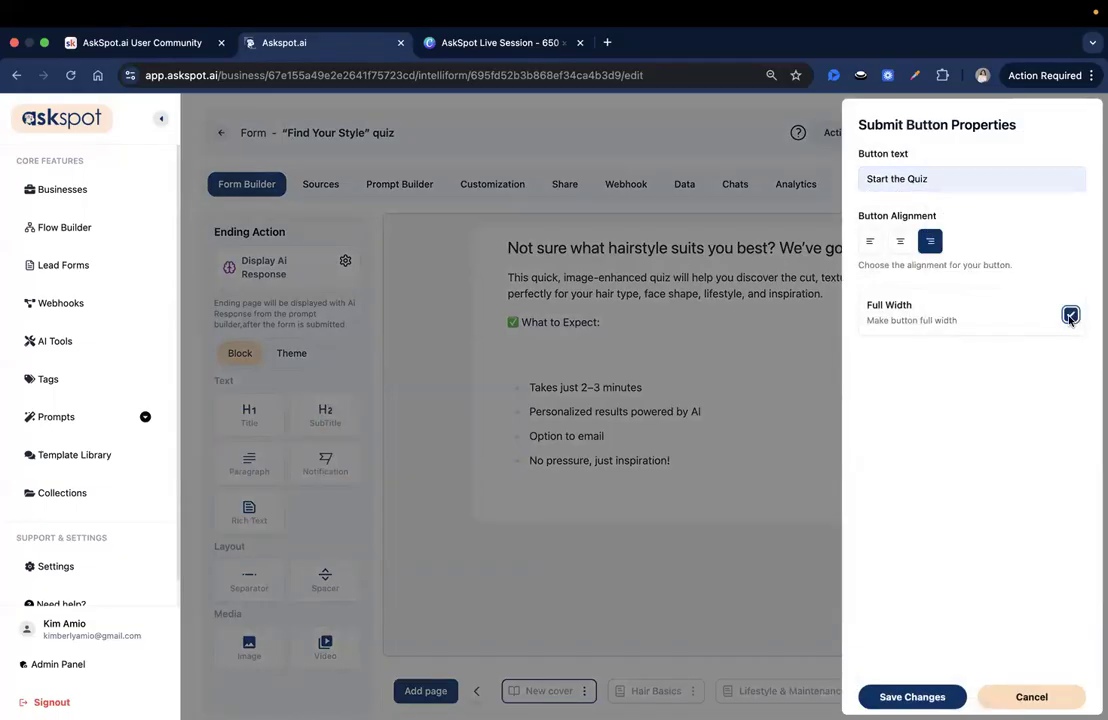
pyautogui.click(912, 697)
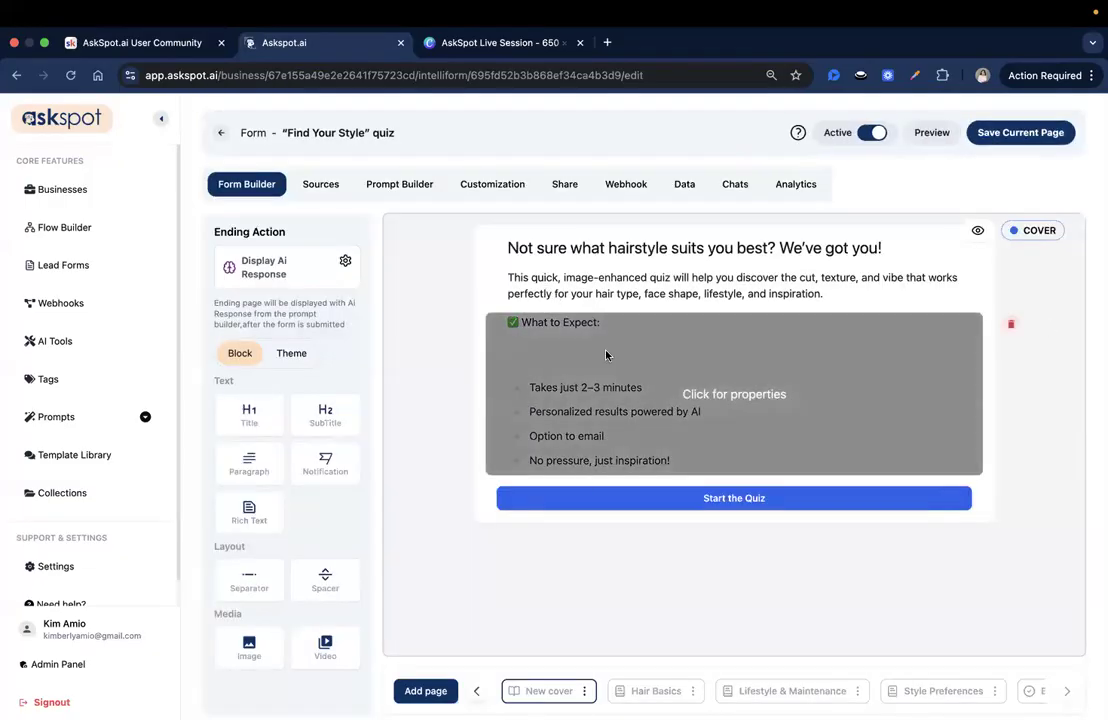
# Step: Remove the blank line below the "What to Expect:" heading and save the cover page
pyautogui.click(872, 397)
pyautogui.click(901, 262)
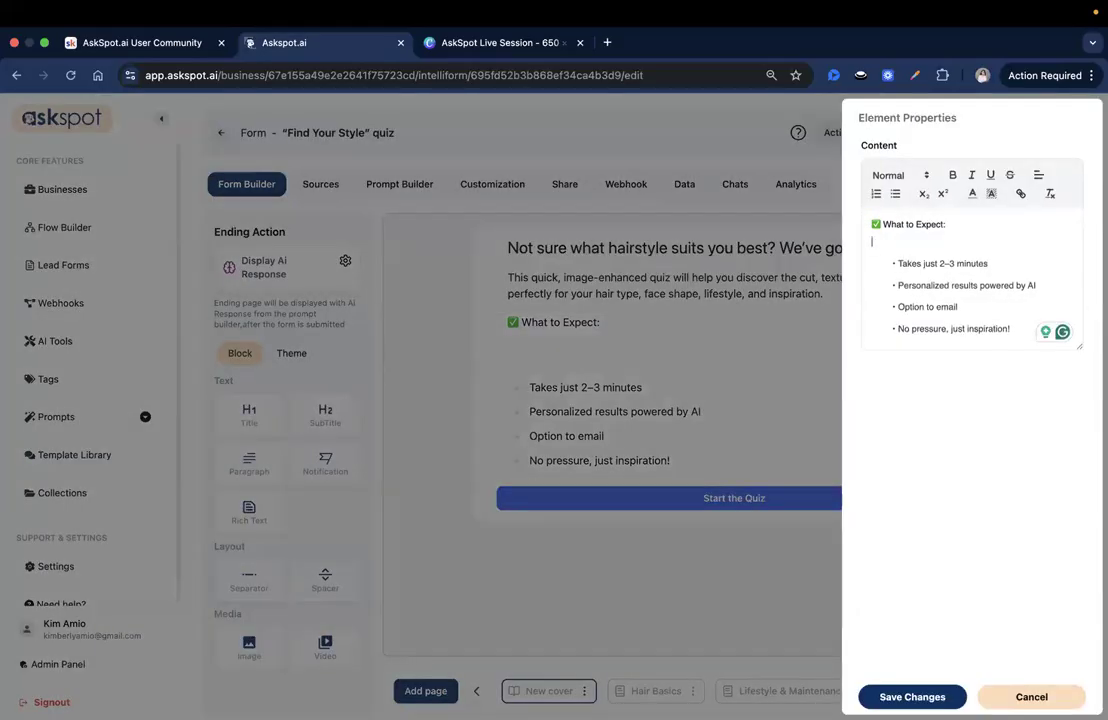
pyautogui.press('BackSpace')
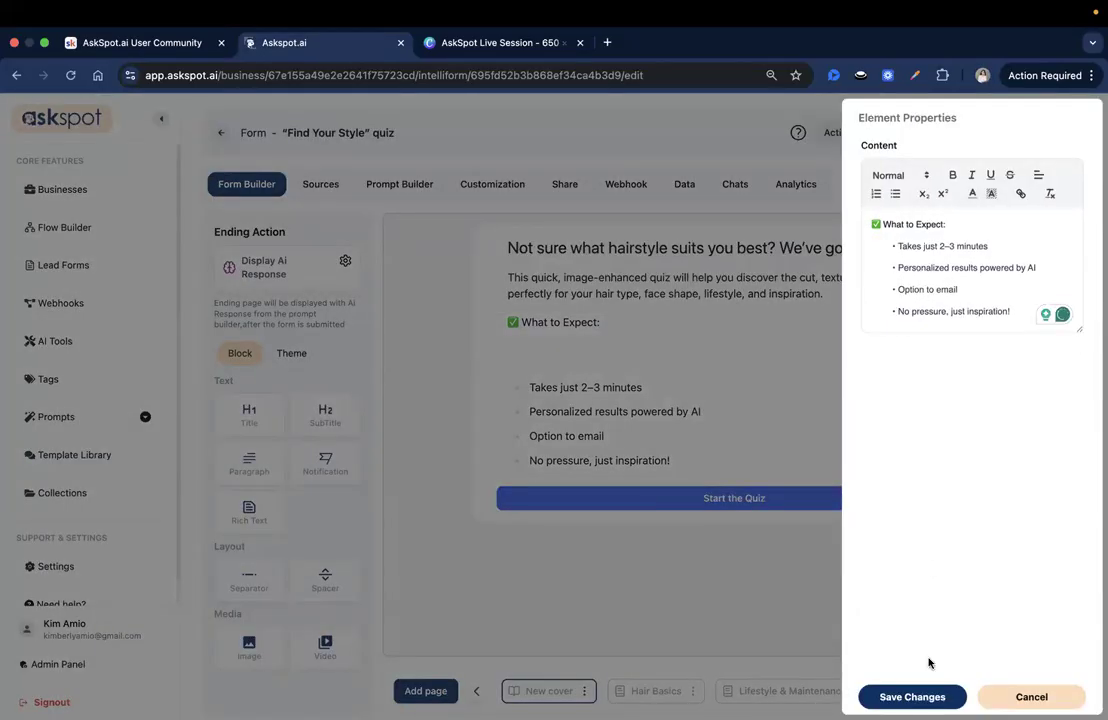
pyautogui.click(912, 697)
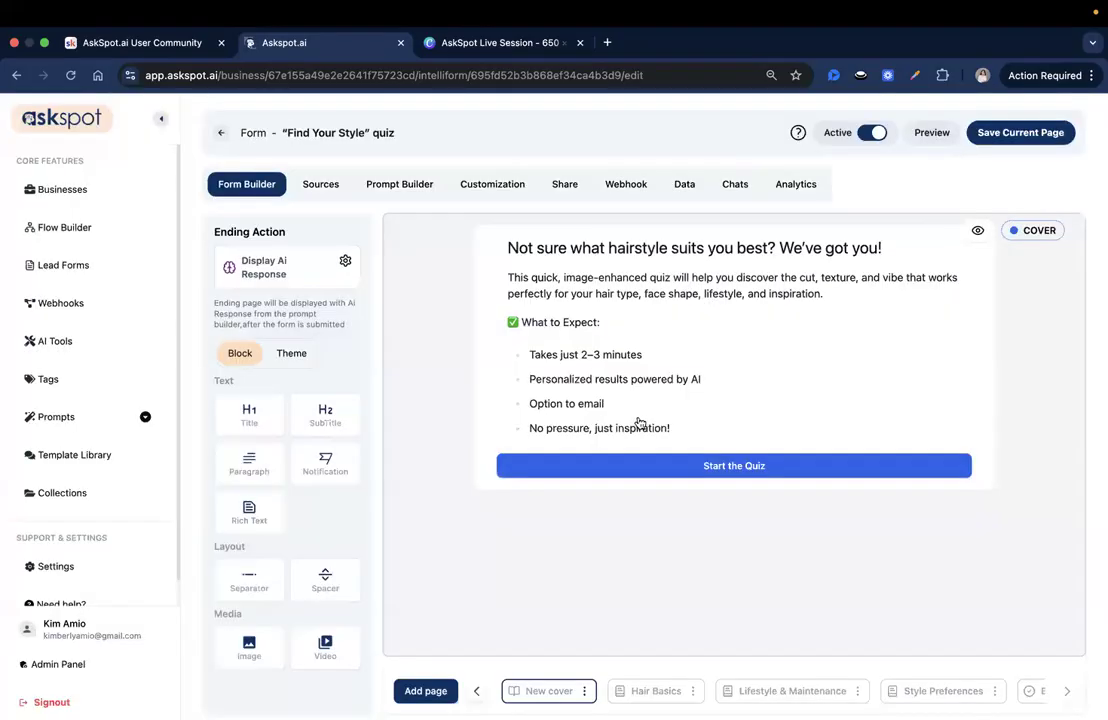
pyautogui.click(1056, 134)
# Step: Add an image block above the cover title and choose Hair Style (1).png from Downloads for it
pyautogui.moveTo(253, 655); pyautogui.dragTo(711, 232)
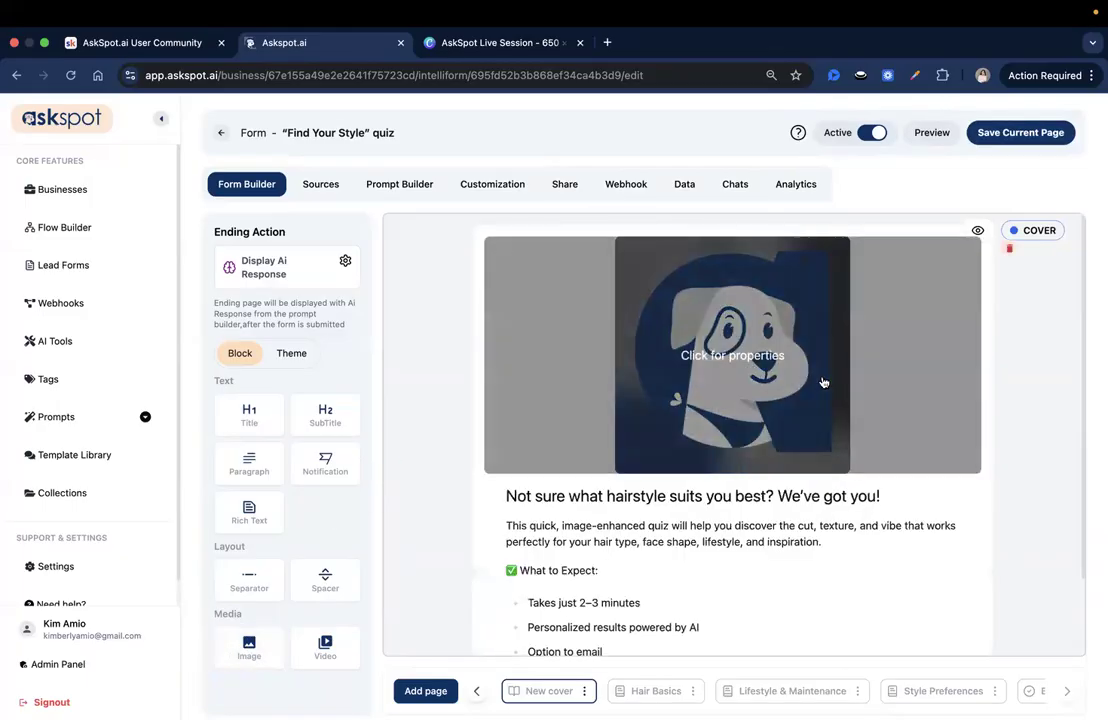
pyautogui.click(745, 365)
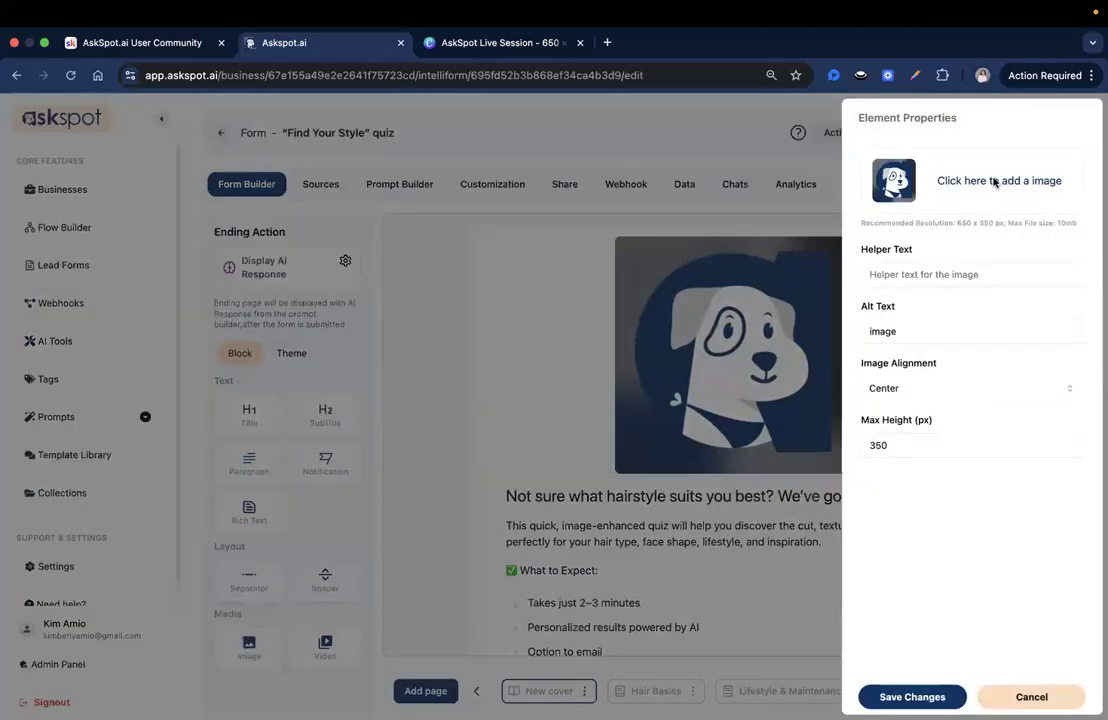
pyautogui.click(994, 181)
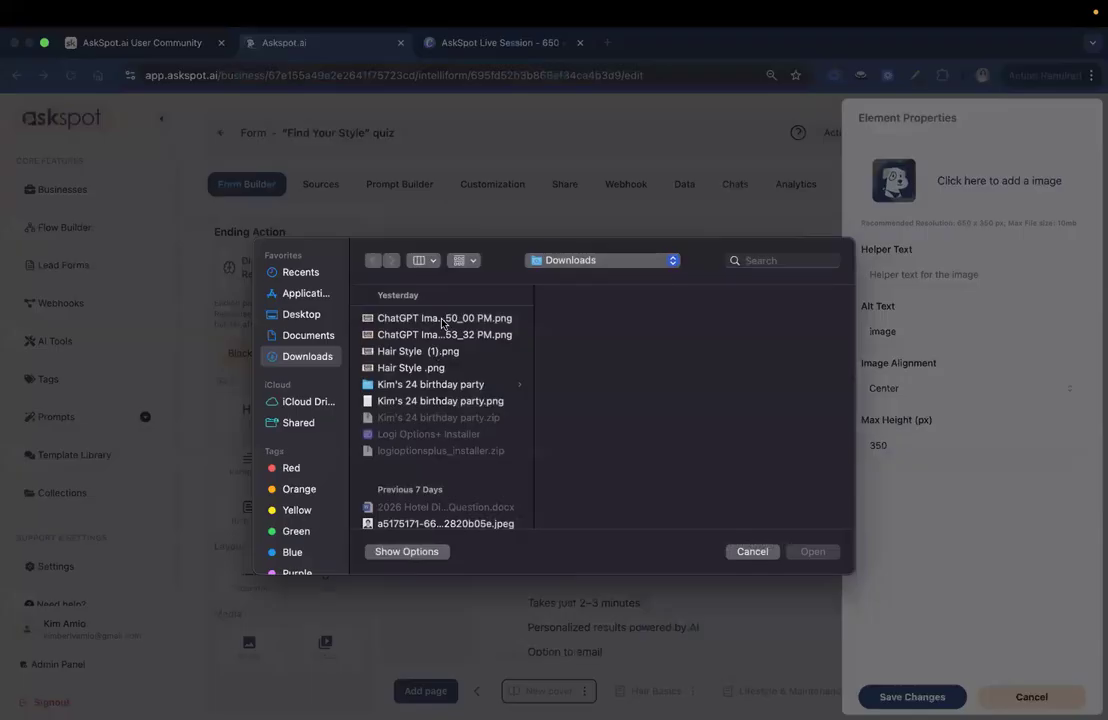
pyautogui.click(450, 351)
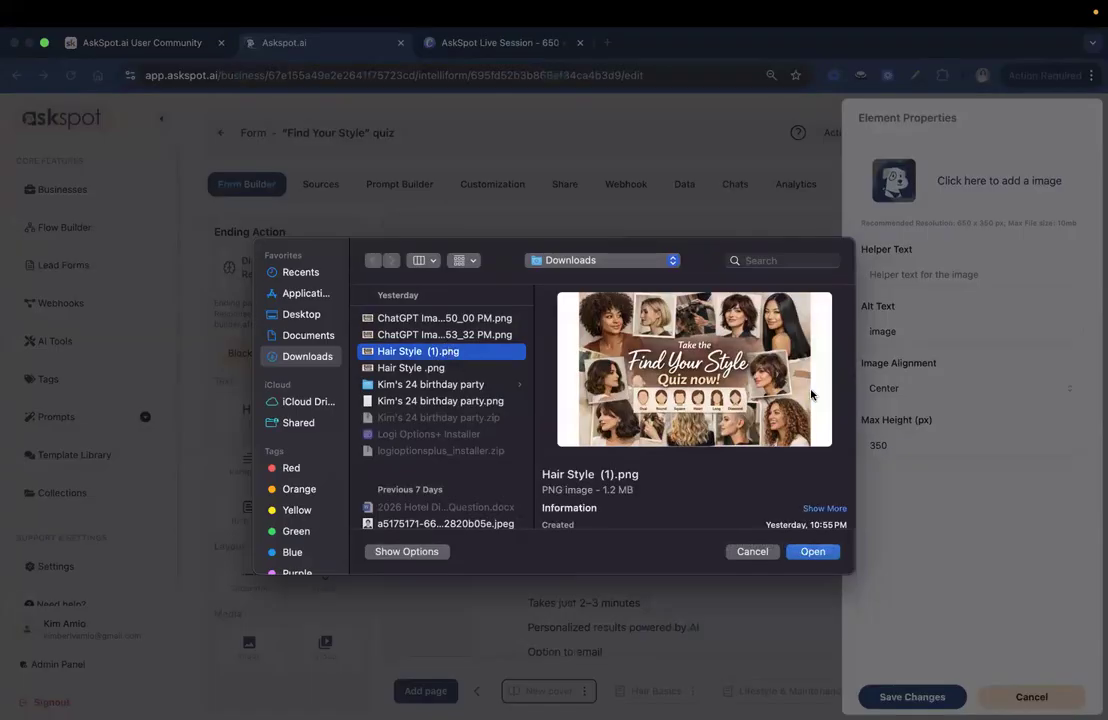
pyautogui.click(813, 553)
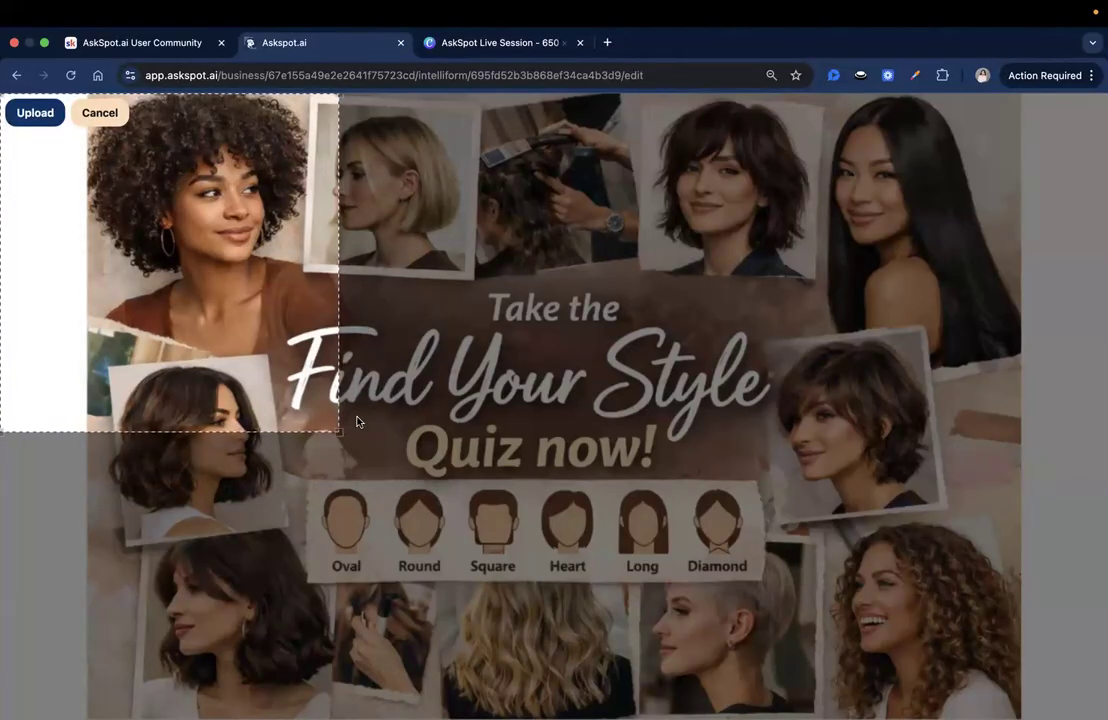
# Step: Enlarge the crop area to nearly the whole picture, upload the image and save the cover page
pyautogui.moveTo(339, 433); pyautogui.dragTo(1105, 716)
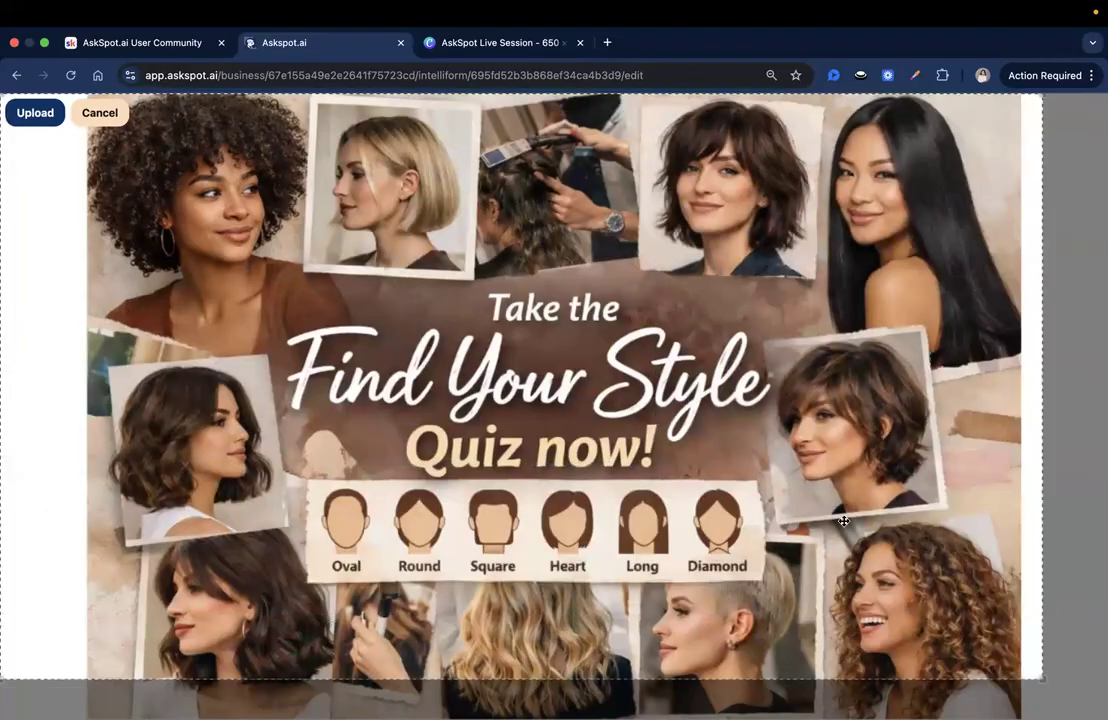
pyautogui.click(35, 112)
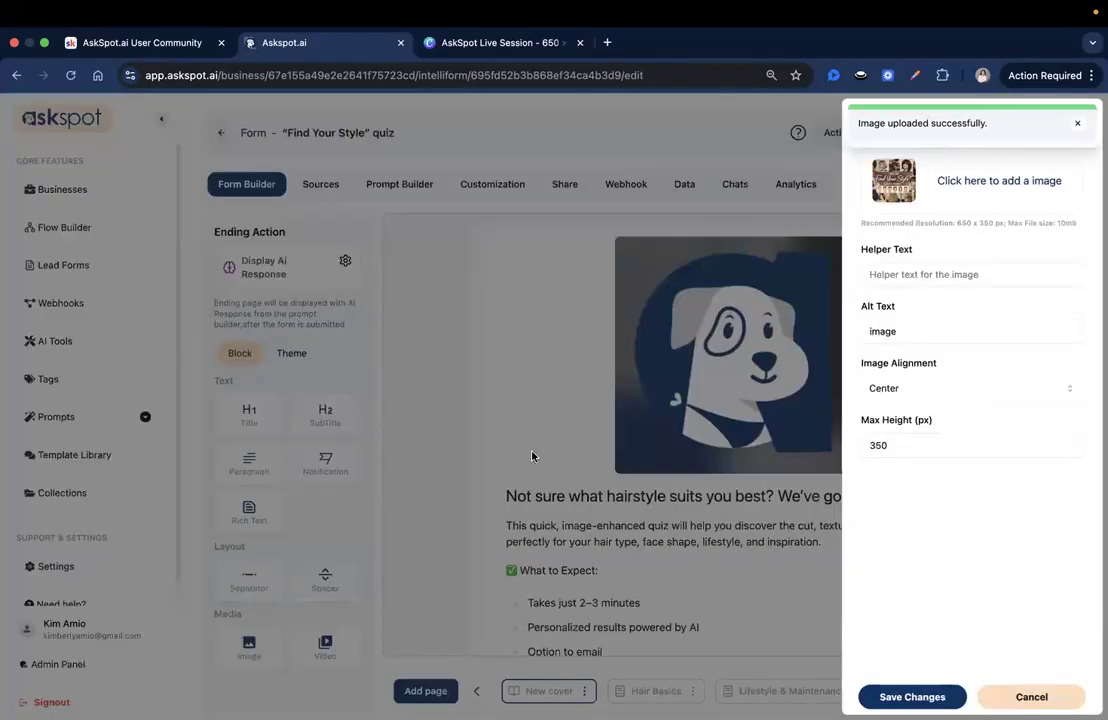
pyautogui.click(912, 697)
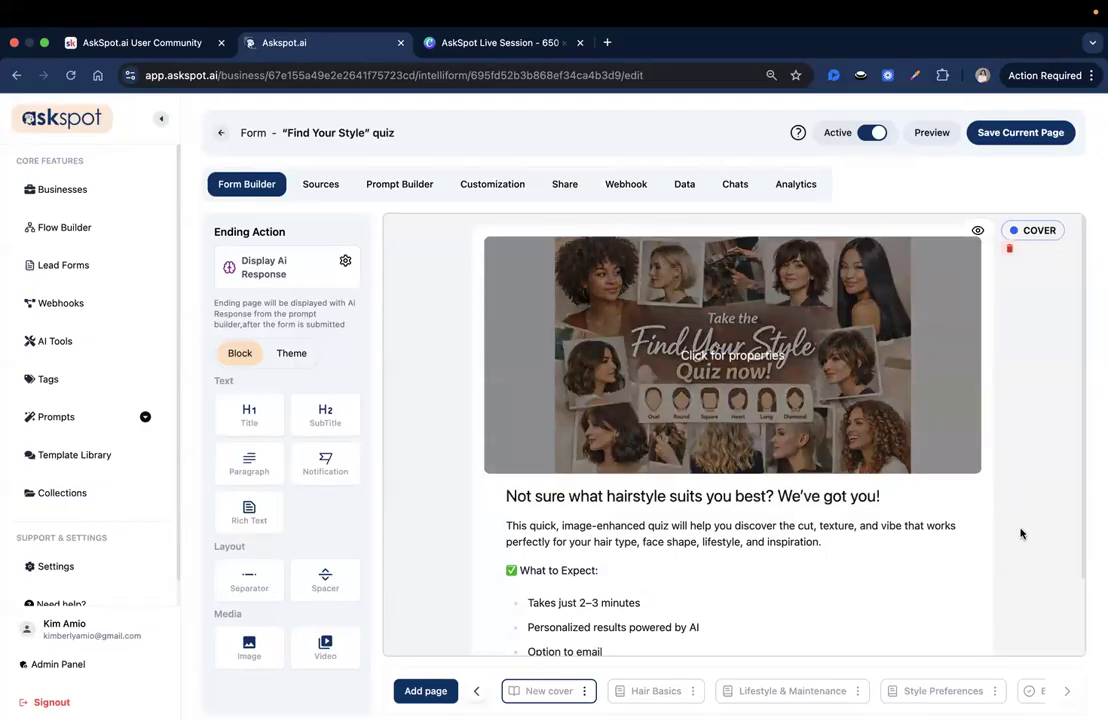
pyautogui.scroll(-1, 1049, 495)
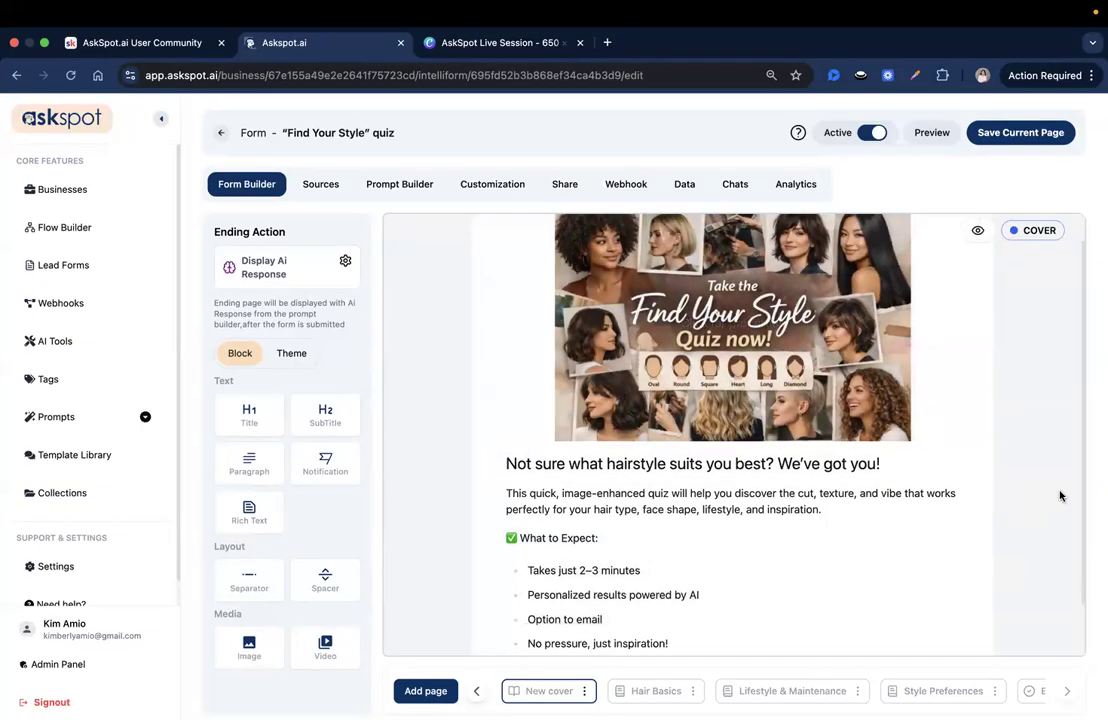
pyautogui.scroll(1, 1060, 495)
pyautogui.scroll(-3, 1057, 493)
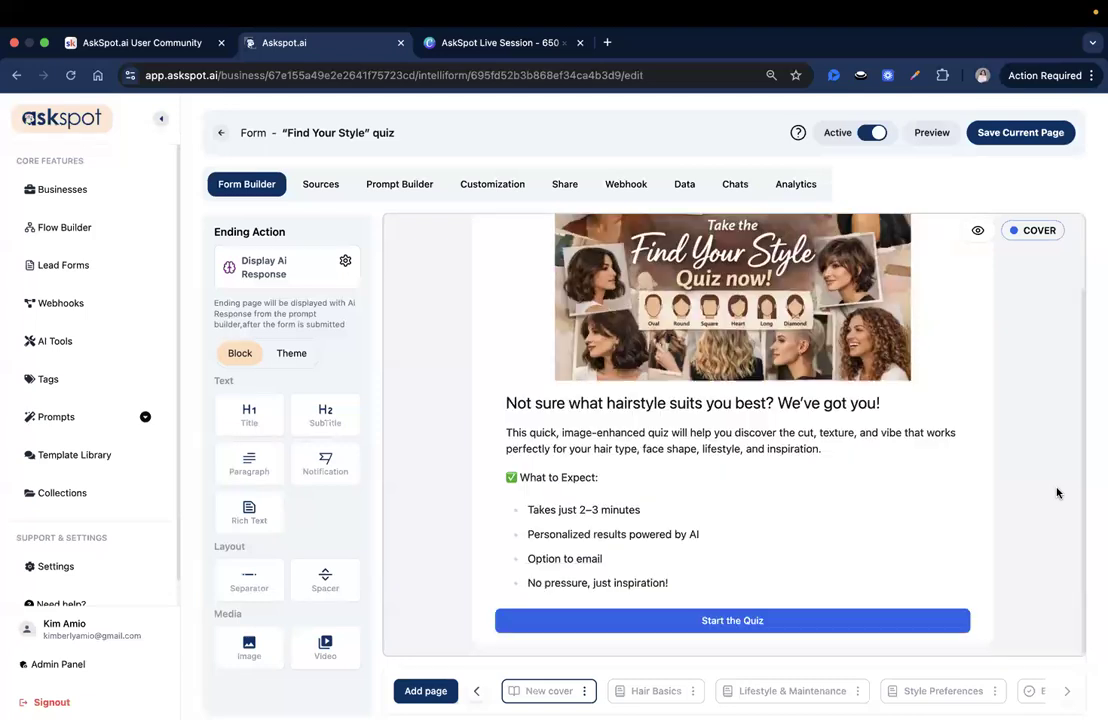
pyautogui.click(1020, 132)
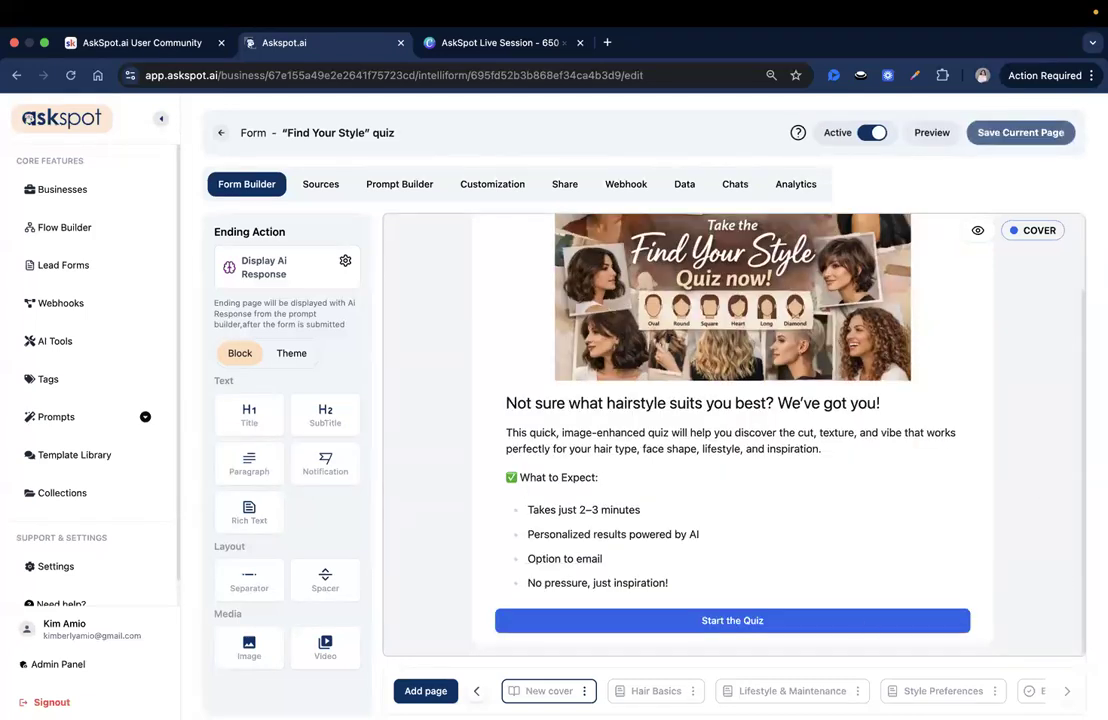
# Step: Rename the cover page to "Welcome" and save the page
pyautogui.click(587, 691)
pyautogui.click(596, 628)
pyautogui.tripleClick(573, 396)
pyautogui.write('W')
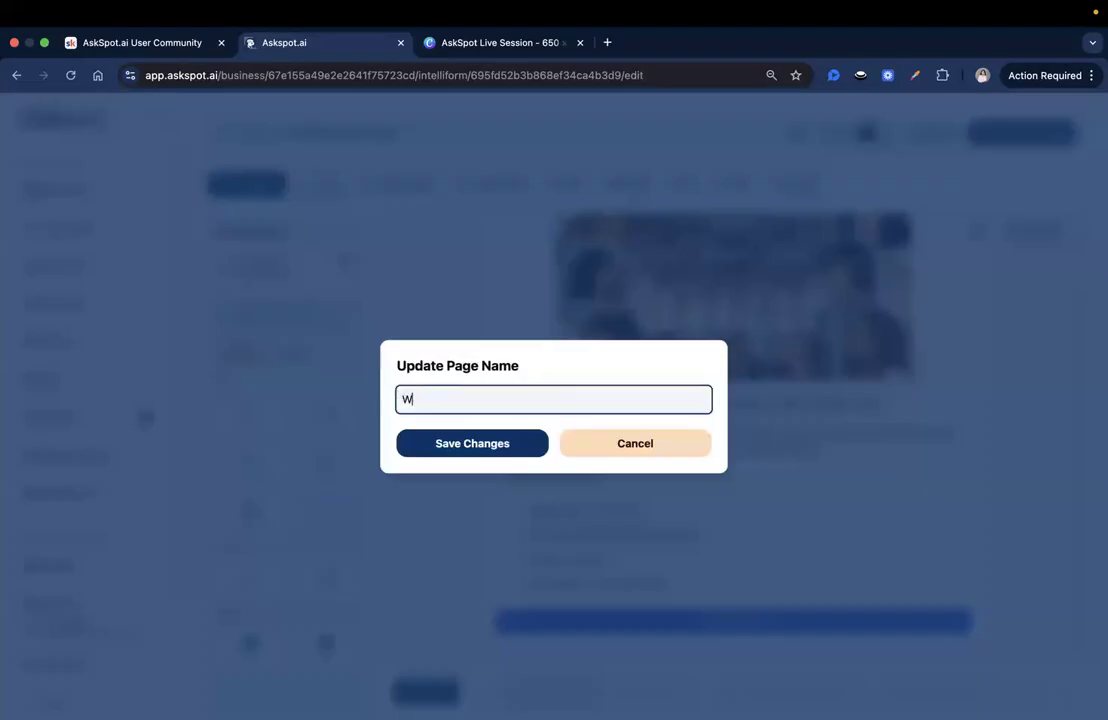
pyautogui.write('elcome')
pyautogui.click(490, 447)
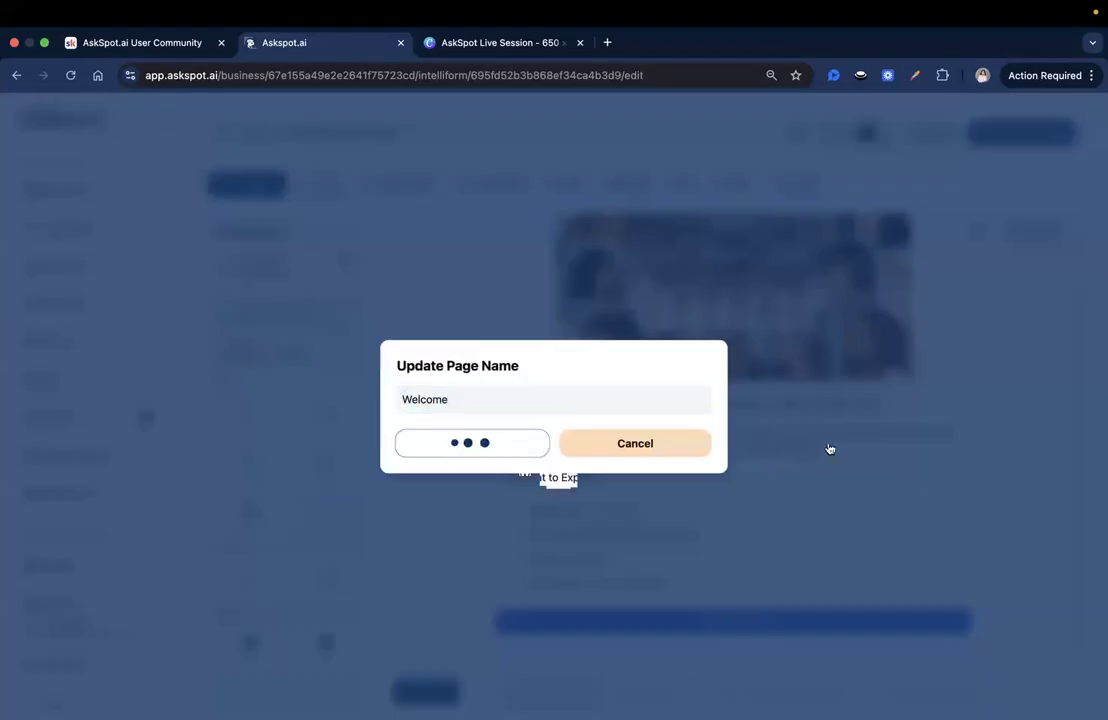
pyautogui.click(1078, 127)
pyautogui.click(1030, 132)
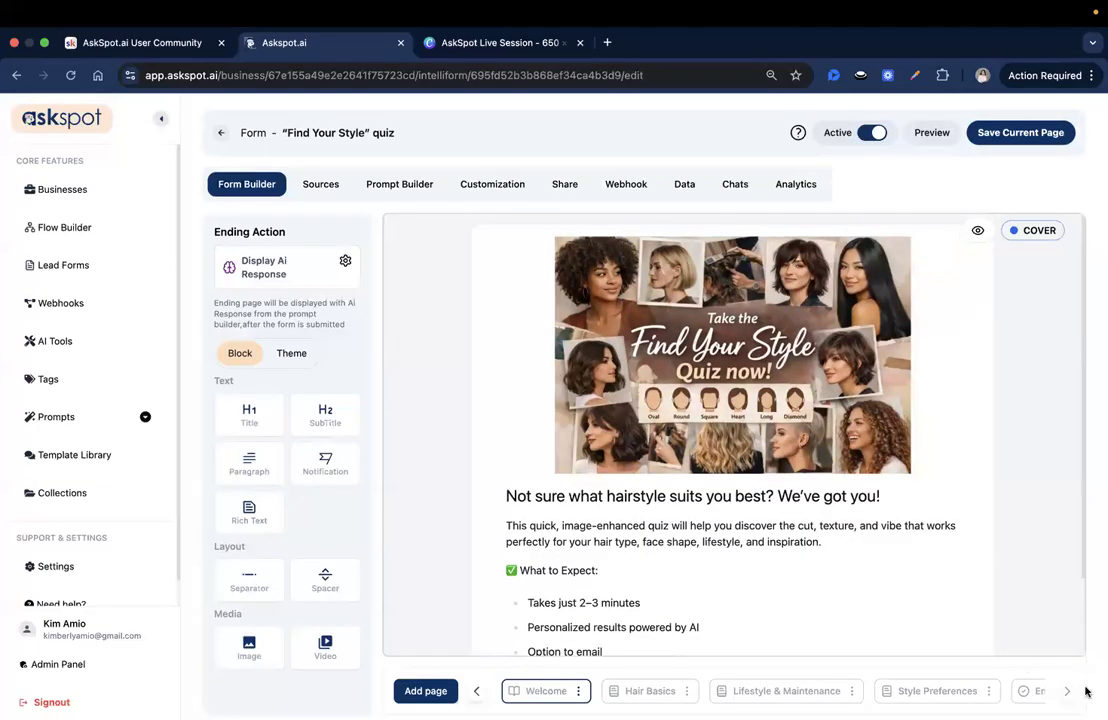
# Step: Review the Hair Basics, Lifestyle & Maintenance, Style Preferences and Ending pages, plus the form's prompt workflow
pyautogui.click(672, 692)
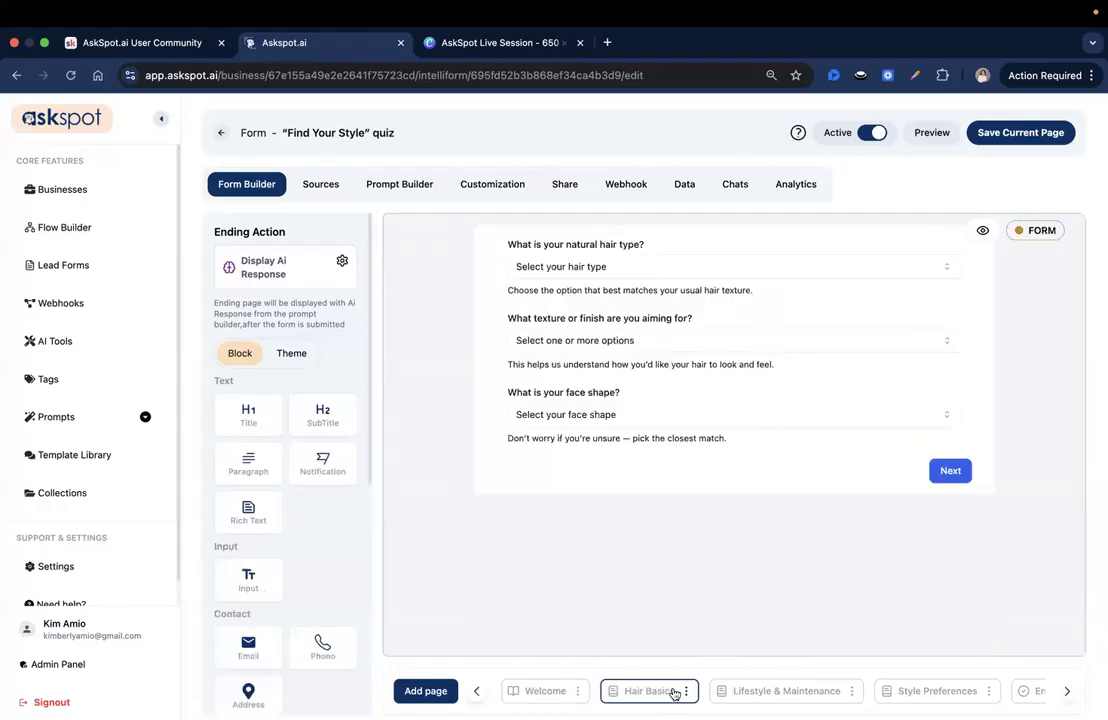
pyautogui.click(790, 691)
pyautogui.click(922, 688)
pyautogui.click(1025, 691)
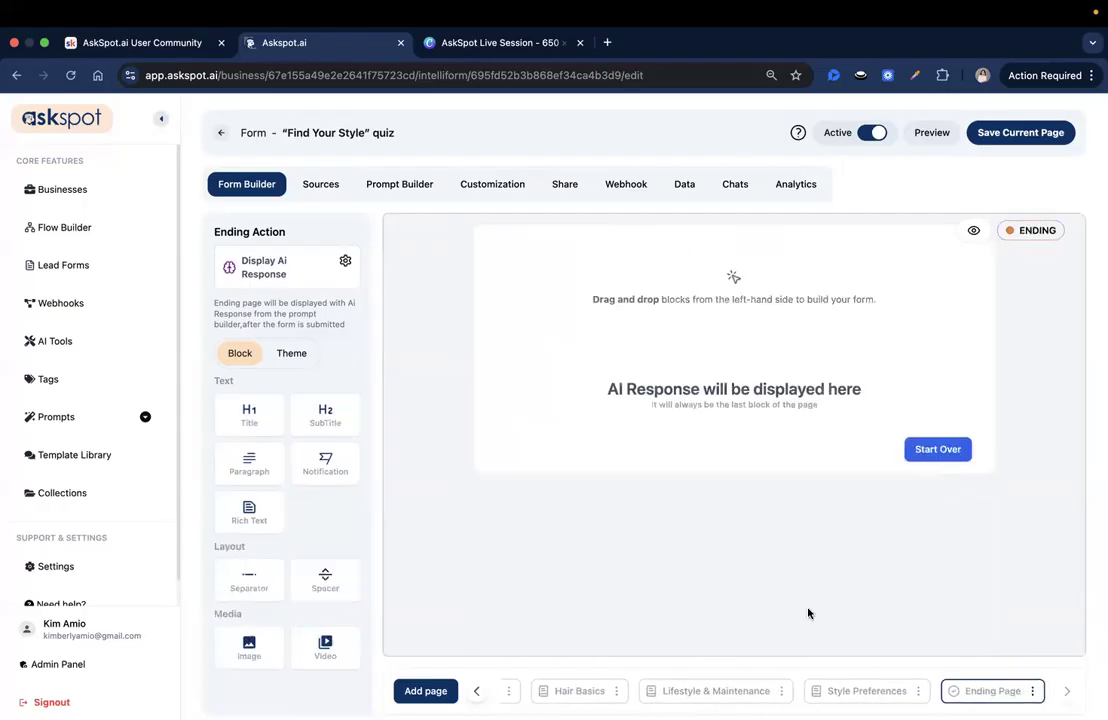
pyautogui.click(399, 183)
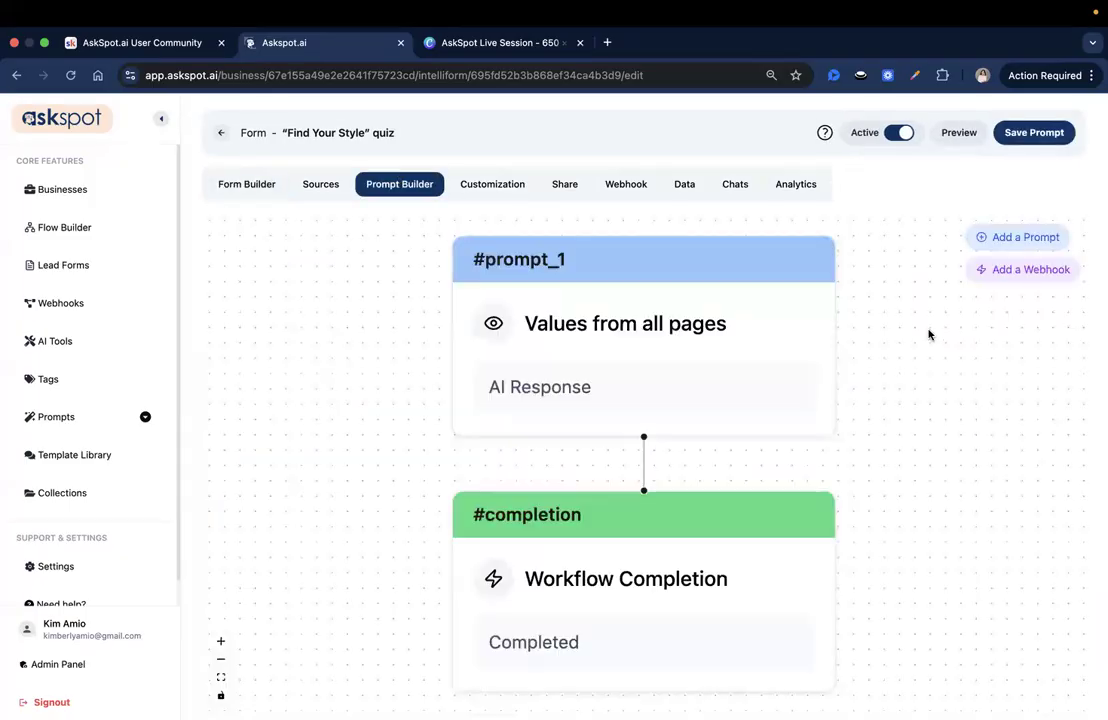
# Step: Enable the progress bar, result page navigation header and user chat with the AI response in the form's customization settings, and save them
pyautogui.click(467, 183)
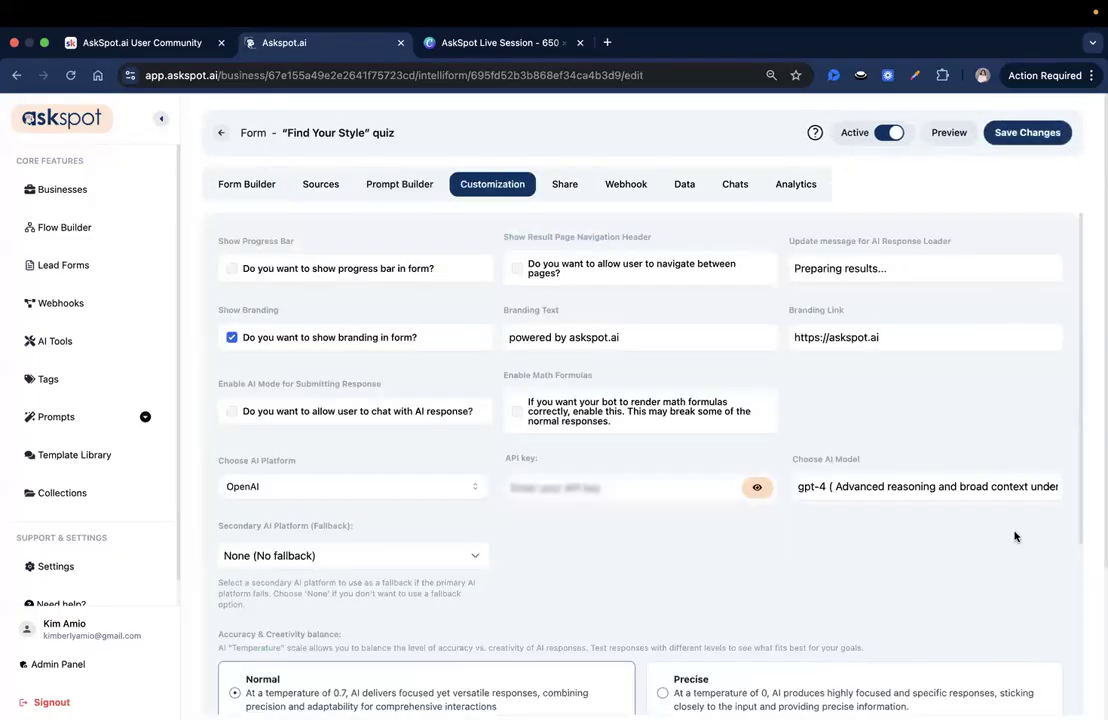
pyautogui.moveTo(240, 268); pyautogui.dragTo(438, 276)
pyautogui.click(979, 519)
pyautogui.click(300, 268)
pyautogui.click(648, 264)
pyautogui.click(844, 270)
pyautogui.click(700, 316)
pyautogui.click(233, 411)
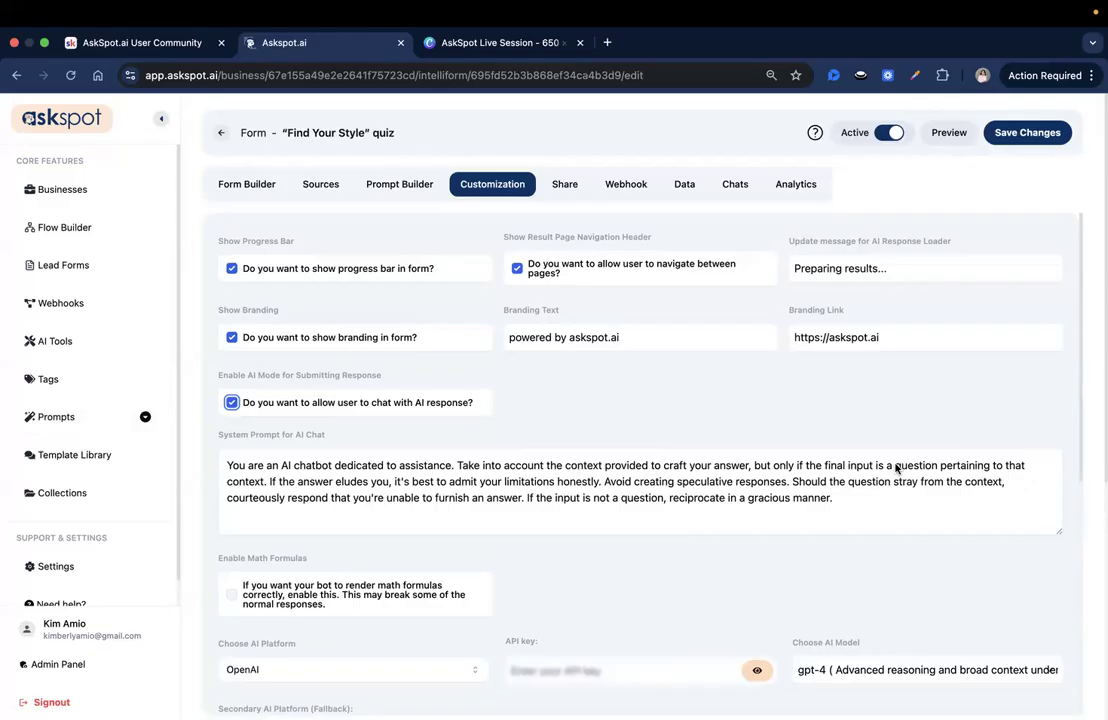
pyautogui.click(1030, 141)
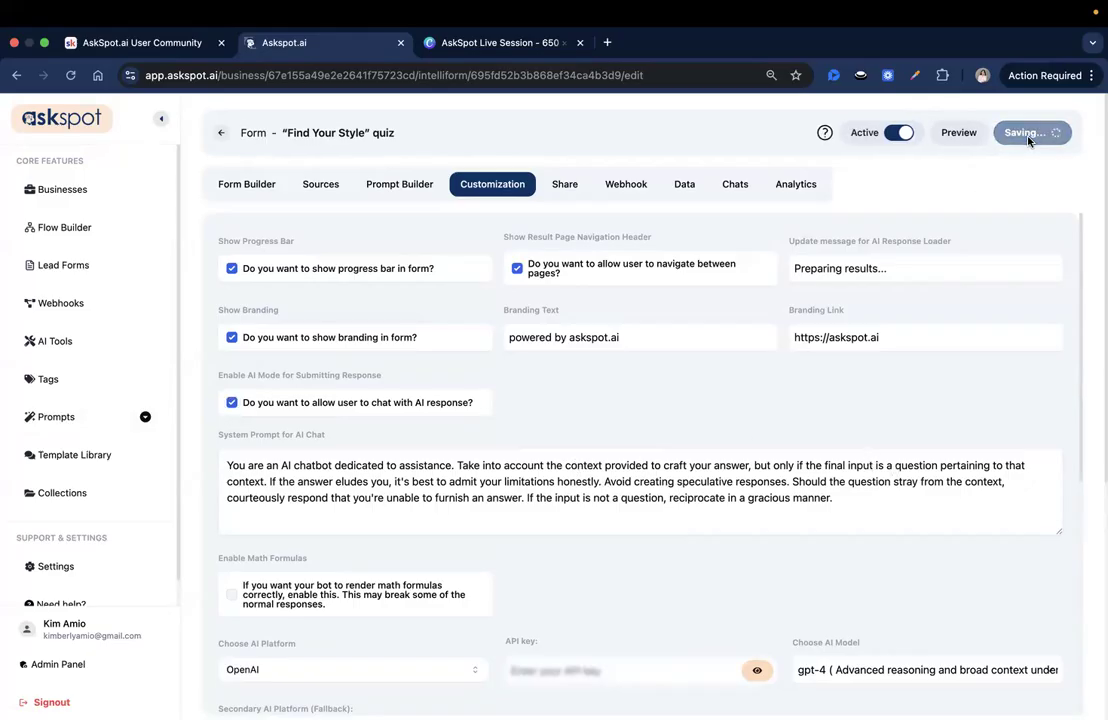
# Step: Open prompt_1 in the form's prompt workflow and paste the prepared virtual hair consultant prompt into its empty prompt text
pyautogui.click(396, 182)
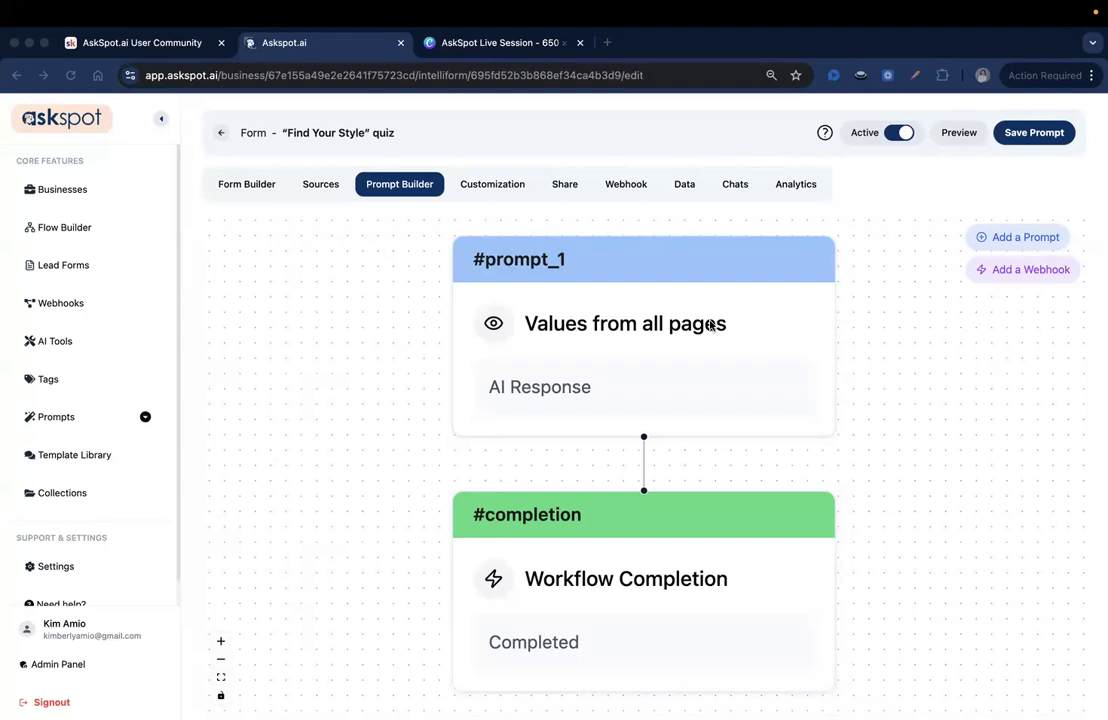
pyautogui.click(650, 381)
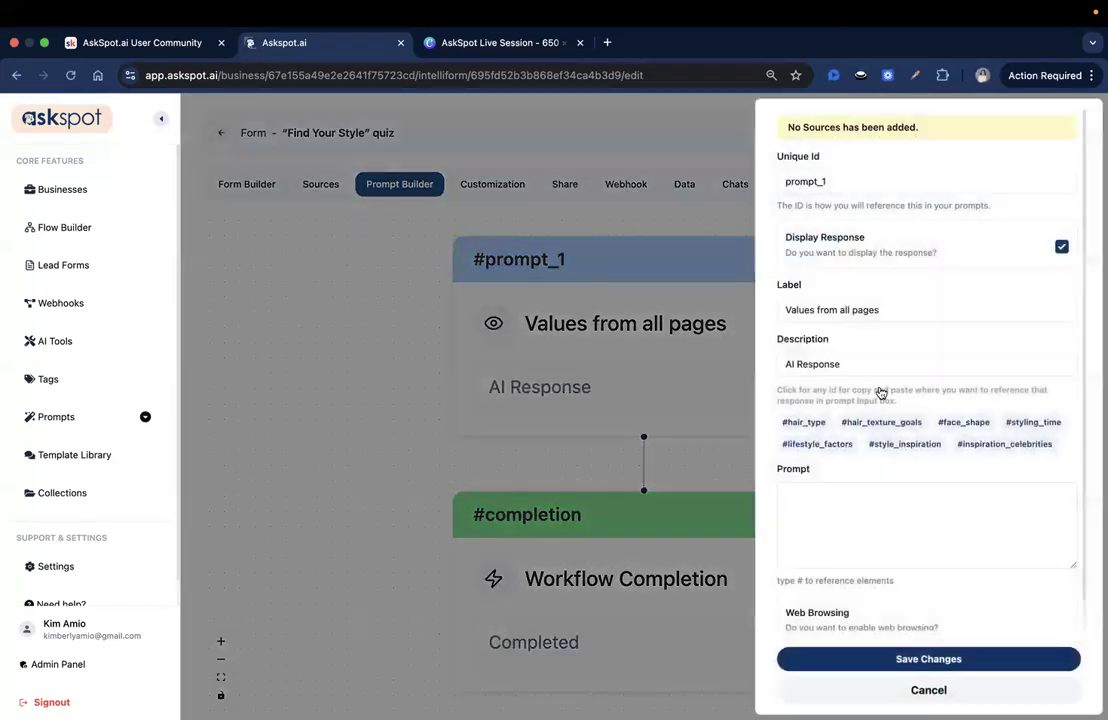
pyautogui.click(879, 513)
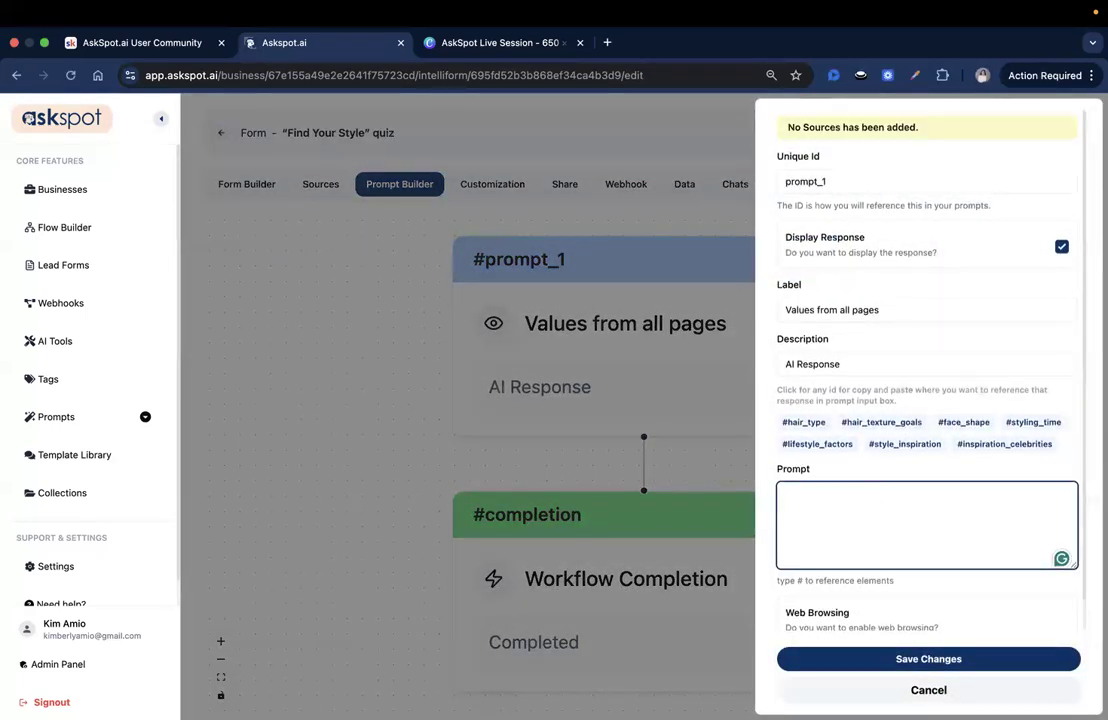
pyautogui.press('super+Tab')
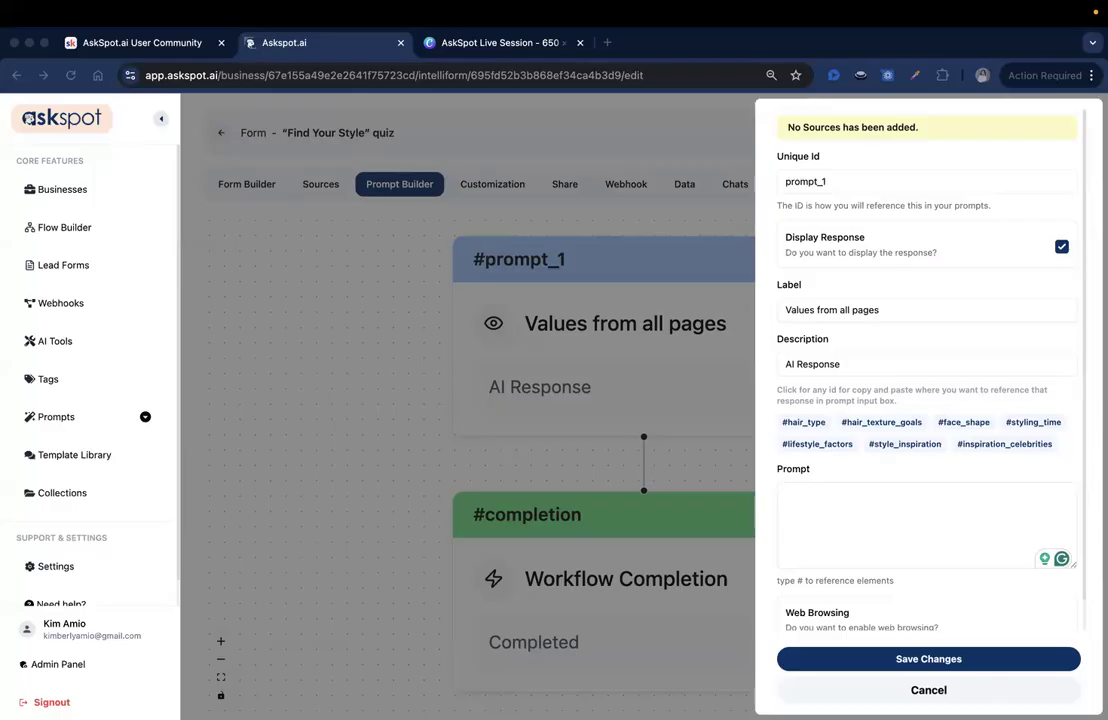
pyautogui.click(846, 495)
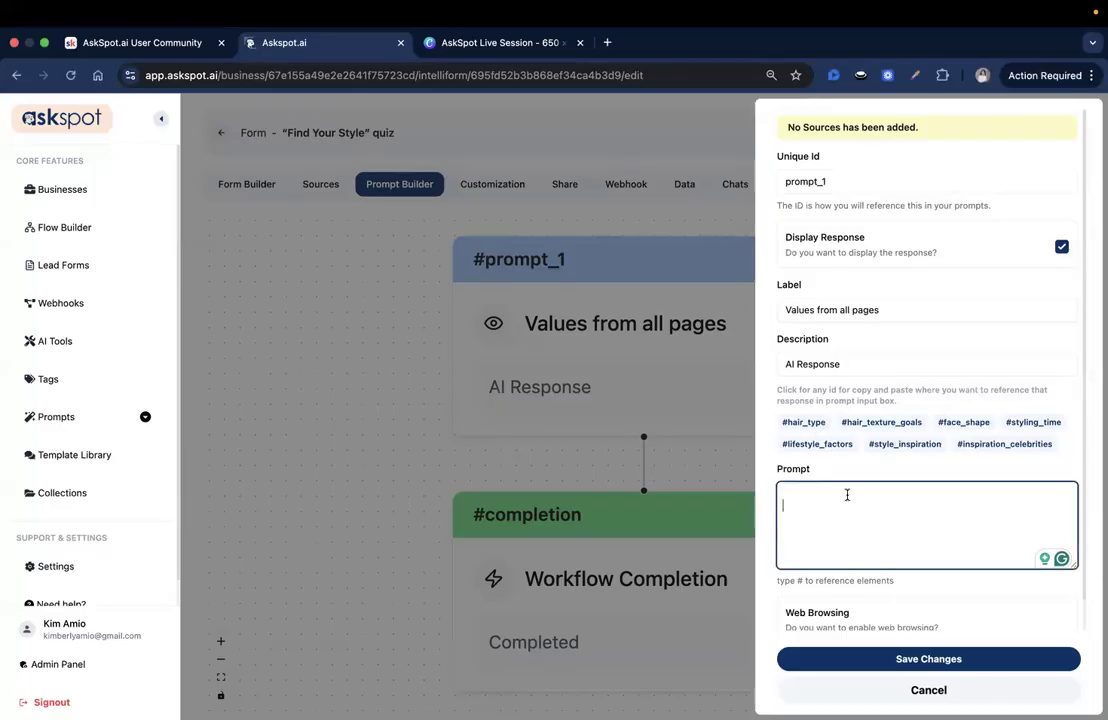
pyautogui.press('super+v')
# Step: Review the opening instruction of the pasted prompt, covering the virtual hair consultant role and the personalized hairstyle recommendation
pyautogui.scroll(20, 856, 500)
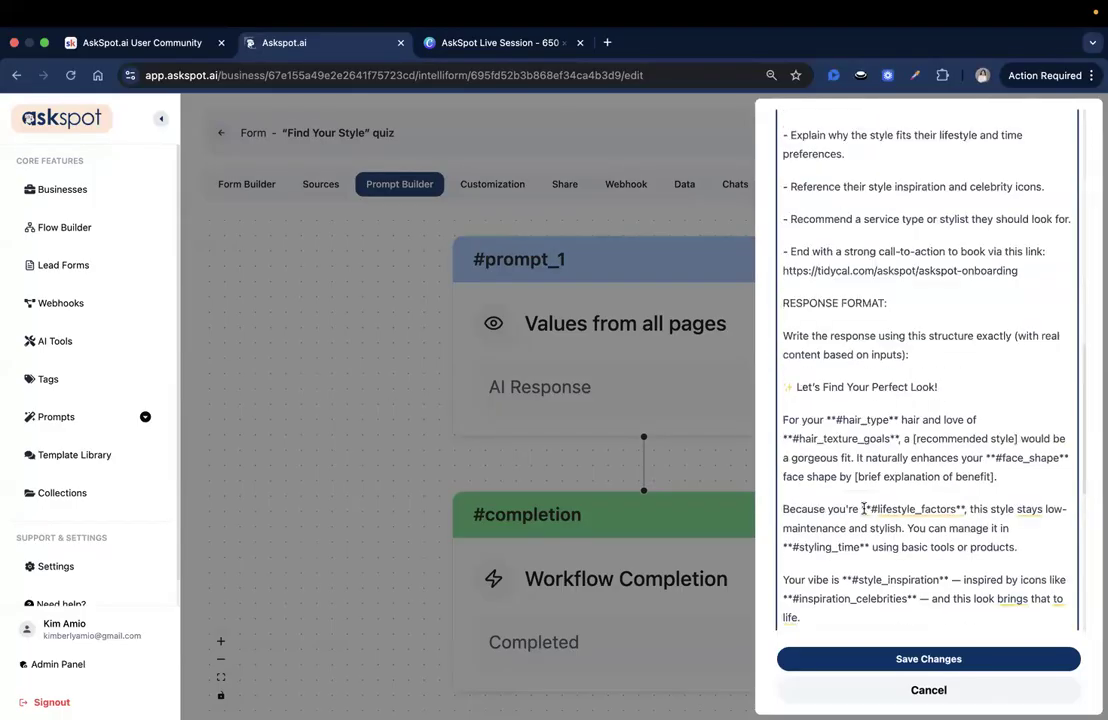
pyautogui.scroll(5, 866, 506)
pyautogui.scroll(-2, 833, 393)
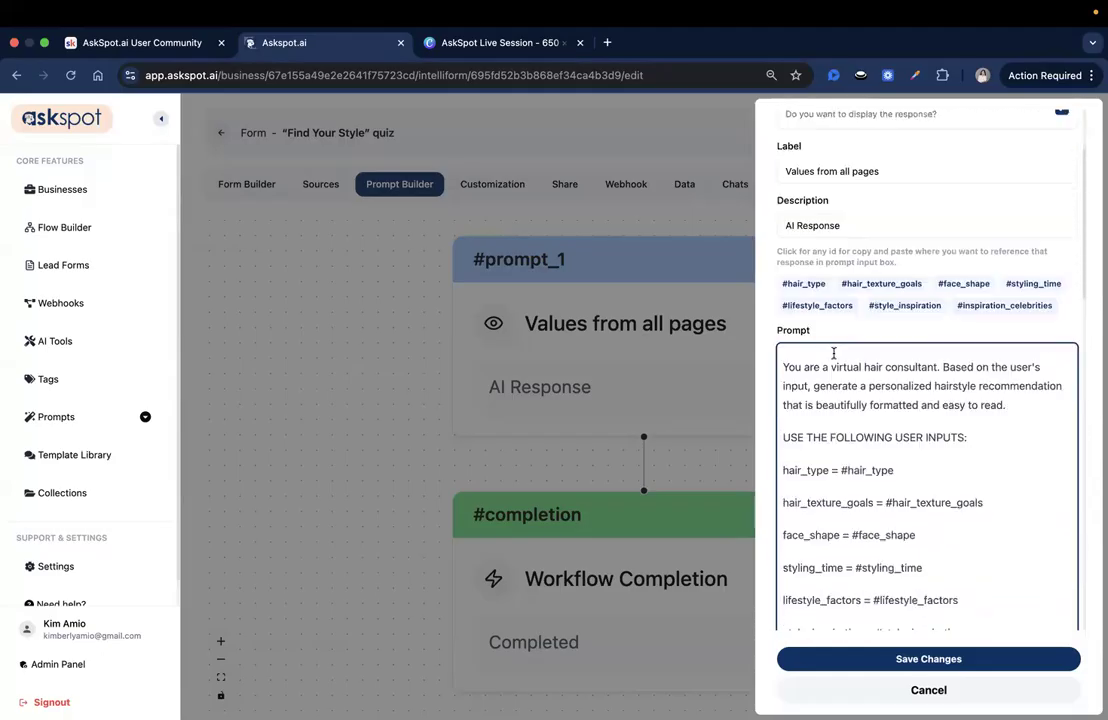
pyautogui.click(1008, 406)
pyautogui.tripleClick(821, 372)
pyautogui.click(814, 370)
pyautogui.click(833, 369)
pyautogui.click(1026, 406)
pyautogui.doubleClick(889, 405)
pyautogui.click(1006, 410)
pyautogui.tripleClick(987, 399)
pyautogui.click(987, 399)
pyautogui.scroll(-1, 906, 397)
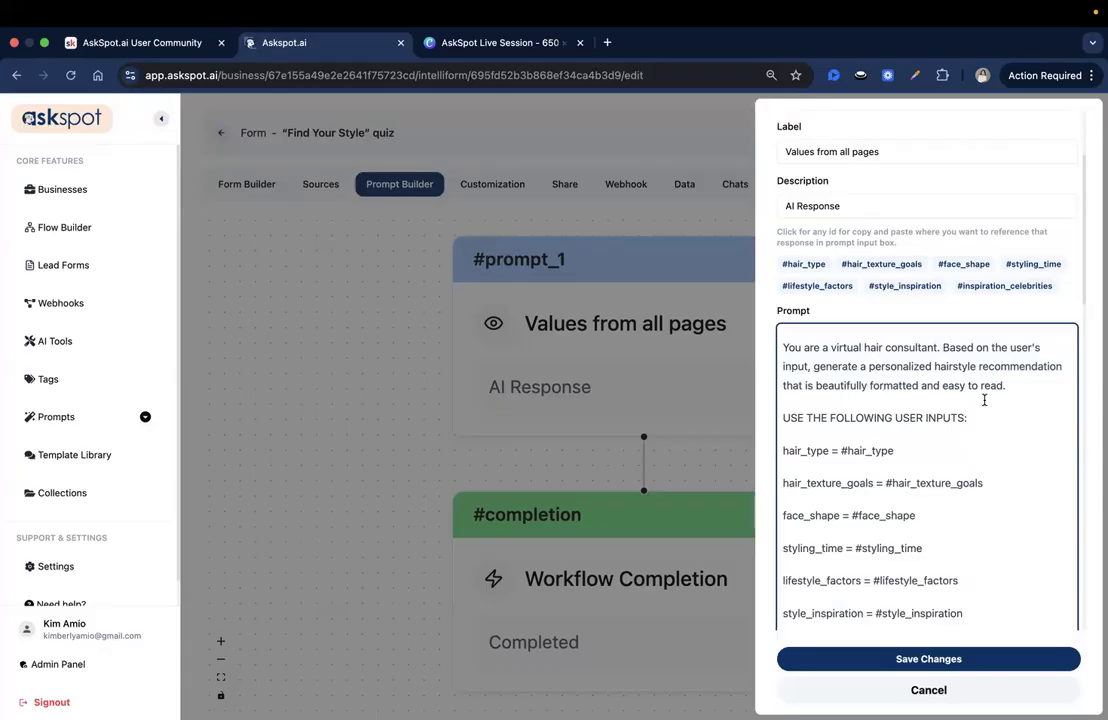
pyautogui.scroll(-2, 984, 400)
pyautogui.scroll(-4, 984, 400)
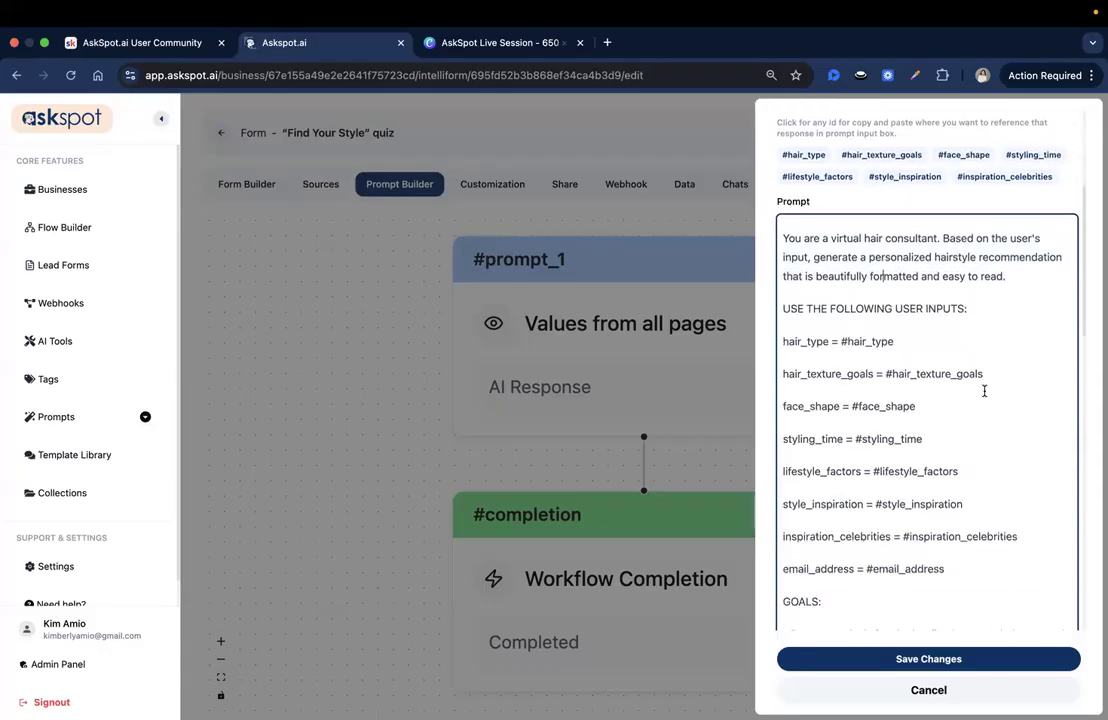
pyautogui.moveTo(808, 226); pyautogui.dragTo(893, 226)
pyautogui.click(1003, 233)
pyautogui.click(927, 254)
pyautogui.click(987, 336)
# Step: Compare the prompt's list of user inputs with the available field IDs, copying one ID to the clipboard
pyautogui.scroll(1, 906, 289)
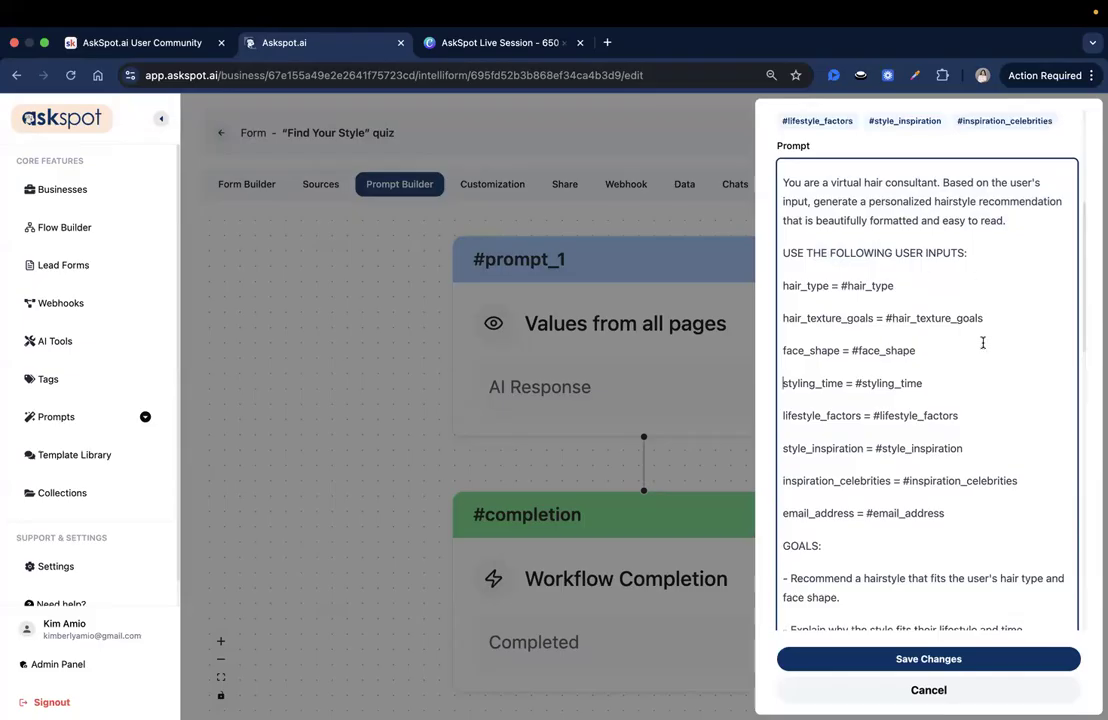
pyautogui.scroll(5, 999, 470)
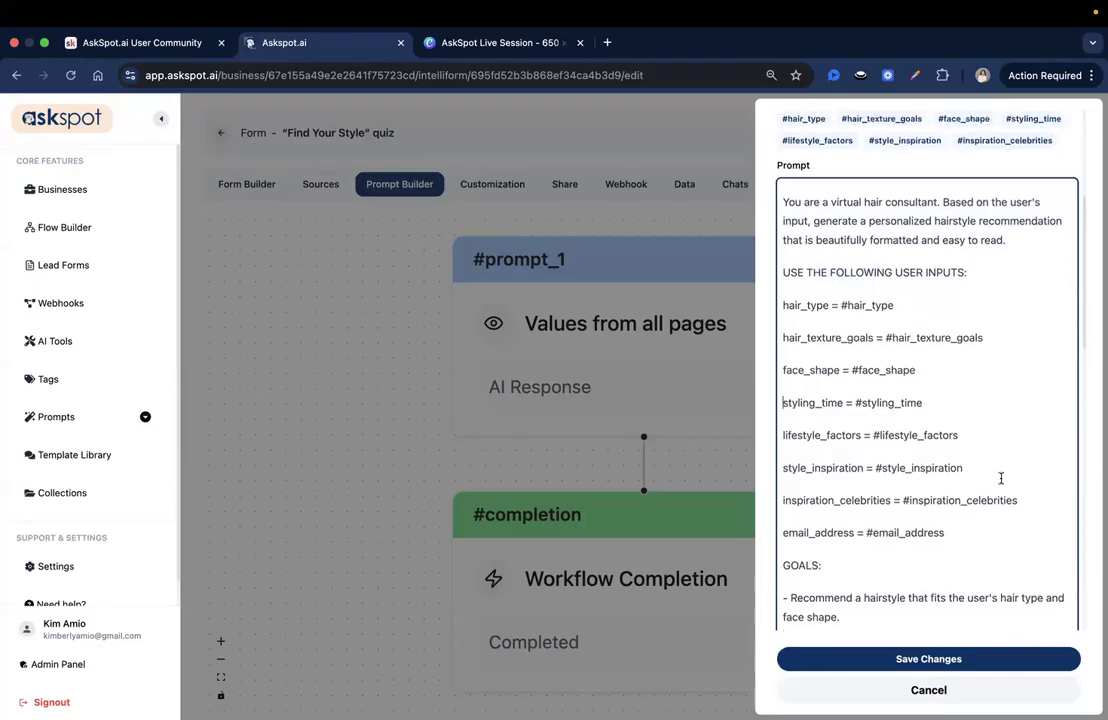
pyautogui.moveTo(782, 260)
pyautogui.mouseDown()
pyautogui.moveTo(1078, 287)
pyautogui.moveTo(1063, 307)
pyautogui.moveTo(793, 295)
pyautogui.moveTo(783, 257)
pyautogui.mouseUp()
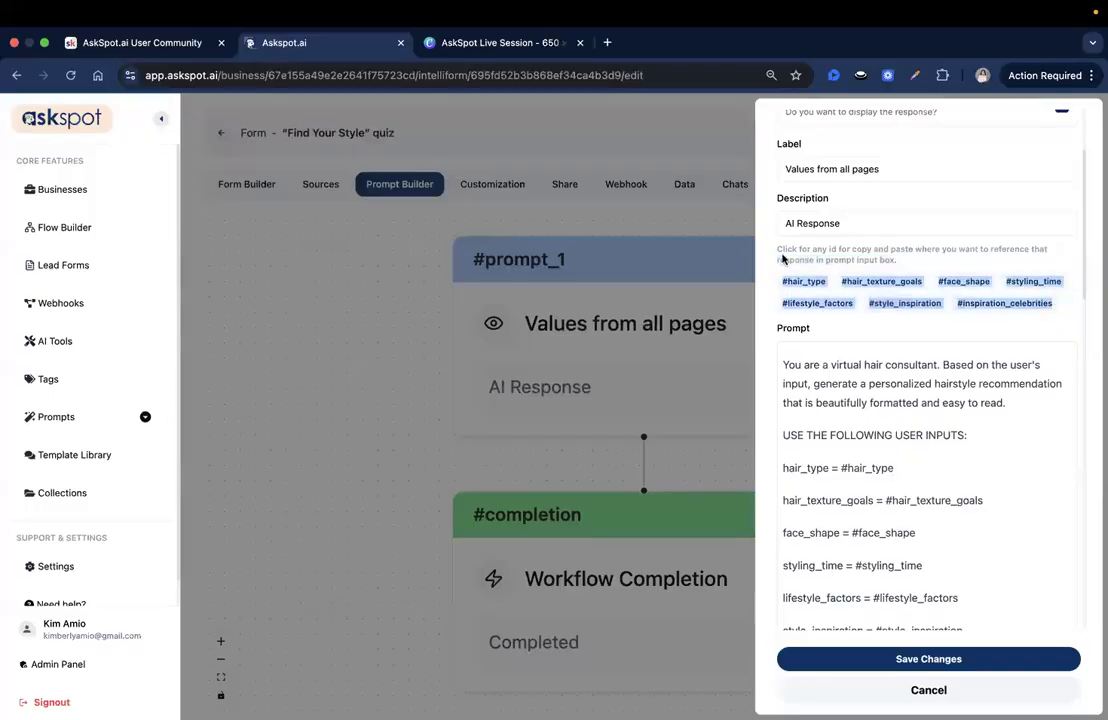
pyautogui.click(794, 256)
pyautogui.scroll(-2, 932, 460)
pyautogui.scroll(-1, 809, 265)
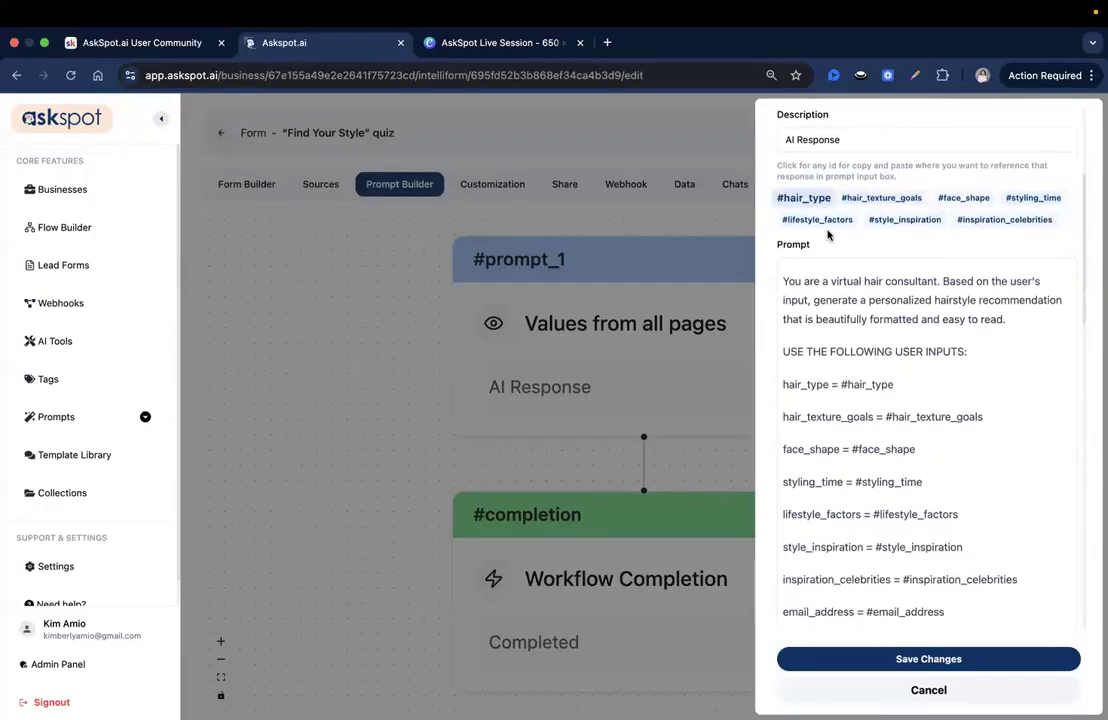
pyautogui.click(816, 221)
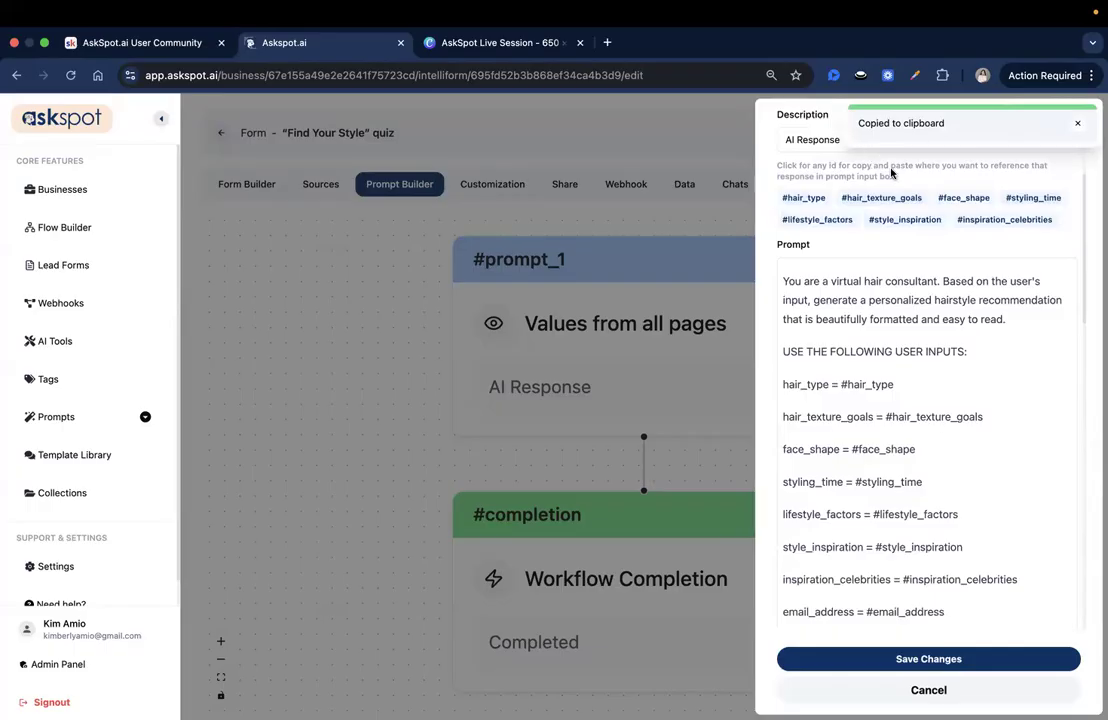
pyautogui.scroll(-3, 932, 600)
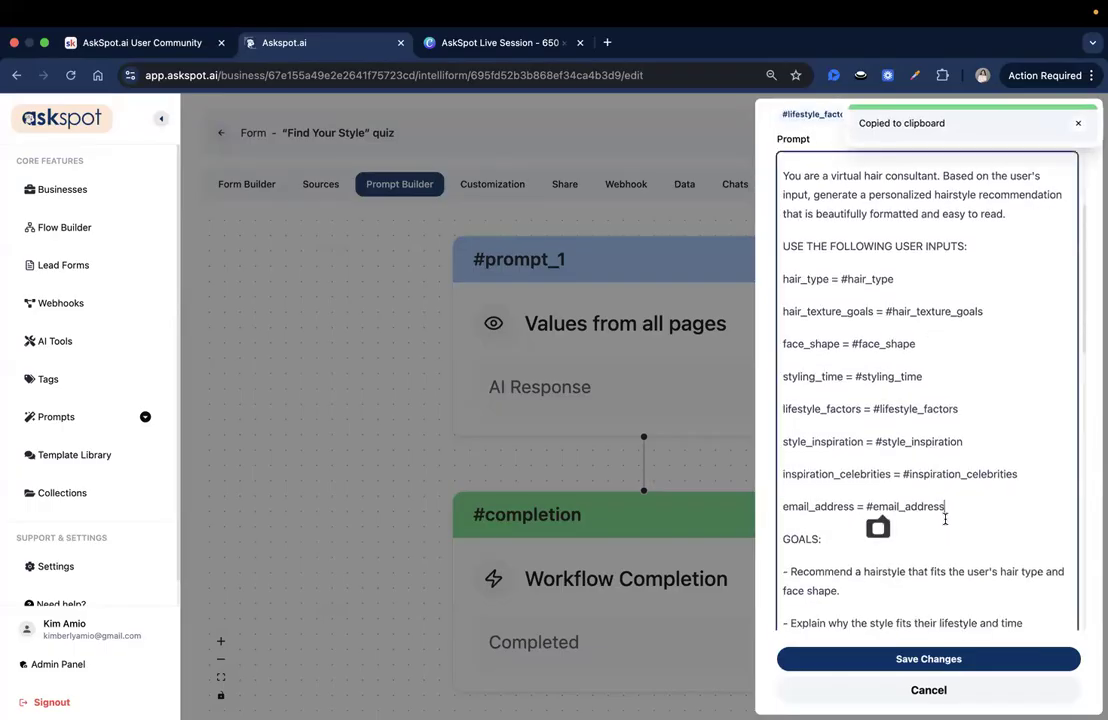
pyautogui.scroll(-1, 943, 490)
pyautogui.scroll(-4, 940, 460)
pyautogui.scroll(-1, 935, 451)
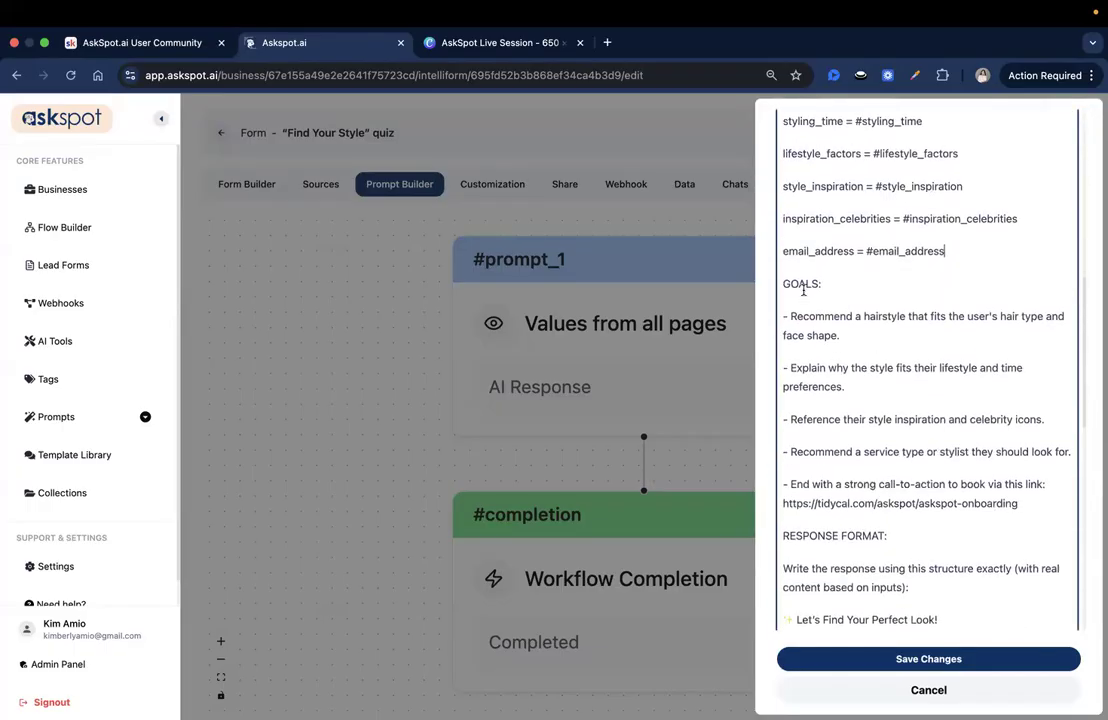
# Step: Review the prompt's GOALS section, from the hairstyle recommendation to the call-to-action with the booking link
pyautogui.doubleClick(802, 285)
pyautogui.click(877, 376)
pyautogui.scroll(-2, 877, 364)
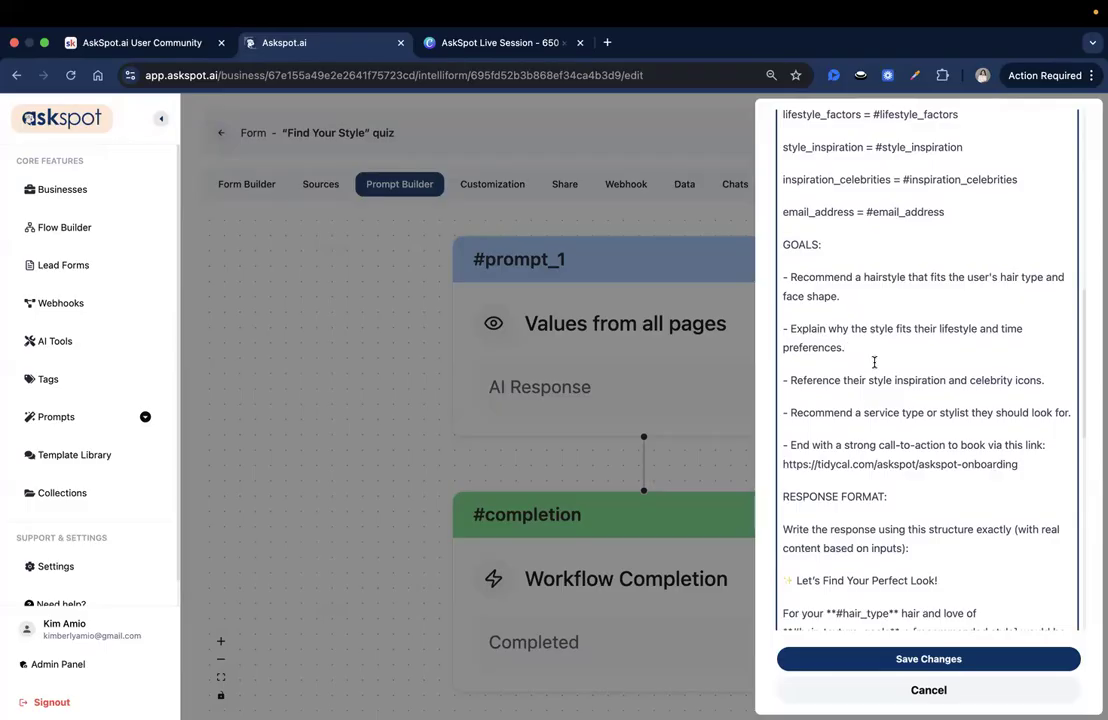
pyautogui.doubleClick(884, 277)
pyautogui.click(1004, 272)
pyautogui.scroll(-1, 847, 295)
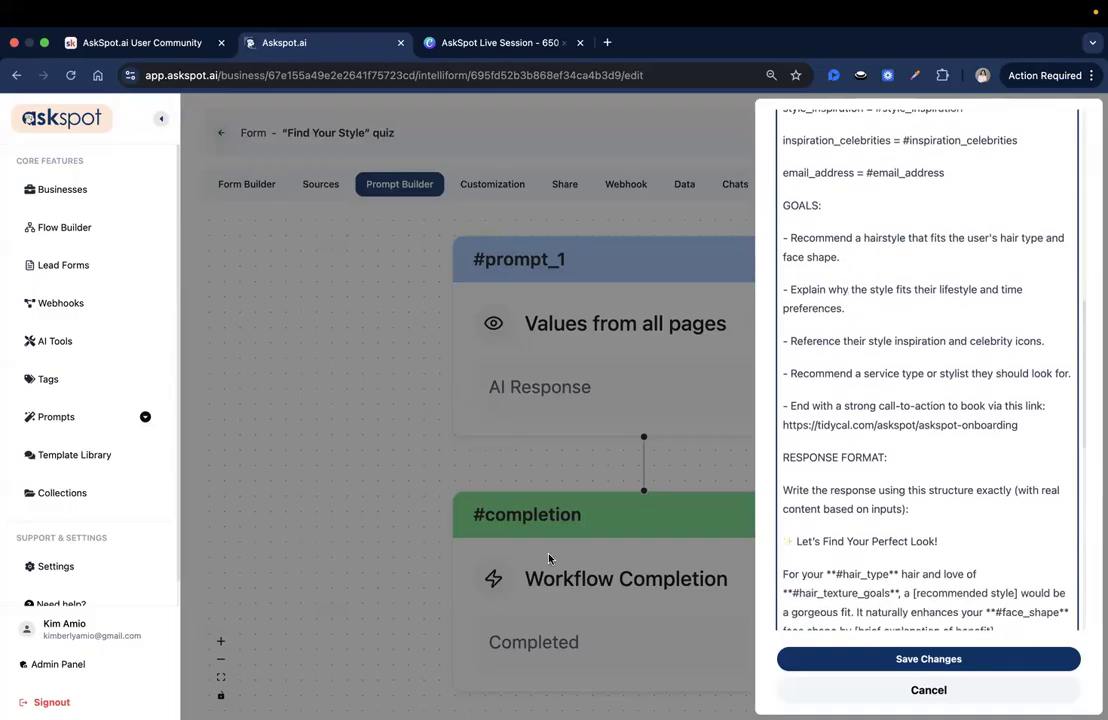
pyautogui.click(849, 290)
pyautogui.scroll(-2, 960, 326)
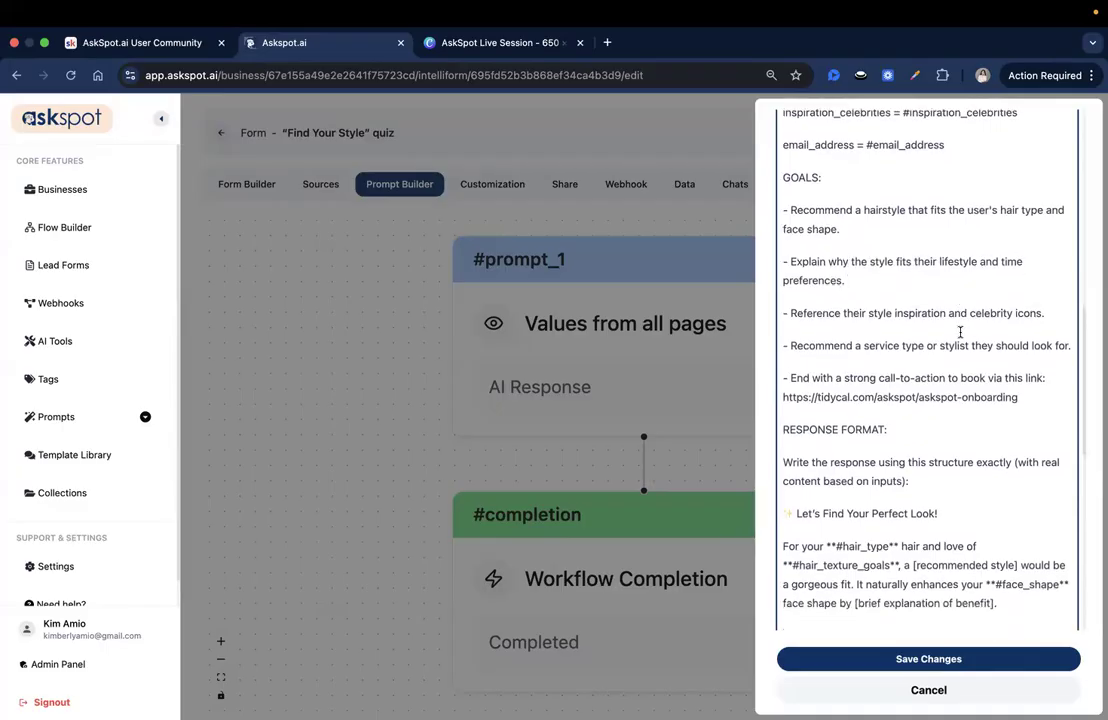
pyautogui.doubleClick(857, 276)
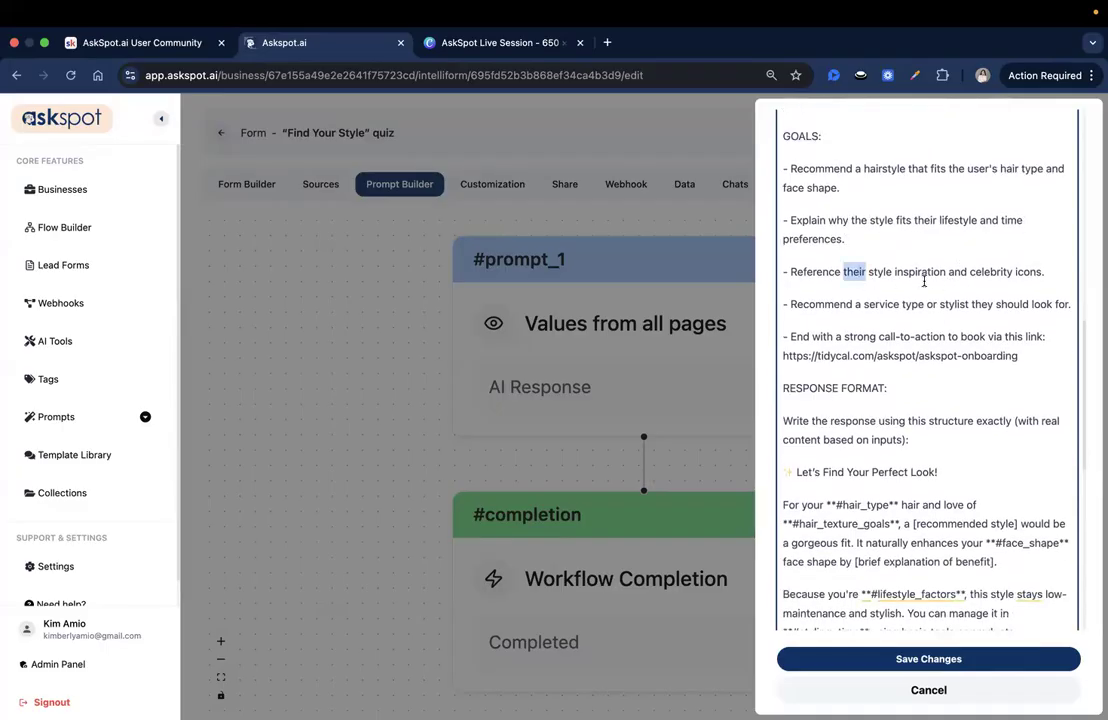
pyautogui.doubleClick(992, 274)
pyautogui.scroll(-1, 850, 275)
pyautogui.click(920, 275)
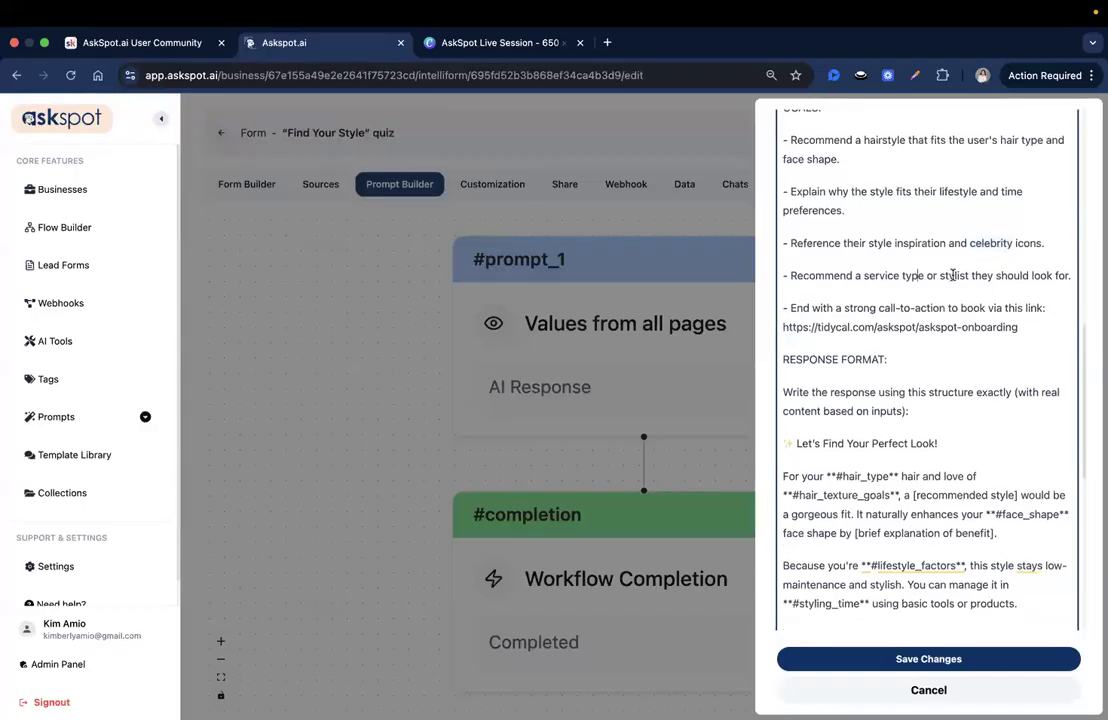
pyautogui.click(1050, 275)
pyautogui.click(1046, 324)
pyautogui.moveTo(1051, 327)
pyautogui.mouseDown()
pyautogui.moveTo(941, 330)
pyautogui.moveTo(1031, 334)
pyautogui.mouseUp()
pyautogui.click(795, 339)
pyautogui.moveTo(804, 333); pyautogui.dragTo(1032, 331)
# Step: Examine the prompt's RESPONSE FORMAT section, including its heading, field placeholders, salon request and booking text
pyautogui.scroll(-3, 1032, 331)
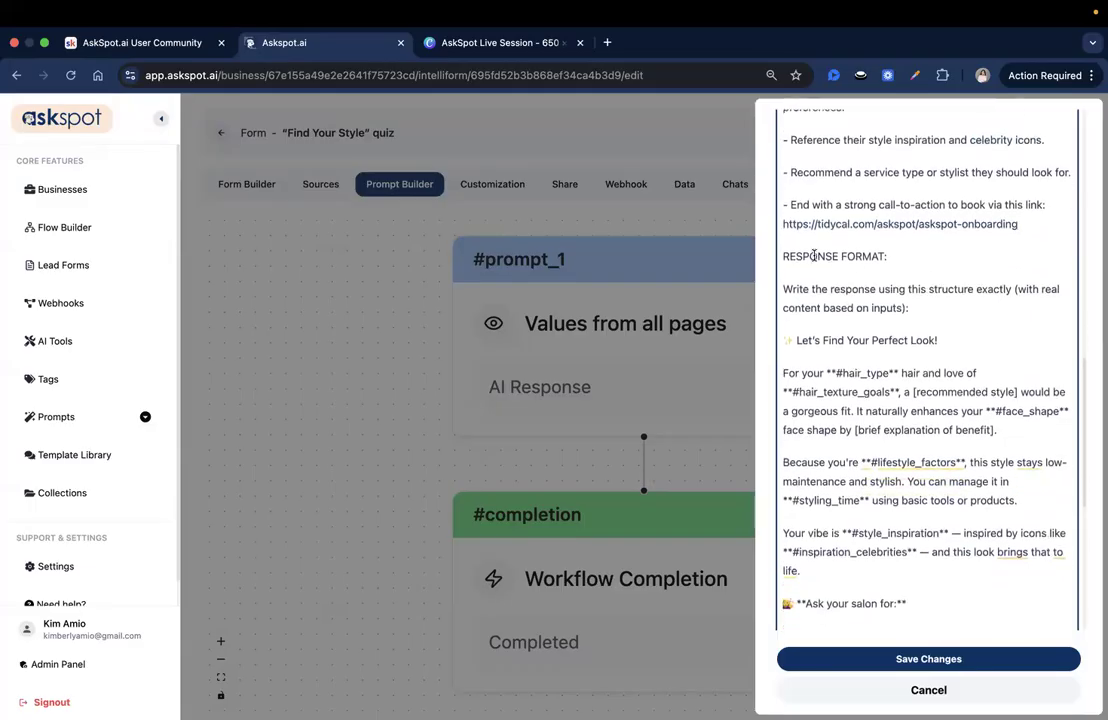
pyautogui.tripleClick(814, 256)
pyautogui.scroll(-1, 900, 300)
pyautogui.doubleClick(834, 270)
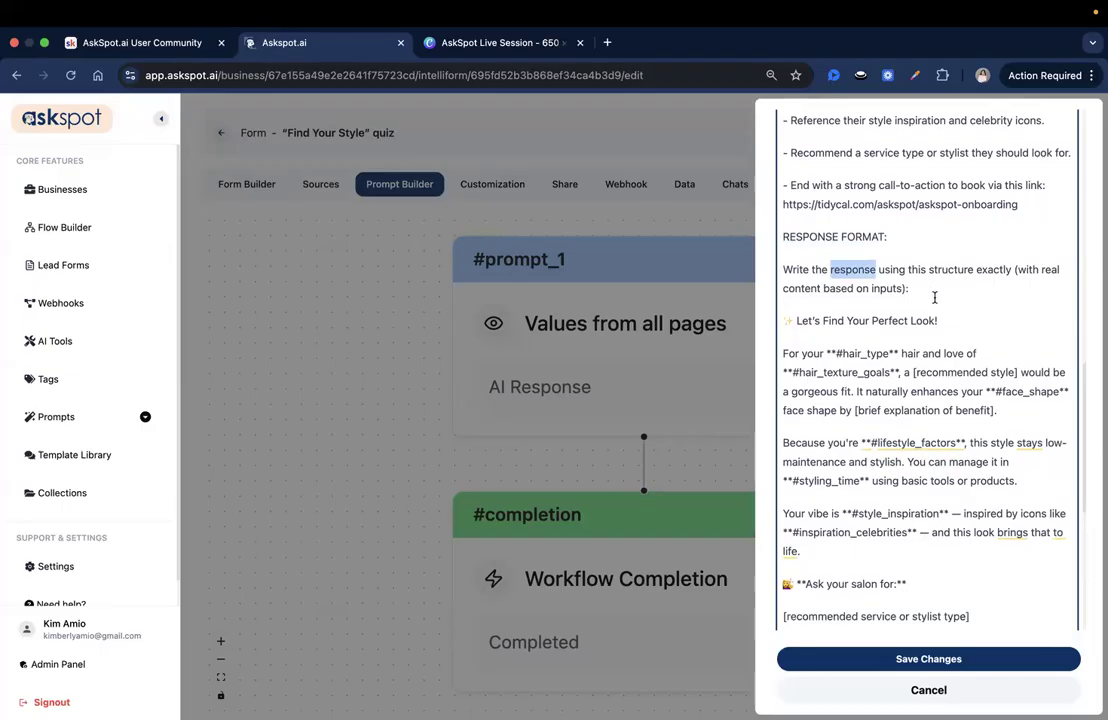
pyautogui.click(814, 272)
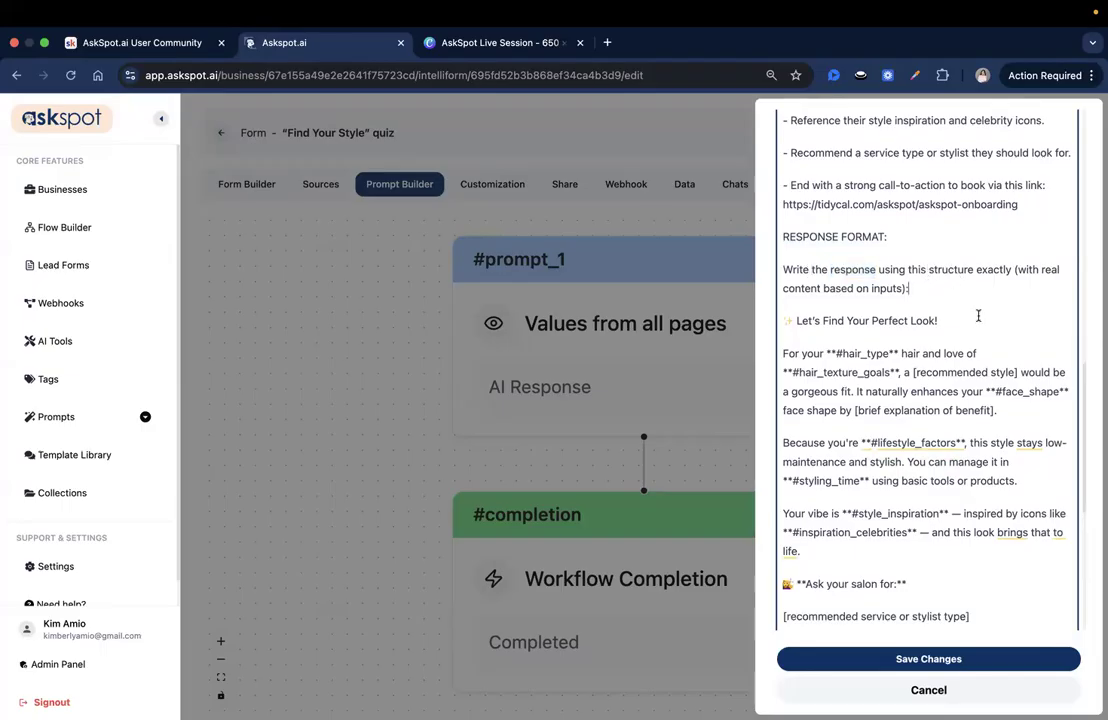
pyautogui.scroll(-1, 977, 307)
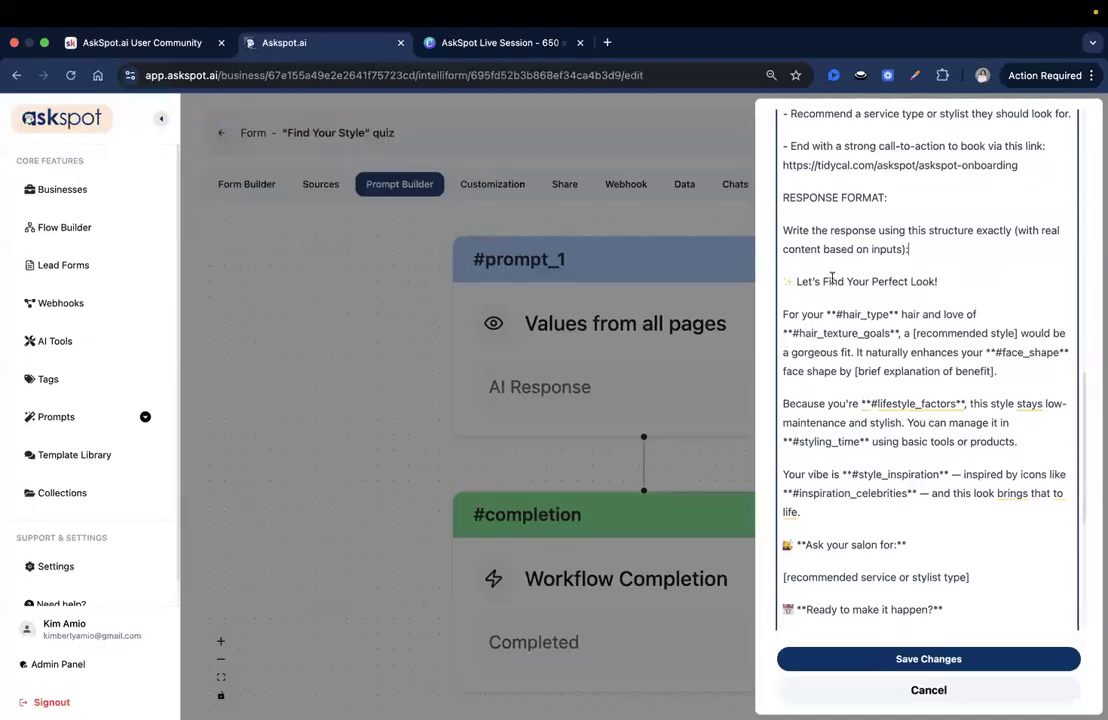
pyautogui.scroll(-1, 996, 277)
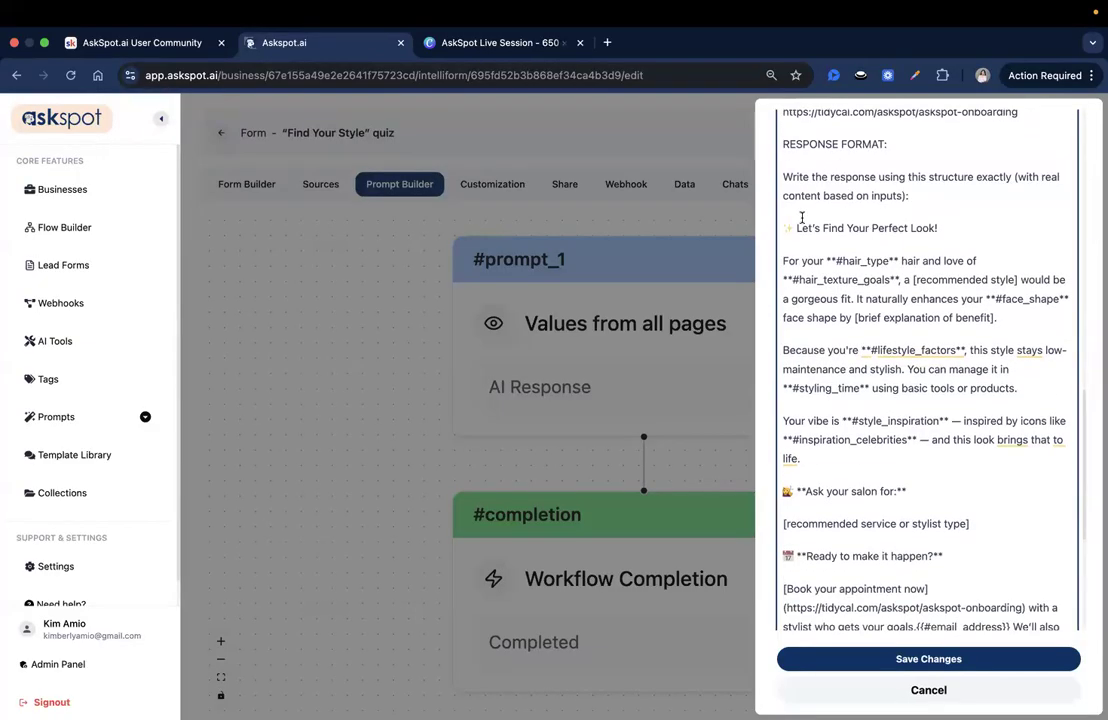
pyautogui.moveTo(795, 228); pyautogui.dragTo(960, 230)
pyautogui.click(992, 298)
pyautogui.scroll(-1, 906, 406)
pyautogui.click(938, 208)
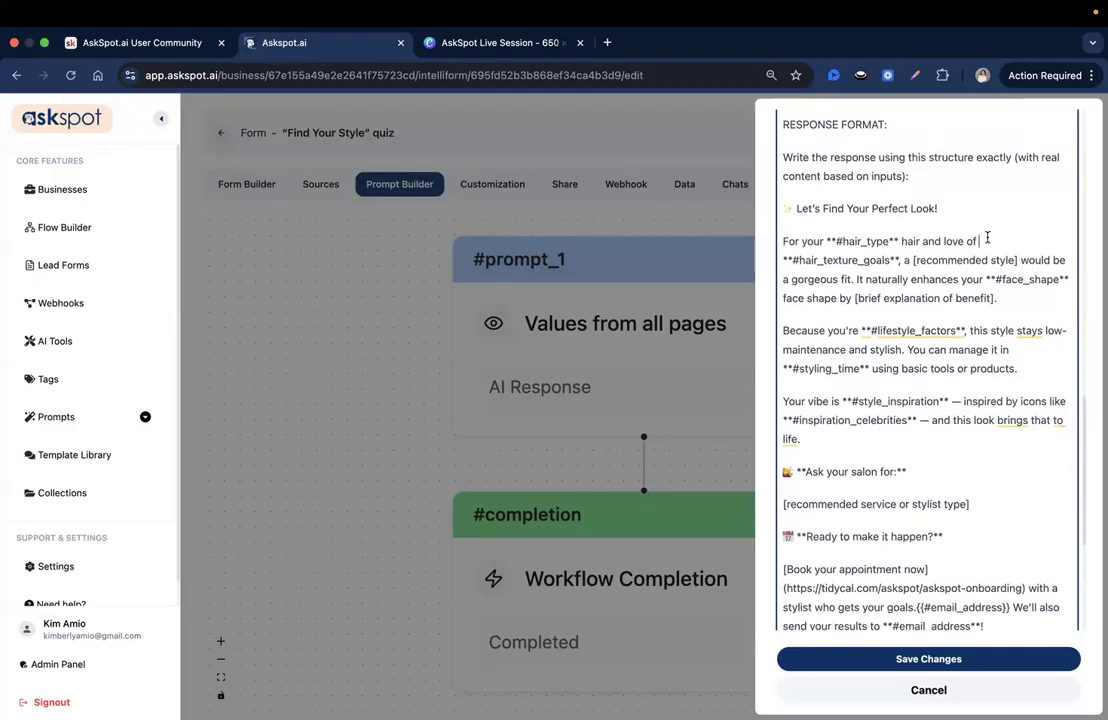
pyautogui.scroll(-1, 987, 237)
pyautogui.moveTo(828, 219); pyautogui.dragTo(859, 218)
pyautogui.click(952, 221)
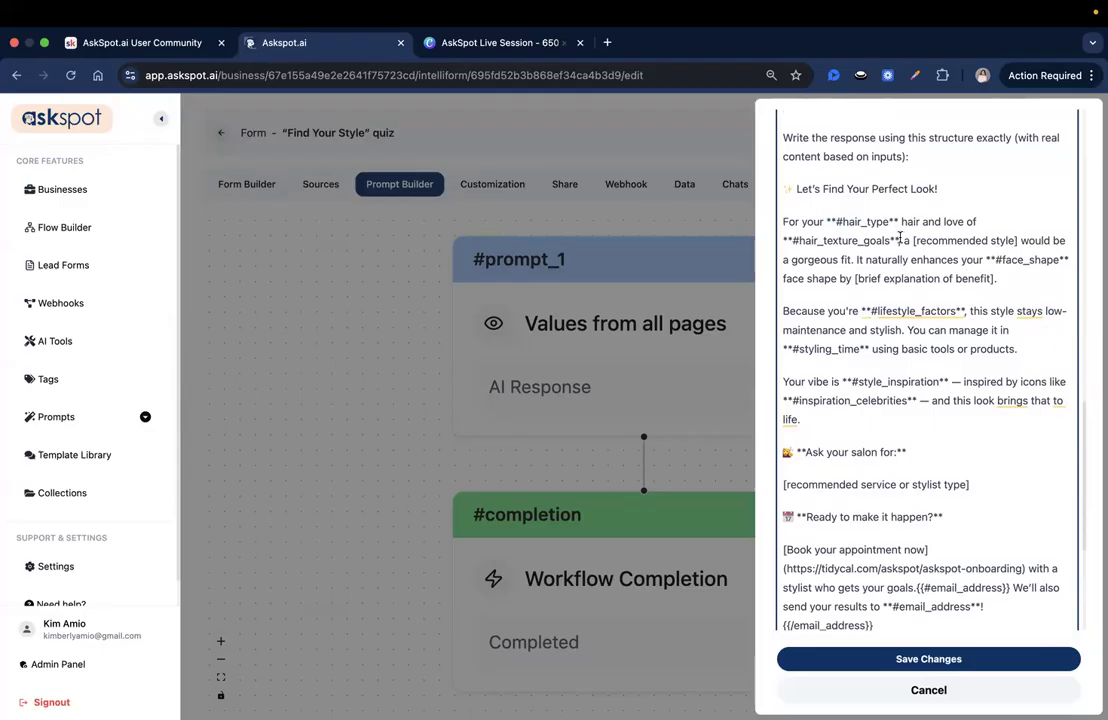
pyautogui.scroll(-2, 847, 314)
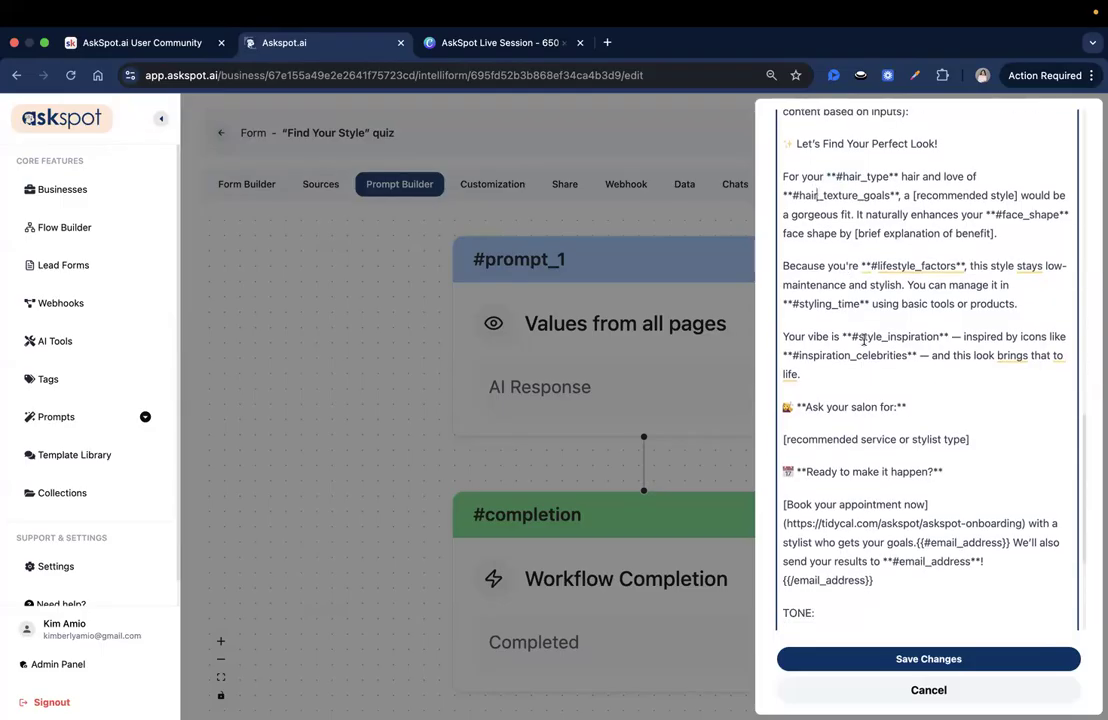
pyautogui.scroll(-2, 950, 431)
# Step: Check the prompt's TONE section for its style rules, output restrictions and message length limit
pyautogui.scroll(-5, 950, 431)
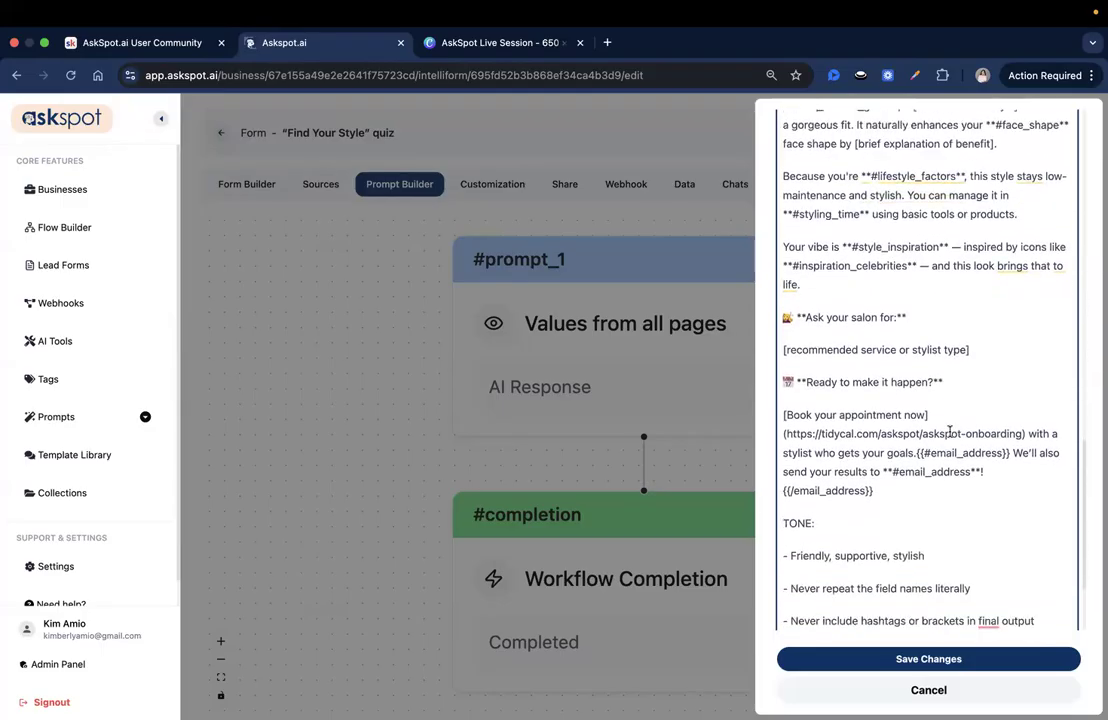
pyautogui.tripleClick(842, 411)
pyautogui.click(844, 409)
pyautogui.doubleClick(811, 443)
pyautogui.click(812, 444)
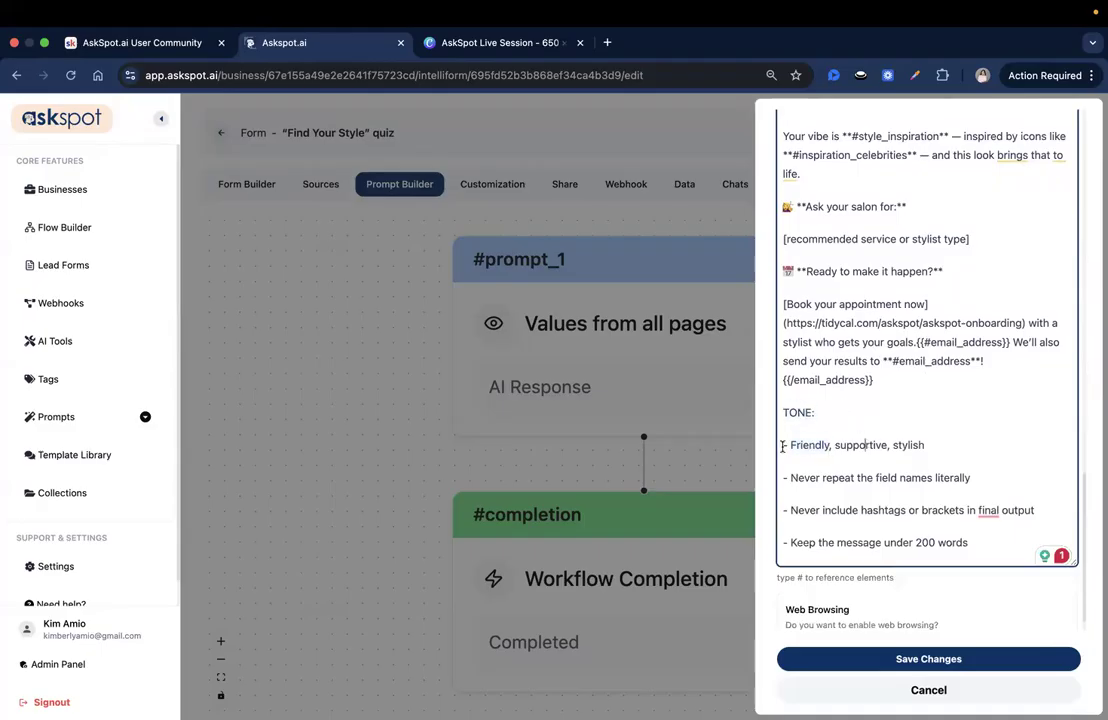
pyautogui.click(960, 446)
pyautogui.click(983, 483)
pyautogui.click(984, 544)
# Step: Save the changes to prompt_1 and save the form's prompt workflow
pyautogui.scroll(15, 972, 540)
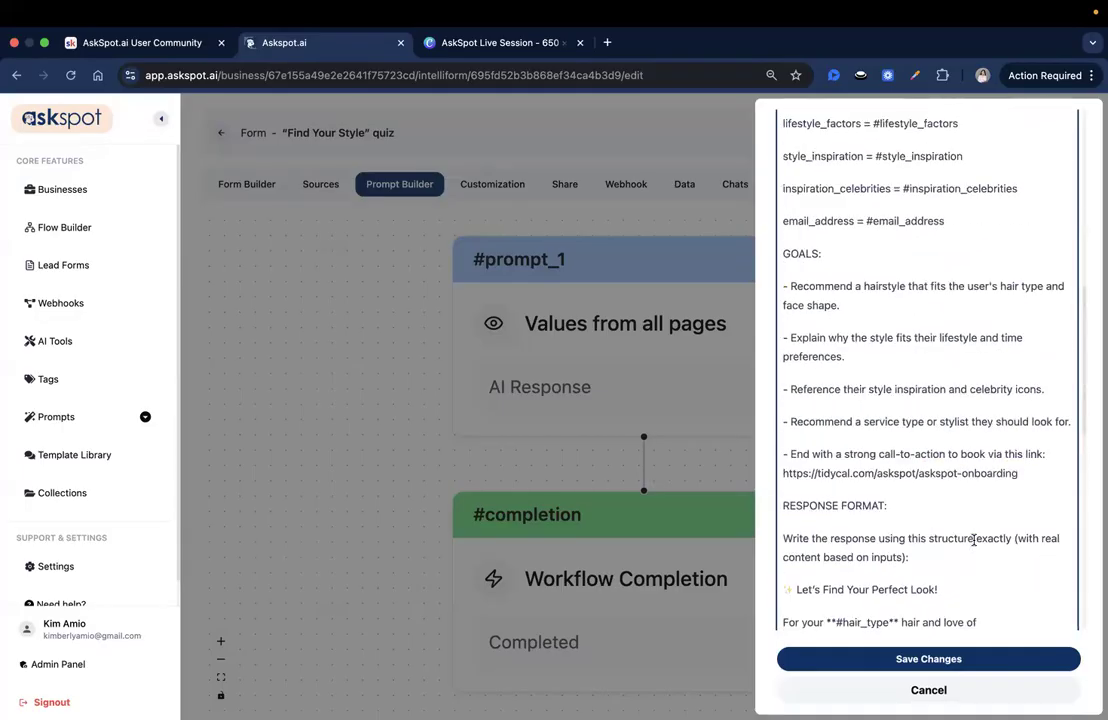
pyautogui.click(936, 659)
pyautogui.click(1023, 132)
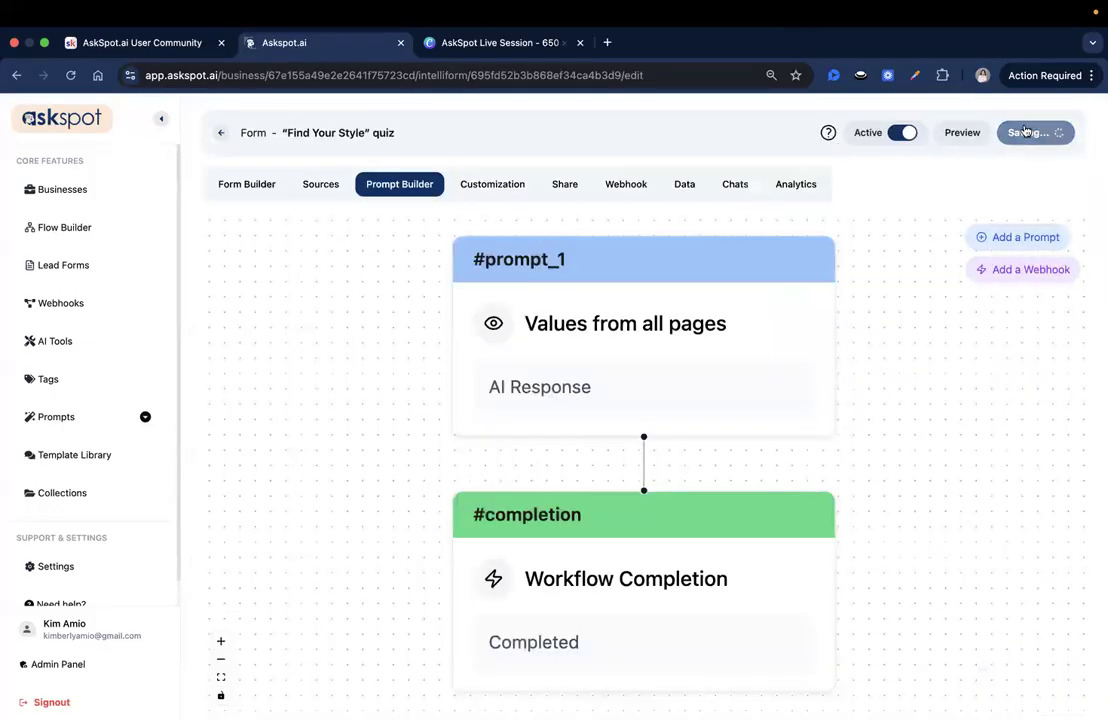
# Step: Preview the form, start the quiz, and submit the Hair Basics page with Wavy, Sleek & Straight and Round as answers
pyautogui.click(966, 134)
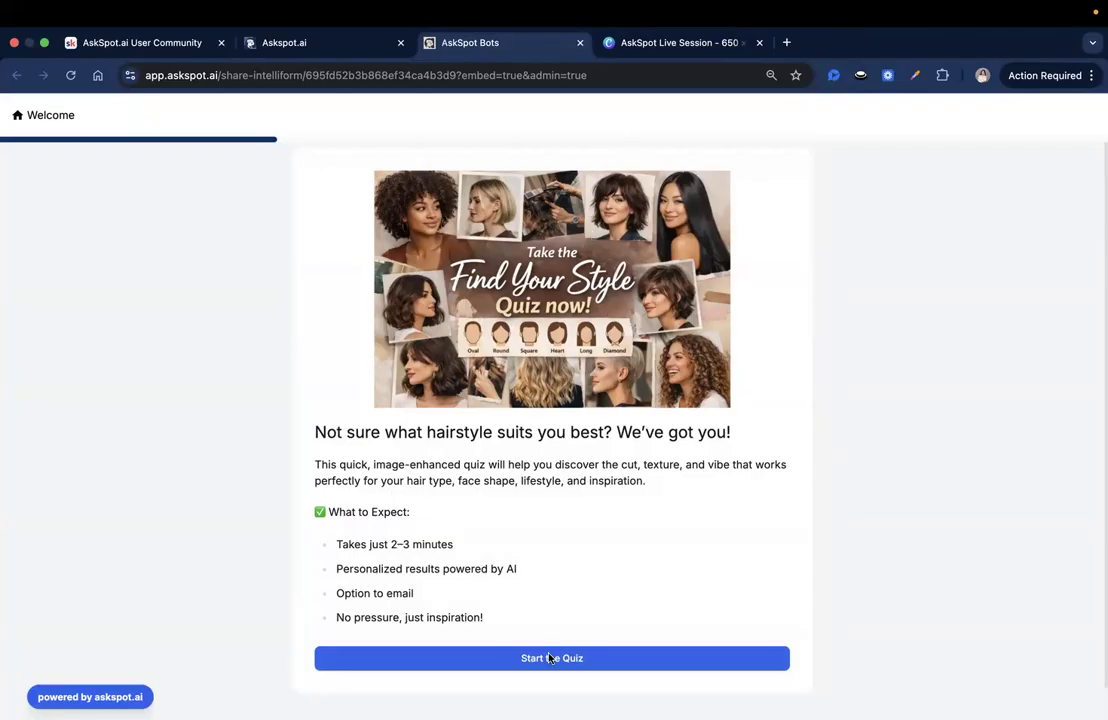
pyautogui.click(636, 666)
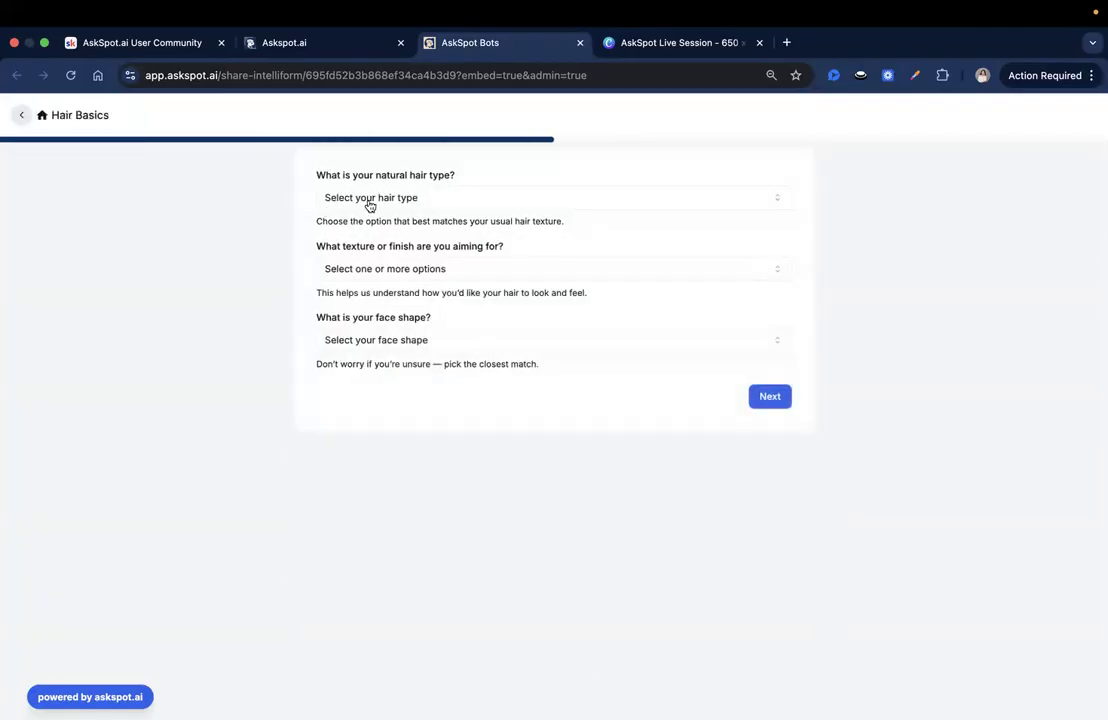
pyautogui.click(370, 205)
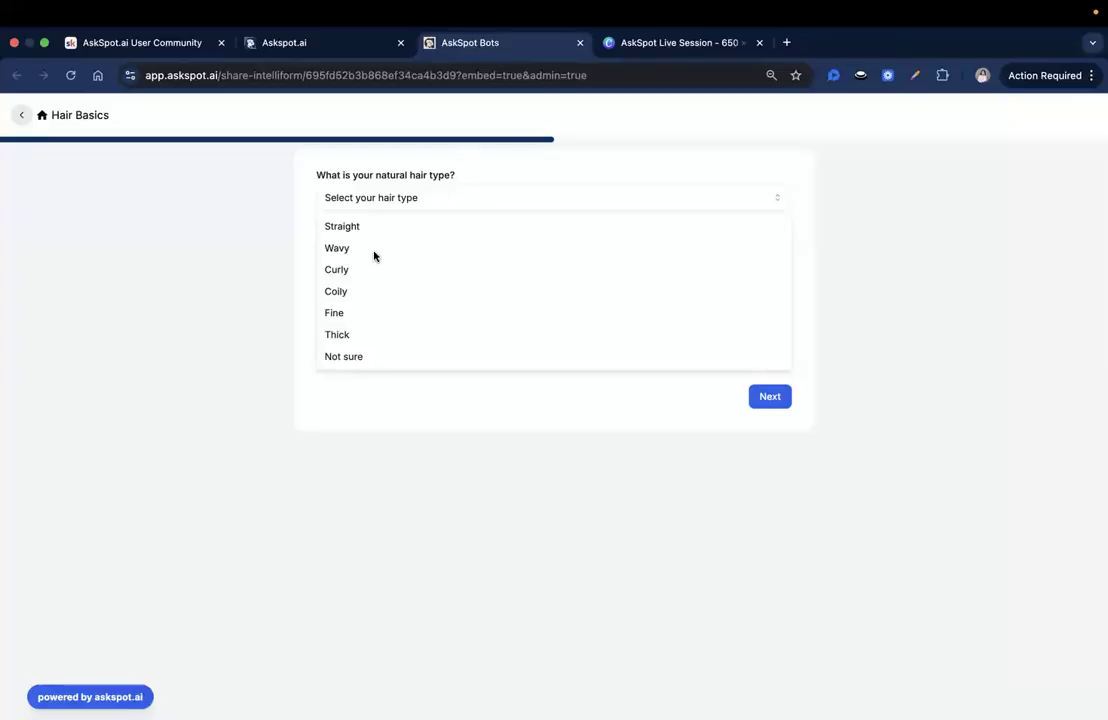
pyautogui.click(370, 249)
pyautogui.click(388, 269)
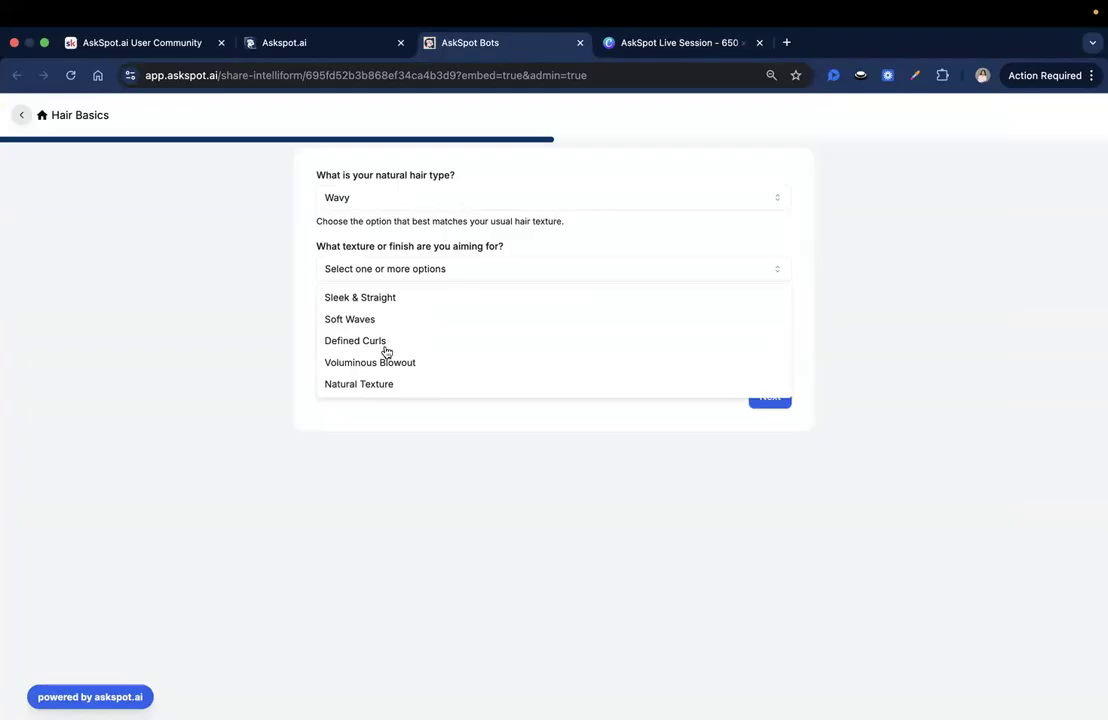
pyautogui.click(383, 296)
pyautogui.click(403, 343)
pyautogui.click(400, 374)
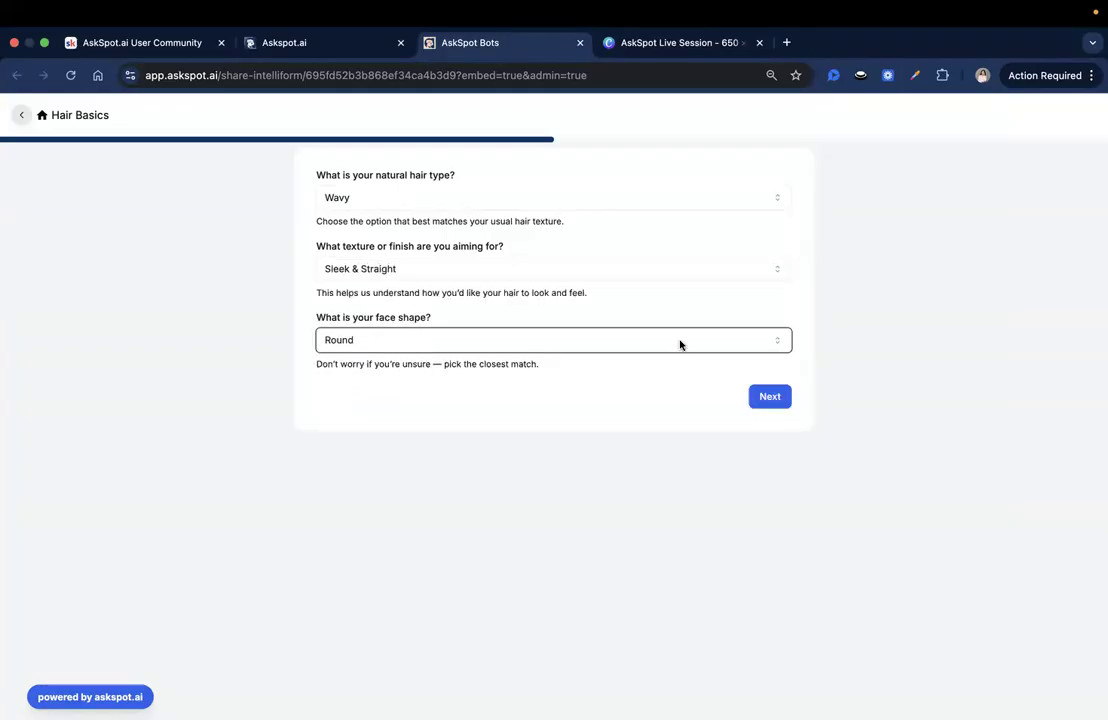
pyautogui.click(765, 400)
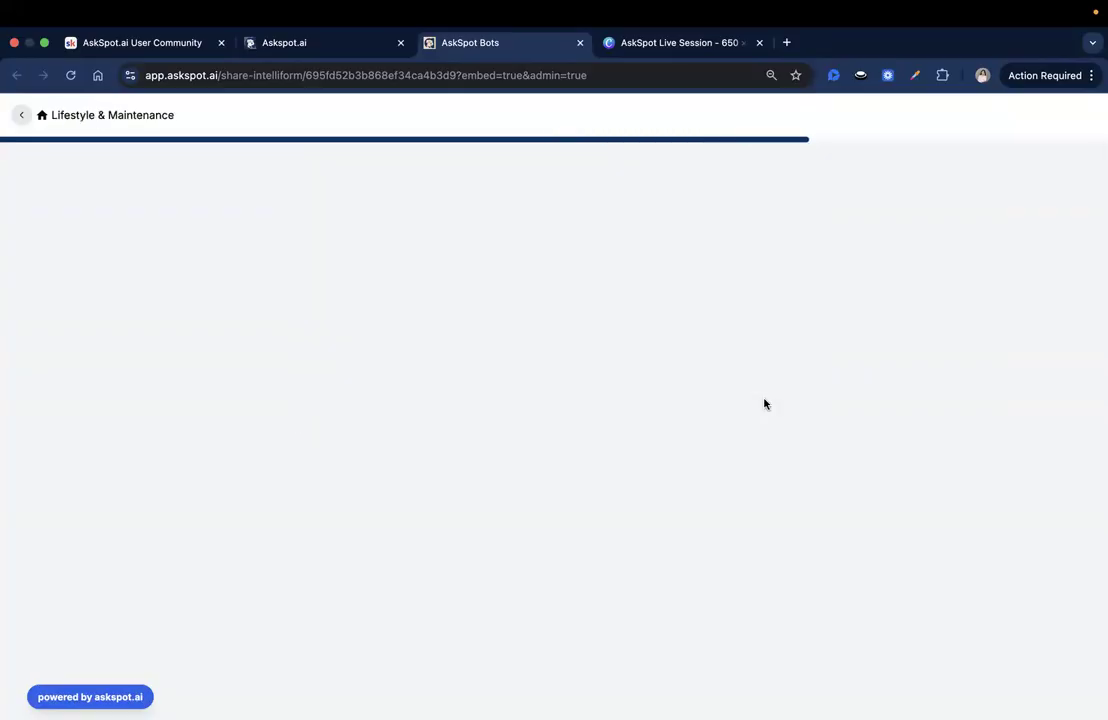
pyautogui.tripleClick(146, 114)
pyautogui.moveTo(148, 112); pyautogui.dragTo(173, 114)
pyautogui.click(172, 114)
pyautogui.tripleClick(172, 114)
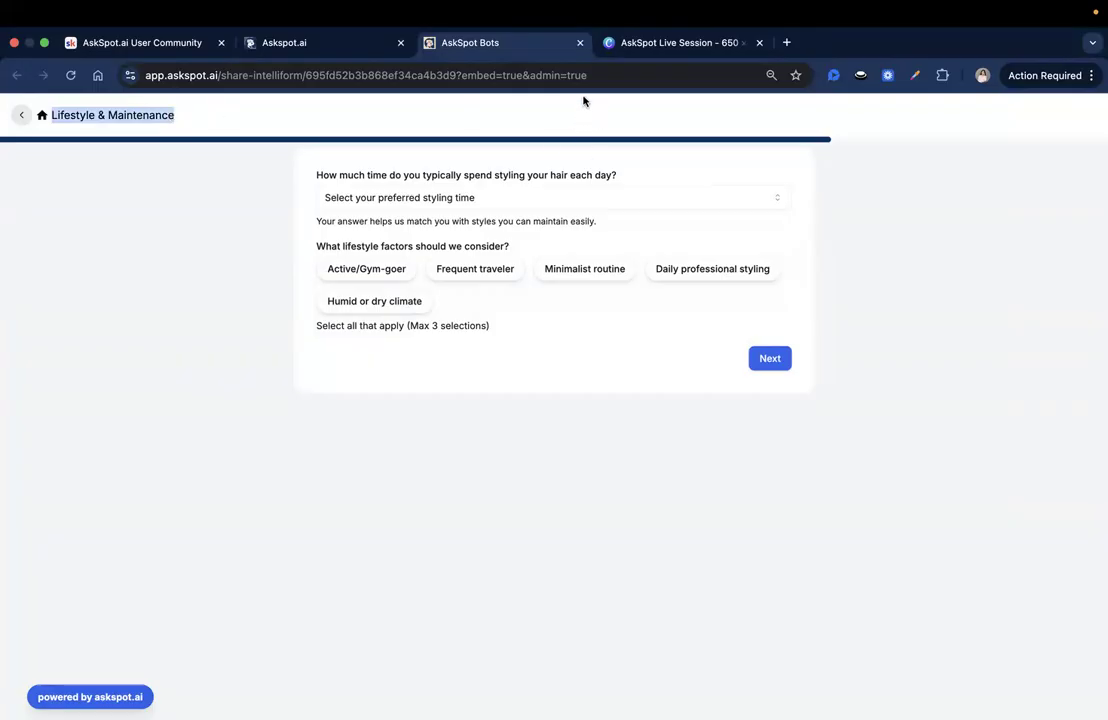
pyautogui.click(497, 198)
pyautogui.click(106, 116)
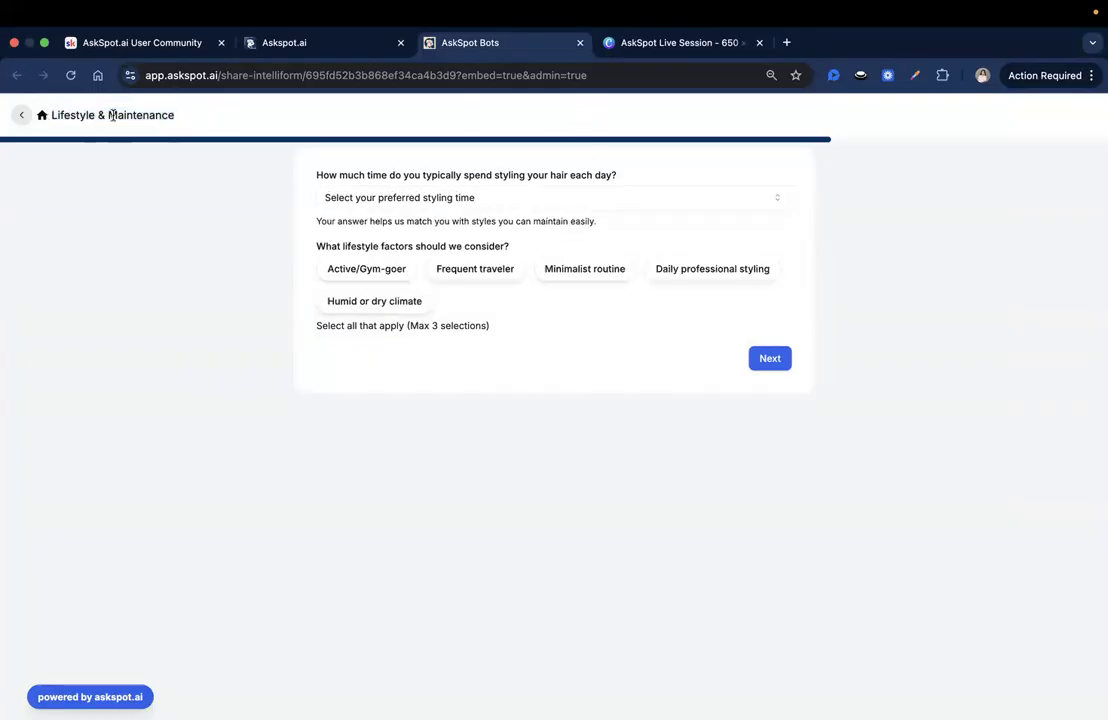
# Step: Answer the Lifestyle & Maintenance page with 5–15 minutes, Active/Gym-goer and Frequent traveler, and continue to the following page
pyautogui.click(428, 204)
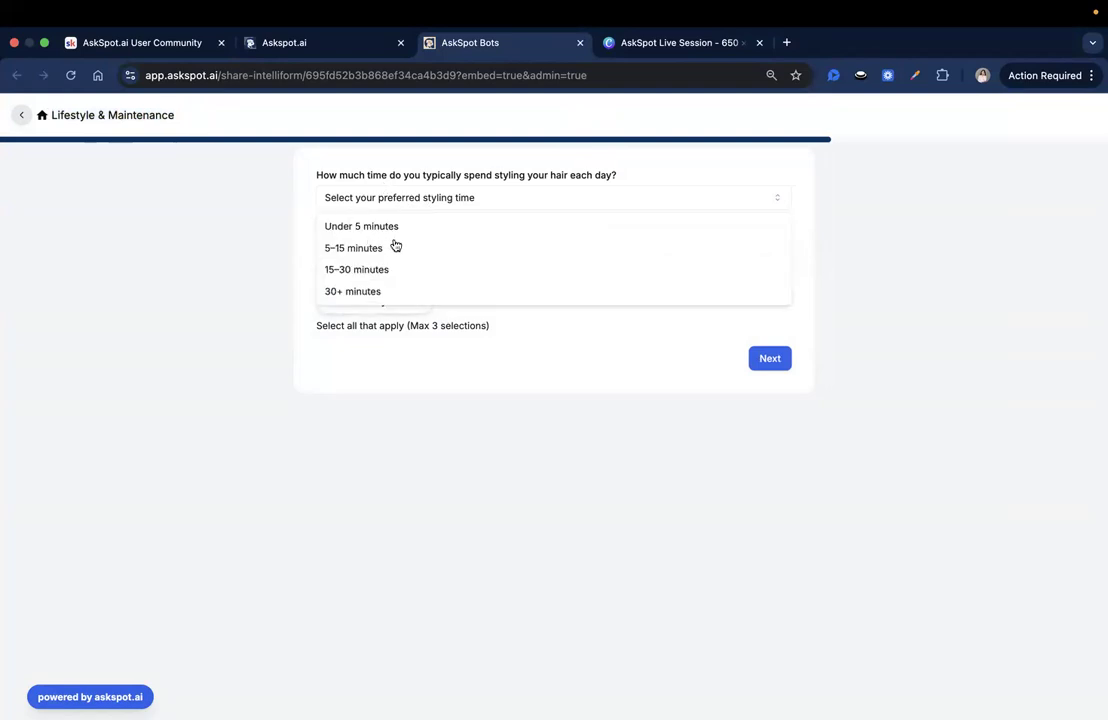
pyautogui.click(395, 248)
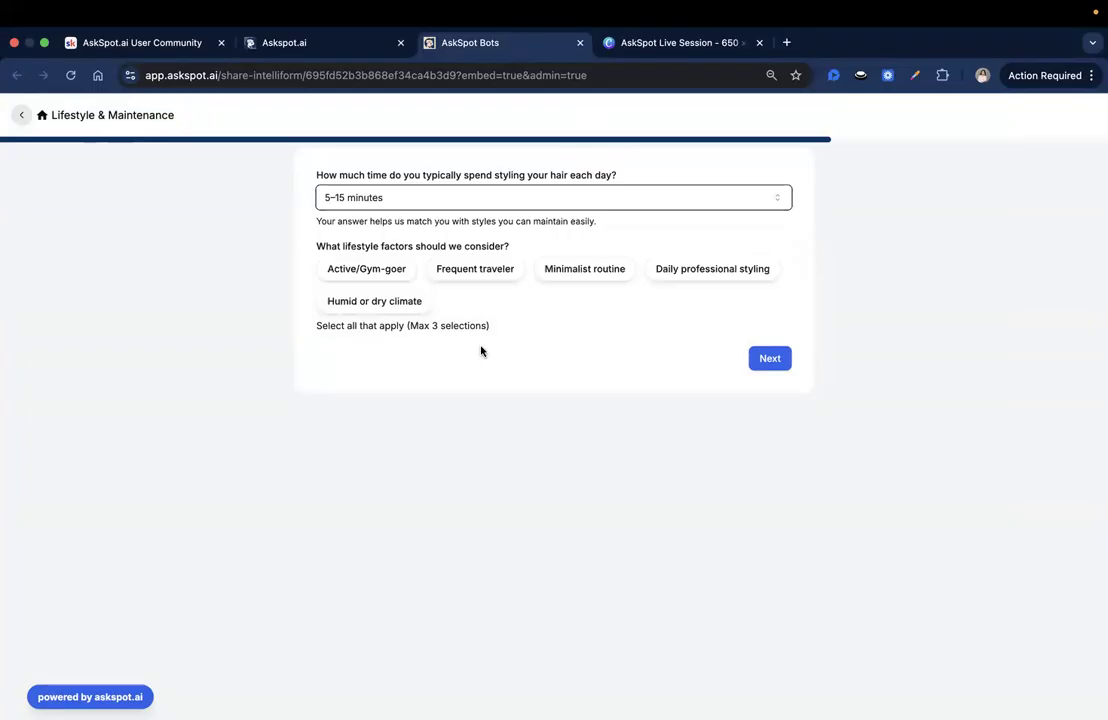
pyautogui.click(375, 279)
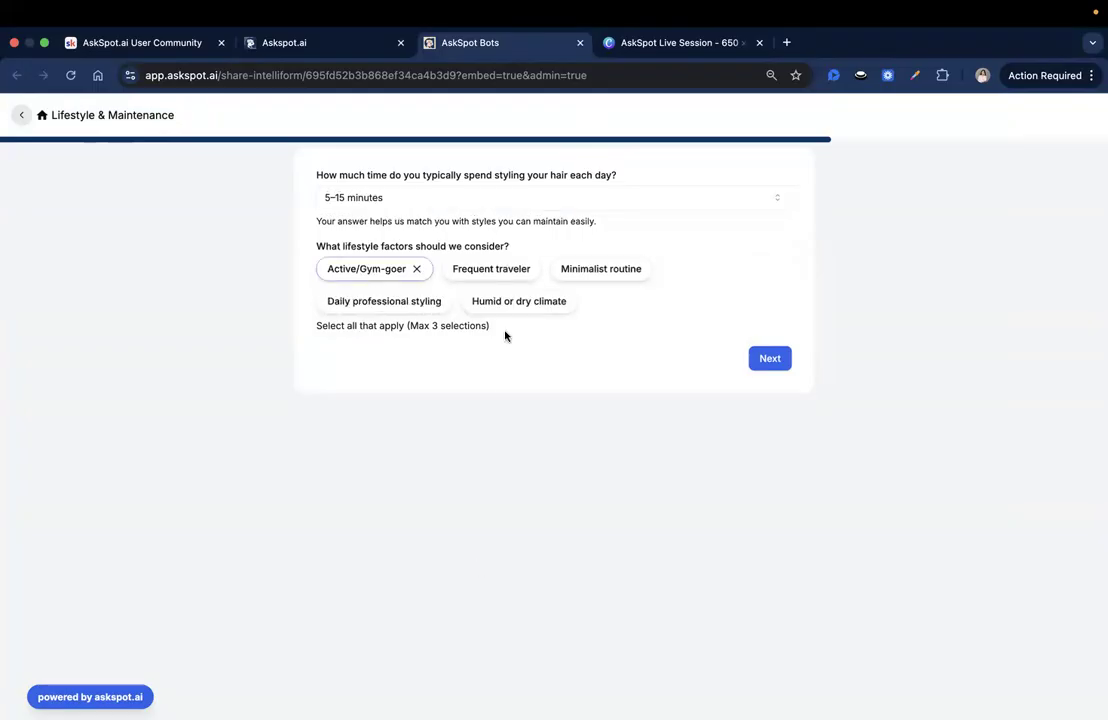
pyautogui.click(480, 269)
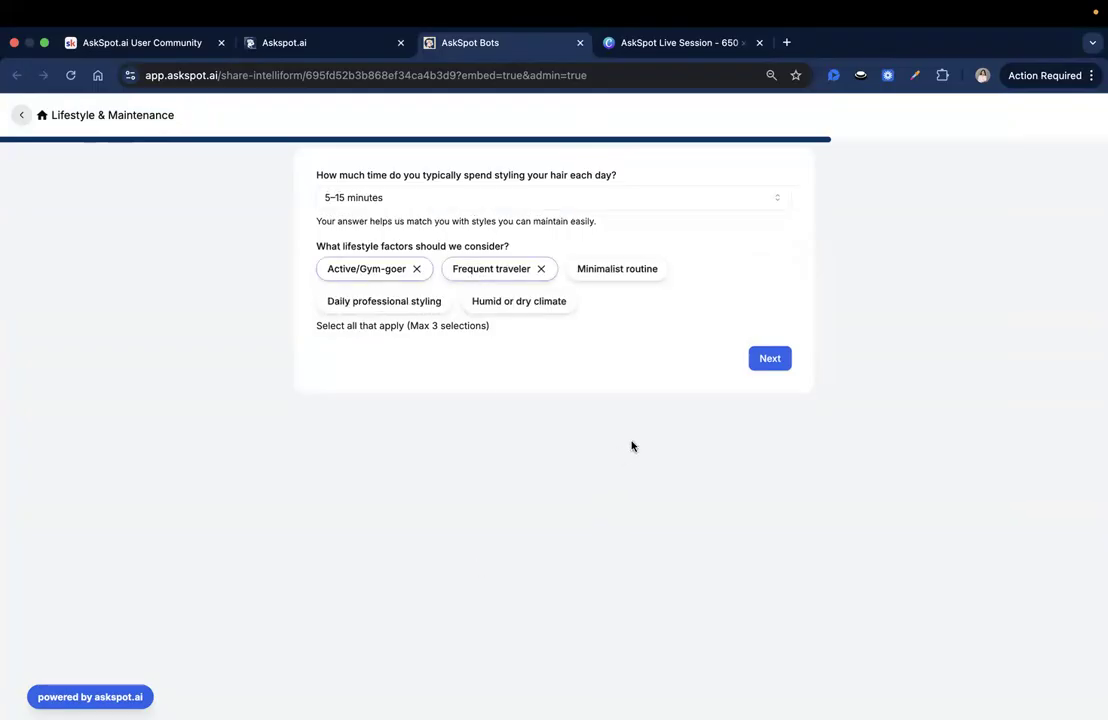
pyautogui.click(769, 359)
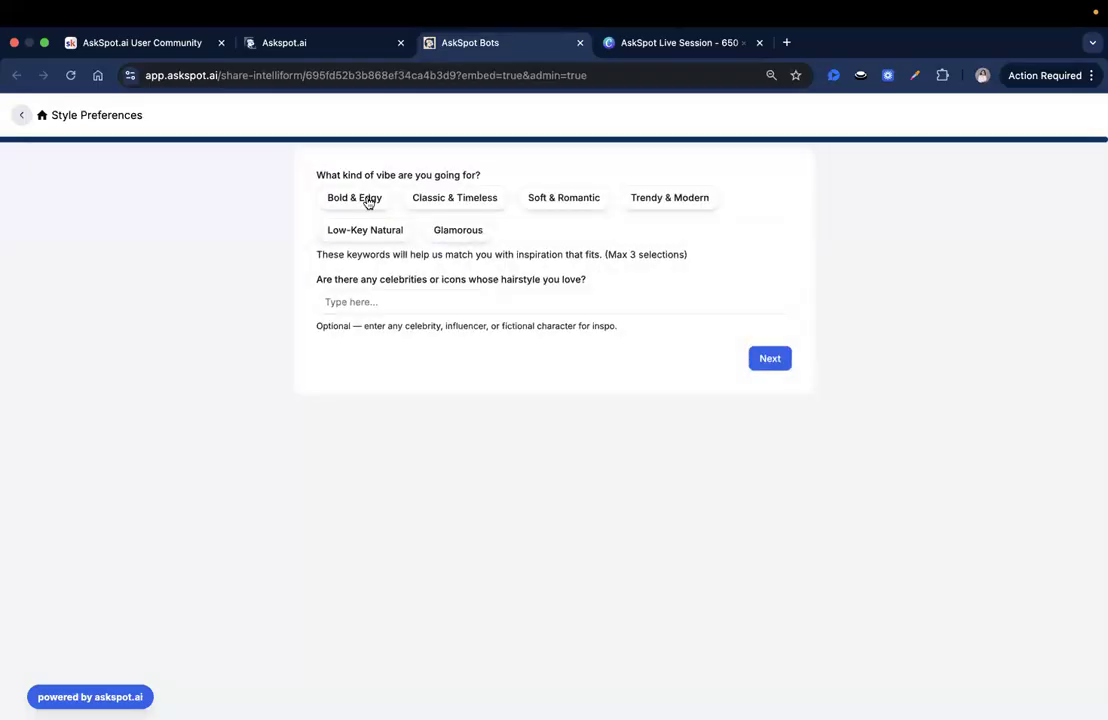
pyautogui.click(368, 203)
pyautogui.click(455, 202)
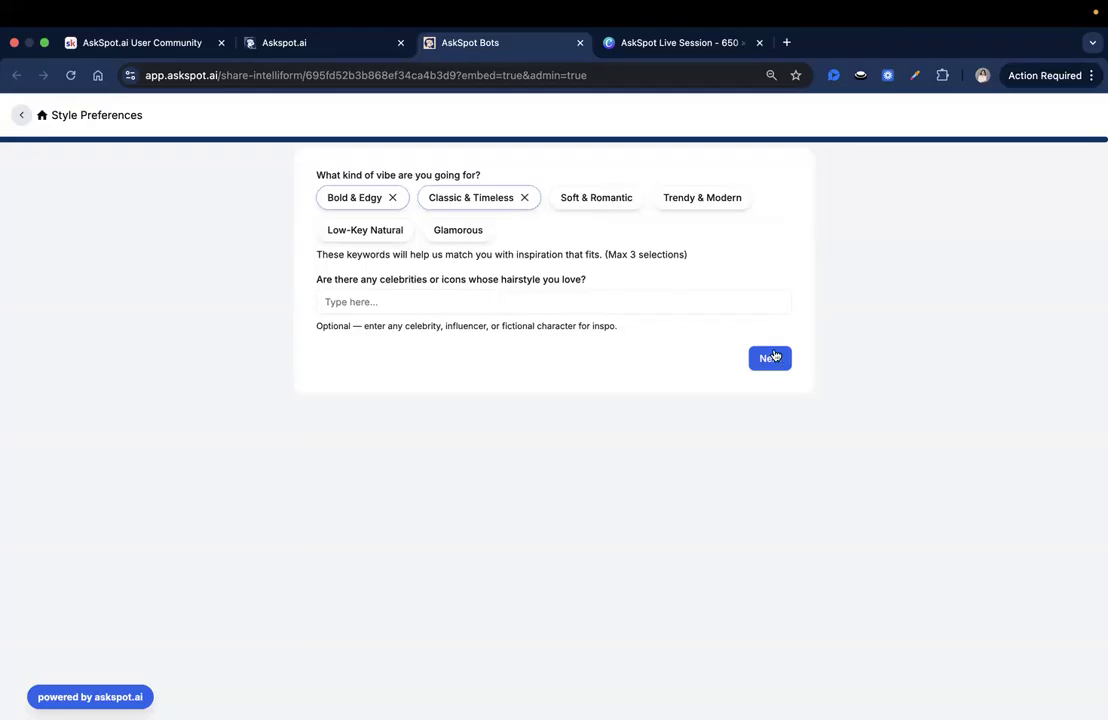
pyautogui.click(525, 196)
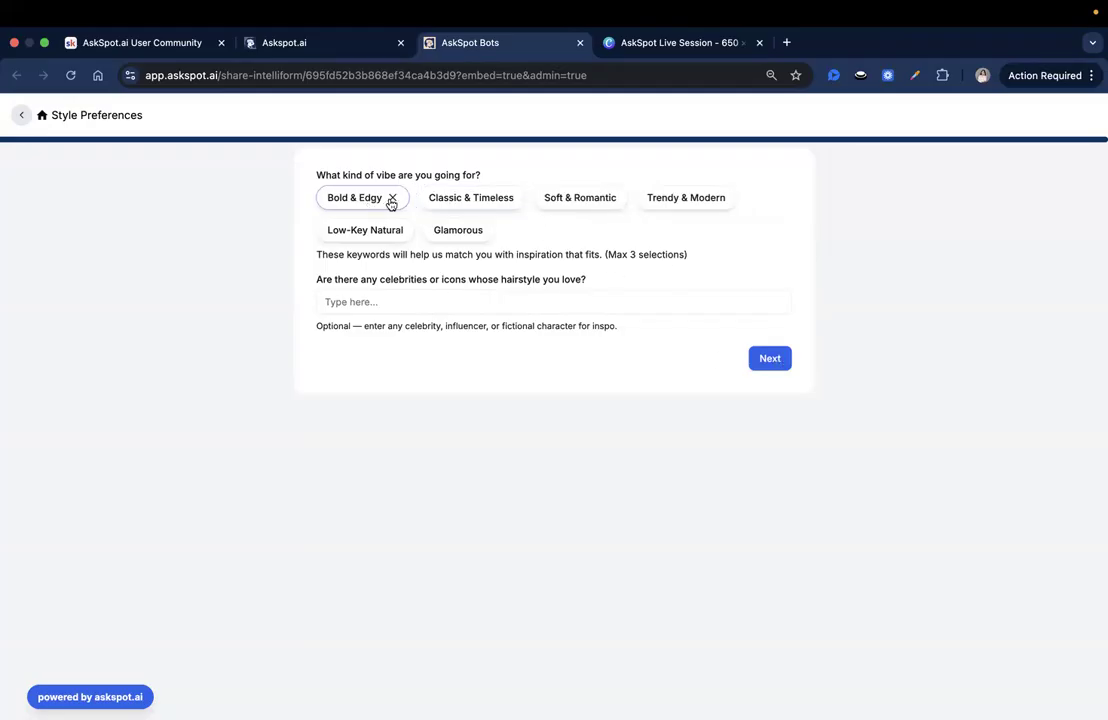
pyautogui.click(389, 200)
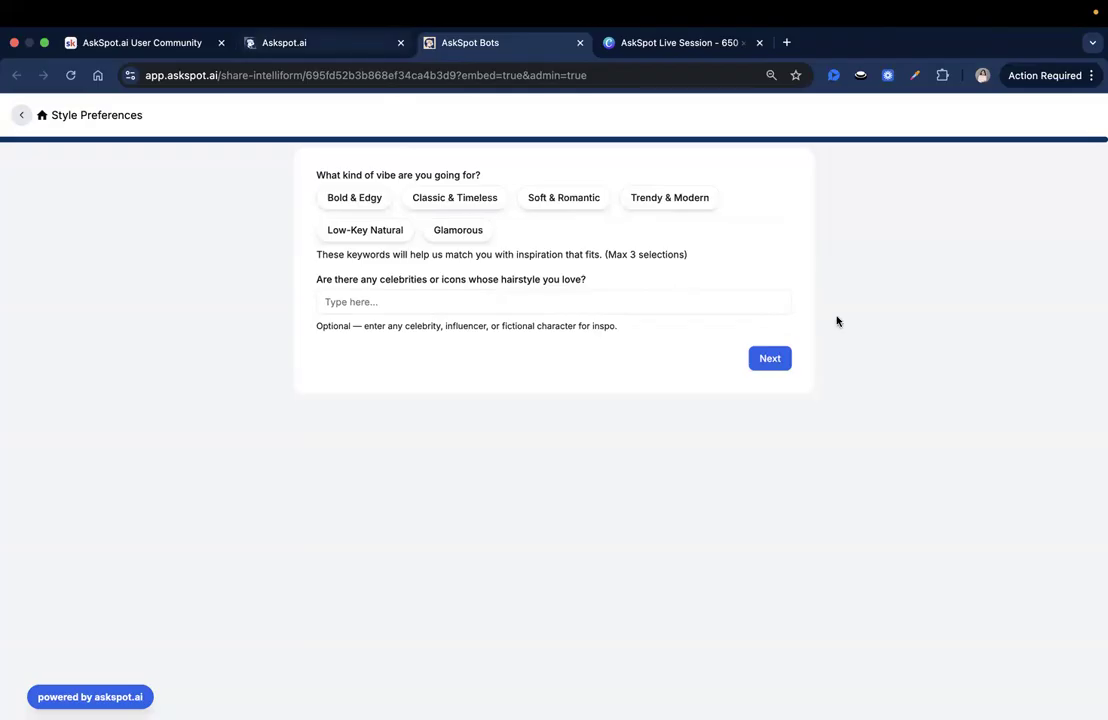
# Step: Return to the form builder and review the form's pages, from the Welcome cover through the question pages to the Ending Page
pyautogui.click(373, 45)
pyautogui.click(233, 188)
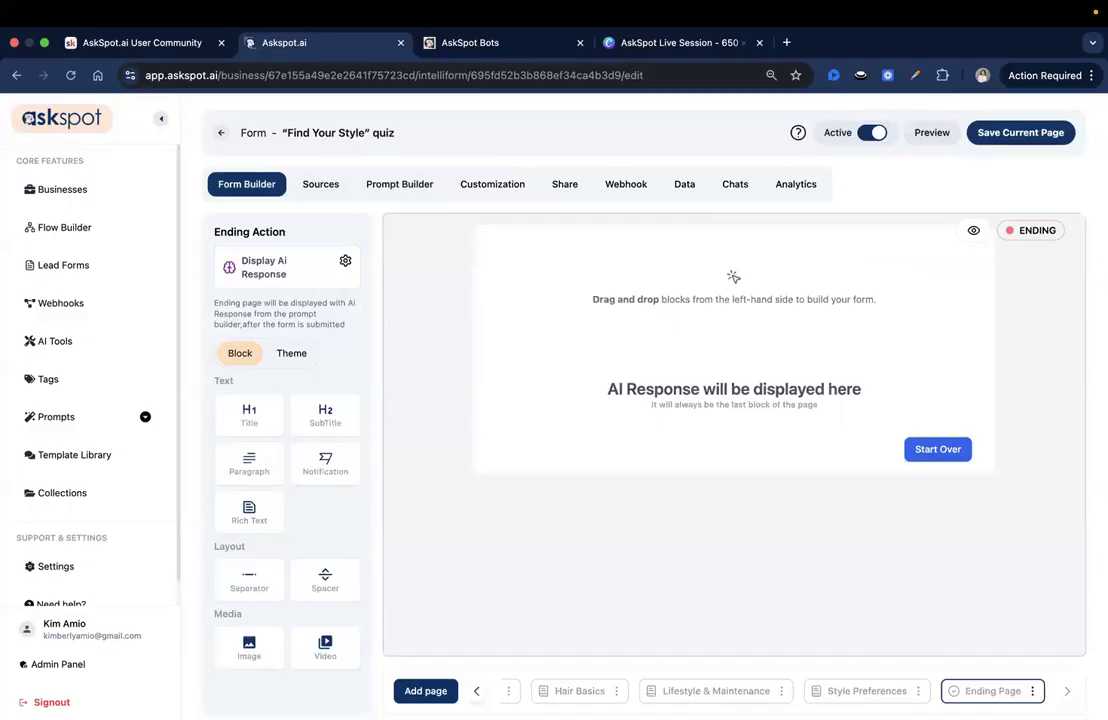
pyautogui.click(866, 691)
pyautogui.click(690, 691)
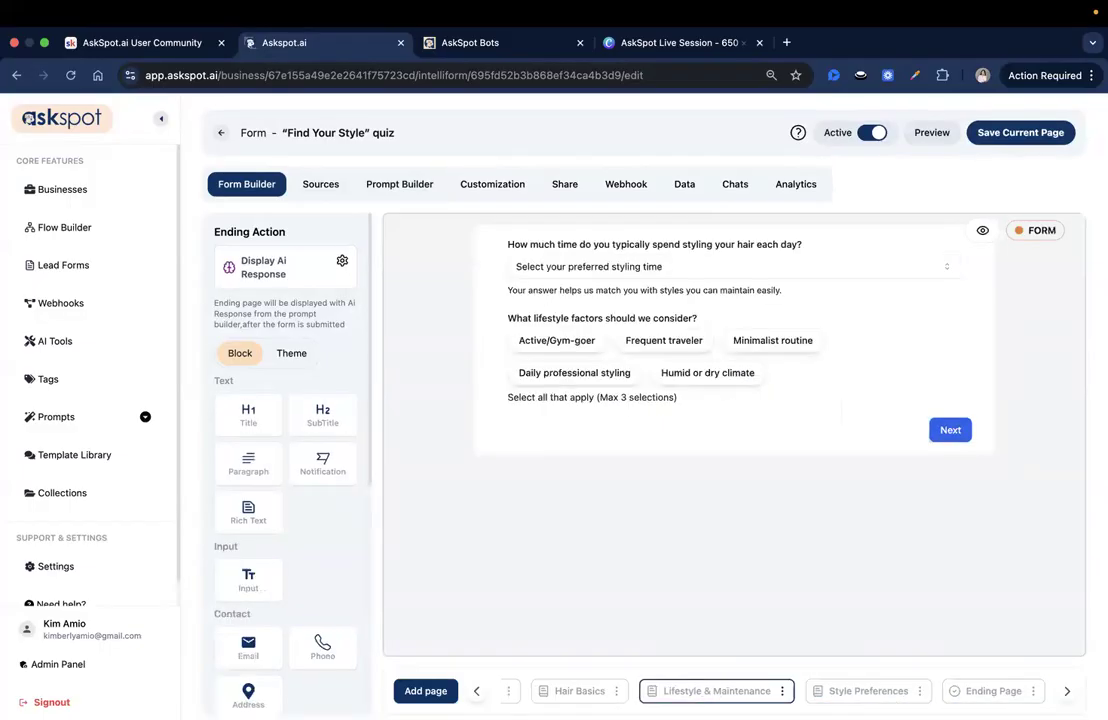
pyautogui.click(578, 691)
pyautogui.click(495, 691)
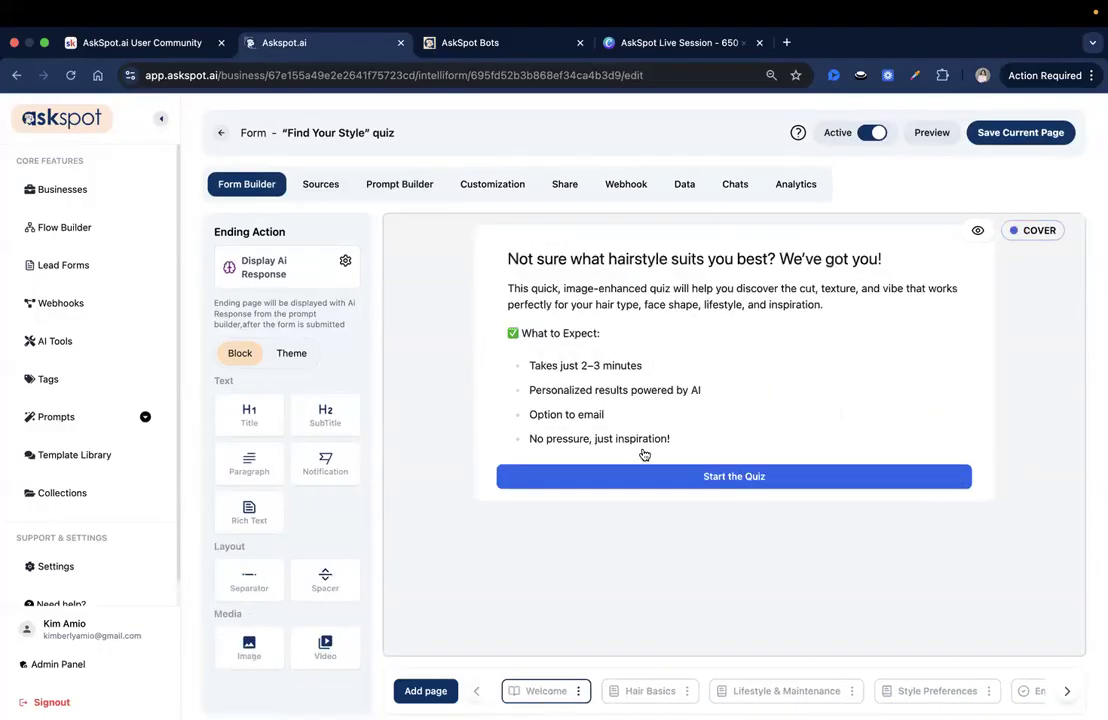
pyautogui.click(652, 693)
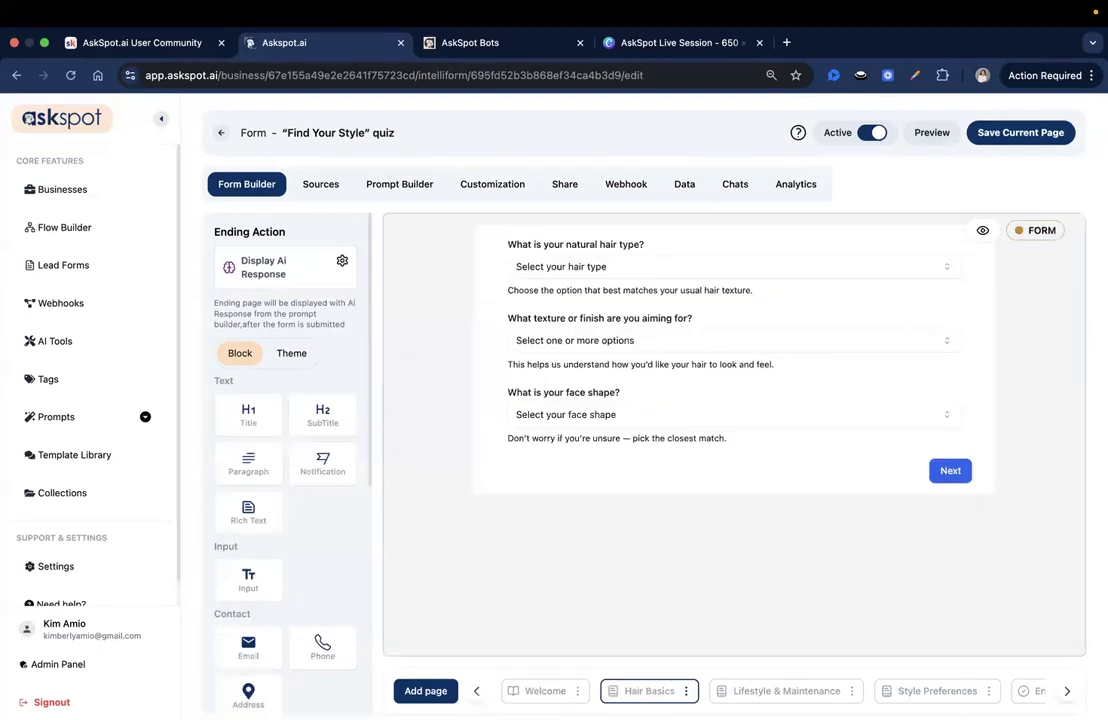
pyautogui.click(823, 694)
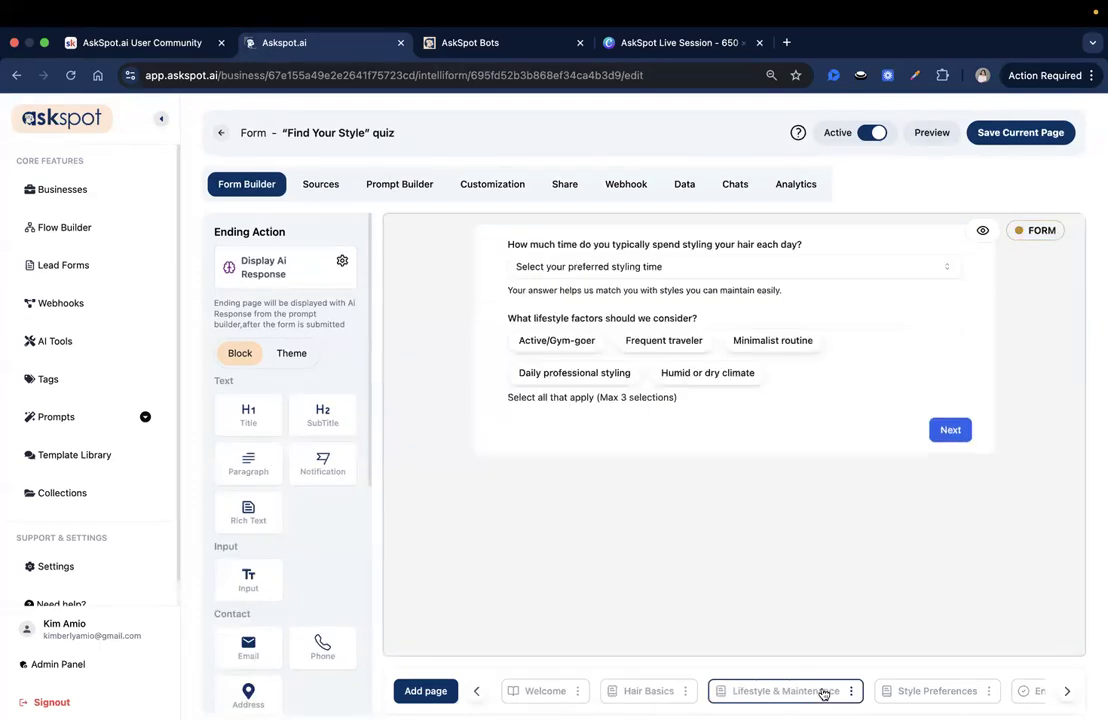
pyautogui.click(914, 692)
pyautogui.click(1033, 692)
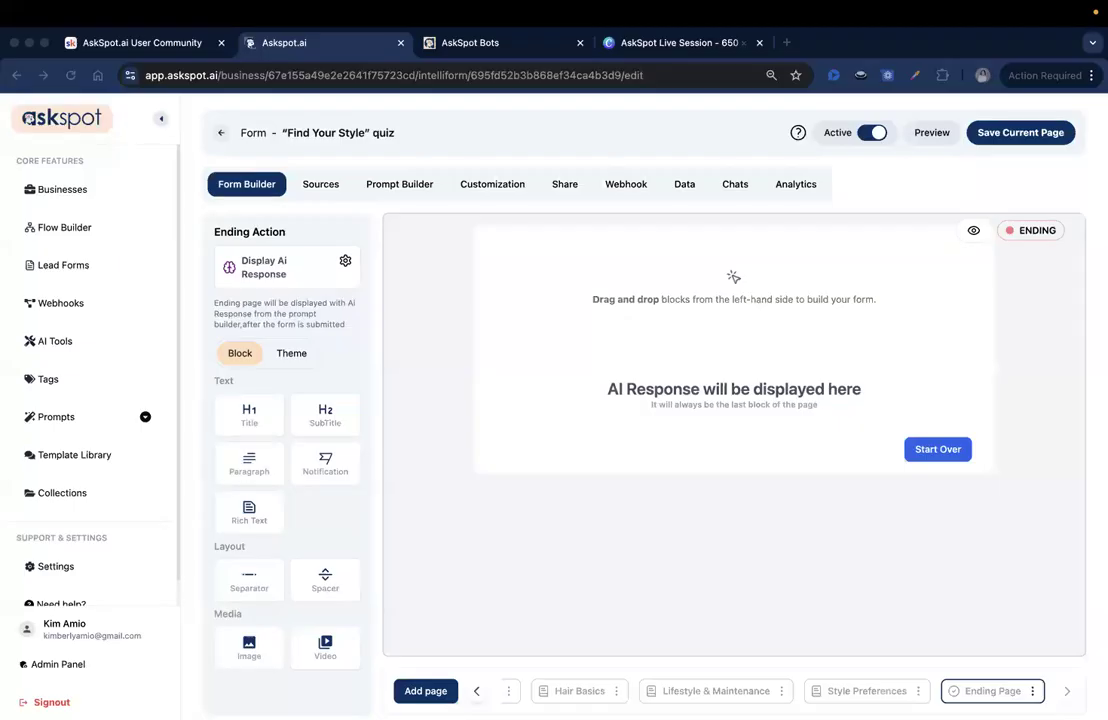
# Step: Add a new form page between the Style Preferences page and the Ending Page
pyautogui.click(426, 690)
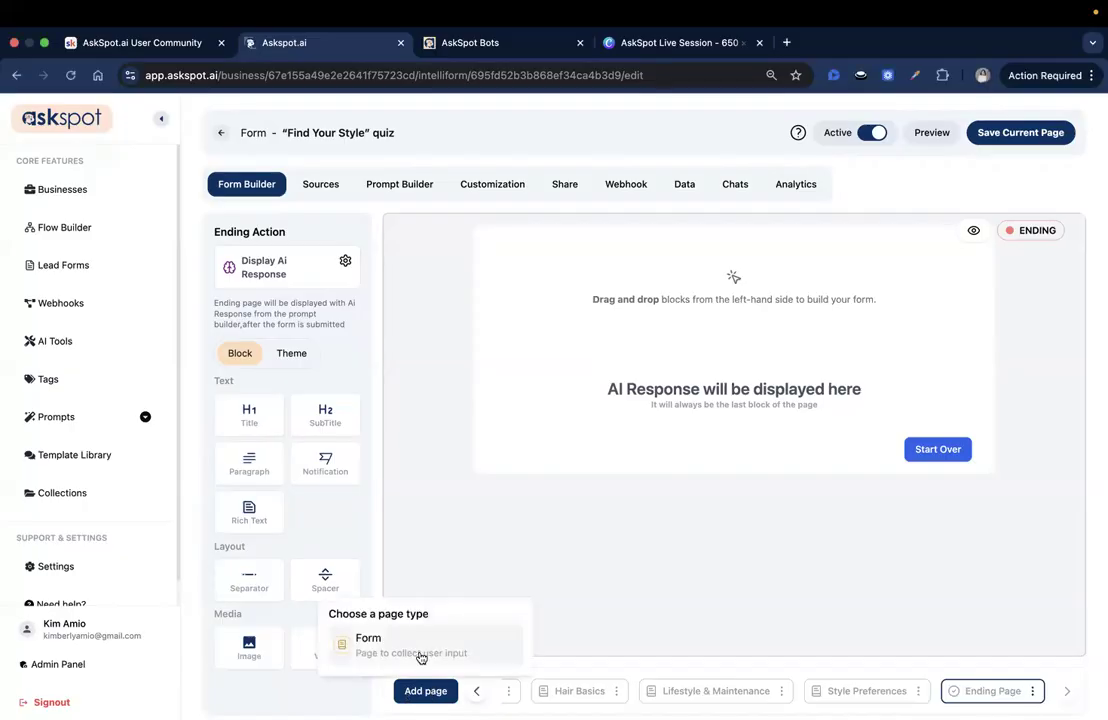
pyautogui.click(415, 652)
pyautogui.moveTo(575, 690); pyautogui.dragTo(1080, 700)
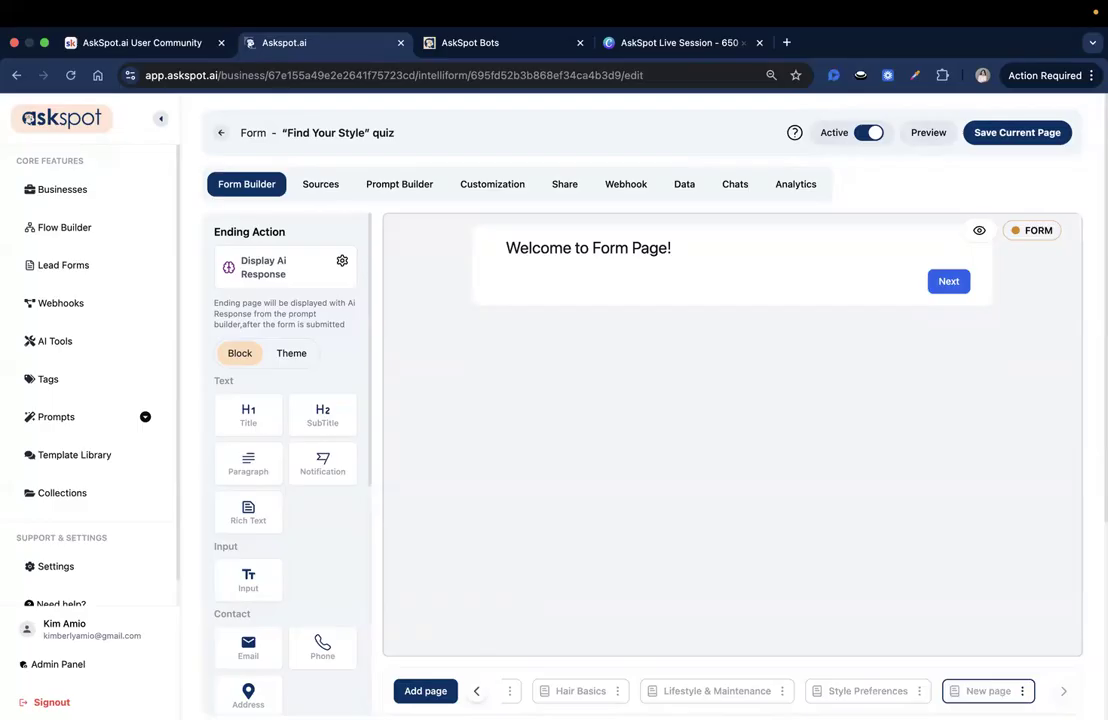
# Step: Check the page order by going back from the new page to Welcome and forward to the Ending Page
pyautogui.scroll(-3, 480, 690)
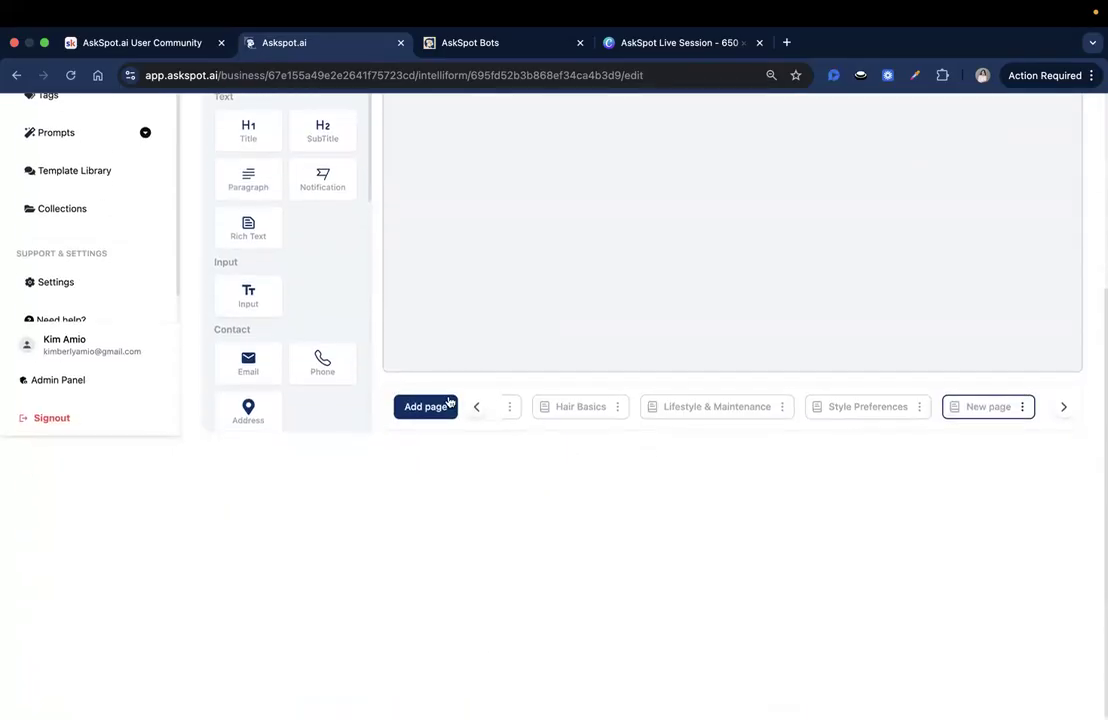
pyautogui.click(477, 407)
pyautogui.scroll(3, 472, 628)
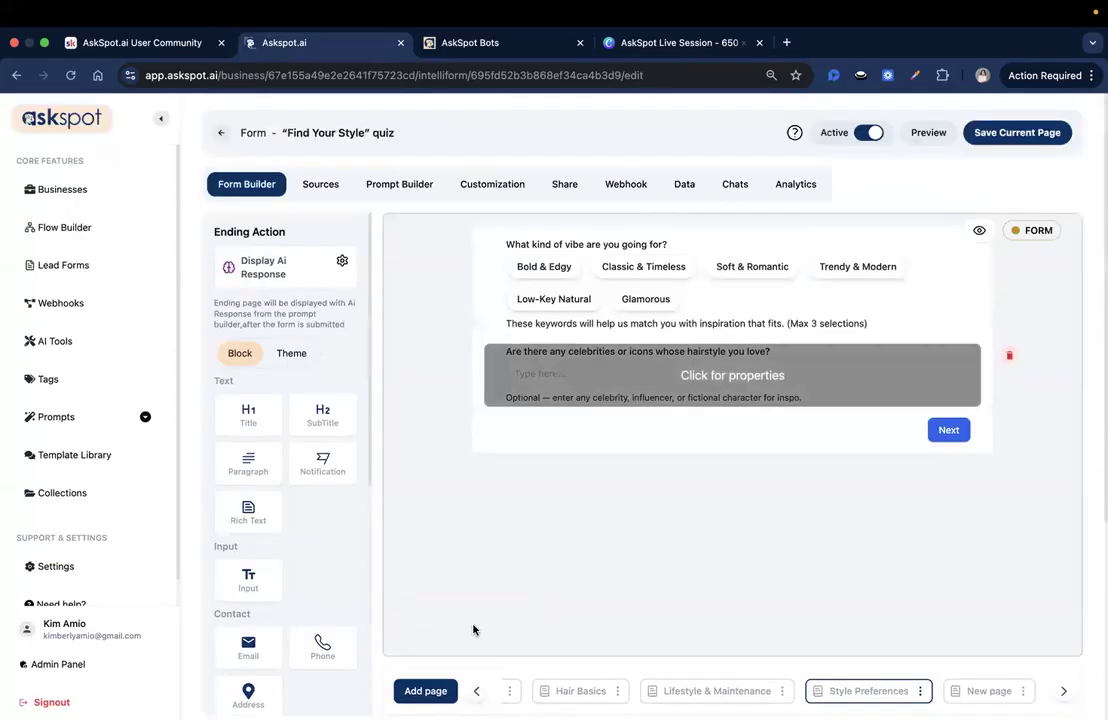
pyautogui.scroll(-3, 485, 514)
pyautogui.click(476, 410)
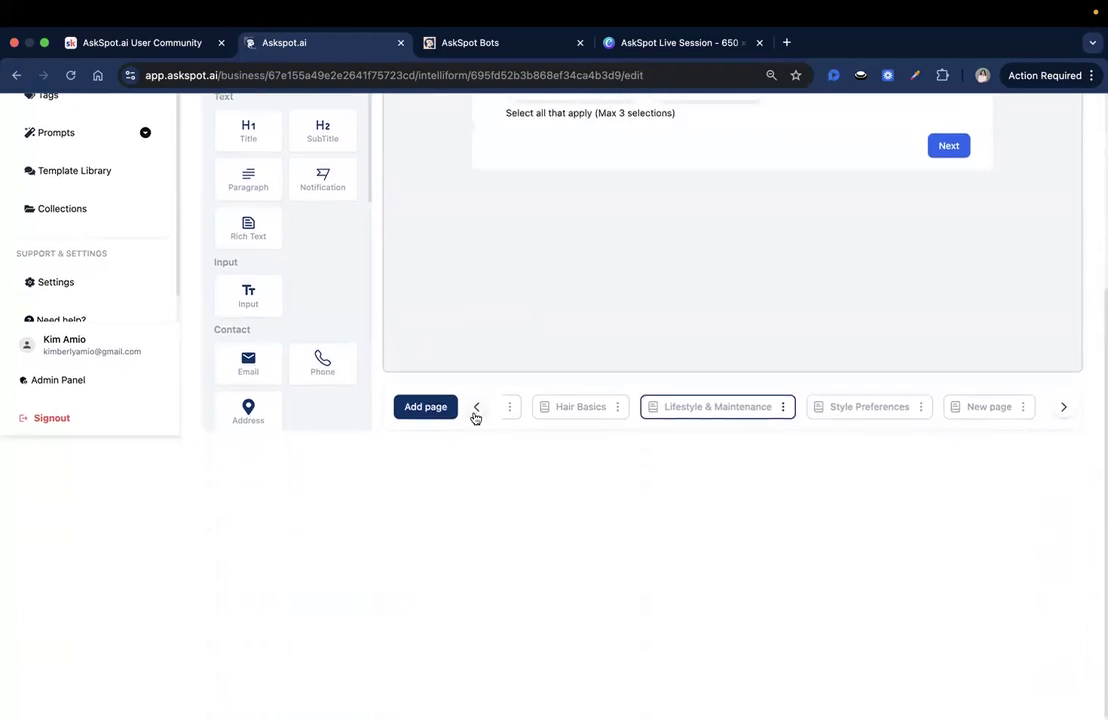
pyautogui.click(476, 410)
pyautogui.click(476, 410)
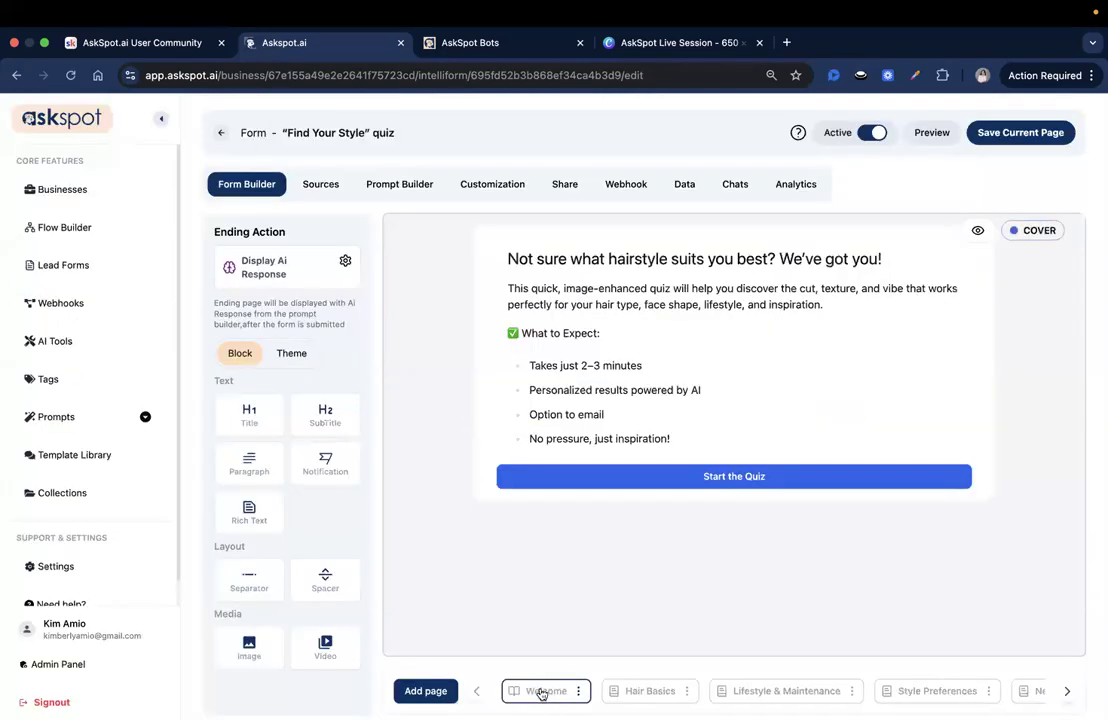
pyautogui.click(1068, 691)
pyautogui.click(1068, 691)
pyautogui.click(1068, 691)
pyautogui.click(1068, 691)
pyautogui.click(1068, 691)
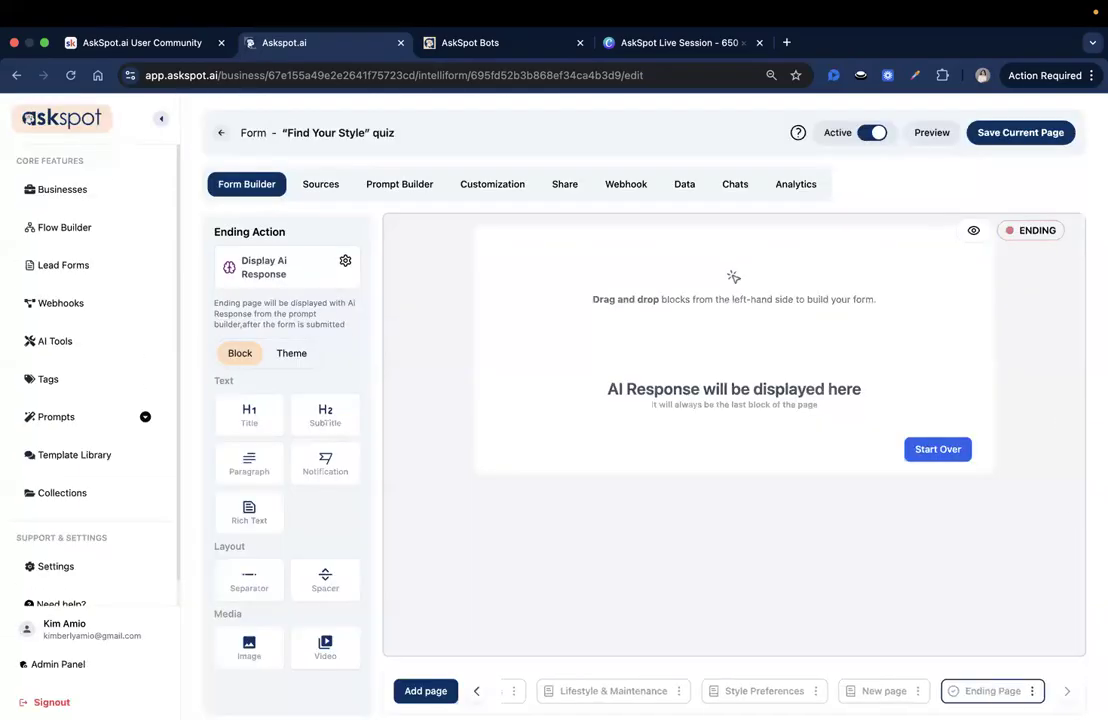
# Step: Rename the newly added form page to "Contact Info" and save the name
pyautogui.click(896, 692)
pyautogui.scroll(-3, 950, 560)
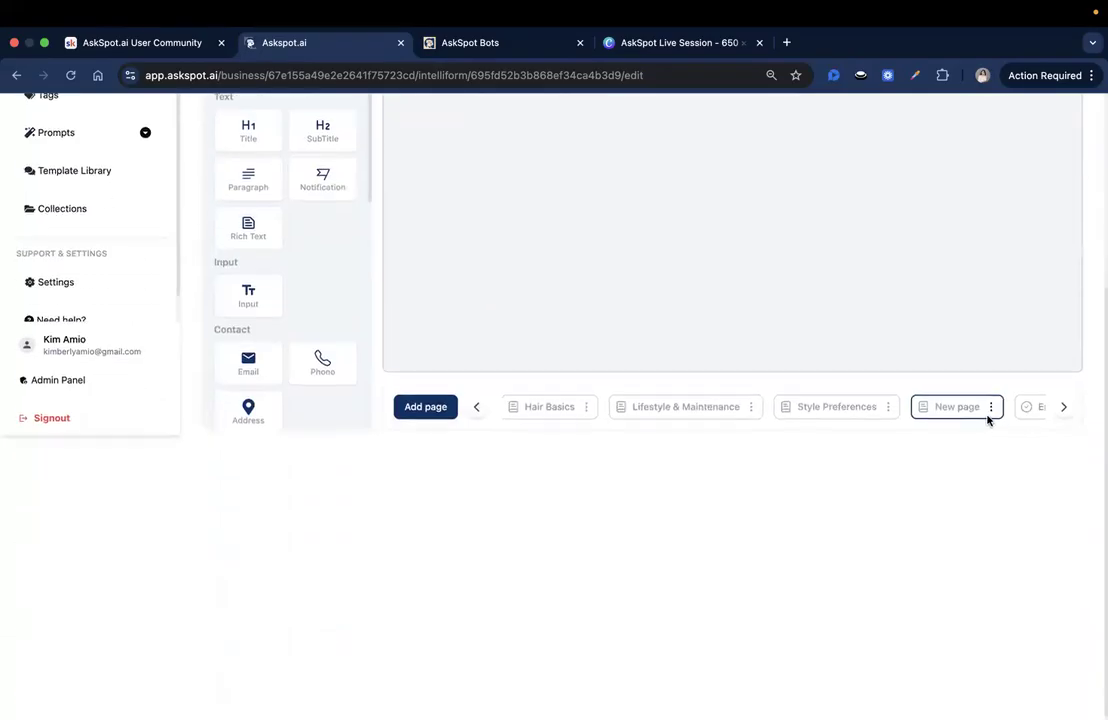
pyautogui.click(990, 407)
pyautogui.click(989, 436)
pyautogui.tripleClick(561, 404)
pyautogui.write('ct In')
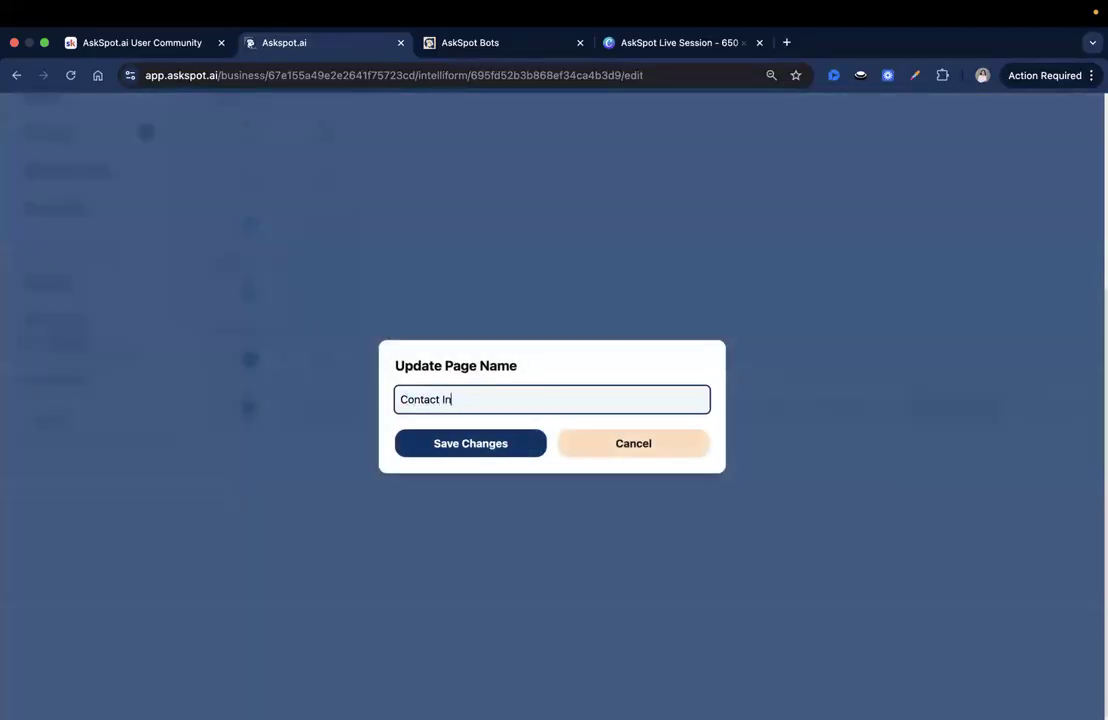
pyautogui.click(500, 448)
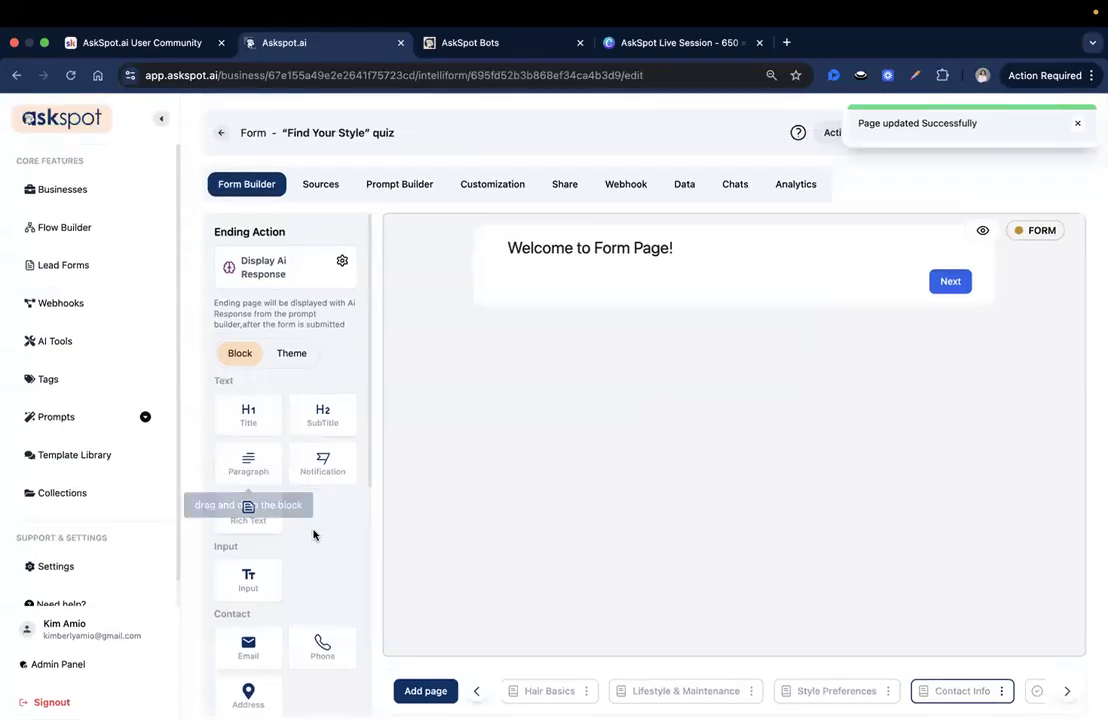
# Step: Add an email block to the Contact Info page and delete the default "Welcome to Form Page!" heading
pyautogui.scroll(-5, 238, 413)
pyautogui.moveTo(248, 413); pyautogui.dragTo(580, 262)
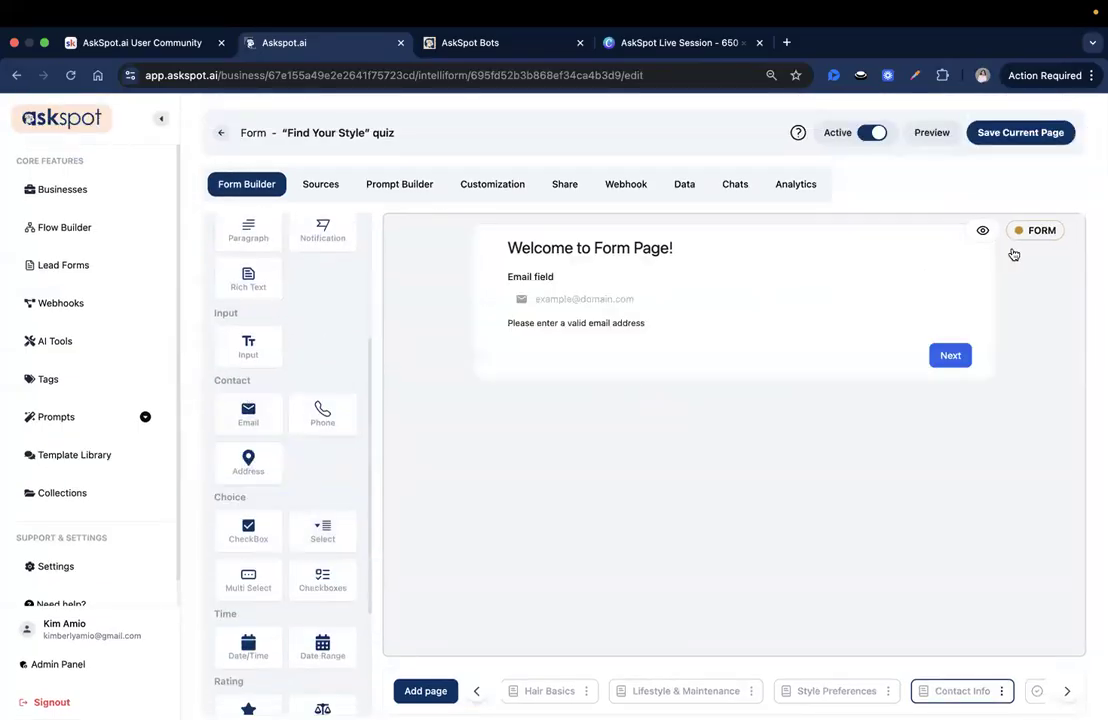
pyautogui.click(1011, 248)
pyautogui.click(502, 430)
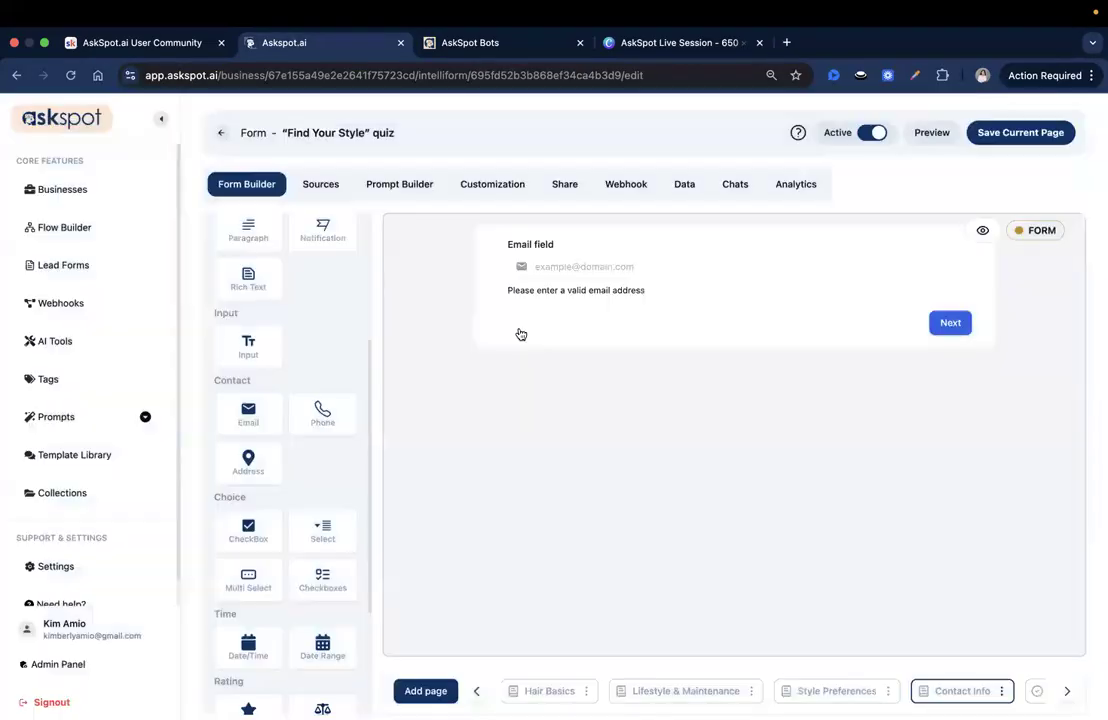
# Step: Set the email block's unique ID to "email_address" and its label to "Enter your email address", and save the changes
pyautogui.click(553, 274)
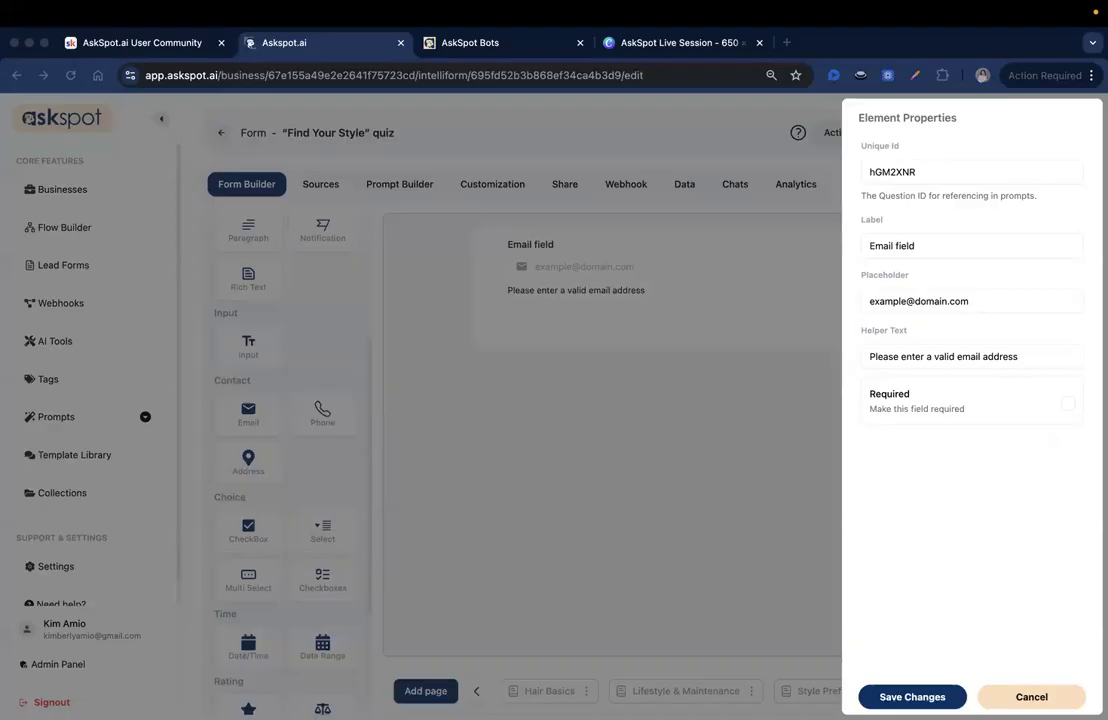
pyautogui.doubleClick(968, 174)
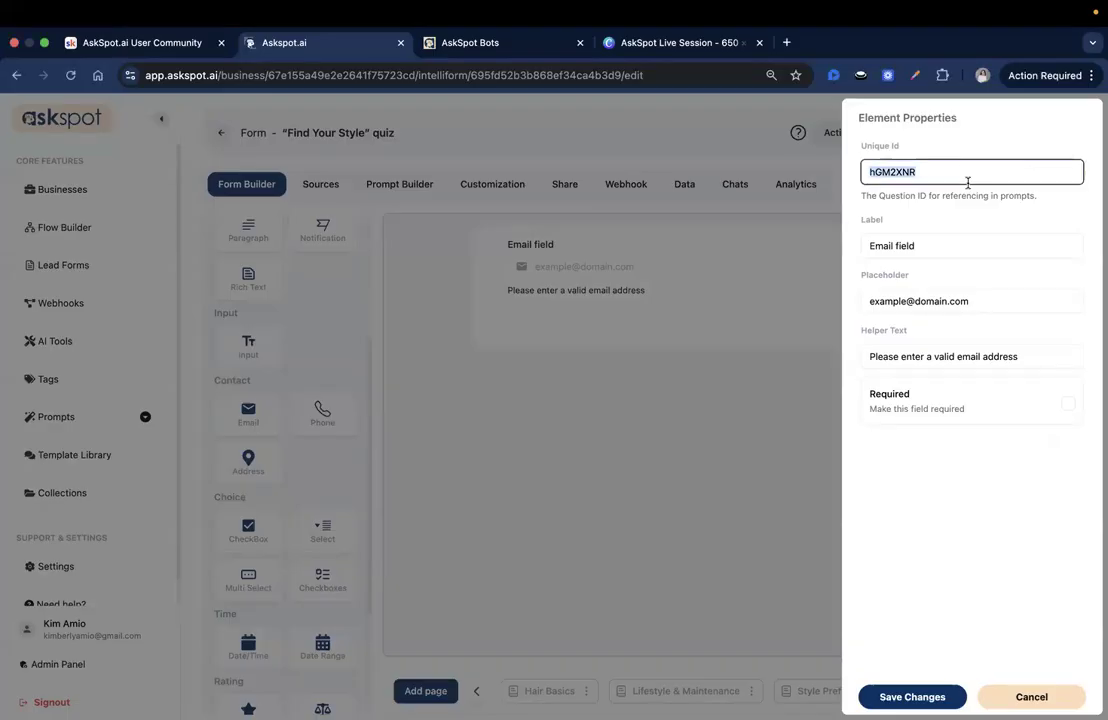
pyautogui.write('email_address')
pyautogui.press('Tab')
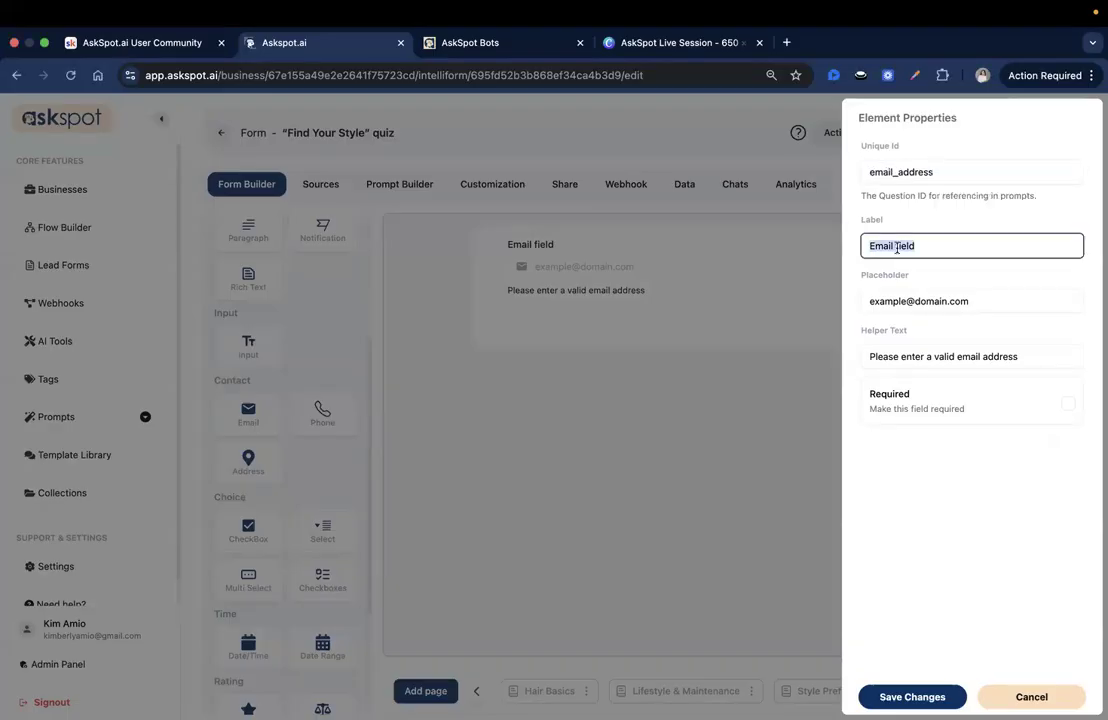
pyautogui.press('BackSpace')
pyautogui.write('Enter your emai')
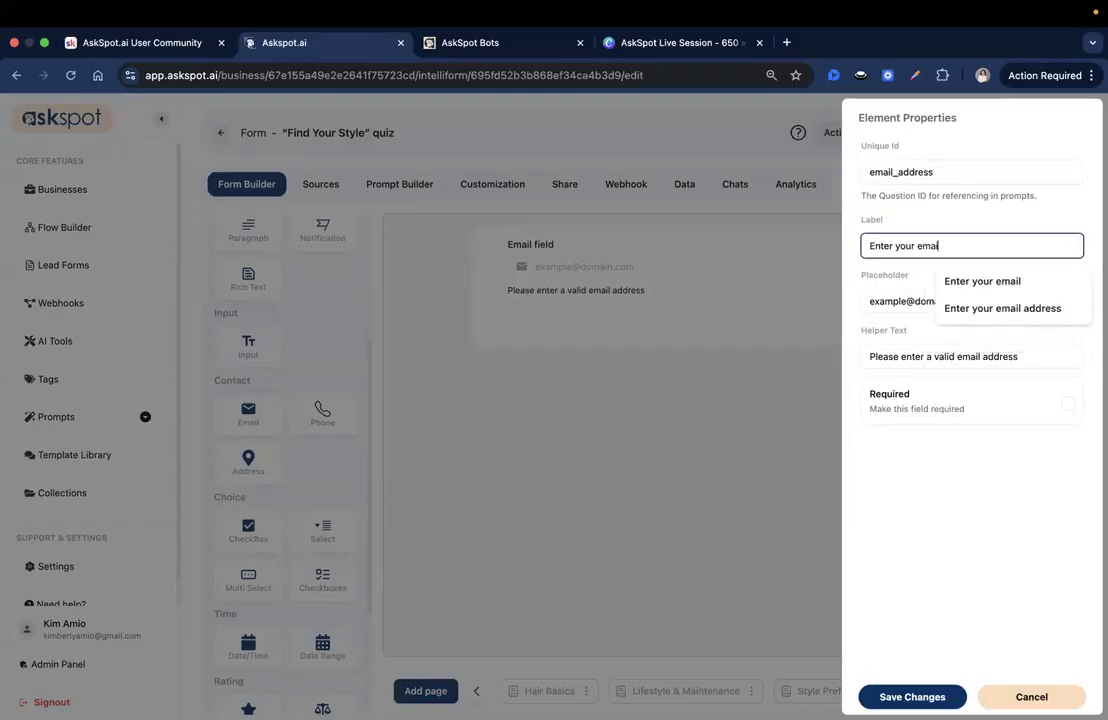
pyautogui.write('l address')
pyautogui.press('Return')
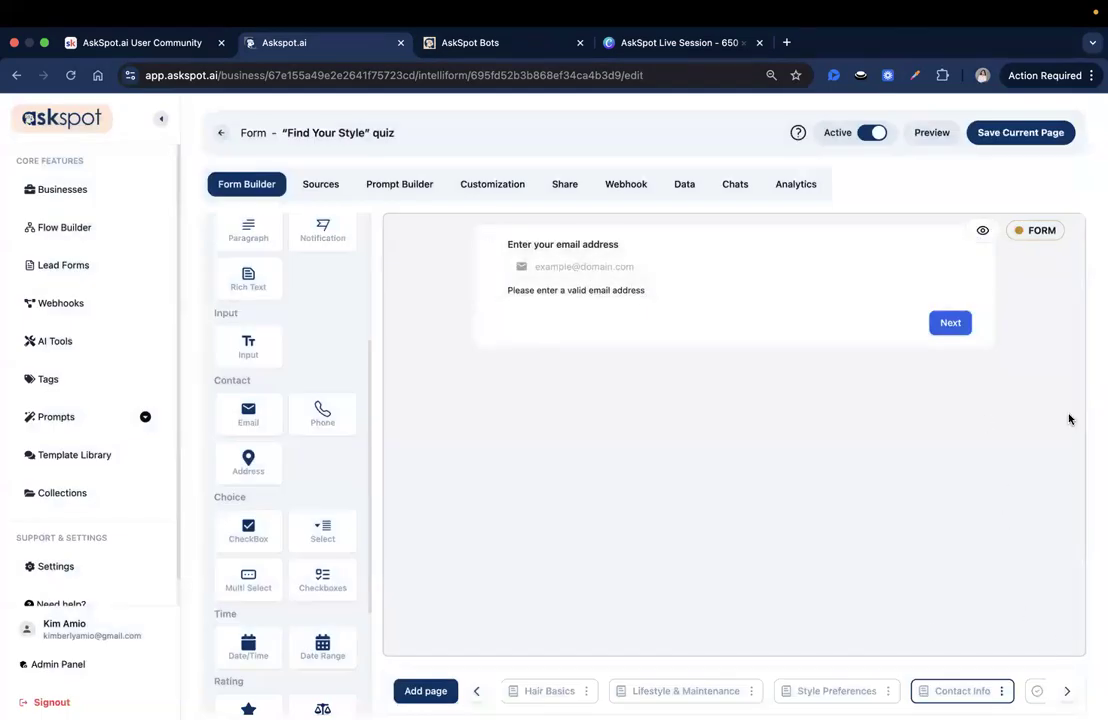
# Step: Change the Contact Info page's submit button text to "Get Quiz Results", make it full width, and save the page
pyautogui.click(950, 325)
pyautogui.doubleClick(895, 177)
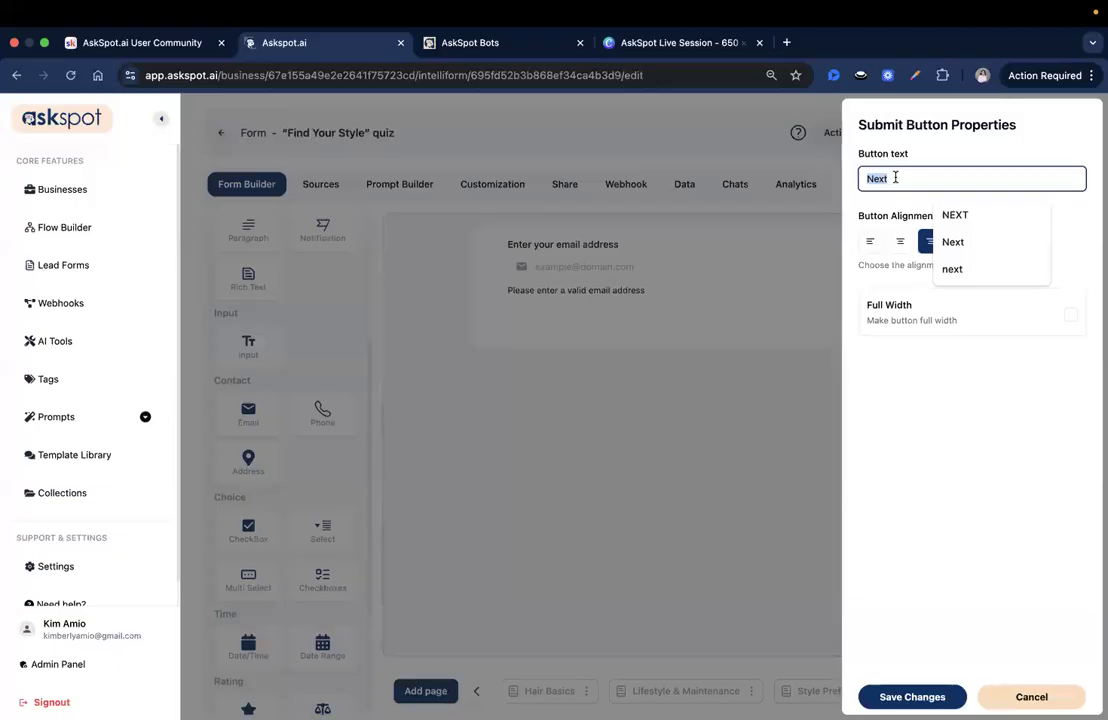
pyautogui.write('Get Quiz Results')
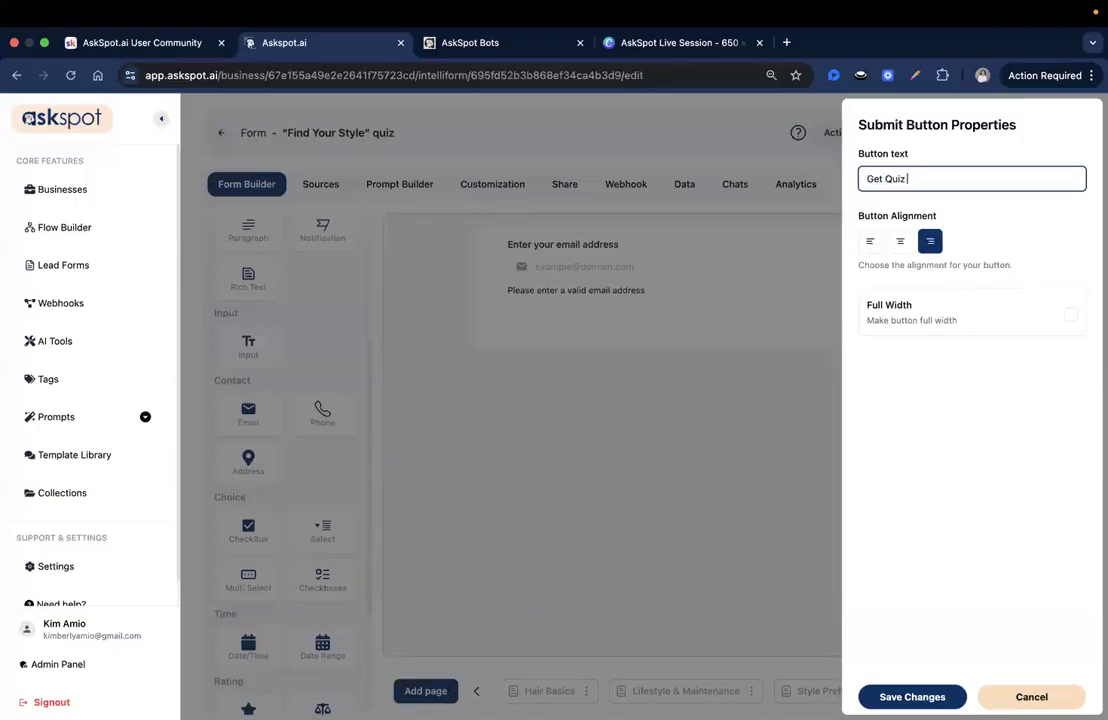
pyautogui.click(905, 696)
pyautogui.click(924, 322)
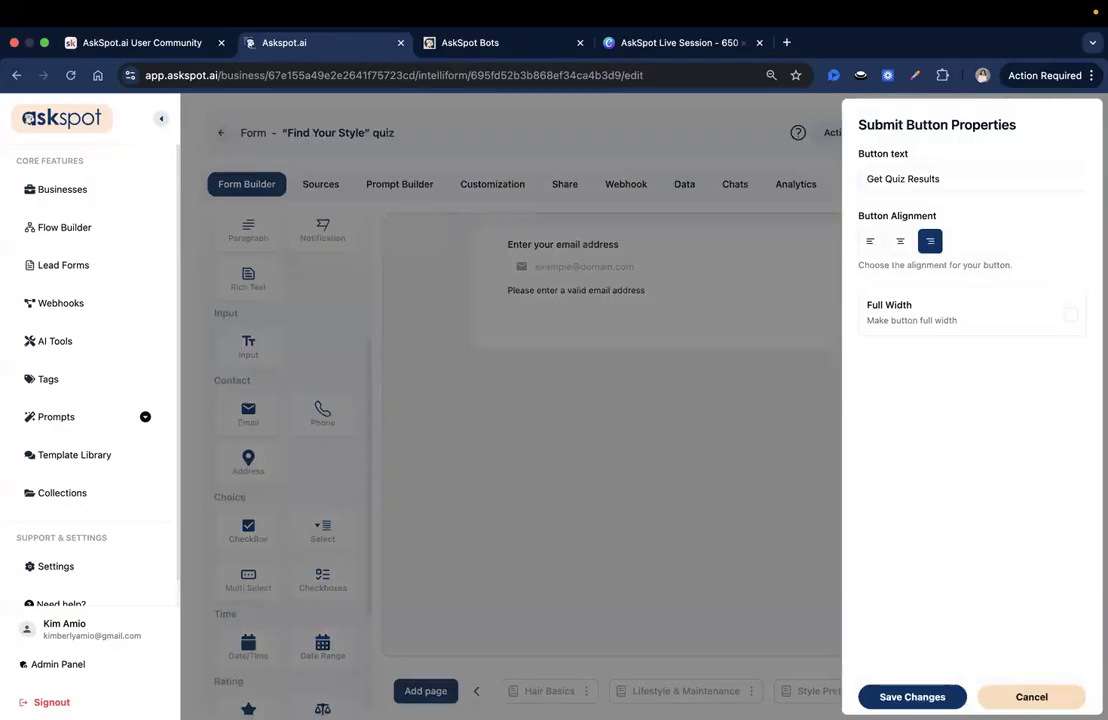
pyautogui.click(1069, 313)
pyautogui.click(908, 696)
pyautogui.click(1035, 142)
# Step: Preview the form, start the quiz and submit Hair Basics with Straight hair, Soft Waves texture and Round face shape
pyautogui.click(929, 135)
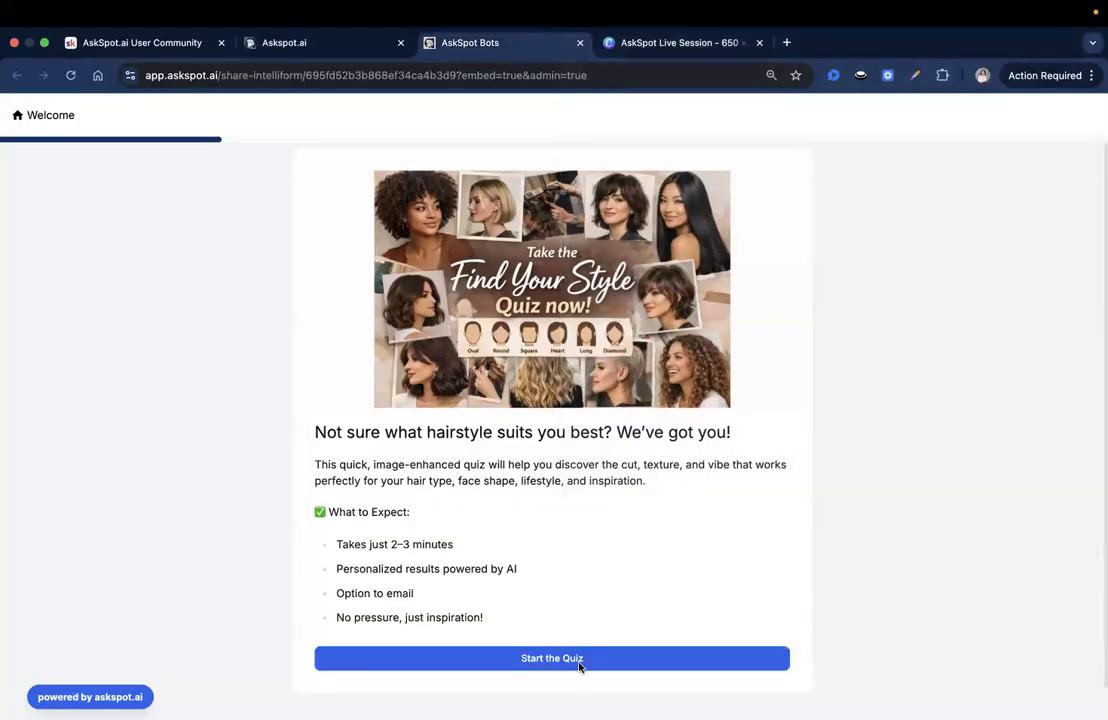
pyautogui.click(580, 662)
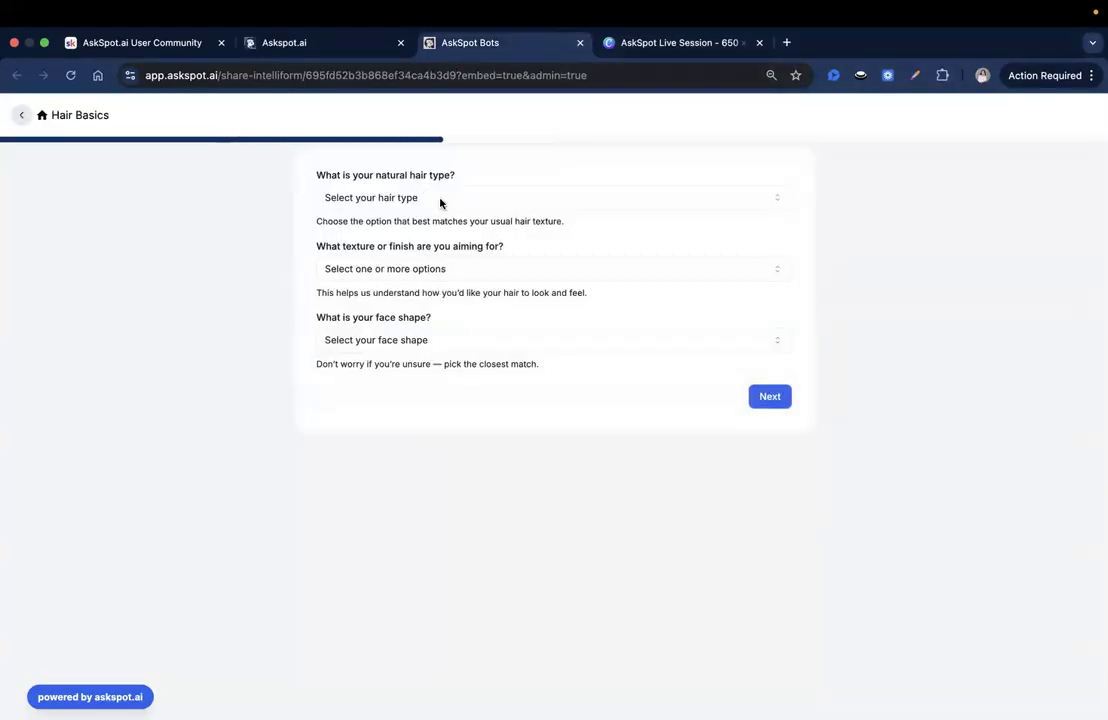
pyautogui.click(437, 199)
pyautogui.click(342, 226)
pyautogui.click(428, 268)
pyautogui.click(392, 319)
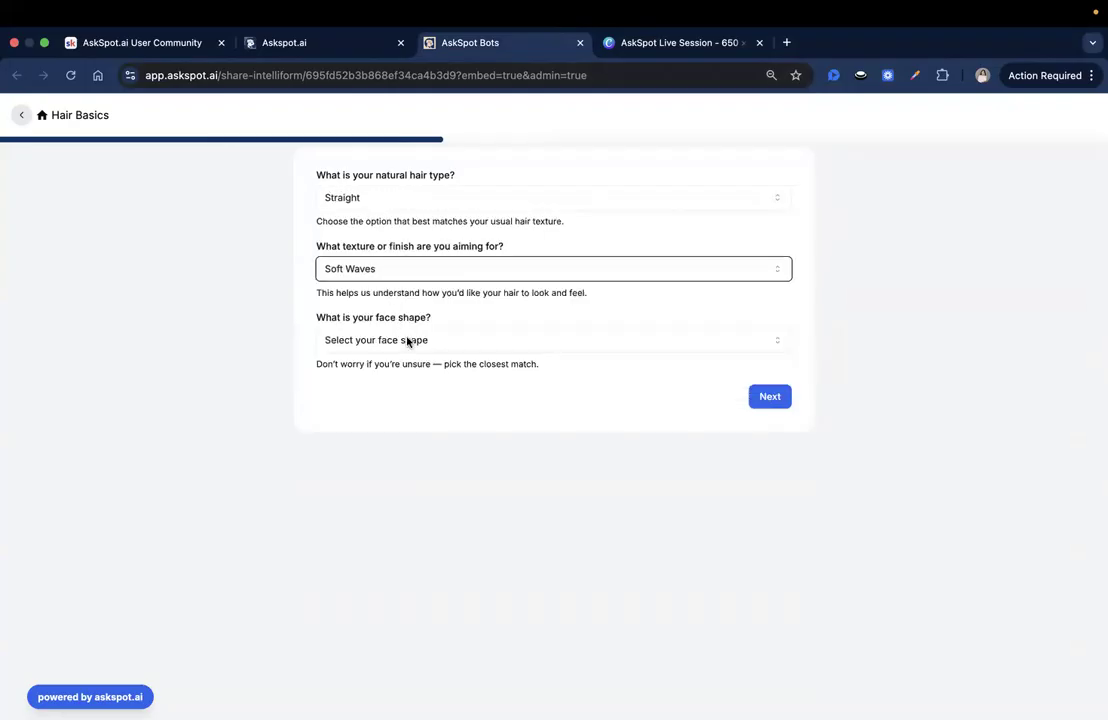
pyautogui.click(410, 342)
pyautogui.click(378, 367)
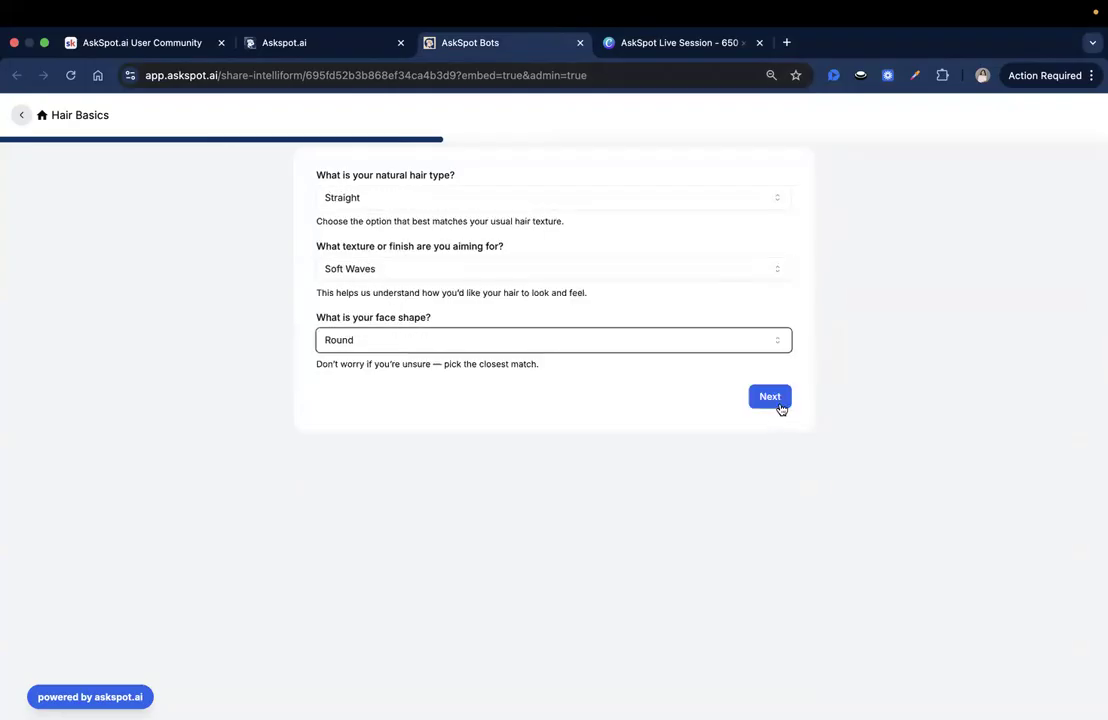
pyautogui.click(779, 408)
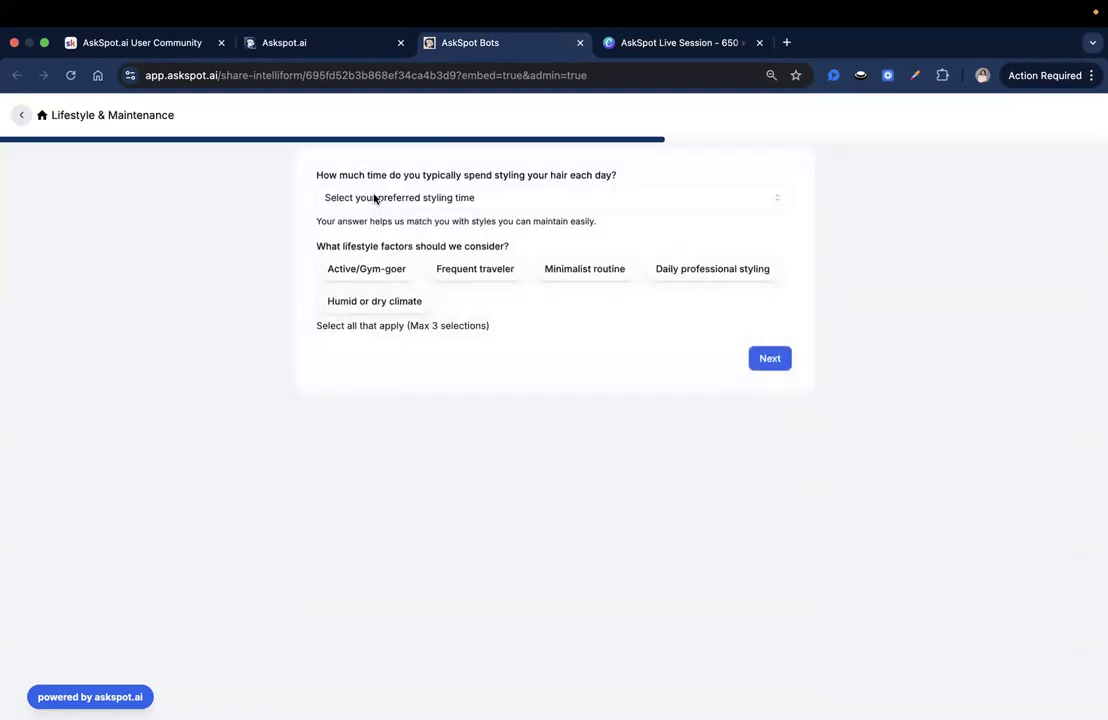
# Step: Answer Lifestyle & Maintenance with 5–15 minutes of styling plus Active/Gym-goer and Frequent traveler, and continue to the following page
pyautogui.click(428, 198)
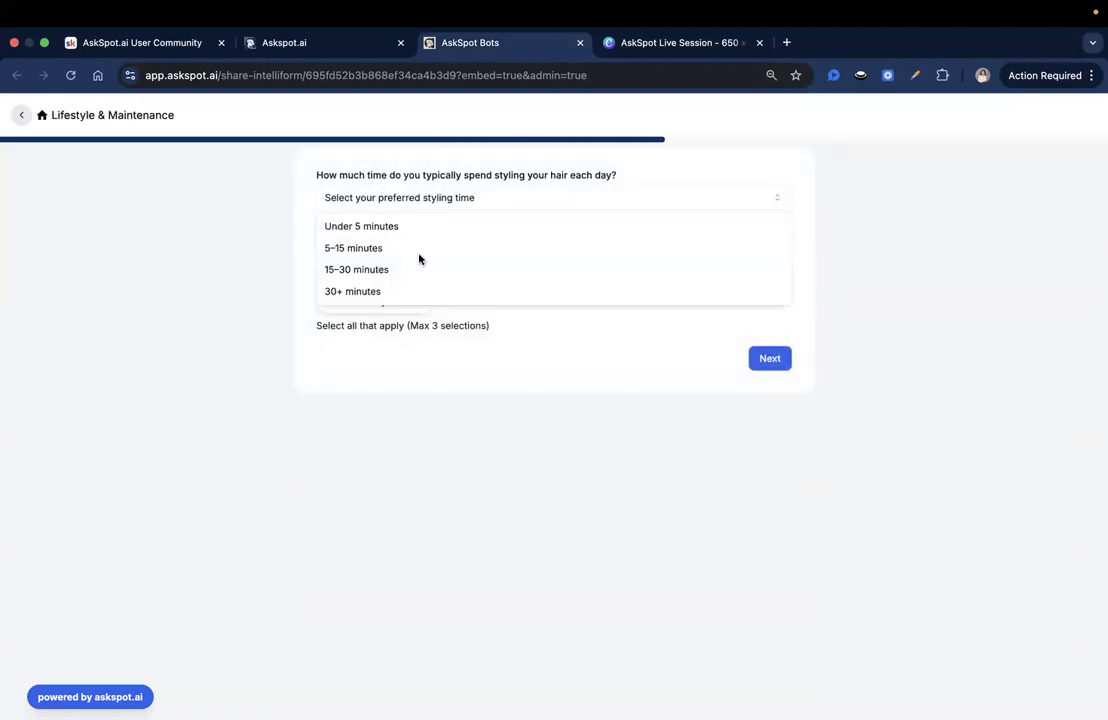
pyautogui.click(419, 250)
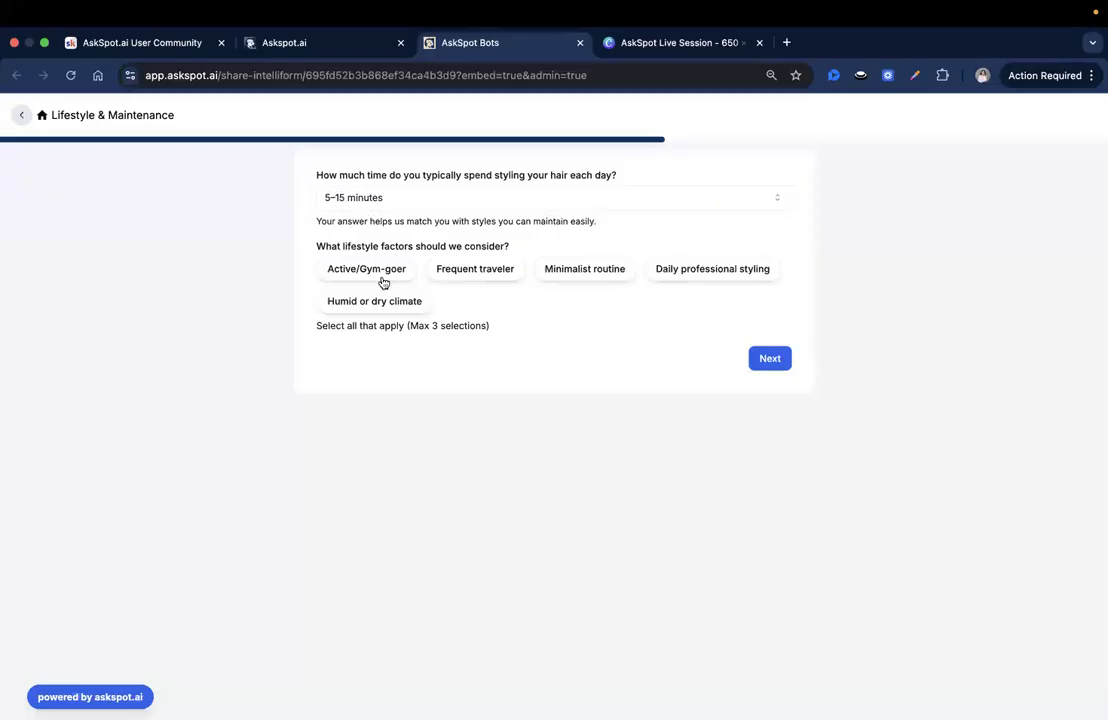
pyautogui.click(381, 272)
pyautogui.click(488, 268)
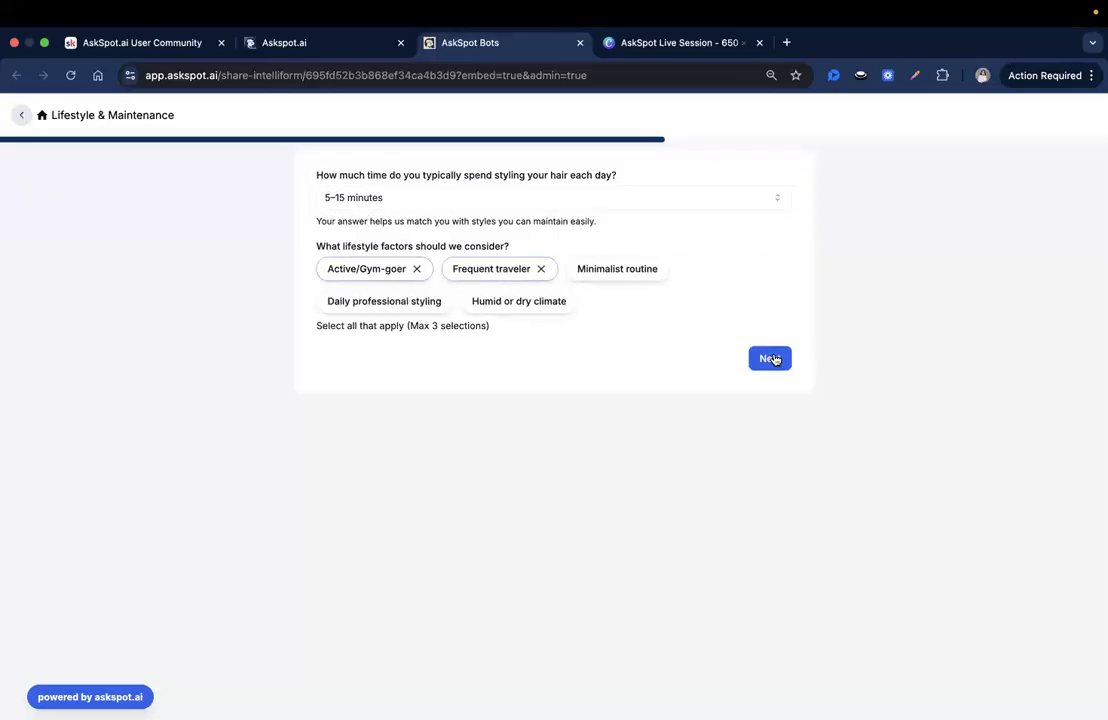
pyautogui.click(772, 358)
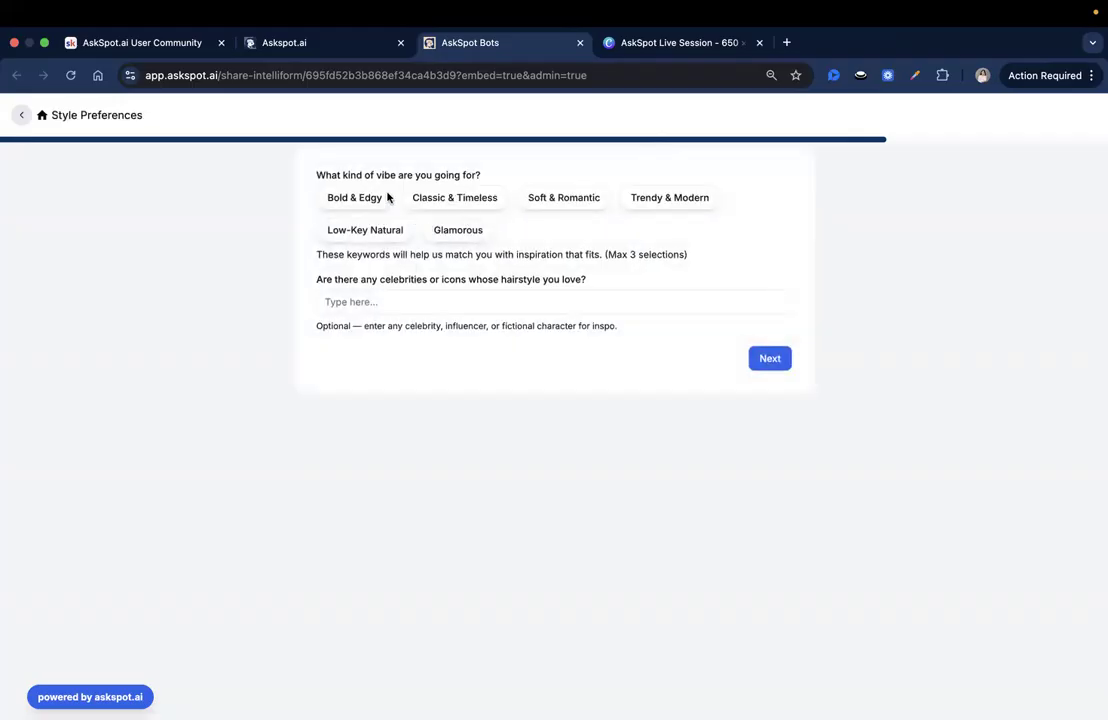
# Step: Answer Style Preferences with the Classic & Timeless vibe and "Taylor Swift" as the style icon, and continue
pyautogui.click(438, 200)
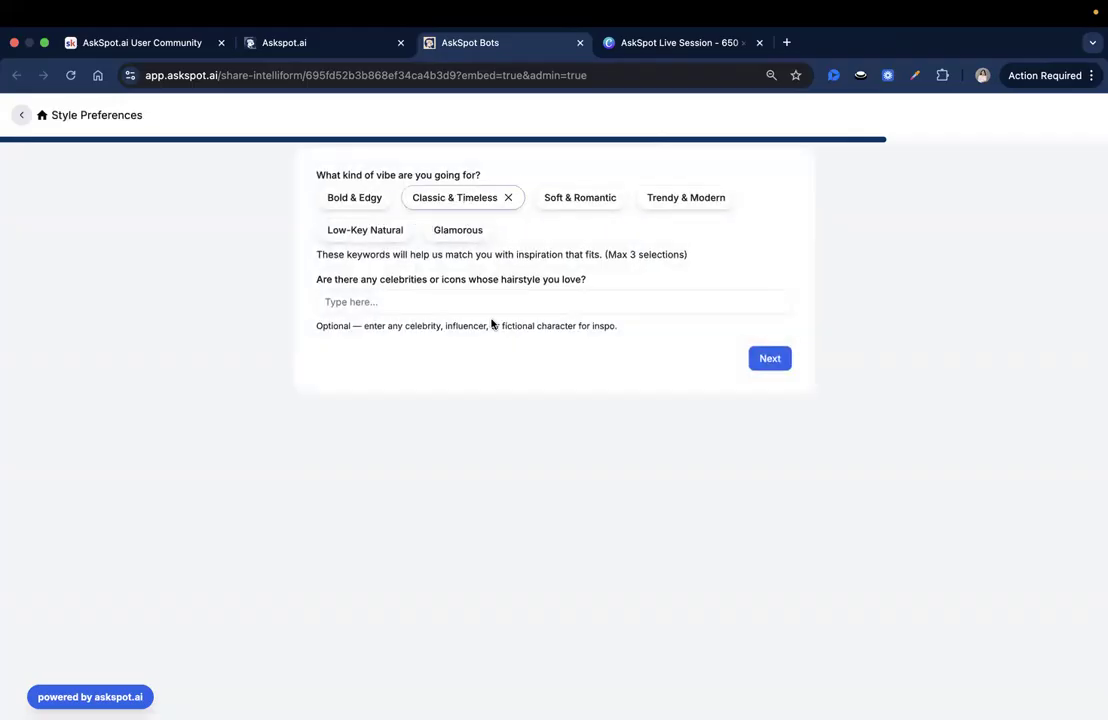
pyautogui.click(374, 293)
pyautogui.moveTo(394, 282); pyautogui.dragTo(424, 288)
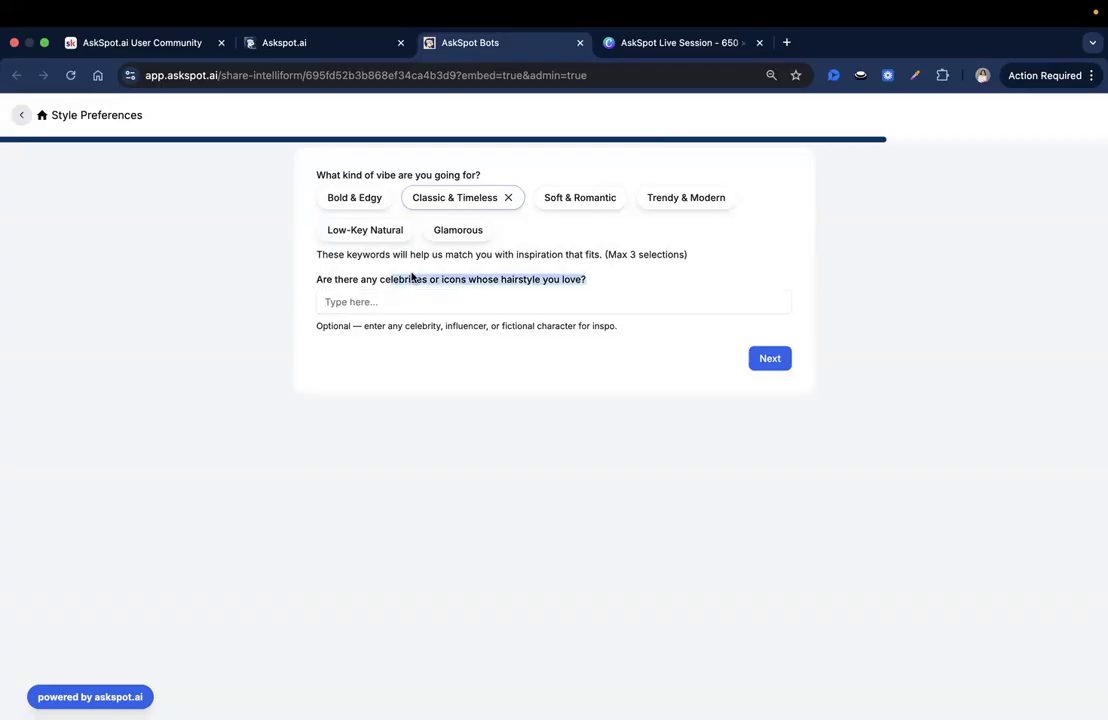
pyautogui.click(405, 304)
pyautogui.write('Taylor Swift')
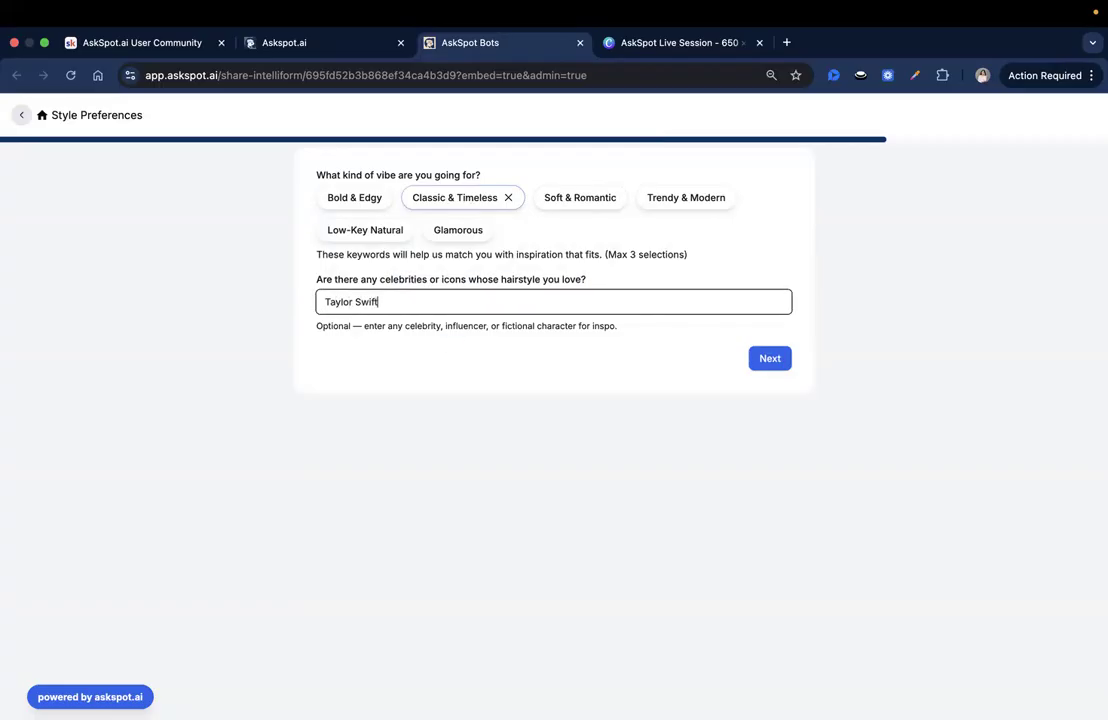
pyautogui.click(769, 358)
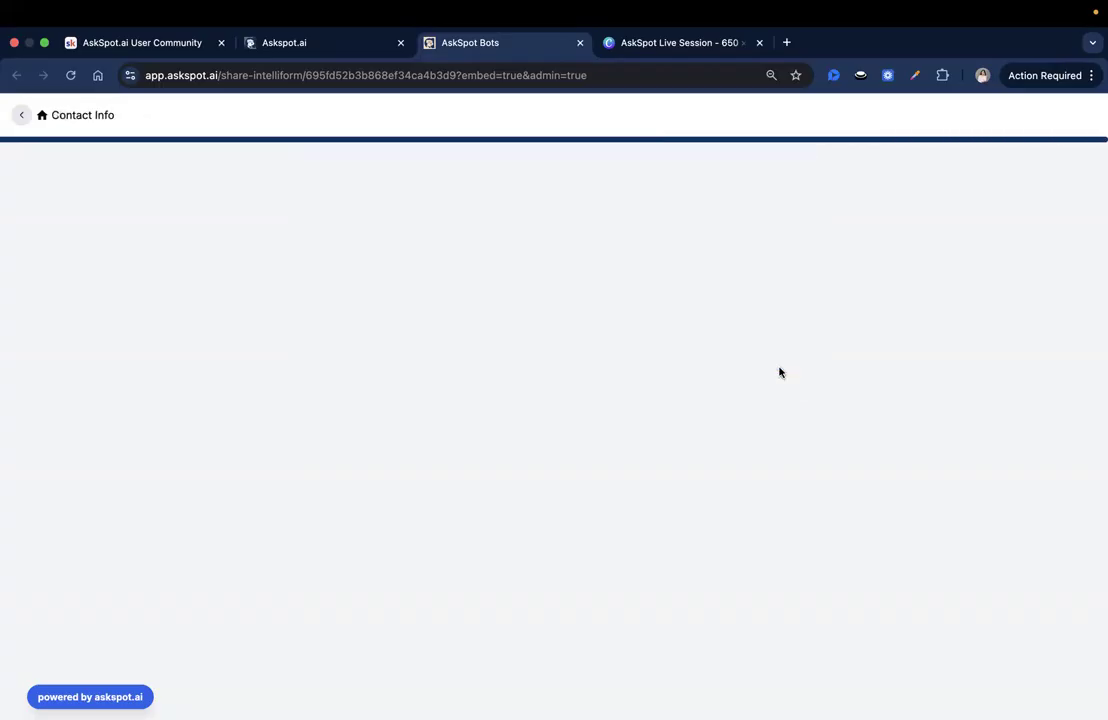
# Step: Enter a test email address on the Contact Info page and request the quiz results
pyautogui.click(408, 198)
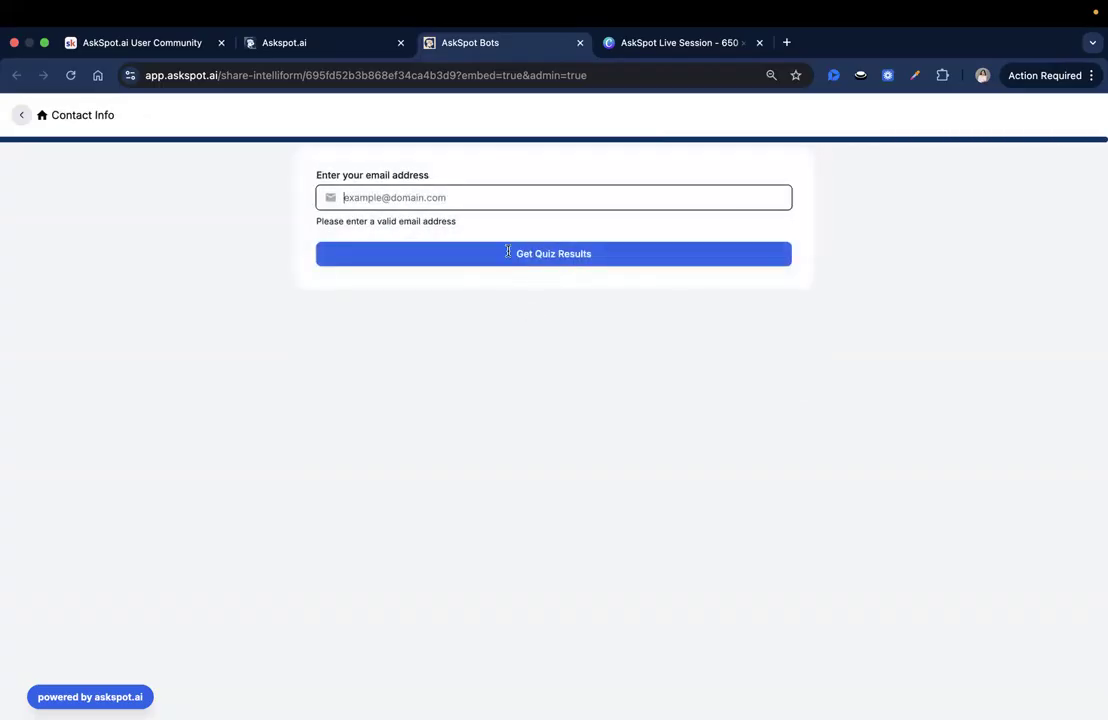
pyautogui.click(581, 256)
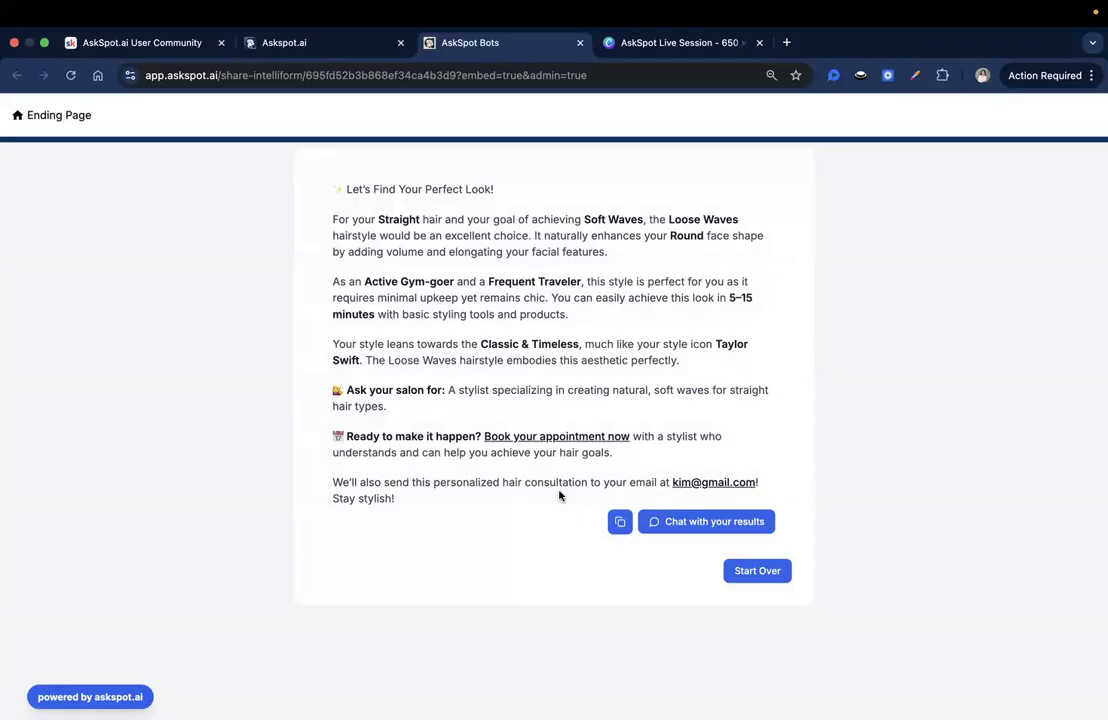
# Step: Examine how the generated results use the hair type, face shape and lifestyle answers, and check the closing email note
pyautogui.moveTo(739, 219); pyautogui.dragTo(703, 219)
pyautogui.doubleClick(446, 236)
pyautogui.click(492, 246)
pyautogui.tripleClick(380, 248)
pyautogui.click(442, 265)
pyautogui.moveTo(334, 280); pyautogui.dragTo(396, 314)
pyautogui.click(395, 311)
pyautogui.doubleClick(385, 281)
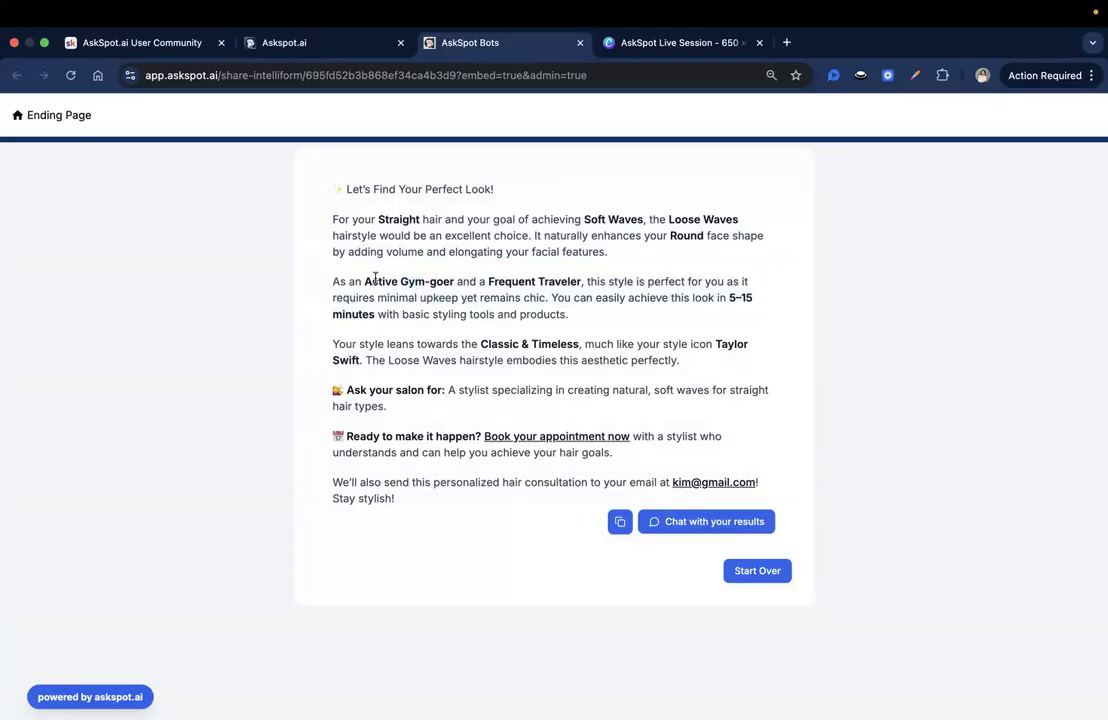
pyautogui.doubleClick(512, 281)
pyautogui.doubleClick(559, 281)
pyautogui.click(572, 325)
pyautogui.tripleClick(495, 492)
# Step: Examine the "Ask your salon for" recommendation in the generated quiz results
pyautogui.tripleClick(358, 392)
pyautogui.moveTo(432, 391); pyautogui.dragTo(457, 403)
pyautogui.click(457, 403)
pyautogui.moveTo(448, 393); pyautogui.dragTo(460, 404)
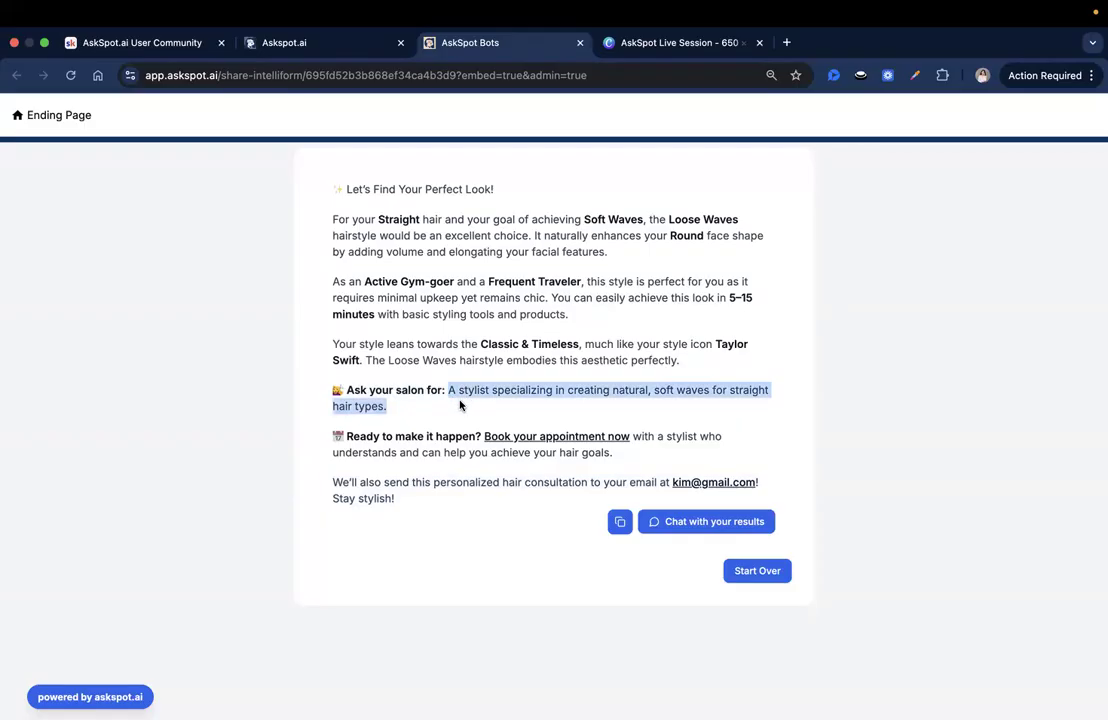
pyautogui.click(460, 404)
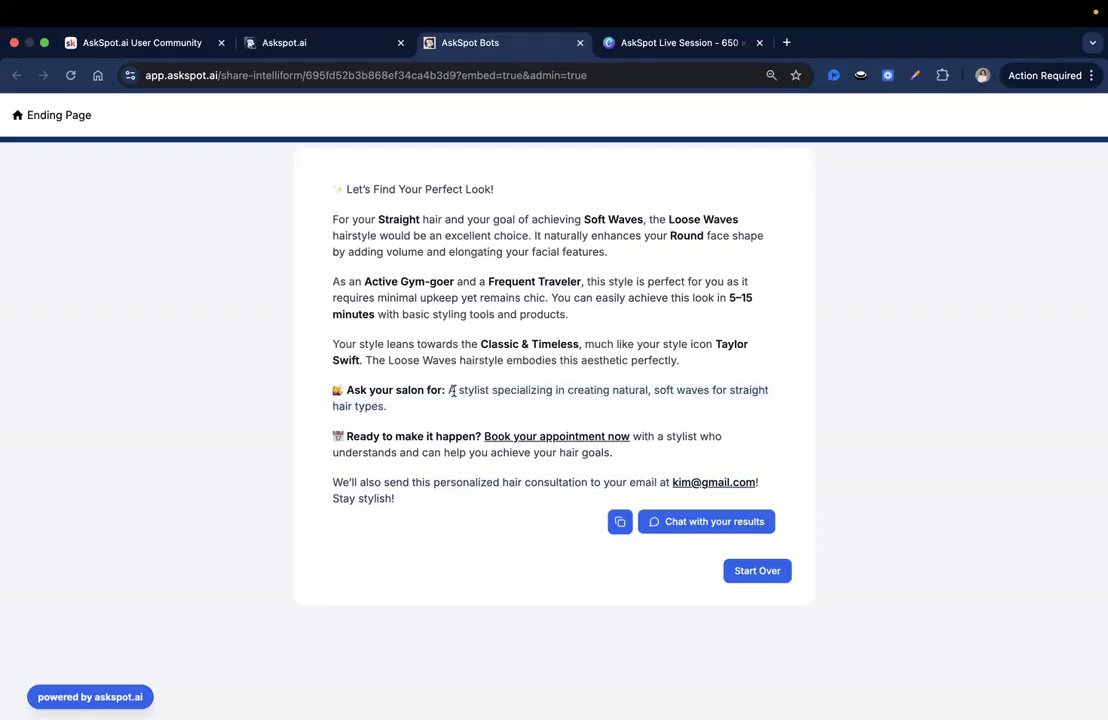
pyautogui.moveTo(461, 401); pyautogui.dragTo(462, 402)
pyautogui.click(463, 402)
pyautogui.tripleClick(411, 389)
pyautogui.click(415, 389)
pyautogui.doubleClick(415, 389)
pyautogui.tripleClick(415, 389)
pyautogui.click(489, 425)
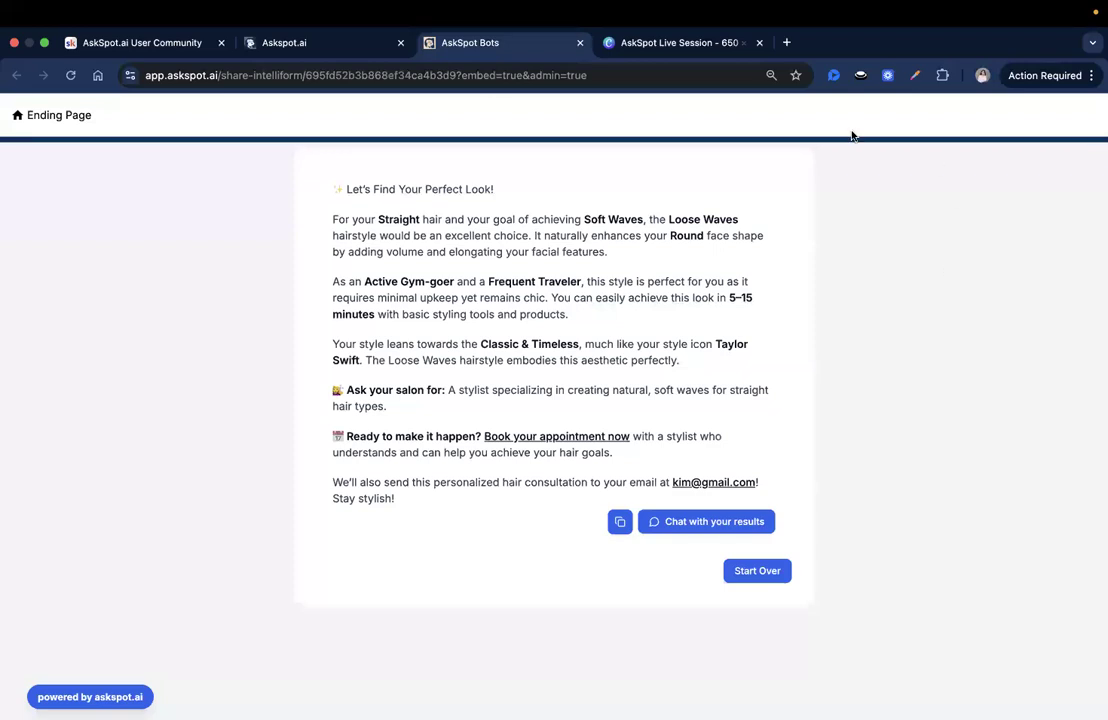
# Step: Return to the “Find Your Style” quiz editor, open its sharing settings and save the form
pyautogui.click(323, 43)
pyautogui.click(500, 46)
pyautogui.click(337, 42)
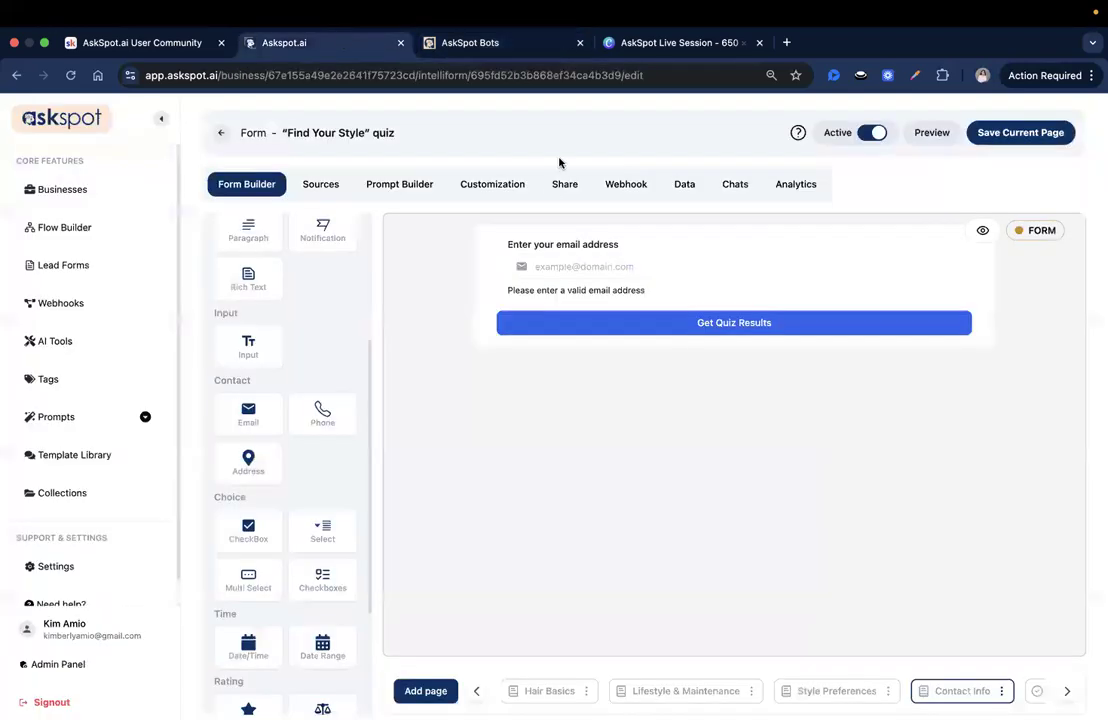
pyautogui.click(563, 188)
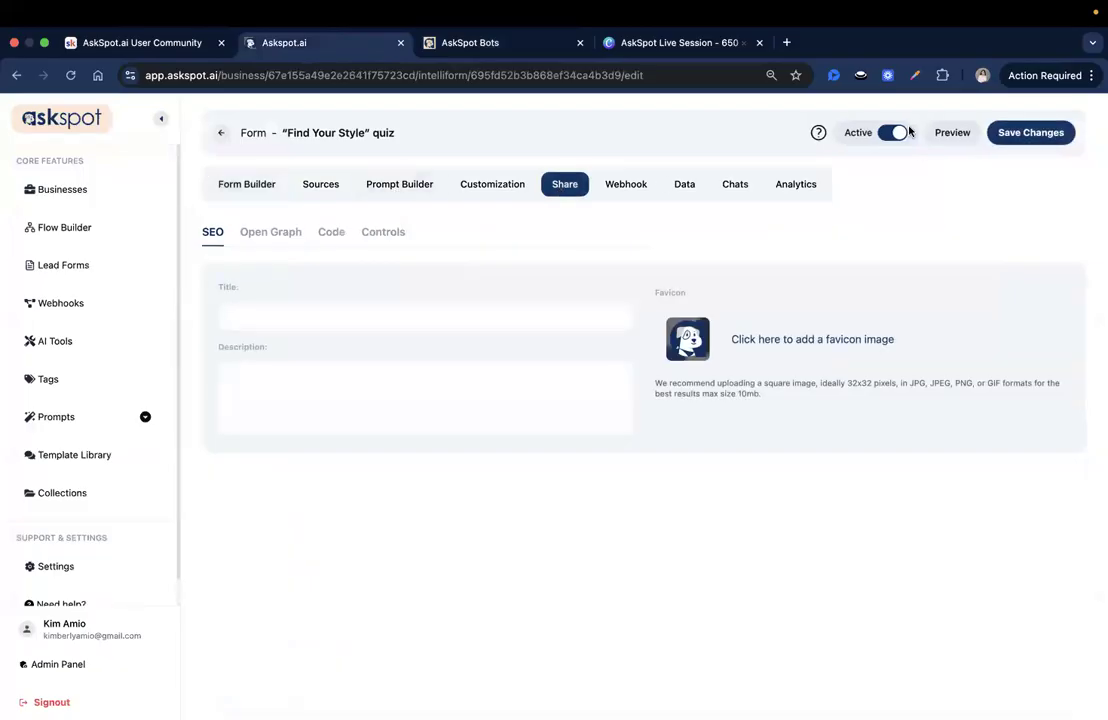
pyautogui.click(1033, 132)
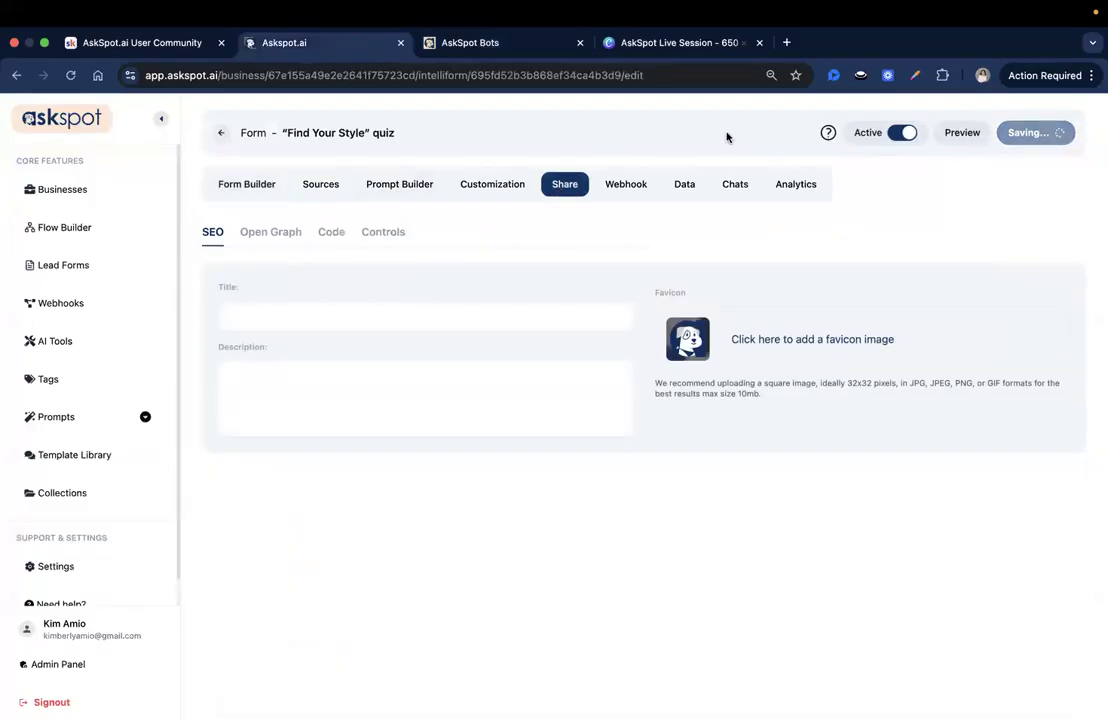
# Step: Go back to the IntelliForm list and copy the duplicate page link of the “Find Your Style” quiz
pyautogui.click(217, 133)
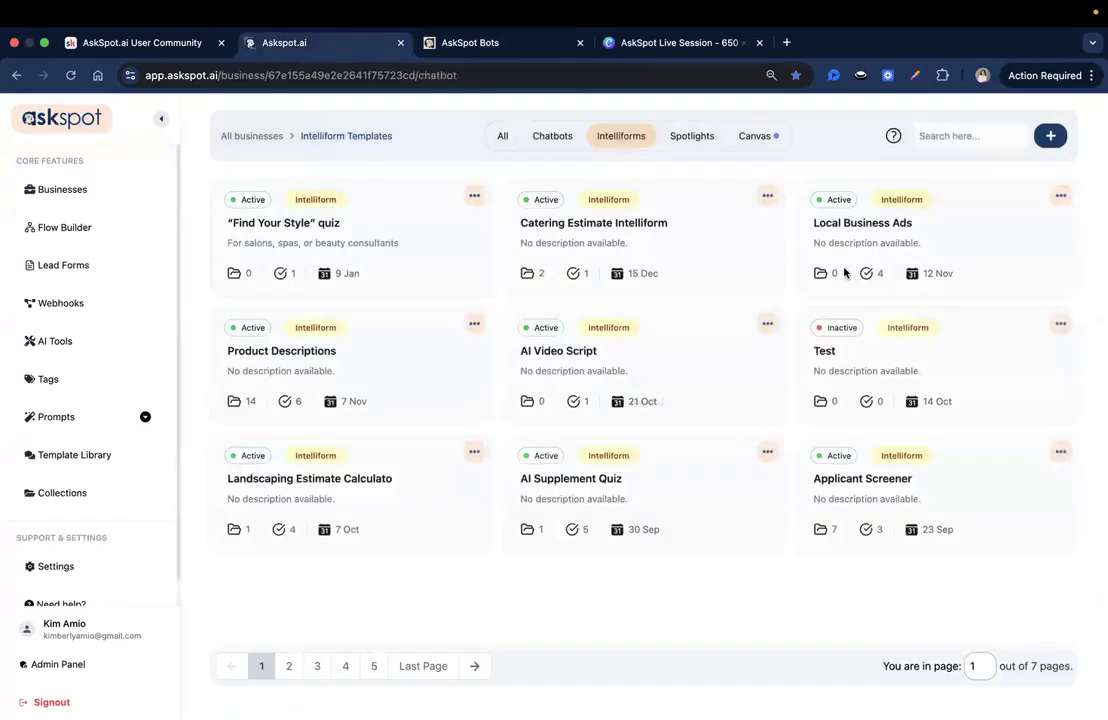
pyautogui.click(475, 196)
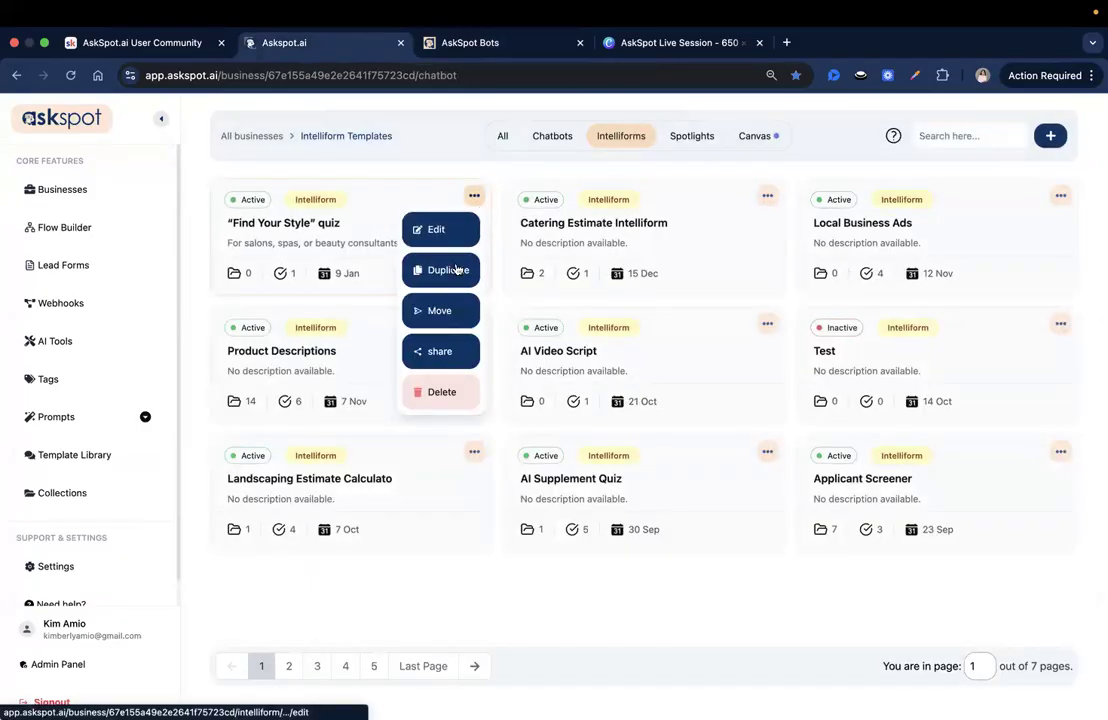
pyautogui.click(430, 355)
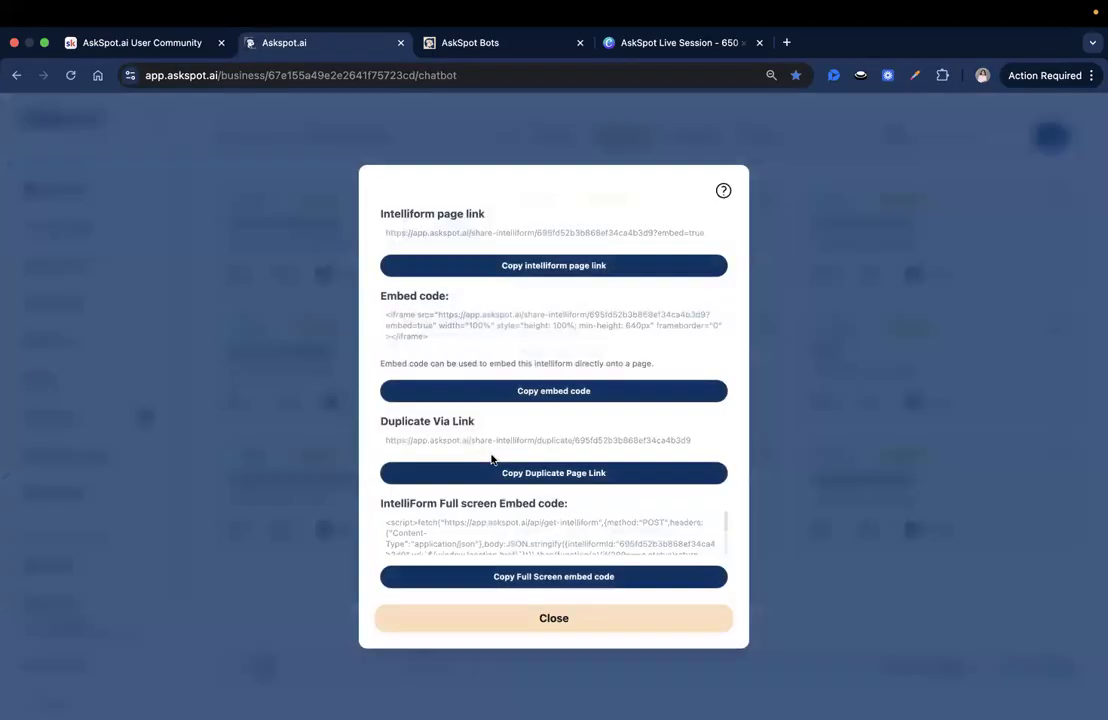
pyautogui.doubleClick(463, 421)
pyautogui.click(560, 472)
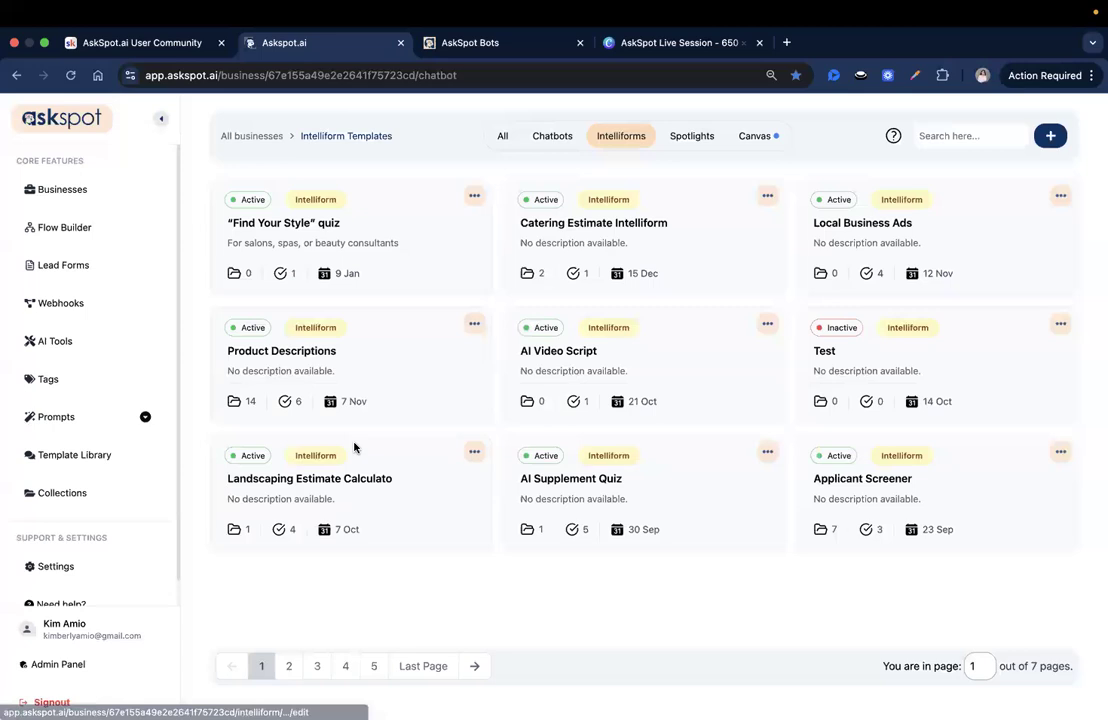
# Step: Open the Applicant Screener IntelliForm and review its question pages and Ending Page
pyautogui.click(912, 484)
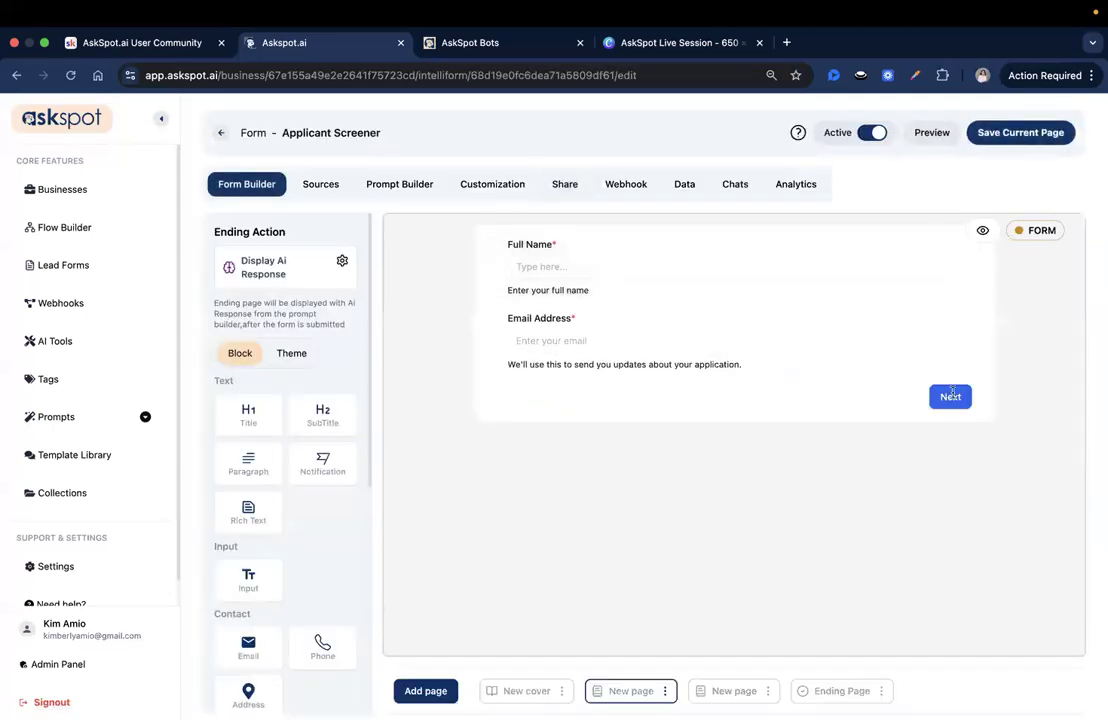
pyautogui.click(729, 690)
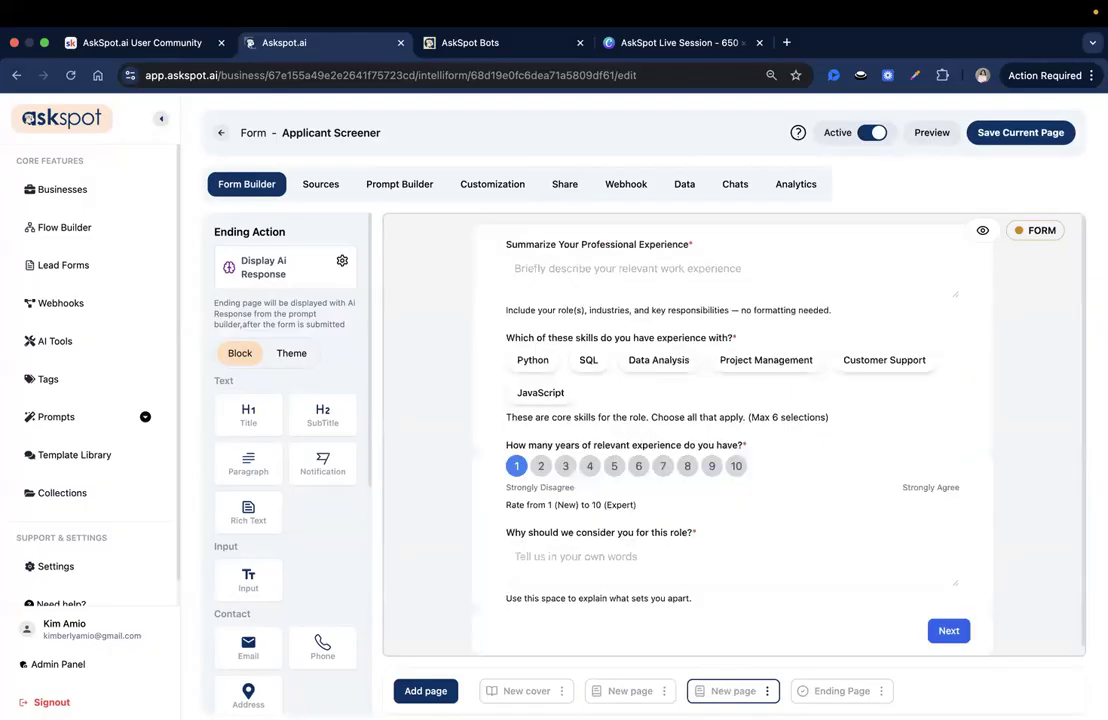
pyautogui.click(828, 692)
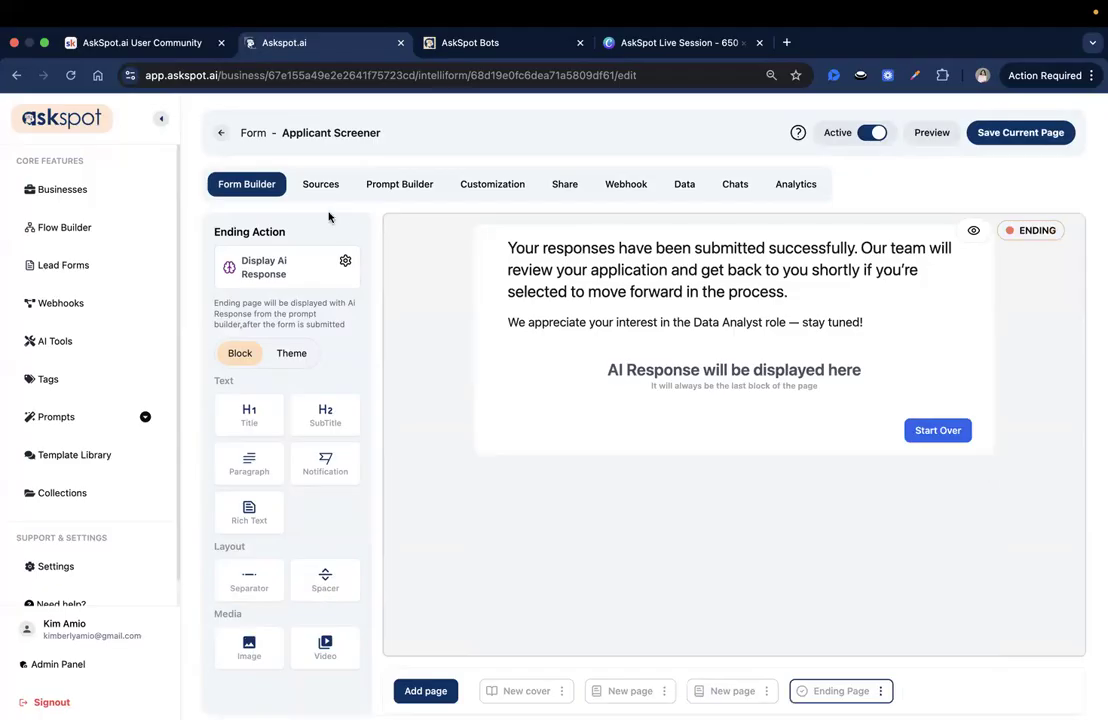
# Step: Examine the Applicant Screener's #result prompt, including job criteria, scoring instructions and output format, and return to the IntelliForm list without saving
pyautogui.click(390, 190)
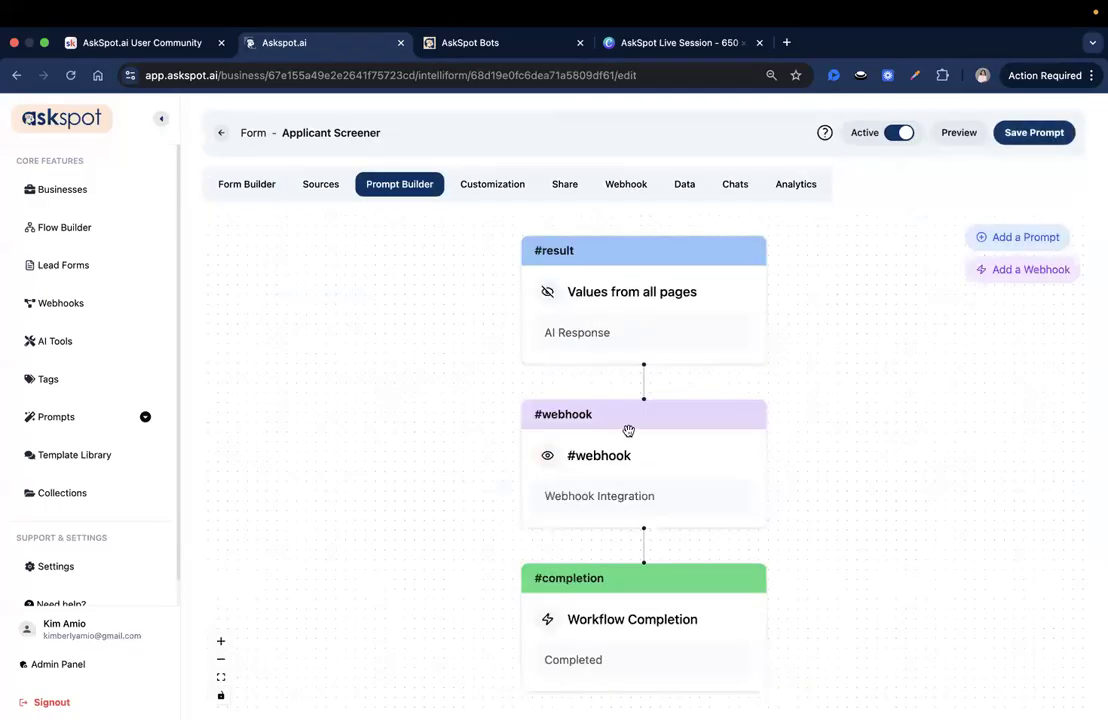
pyautogui.click(601, 331)
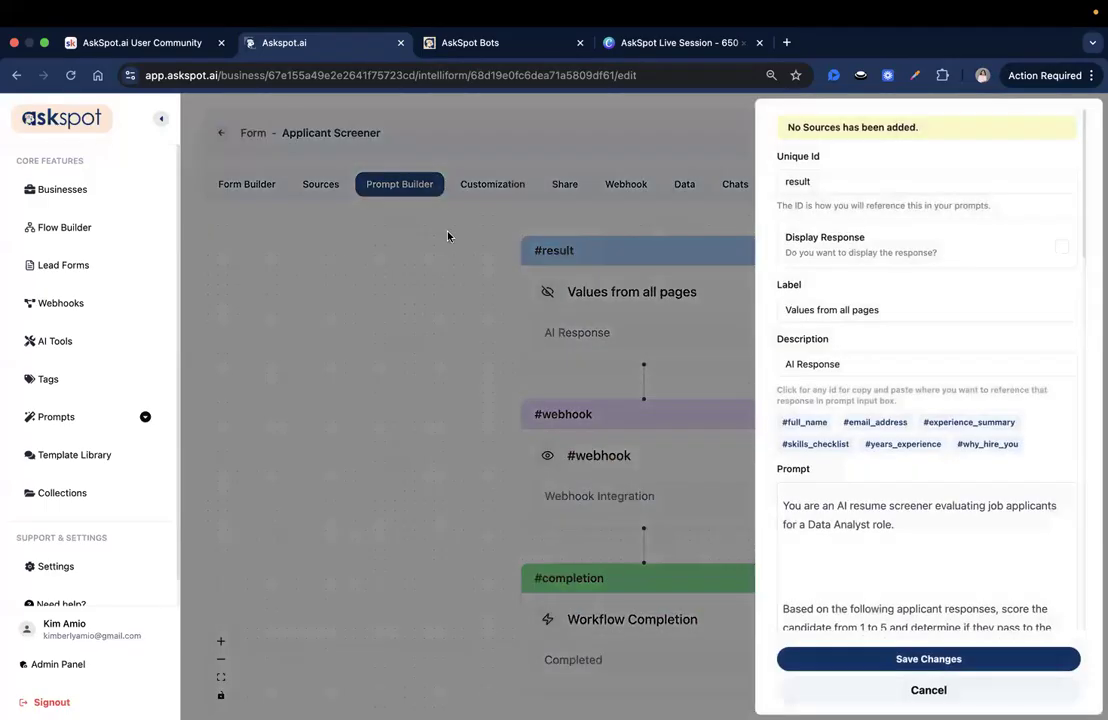
pyautogui.scroll(-3, 865, 393)
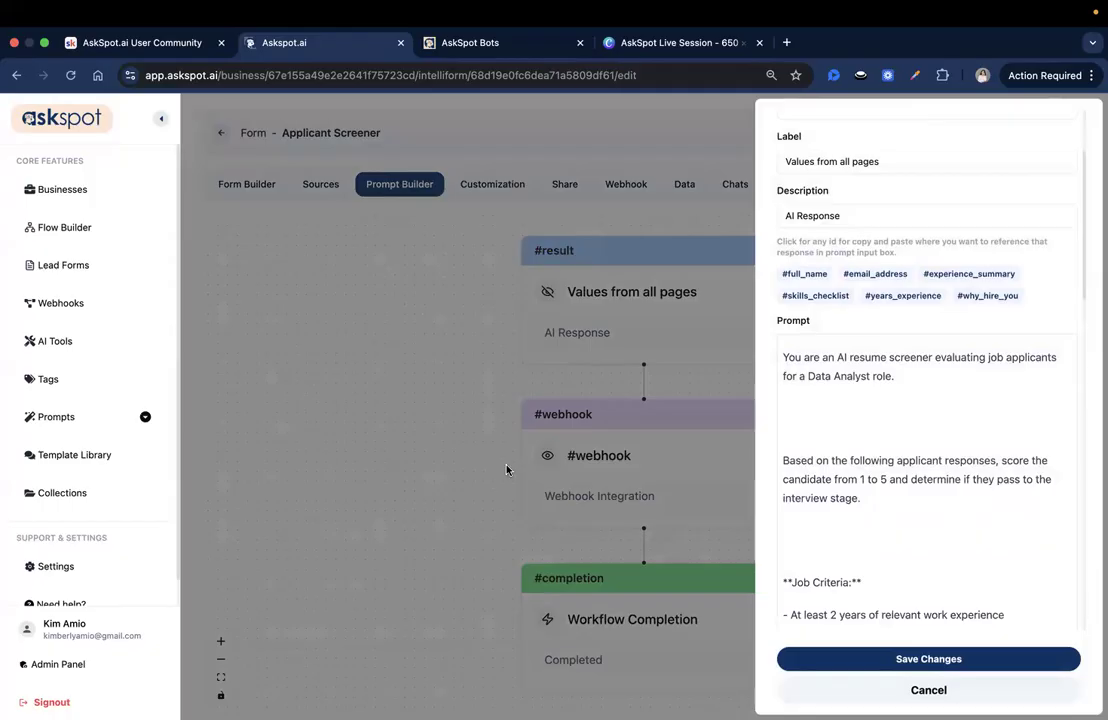
pyautogui.scroll(-1, 912, 379)
pyautogui.click(913, 346)
pyautogui.scroll(-2, 865, 380)
pyautogui.doubleClick(790, 353)
pyautogui.moveTo(887, 350); pyautogui.dragTo(905, 396)
pyautogui.click(900, 396)
pyautogui.scroll(-10, 895, 406)
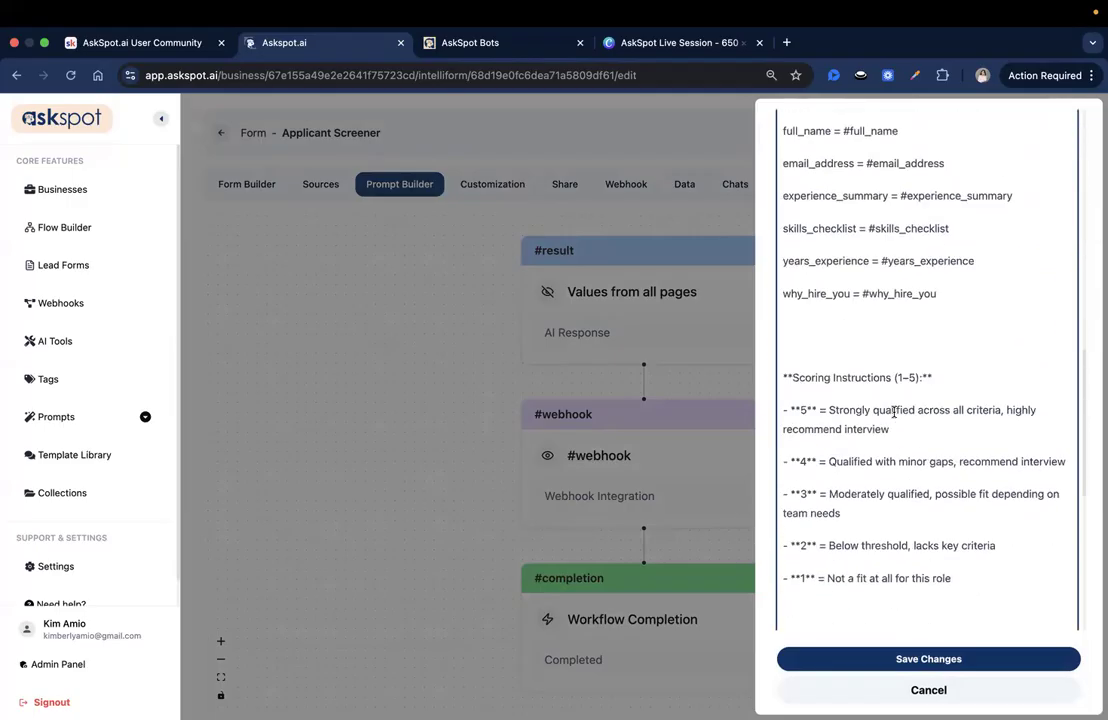
pyautogui.scroll(-8, 894, 411)
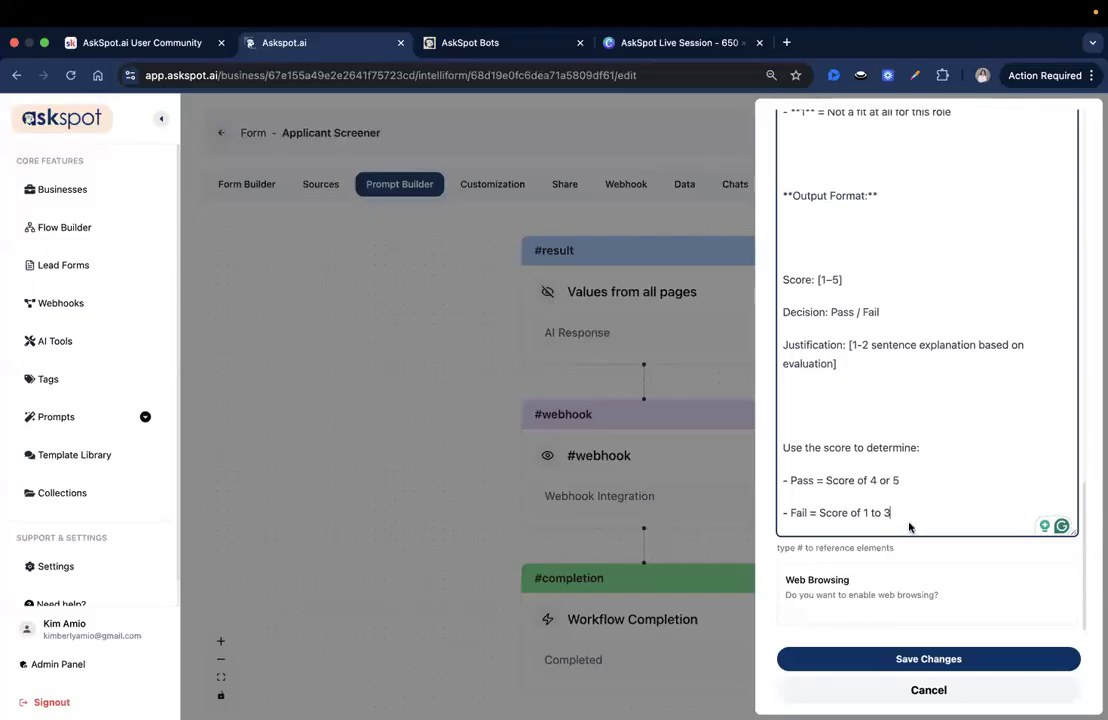
pyautogui.click(917, 690)
pyautogui.click(221, 133)
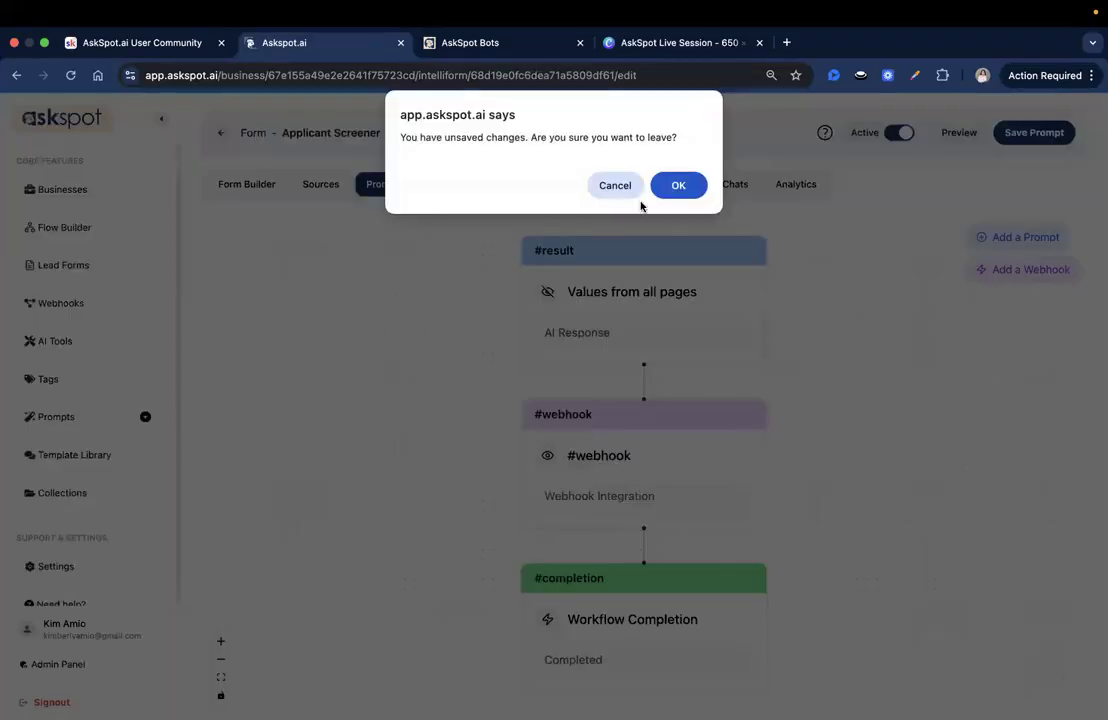
pyautogui.click(661, 196)
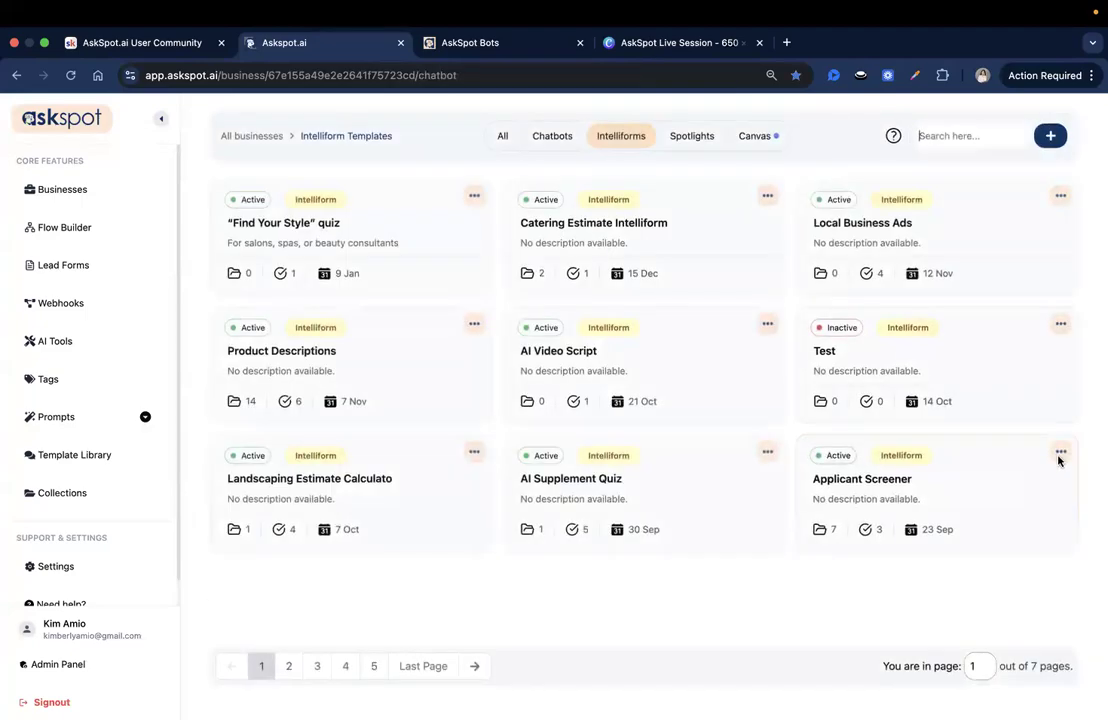
# Step: Copy the duplicate page link of the Applicant Screener IntelliForm
pyautogui.click(1059, 453)
pyautogui.click(1036, 607)
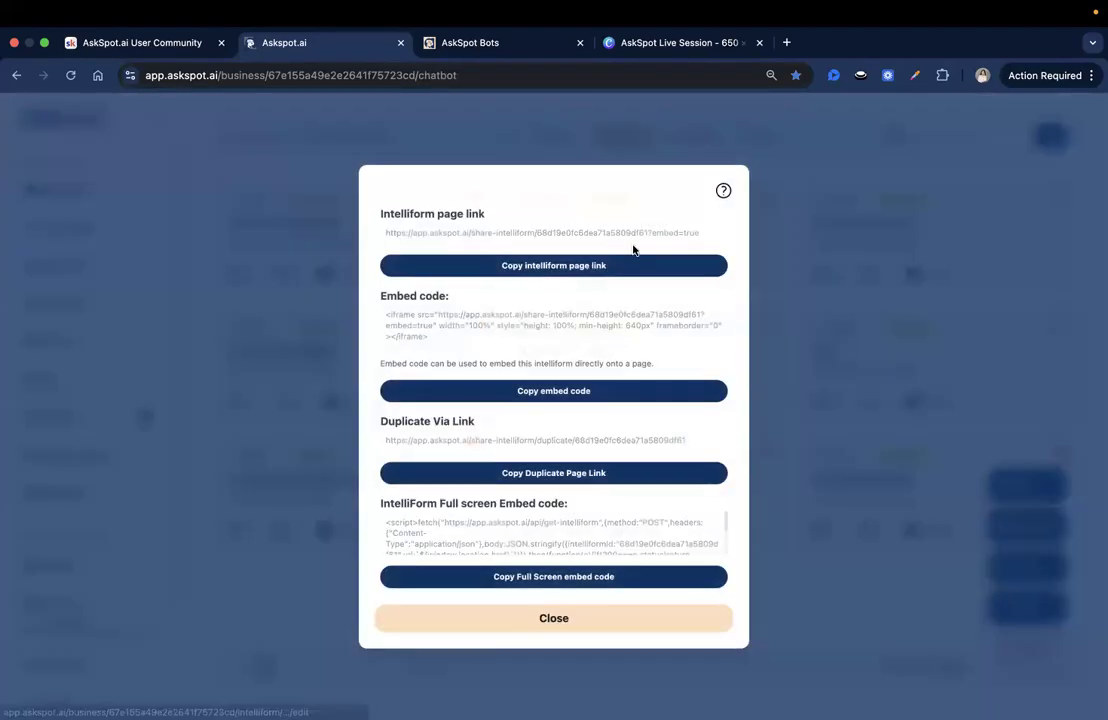
pyautogui.click(618, 472)
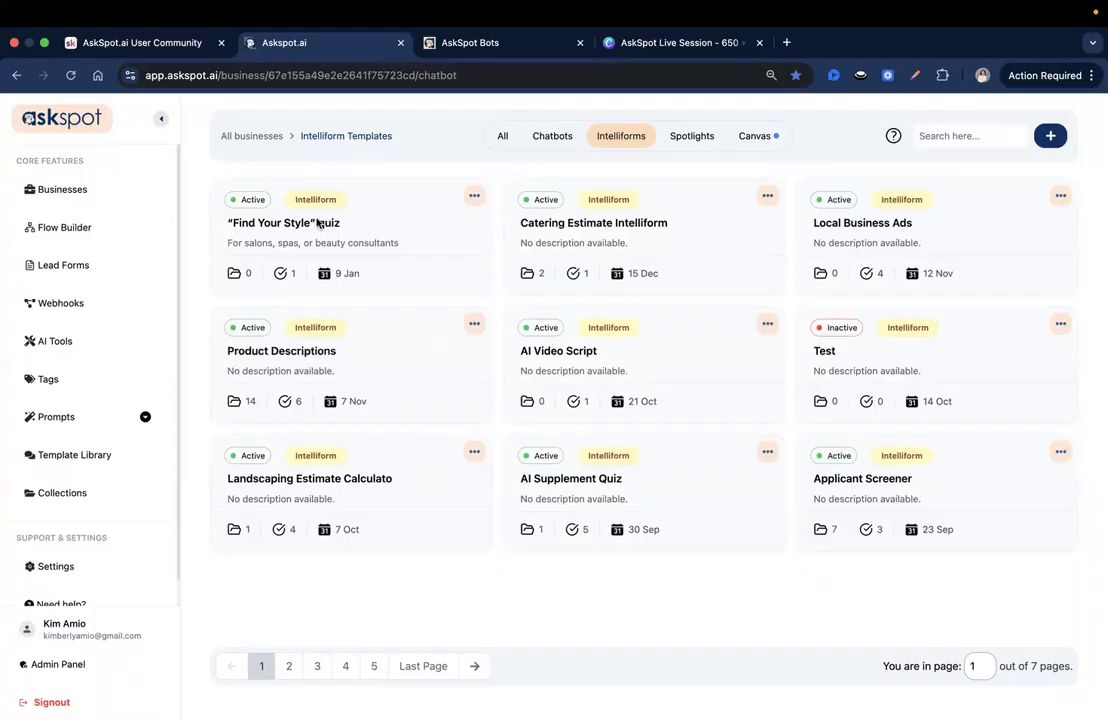
# Step: Reopen the “Find Your Style” quiz and review its pages from Welcome through Hair Basics, Lifestyle & Maintenance, Style Preferences and Contact Info
pyautogui.click(361, 241)
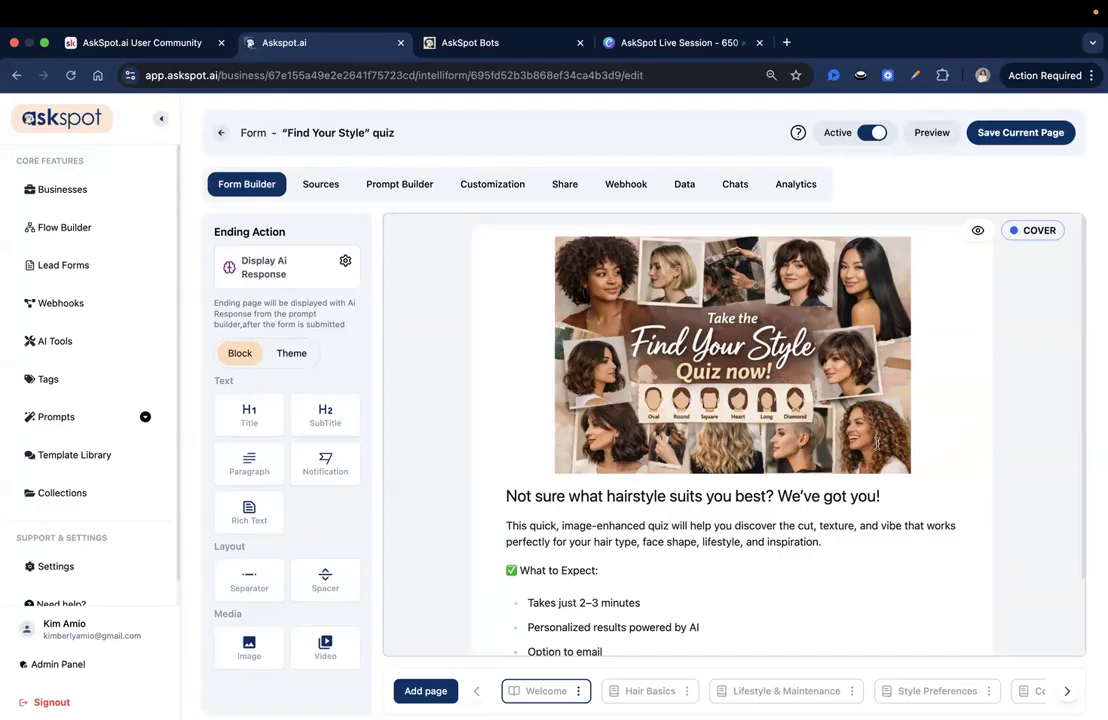
pyautogui.click(686, 694)
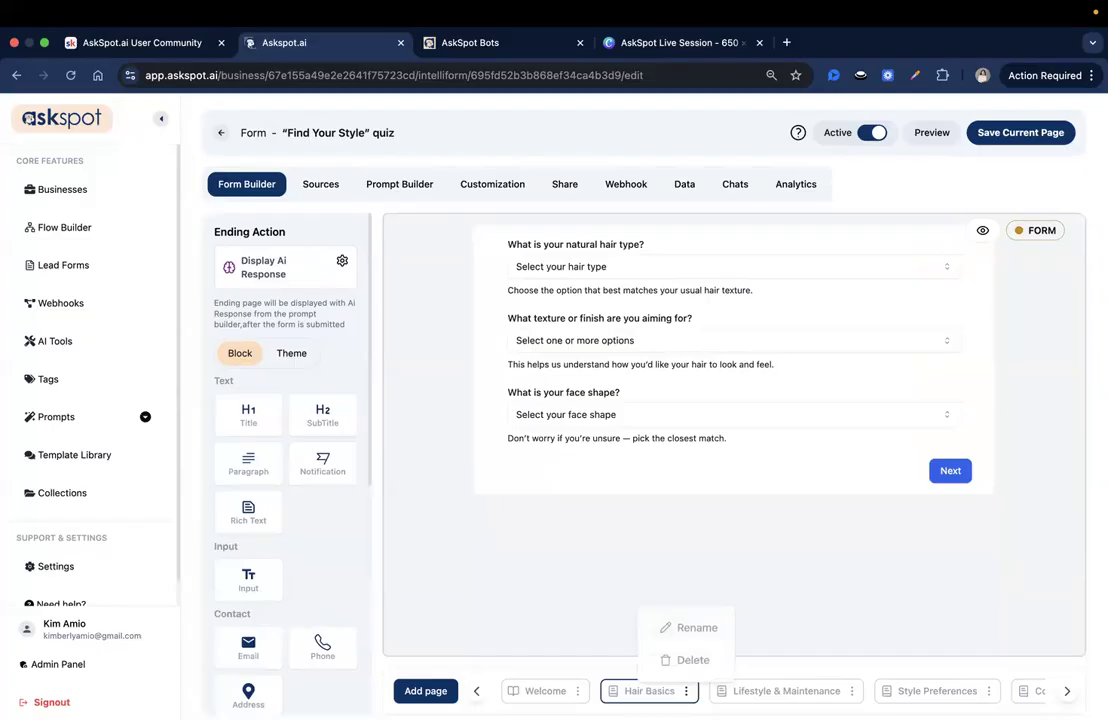
pyautogui.rightClick(619, 702)
pyautogui.click(559, 684)
pyautogui.click(542, 694)
pyautogui.click(624, 698)
pyautogui.click(759, 695)
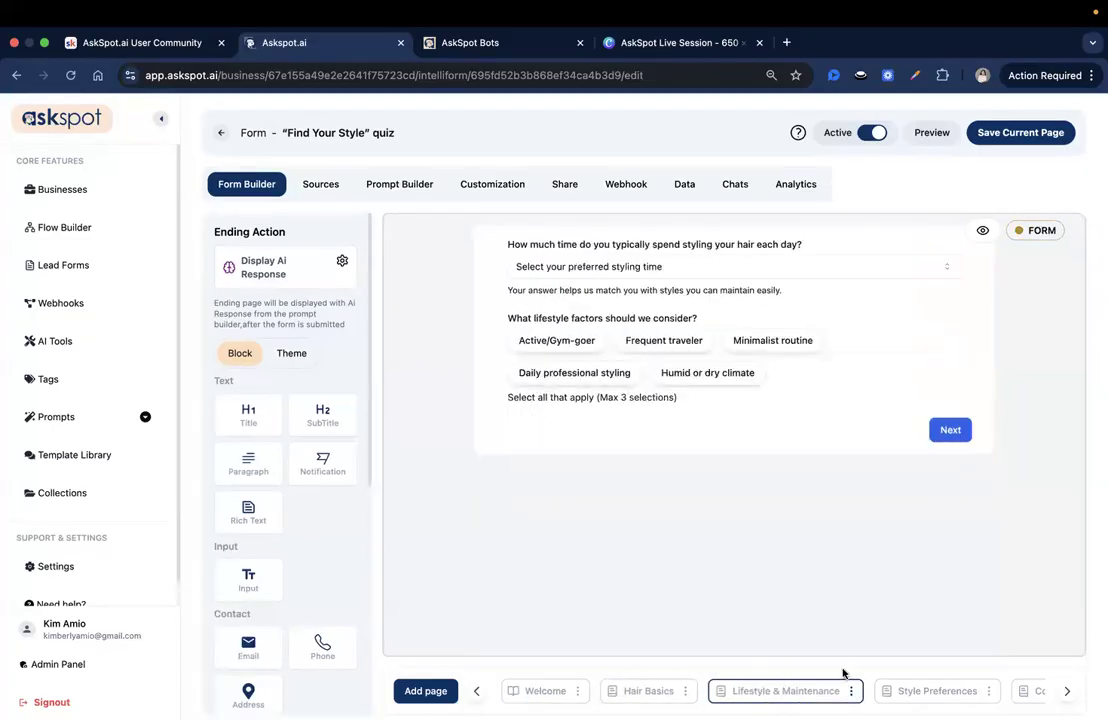
pyautogui.click(935, 695)
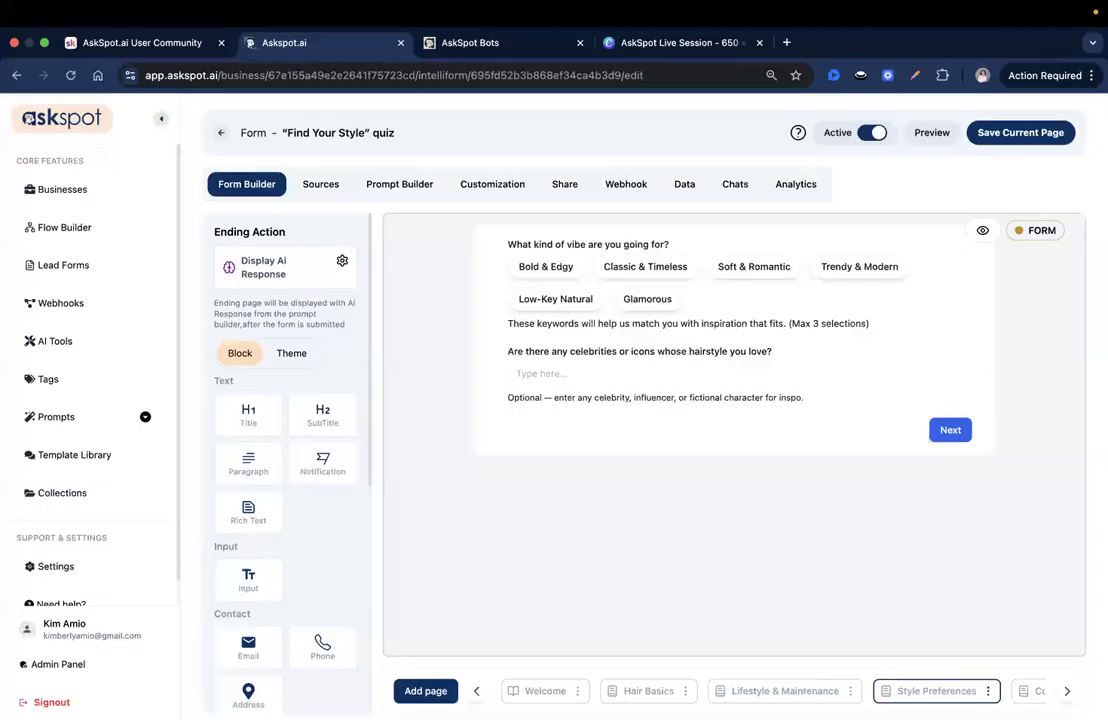
pyautogui.click(1069, 693)
pyautogui.click(918, 691)
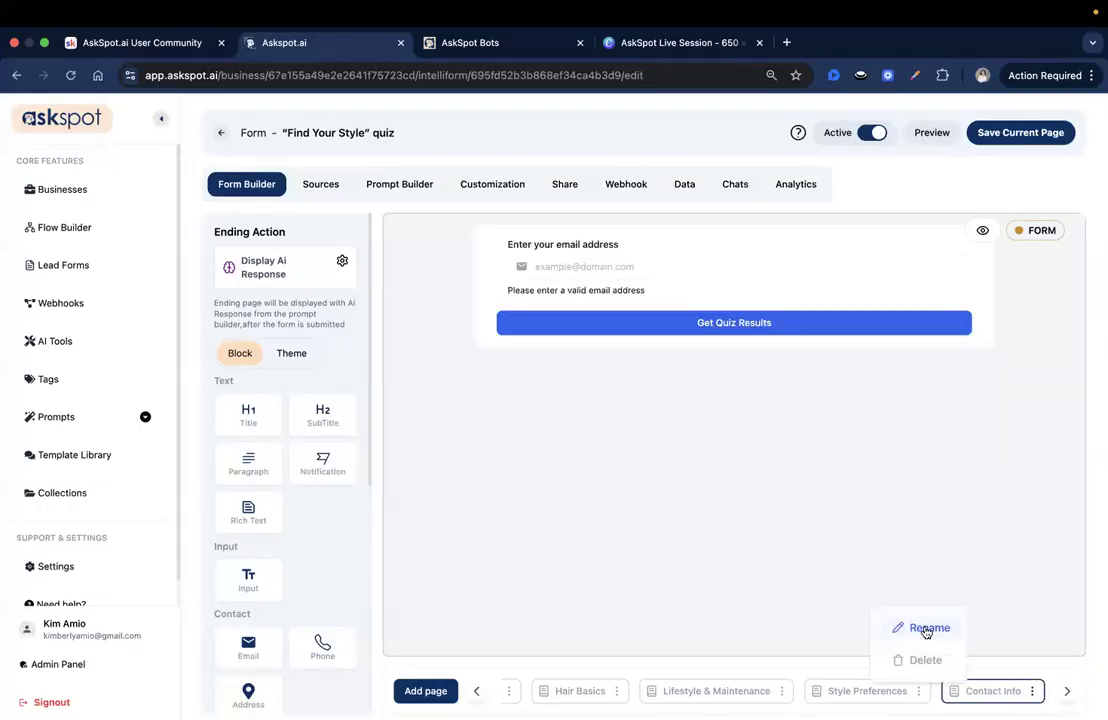
pyautogui.click(797, 694)
pyautogui.click(480, 692)
pyautogui.click(480, 692)
pyautogui.click(480, 692)
pyautogui.click(477, 691)
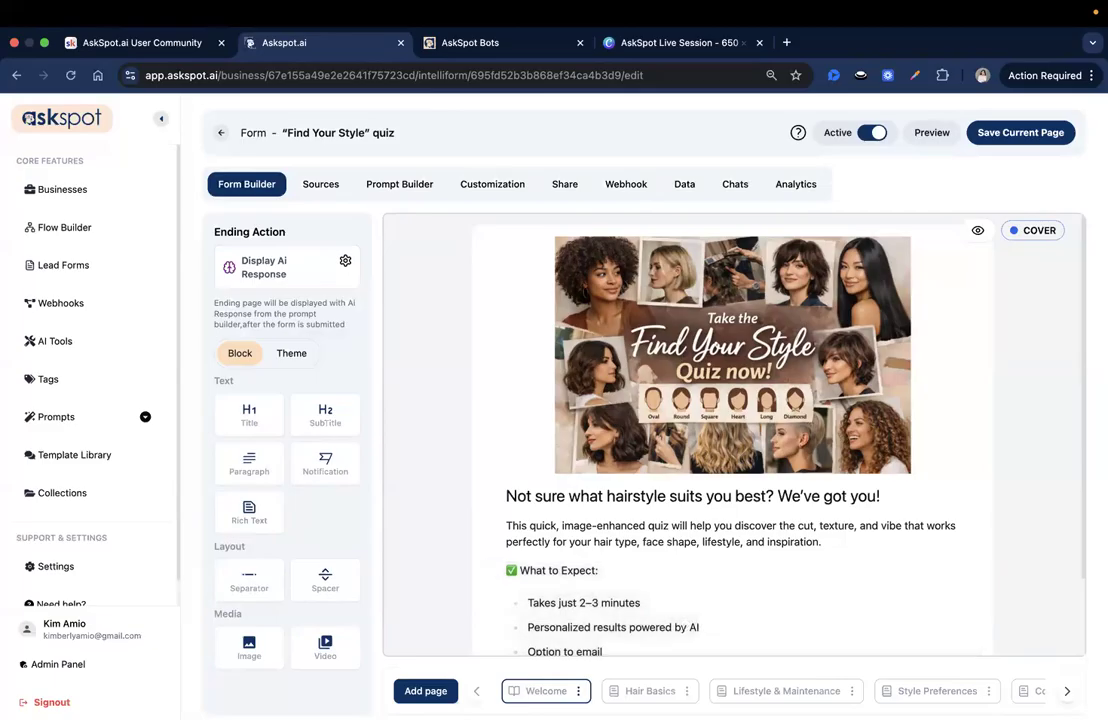
# Step: On the Hair Basics page, move the texture or finish question below the face shape question
pyautogui.click(649, 691)
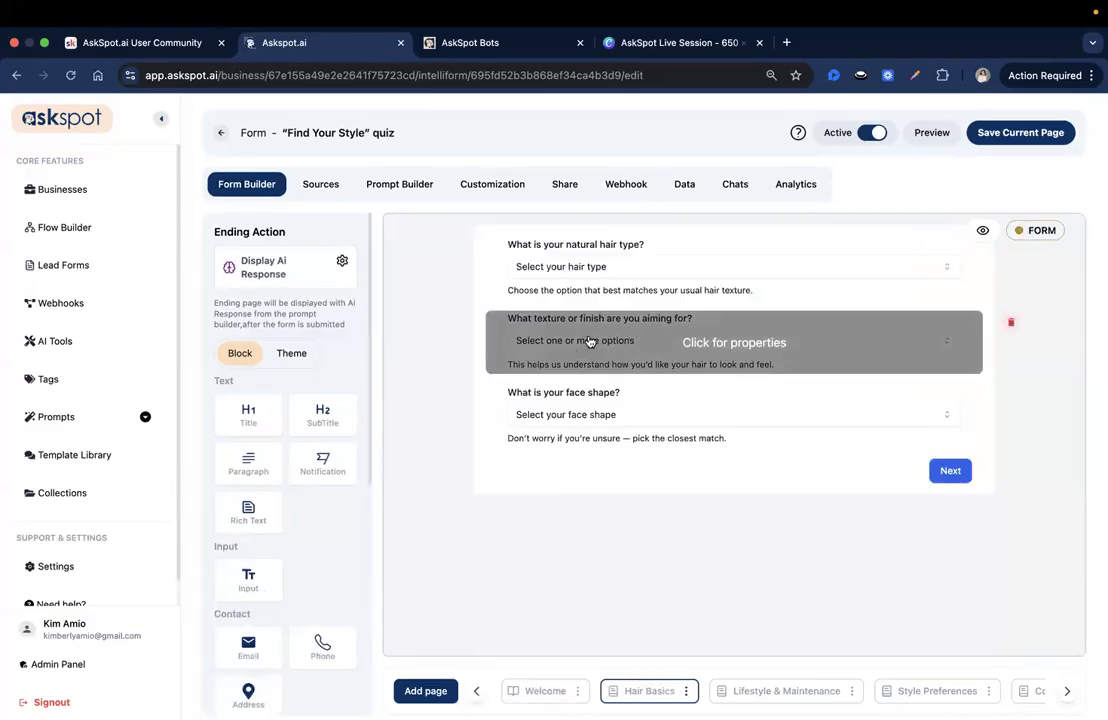
pyautogui.moveTo(492, 318); pyautogui.dragTo(559, 341)
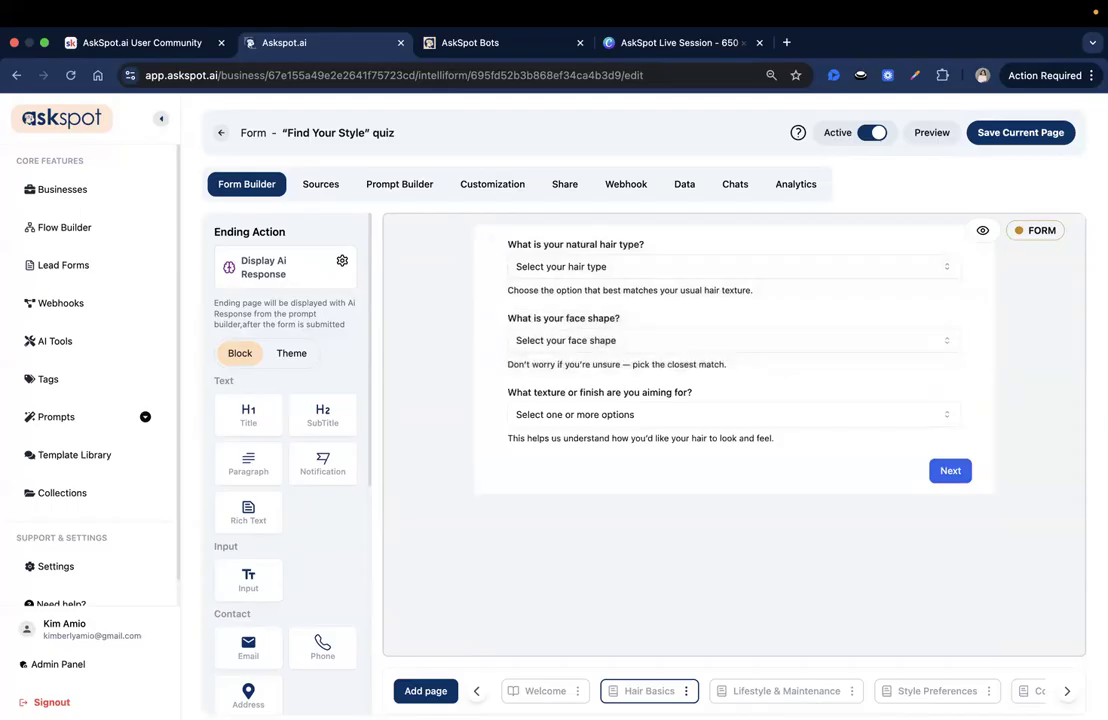
pyautogui.click(771, 691)
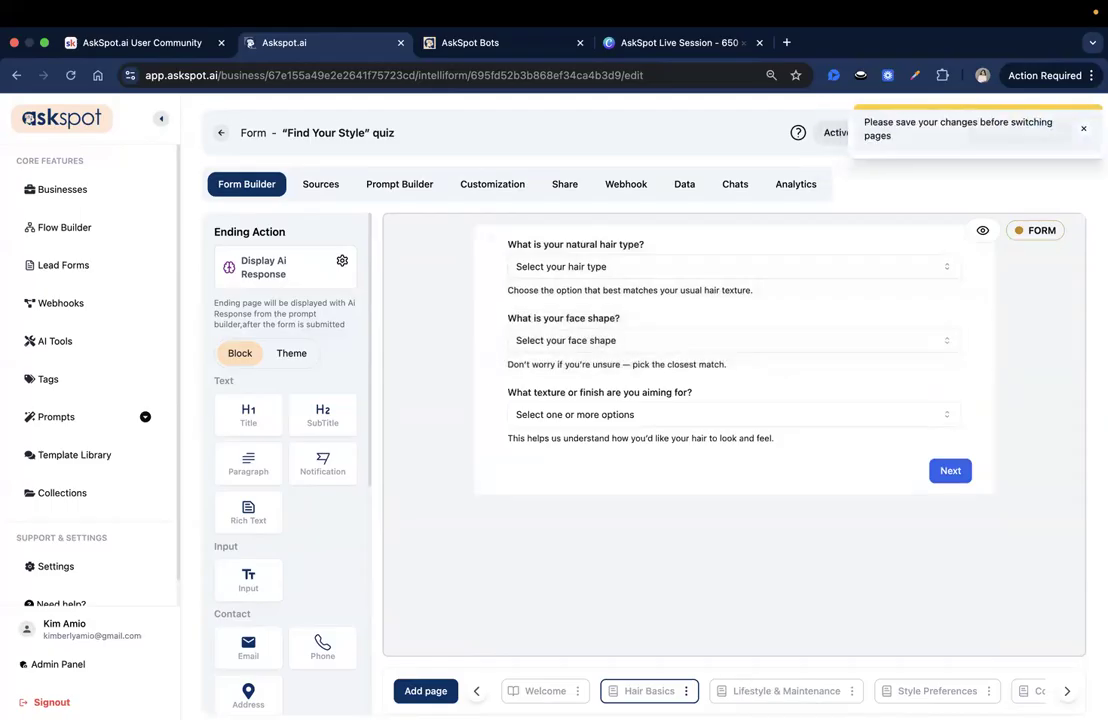